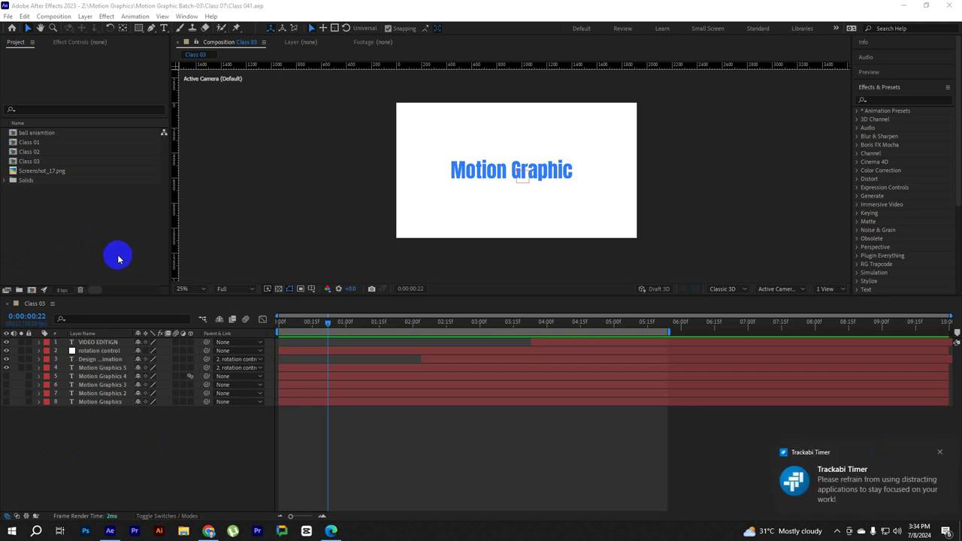
Dismiss the timer notification and create a 1920×1080, 30 fps, 10-second composition named Class 04
left_click(941, 454)
left_click(81, 232)
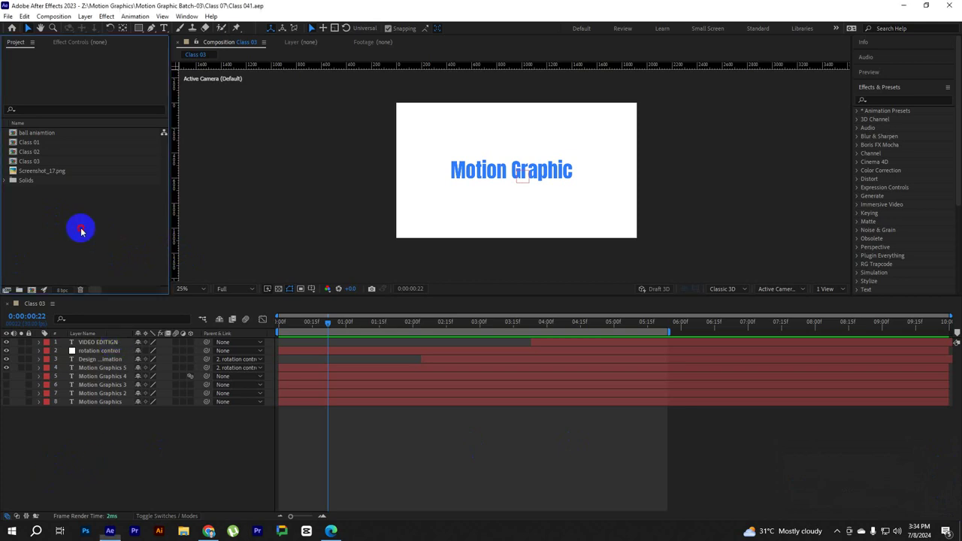
right_click(45, 215)
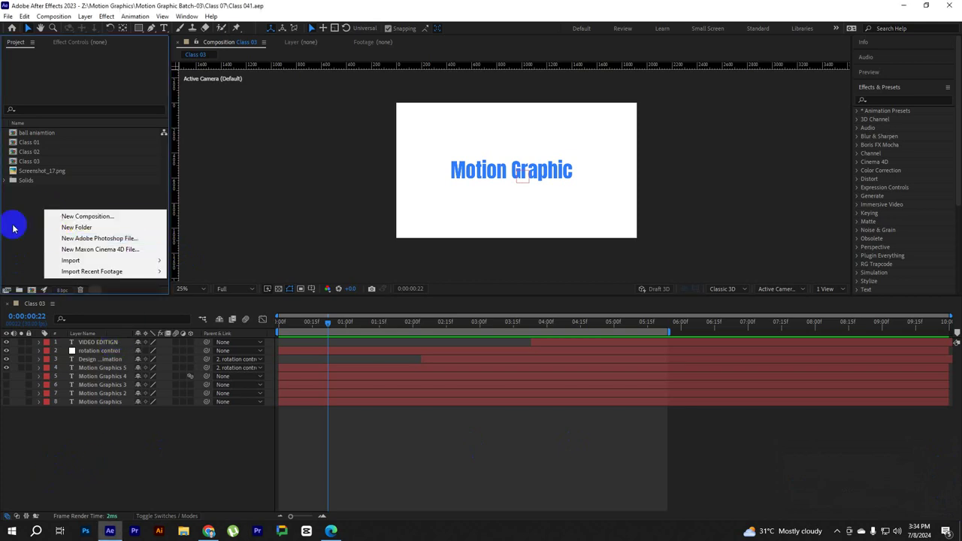
left_click(79, 217)
type("Class 04")
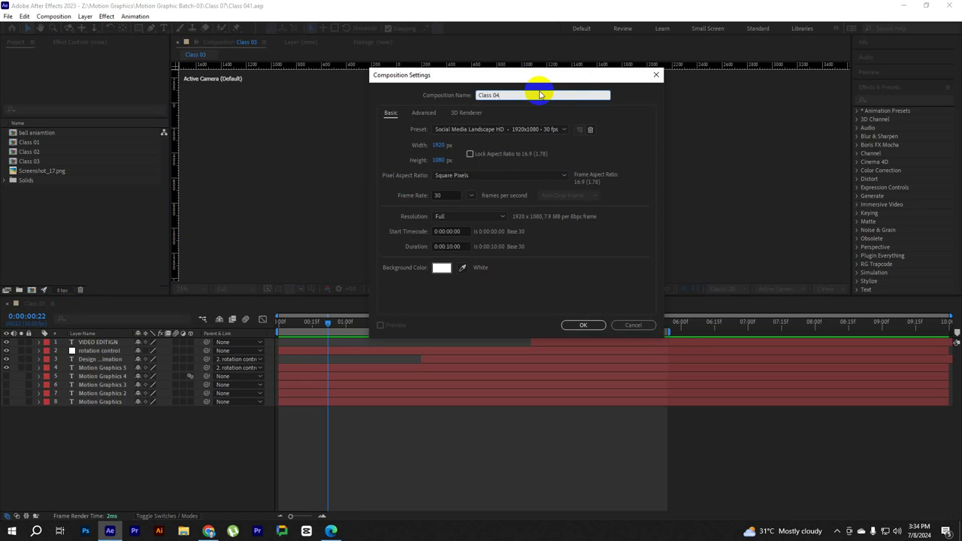
key("Return")
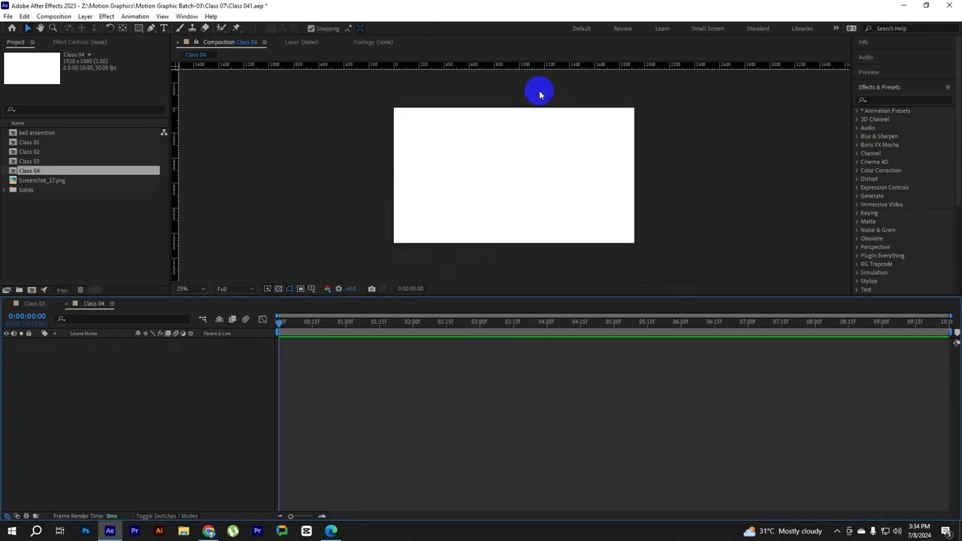
left_click(79, 226)
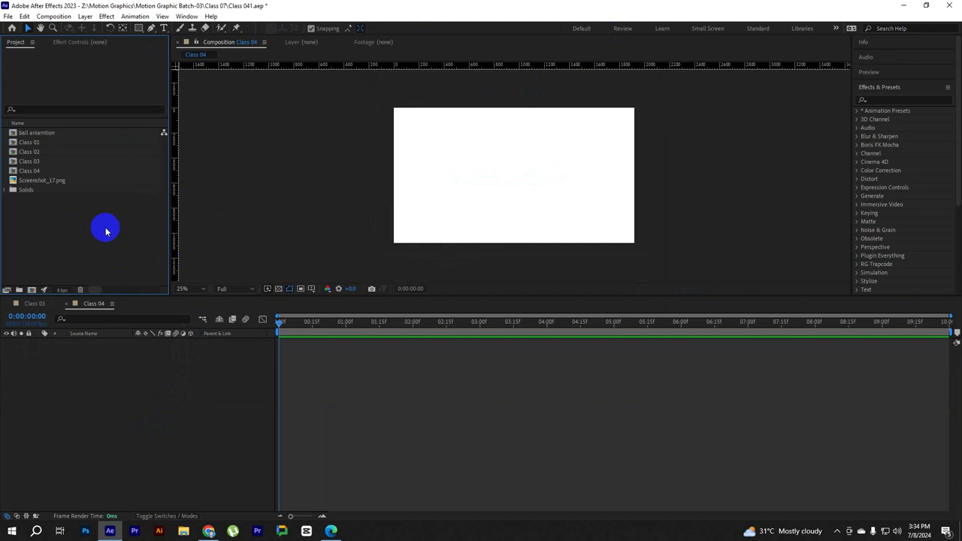
left_click(462, 118)
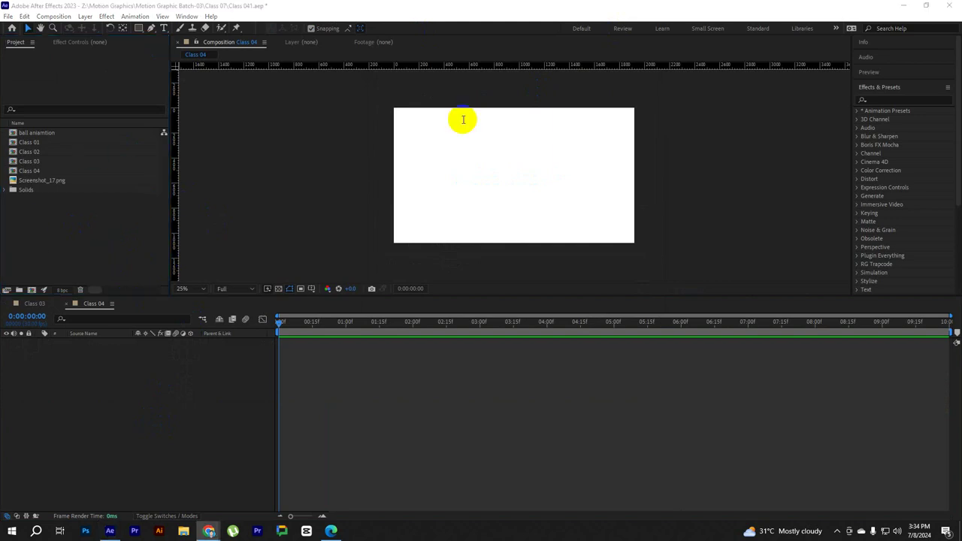
Maximize Chrome, search 'cup vector' and browse the Google Images results
double_click(779, 43)
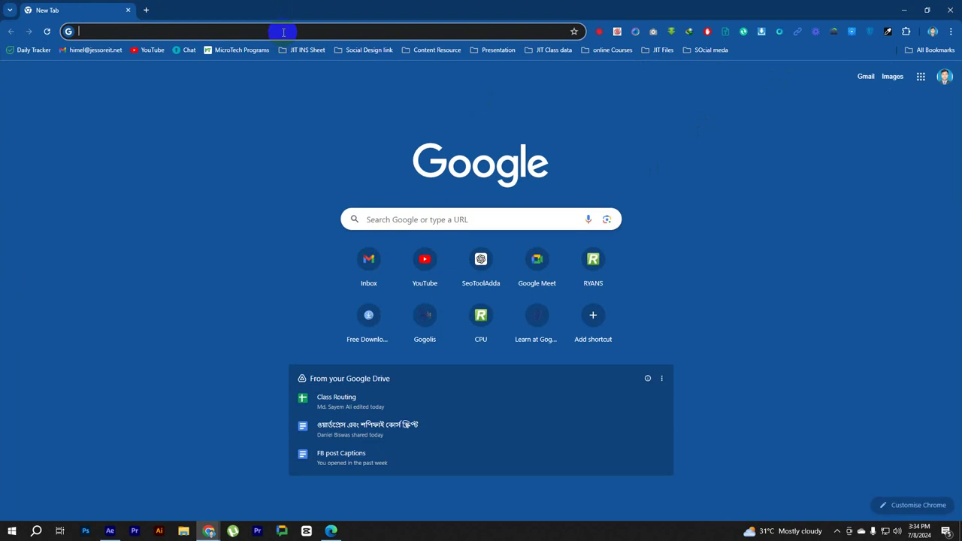
type("cup")
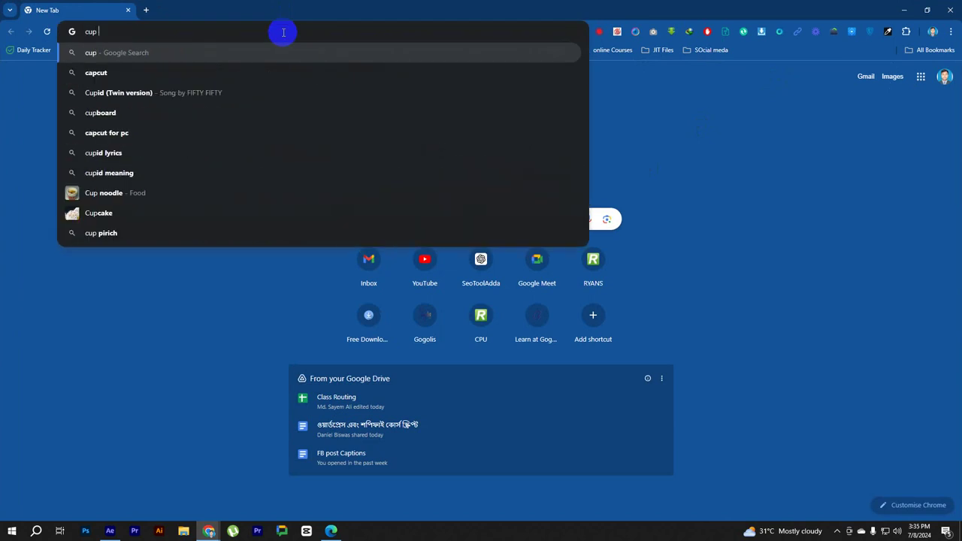
type(" vector")
key("Return")
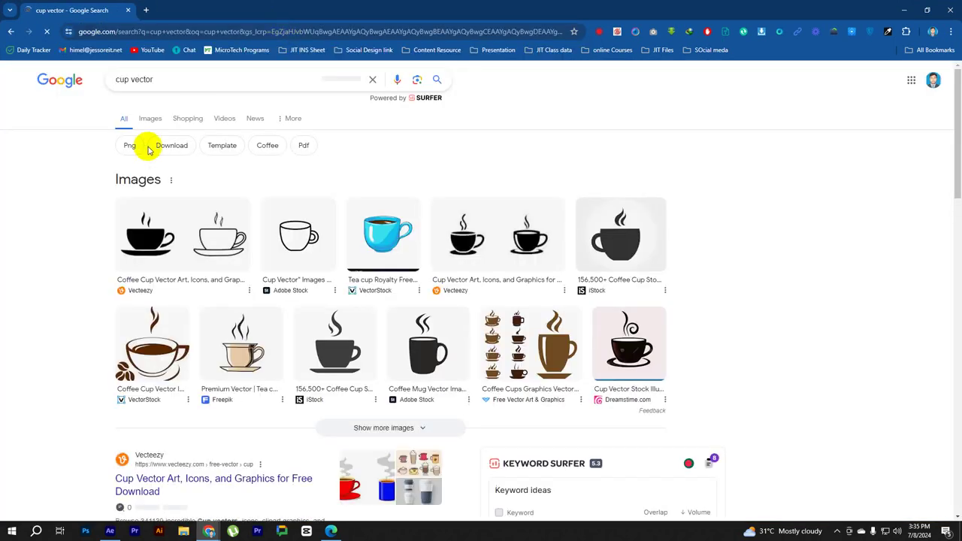
left_click(151, 118)
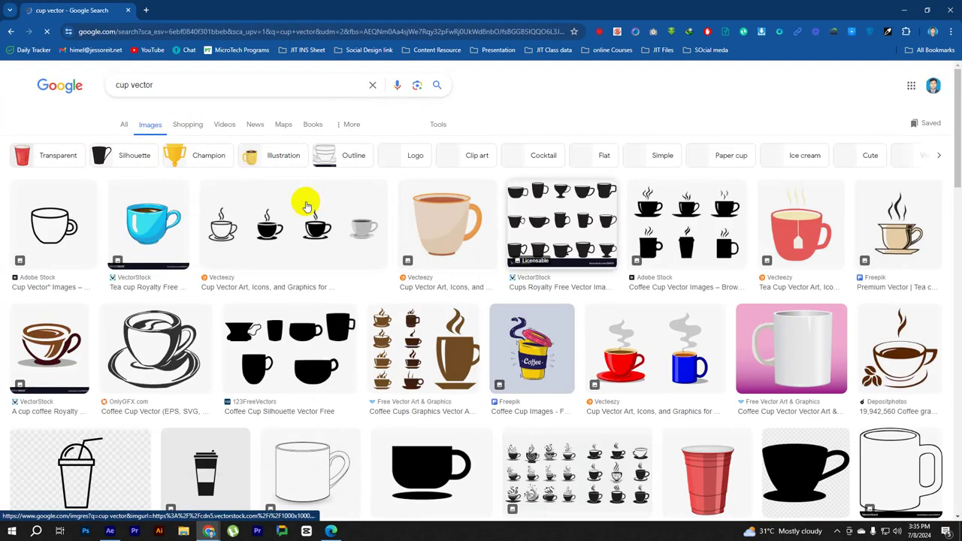
scroll(381, 309, "down", 2)
scroll(382, 310, "down", 4)
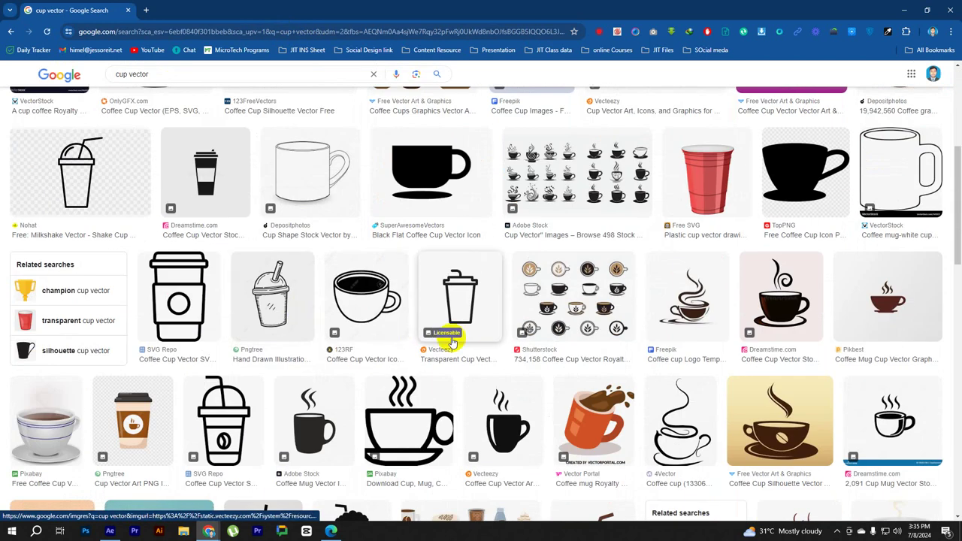
scroll(489, 269, "down", 1)
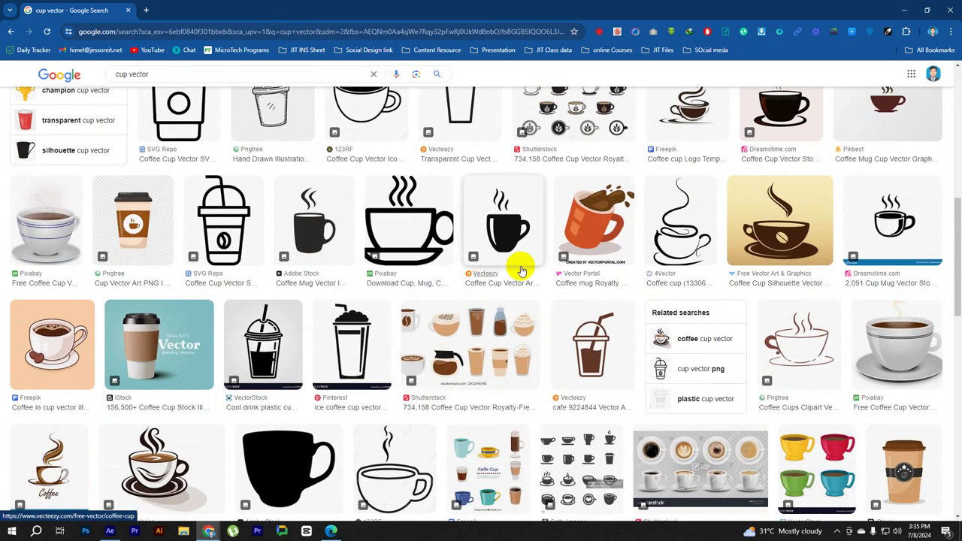
scroll(357, 290, "down", 3)
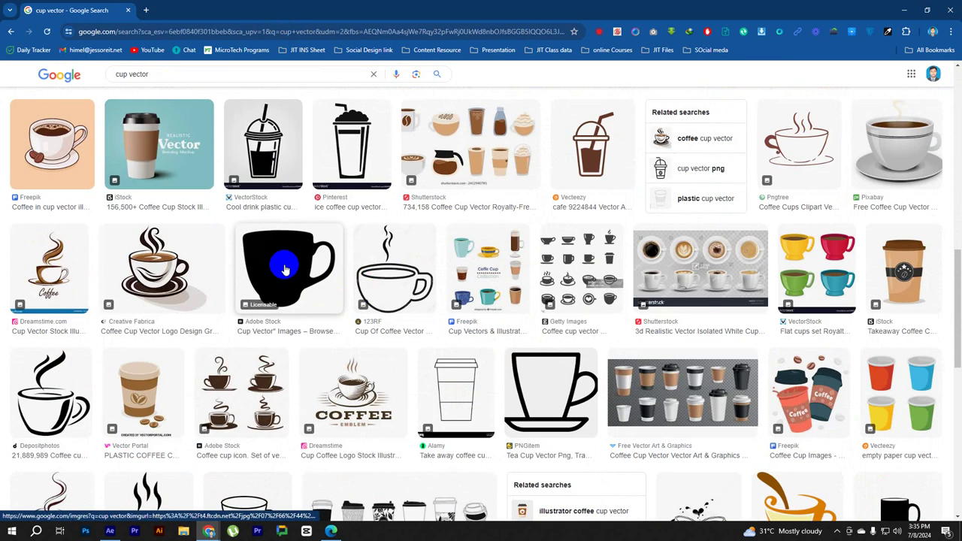
scroll(347, 323, "up", 5)
scroll(342, 331, "up", 4)
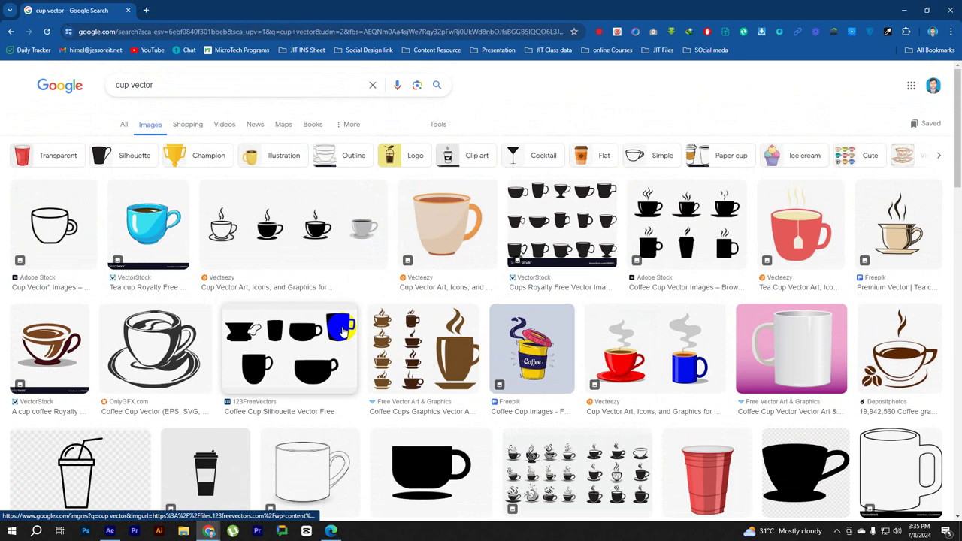
scroll(342, 326, "down", 2)
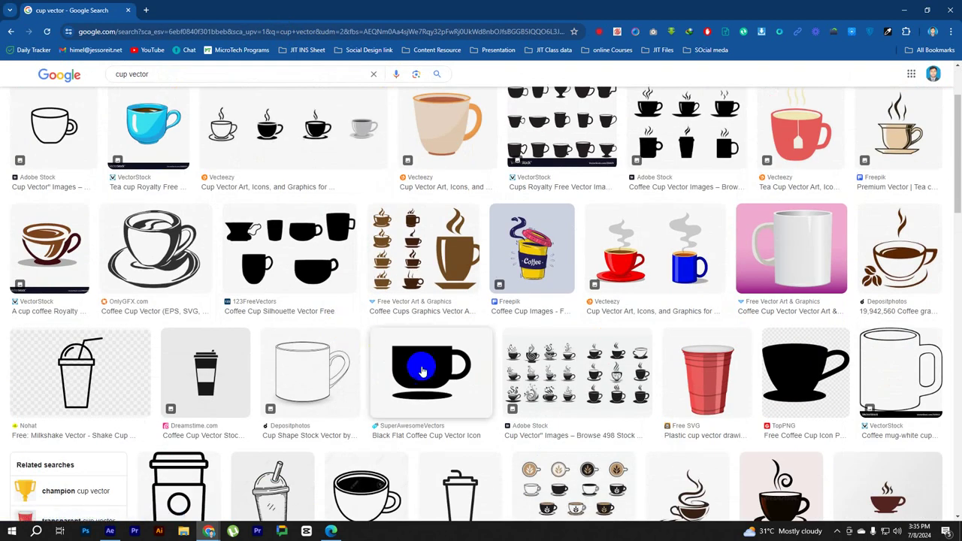
Preview the Black Flat Coffee Cup result and scroll through its related images
left_click(434, 354)
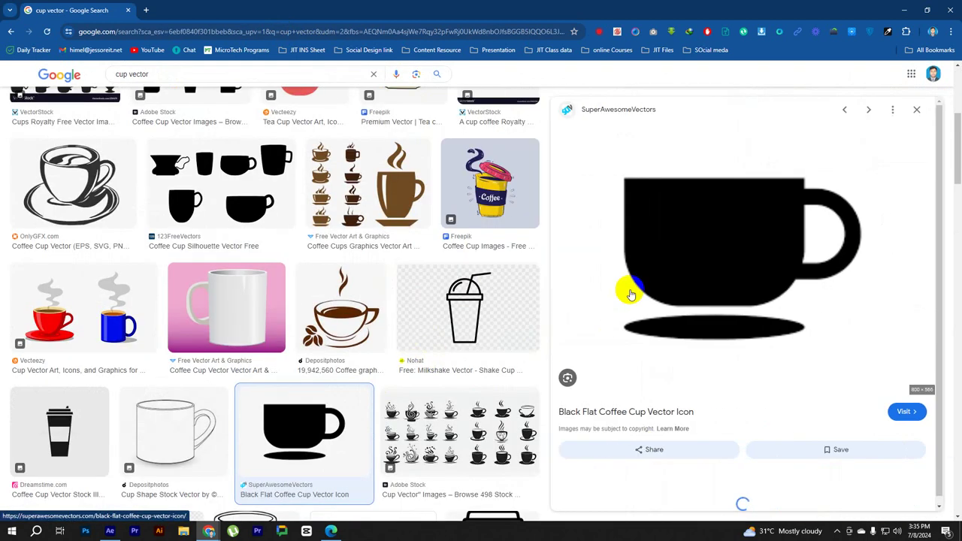
scroll(743, 284, "down", 3)
scroll(743, 284, "down", 2)
scroll(741, 309, "down", 2)
scroll(741, 316, "down", 2)
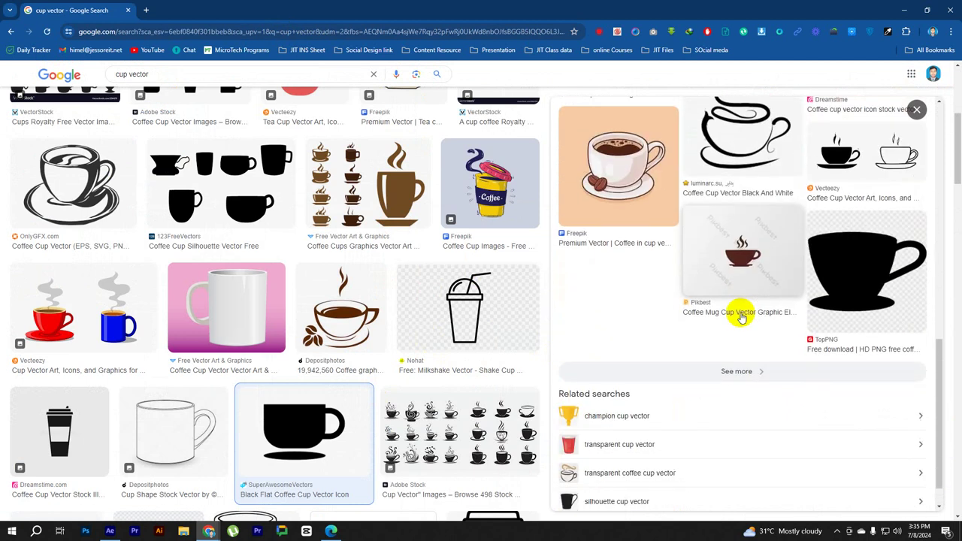
scroll(458, 307, "down", 1)
scroll(457, 308, "down", 1)
scroll(457, 307, "down", 3)
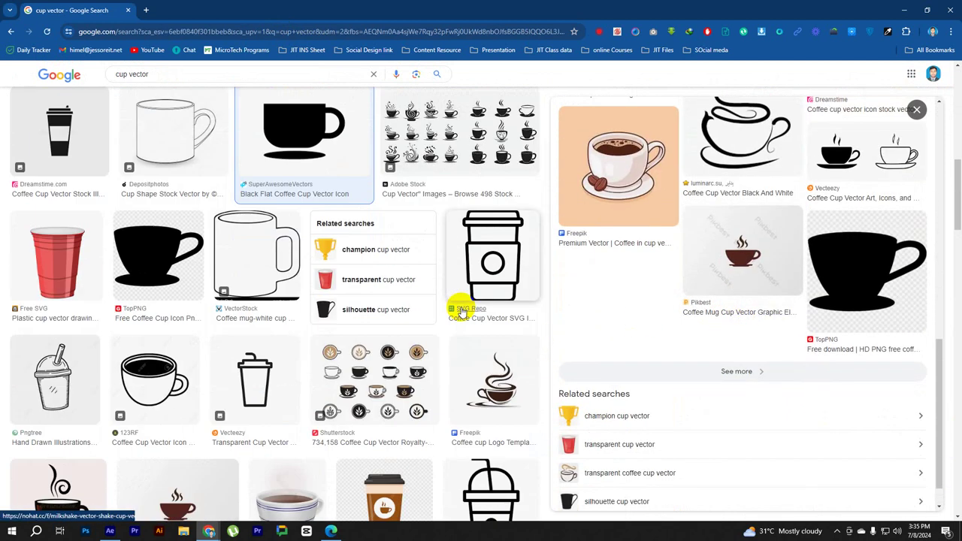
scroll(462, 312, "up", 1)
scroll(451, 316, "up", 3)
scroll(436, 323, "up", 1)
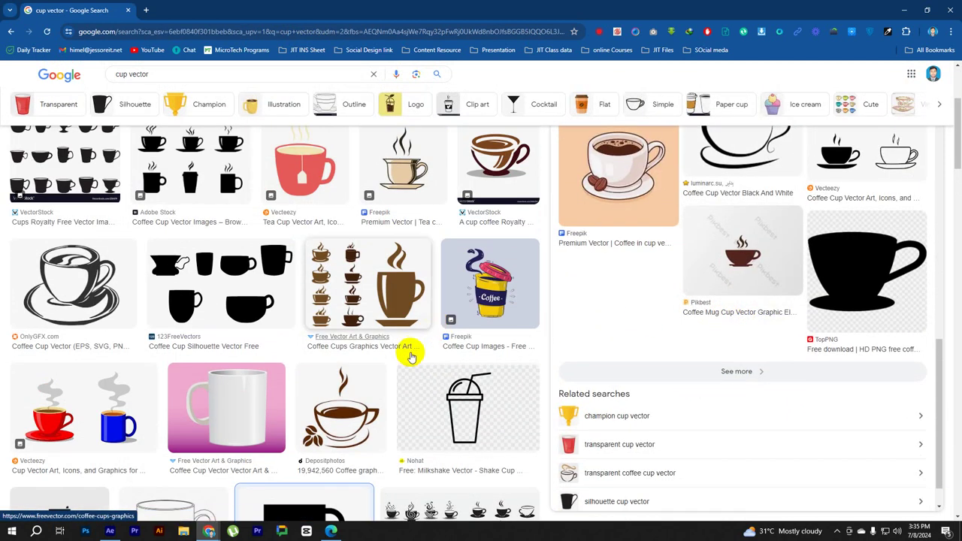
Preview the Coffee Cup Silhouette image, then the plain black mug image
left_click(254, 279)
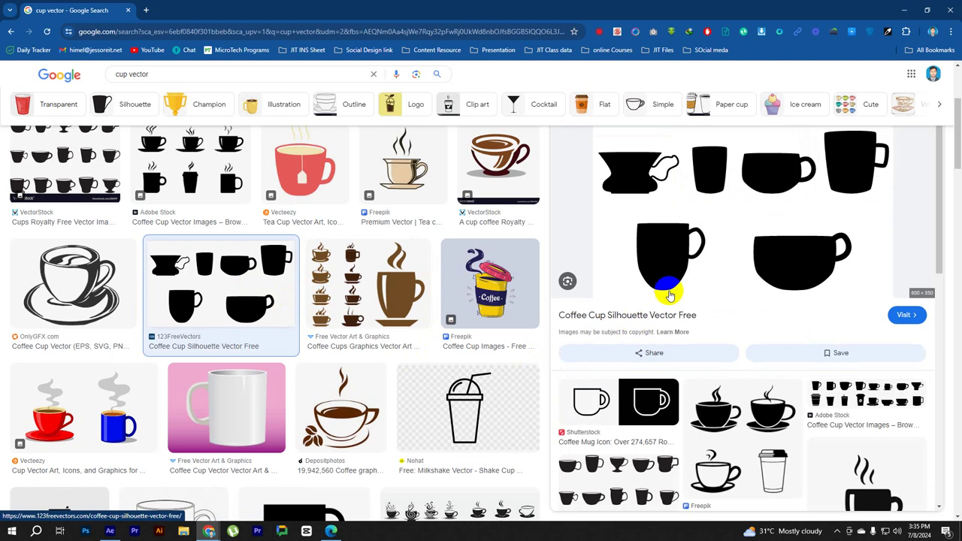
scroll(677, 329, "down", 5)
scroll(691, 327, "down", 2)
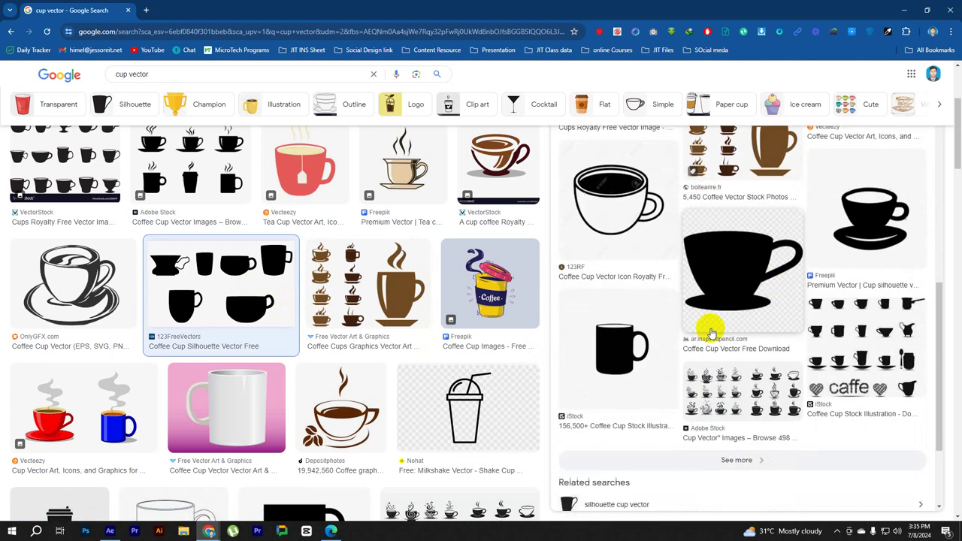
scroll(647, 278, "down", 2)
left_click(613, 237)
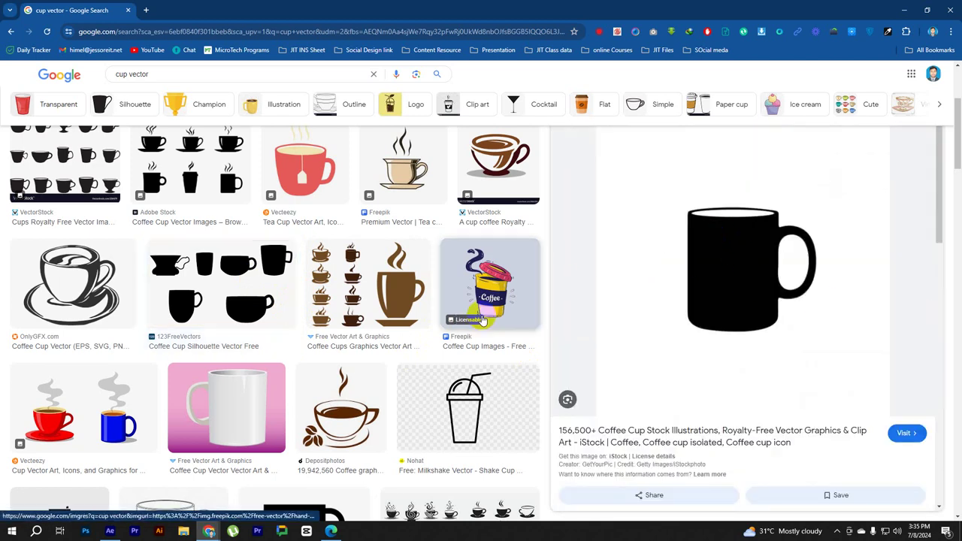
scroll(737, 271, "down", 4)
scroll(636, 327, "up", 4)
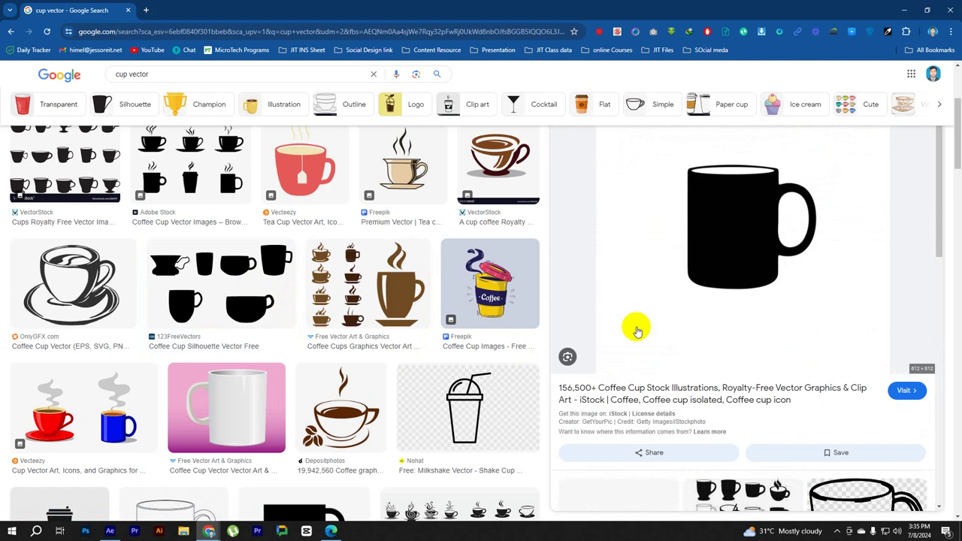
Copy the plain black mug image to the clipboard
right_click(713, 232)
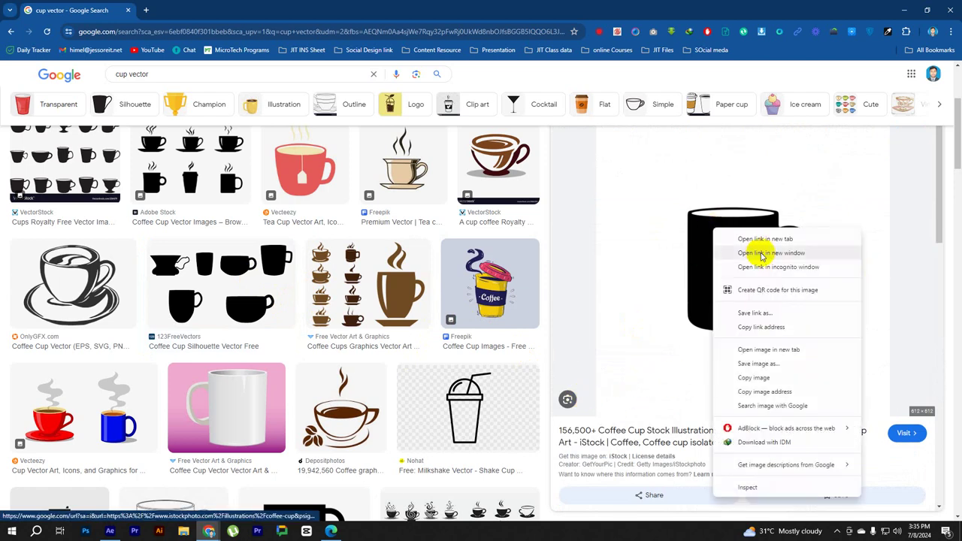
left_click(724, 75)
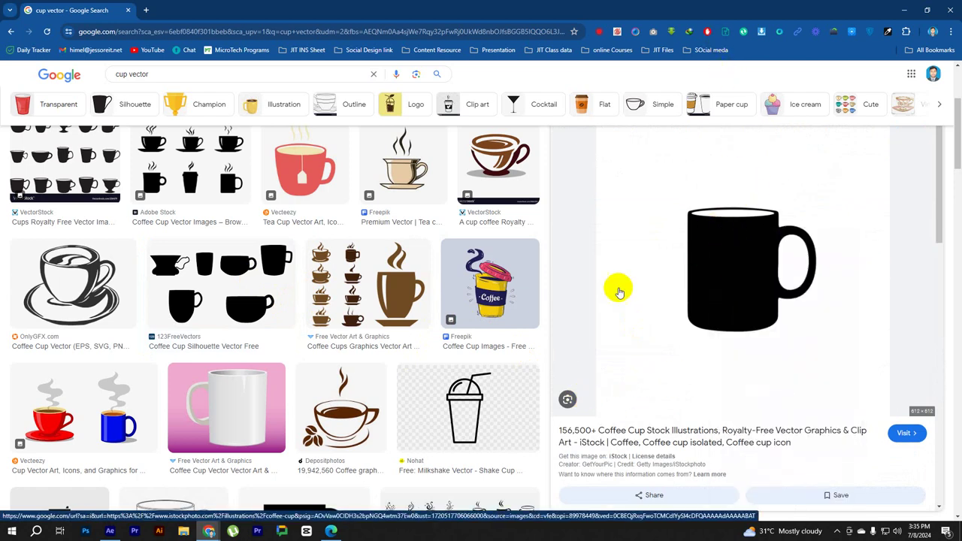
right_click(711, 235)
left_click(857, 387)
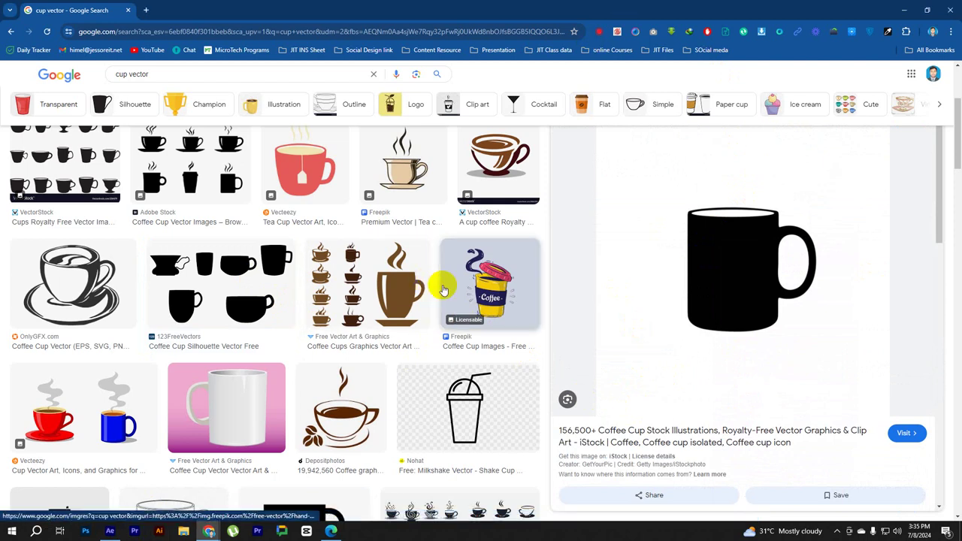
Open image results for 'vector cocktail cup' in a second tab
scroll(445, 283, "up", 3)
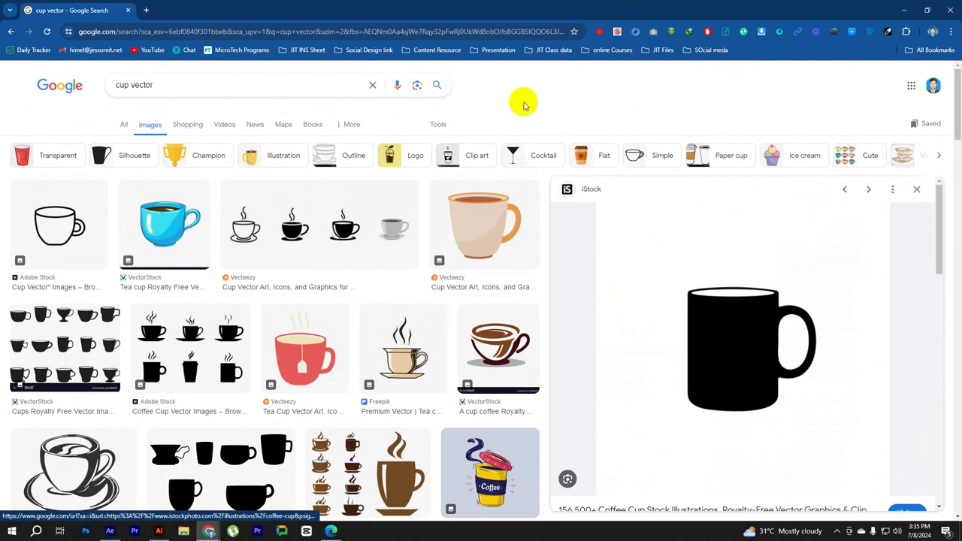
left_click_drag(779, 357, 734, 362)
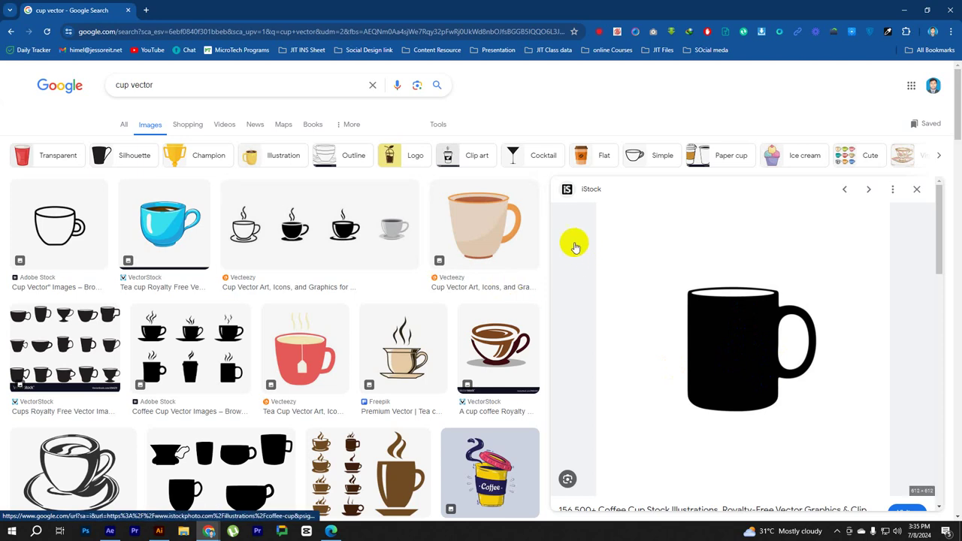
left_click(536, 163)
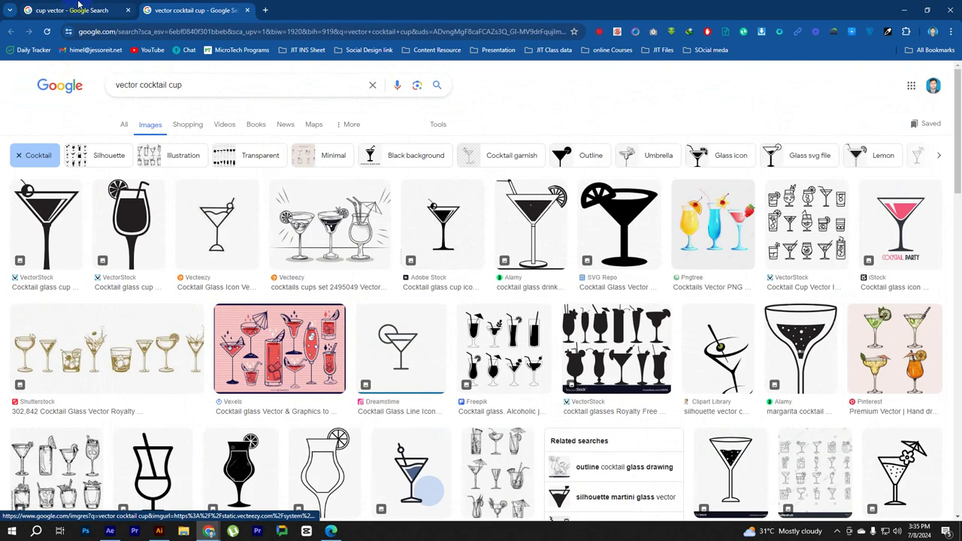
Return to the 'cup vector' results tab and scroll through the images
left_click(79, 7)
scroll(451, 337, "down", 3)
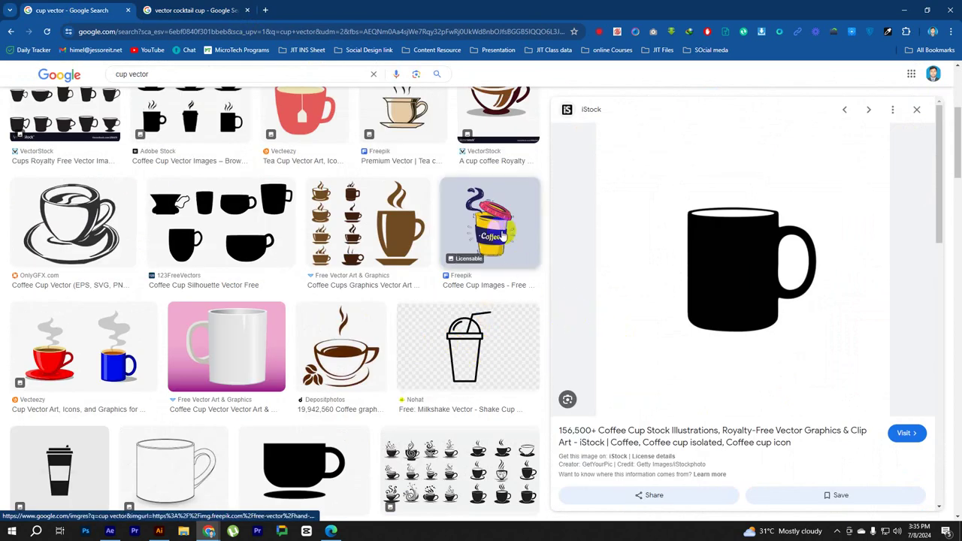
scroll(516, 376, "down", 1)
scroll(451, 278, "down", 2)
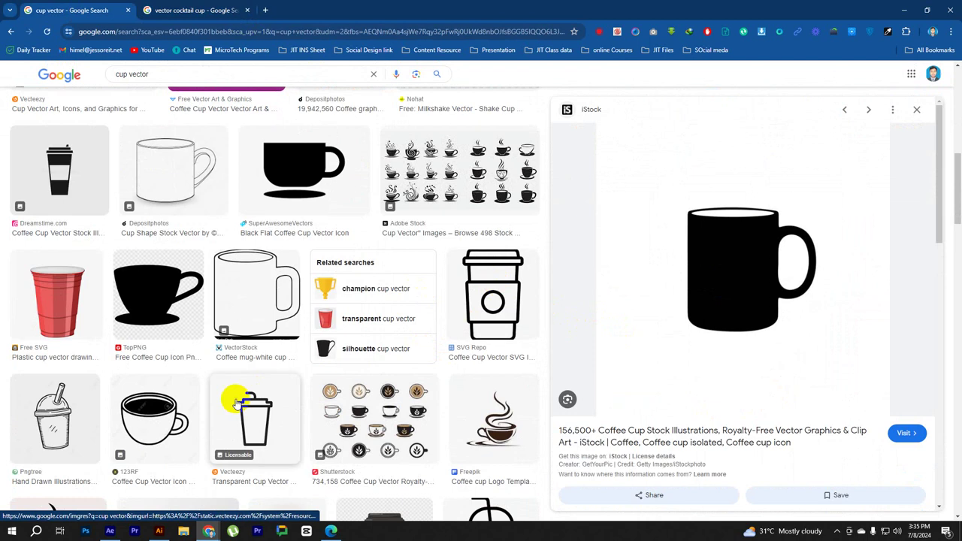
Preview the Vecteezy transparent cup, then start a new 1920 px wide Illustrator document
left_click(234, 397)
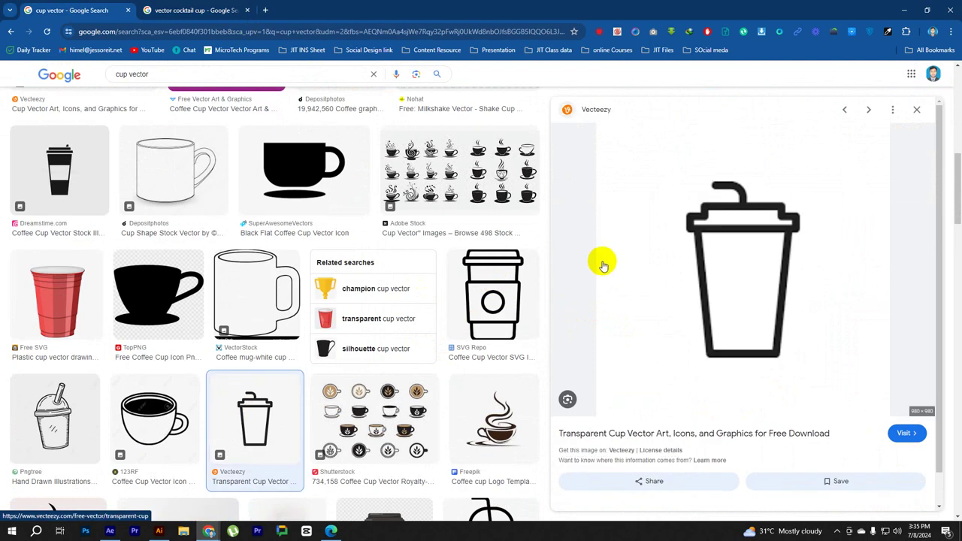
left_click(159, 531)
left_click(30, 73)
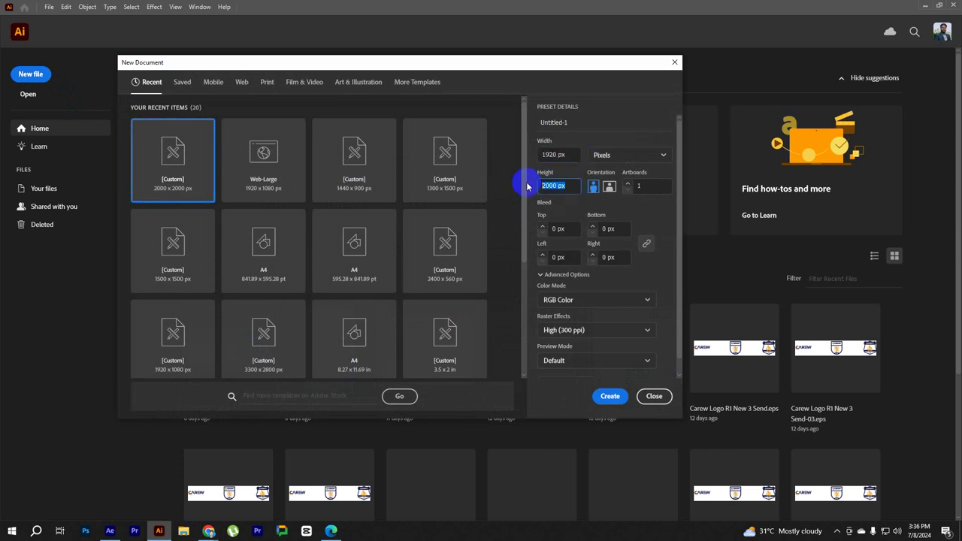
Create a 1920 × 1080 px Illustrator document named 'morphing'
left_click(573, 122)
type("morphing")
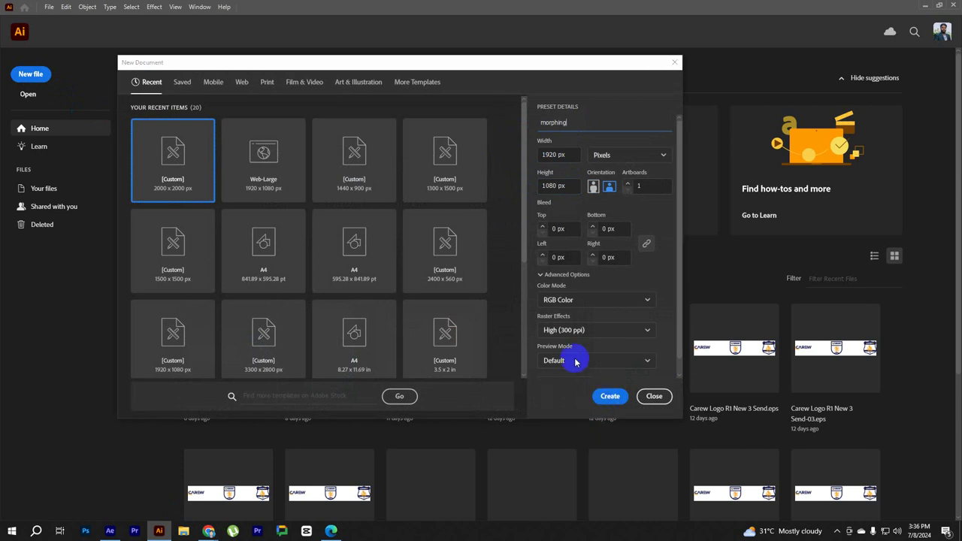
key("Return")
Paste the black mug image, then Image Trace, Expand and Ungroup it into paths
key("ctrl+v")
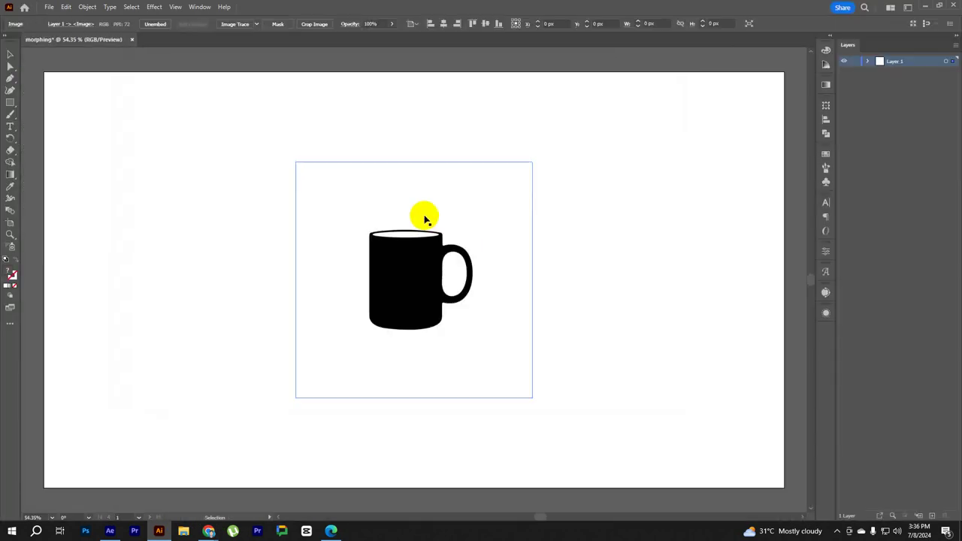
left_click(439, 260)
left_click(419, 252)
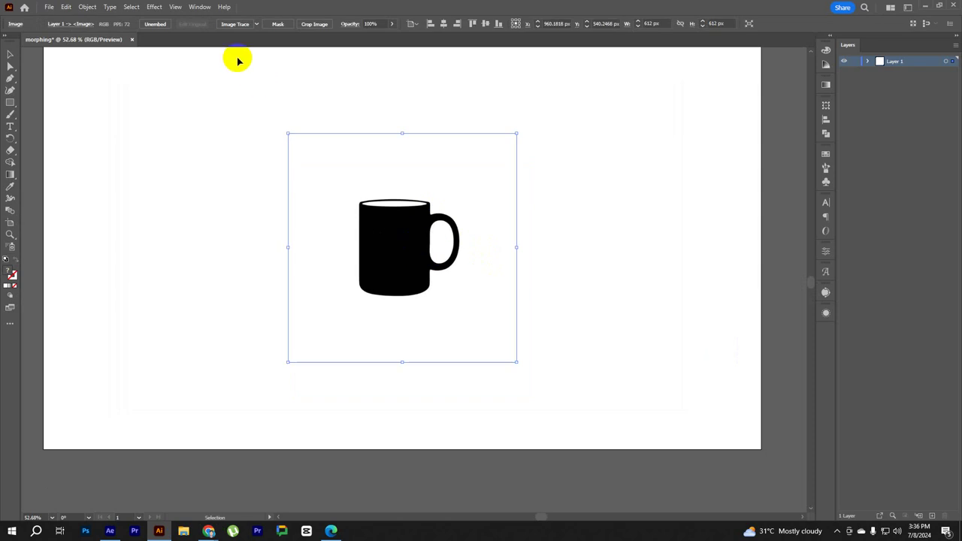
left_click(235, 24)
left_click(269, 26)
right_click(422, 223)
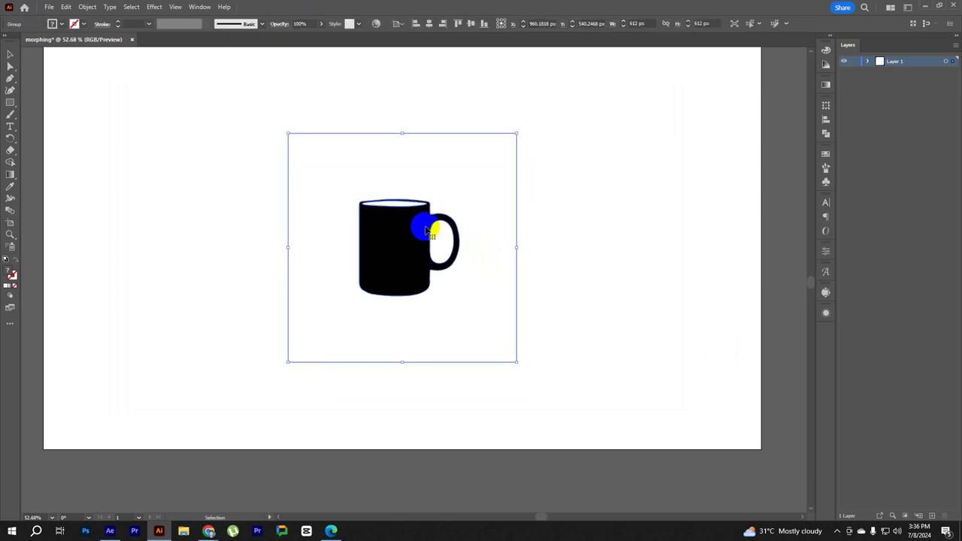
left_click(457, 356)
Select the mug compound path, enlarge it about twice and move it up-left
left_click_drag(291, 404, 351, 353)
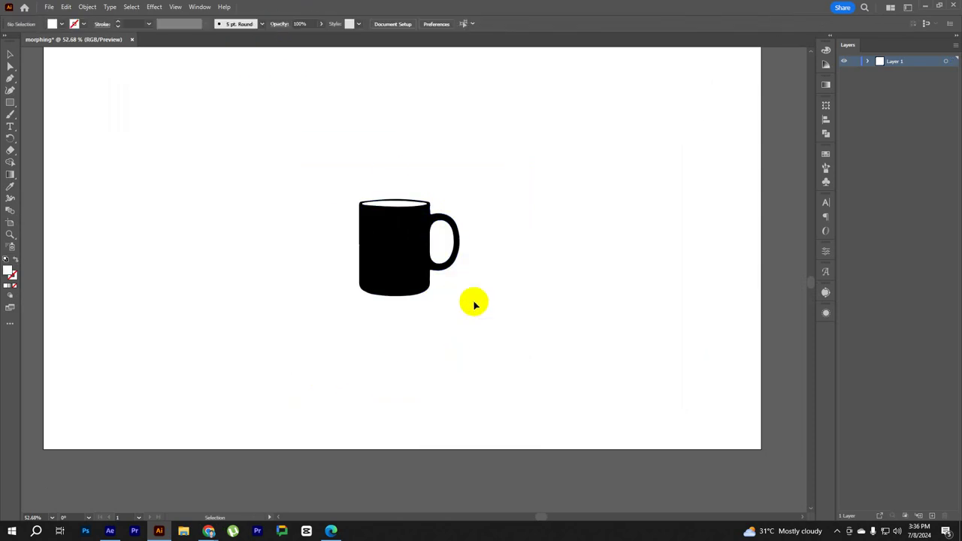
scroll(418, 221, "up", 5)
left_click(425, 227)
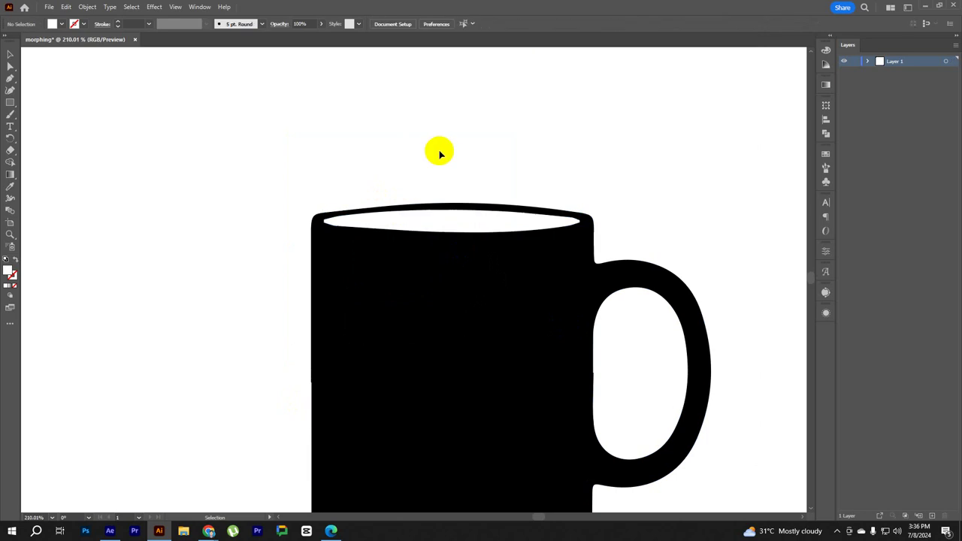
scroll(636, 325, "down", 4)
left_click(542, 284)
scroll(541, 284, "down", 2)
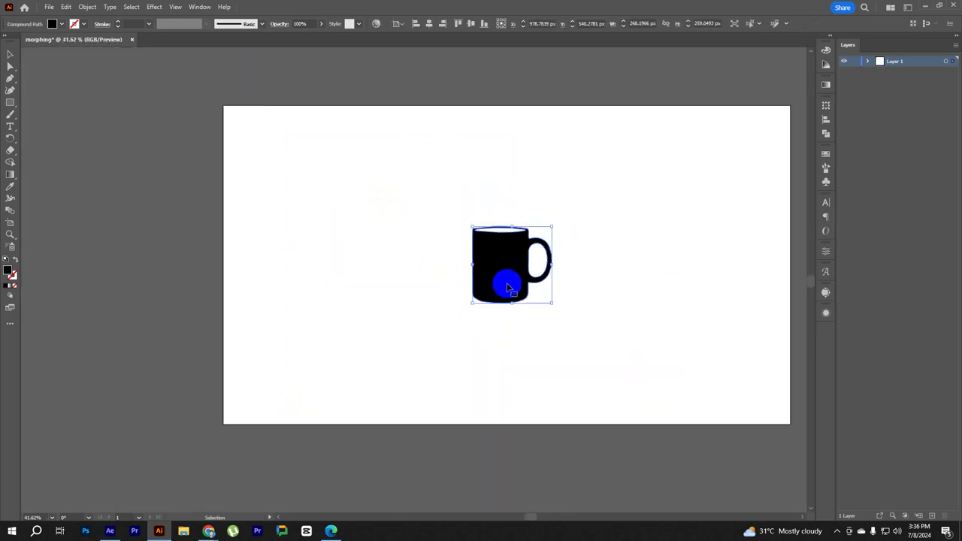
mouse_move(538, 282)
left_mouse_down()
mouse_move(394, 224)
mouse_move(498, 332)
left_mouse_up()
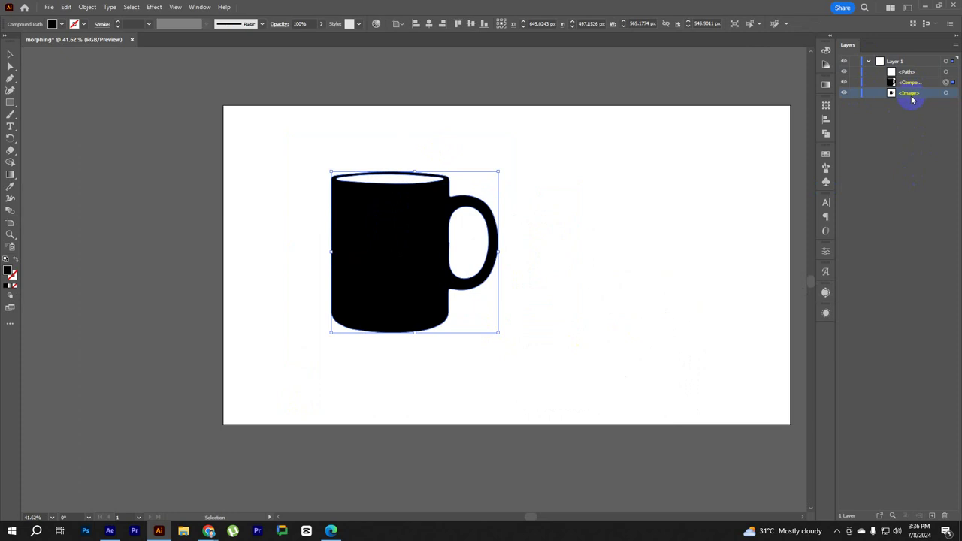
Delete the original mug image and white background path, then shift the mug left
left_click_drag(928, 99, 958, 447)
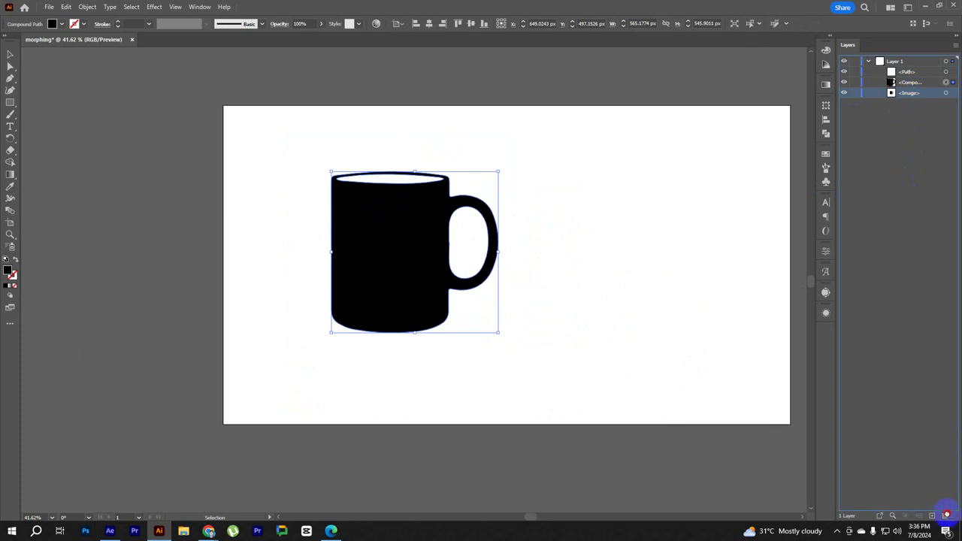
left_click_drag(947, 515, 947, 516)
left_click_drag(902, 72, 956, 444)
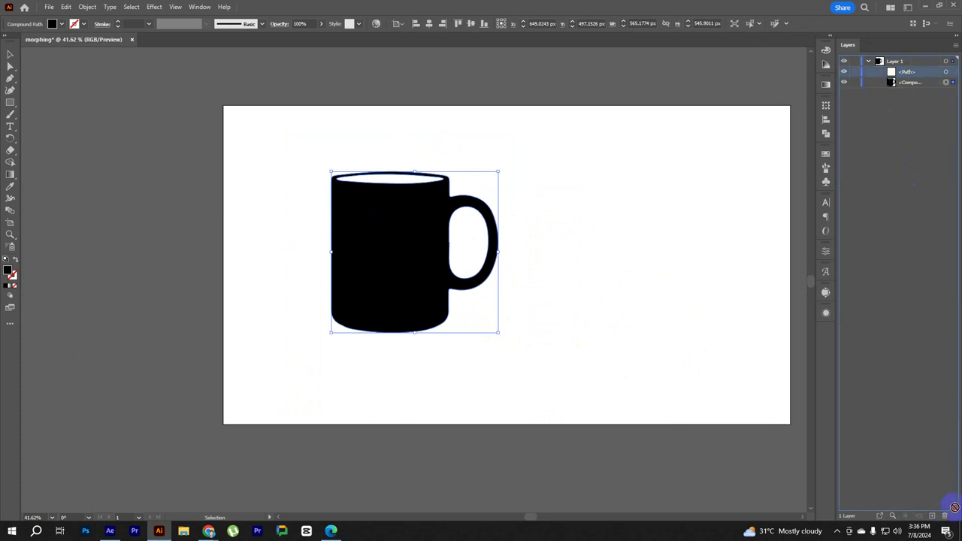
left_click_drag(945, 516, 945, 516)
mouse_move(419, 237)
left_mouse_down()
mouse_move(187, 171)
mouse_move(426, 252)
left_mouse_up()
left_click(552, 241)
left_click(346, 225)
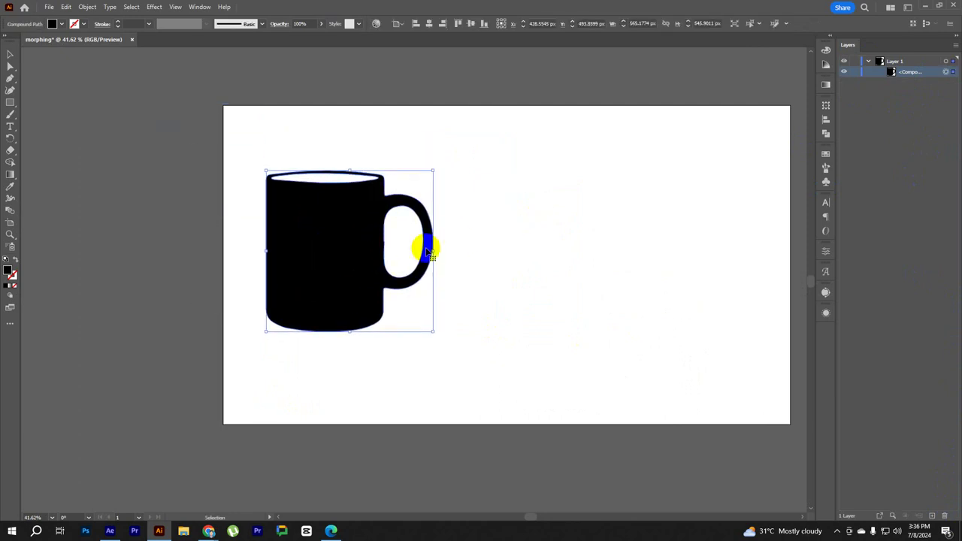
Back in the cup vector results, scroll down and preview the Shutterstock ice coffee cup
mouse_move(209, 531)
left_click(253, 490)
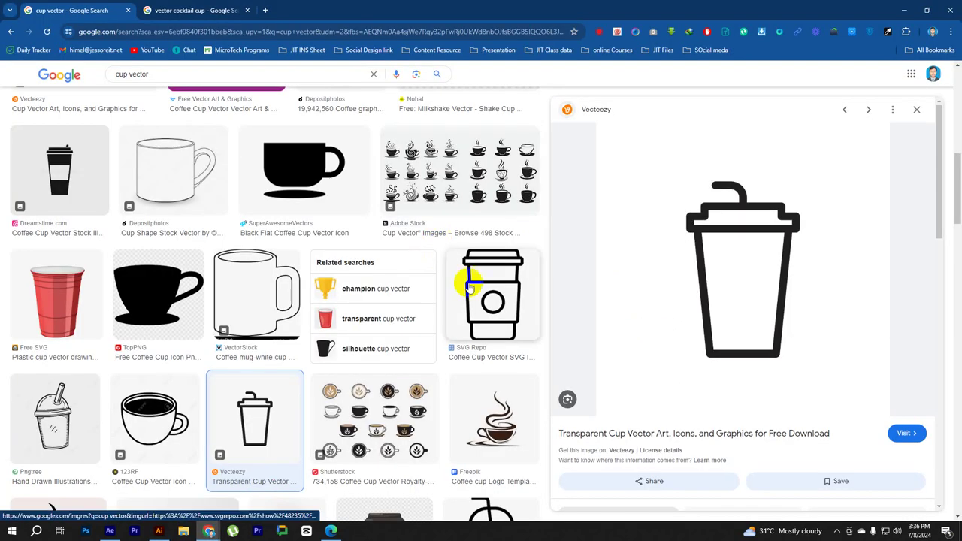
scroll(511, 300, "down", 2)
scroll(429, 296, "down", 1)
scroll(456, 306, "down", 2)
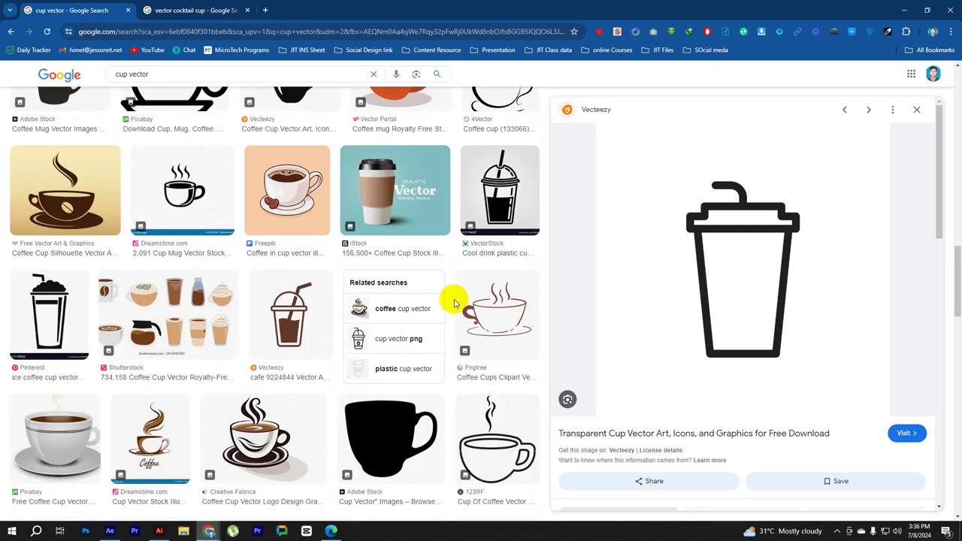
scroll(451, 301, "down", 2)
scroll(455, 300, "down", 2)
scroll(489, 293, "down", 3)
scroll(762, 279, "down", 4)
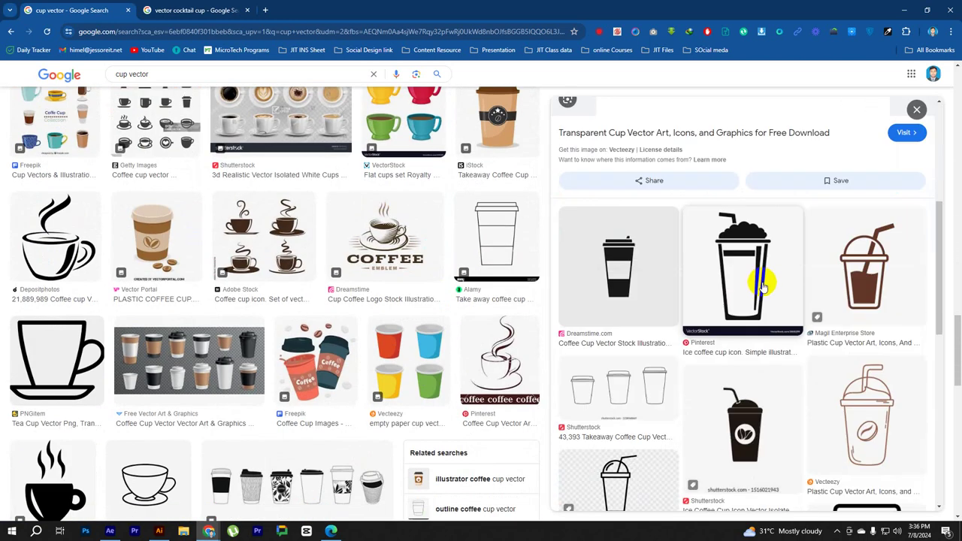
scroll(765, 269, "down", 3)
left_click(761, 301)
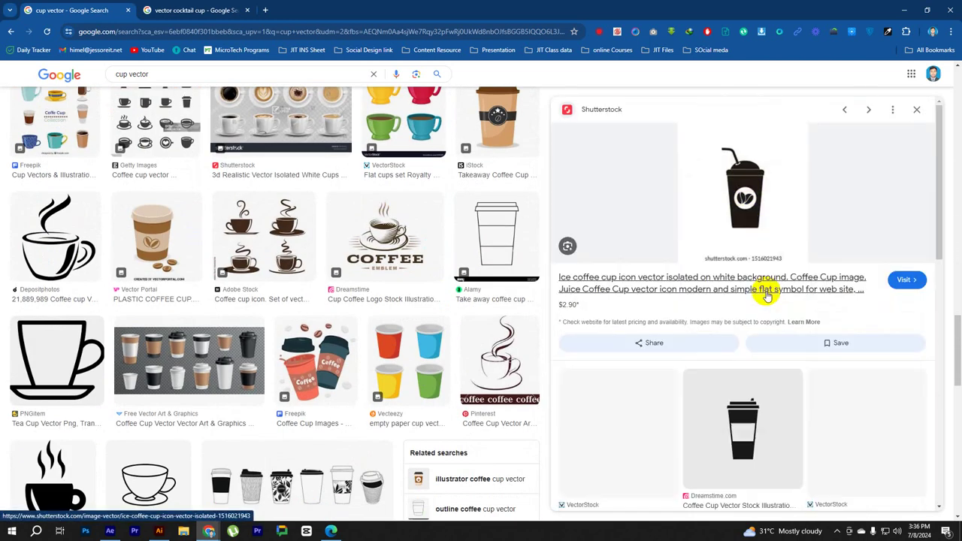
scroll(793, 233, "down", 3)
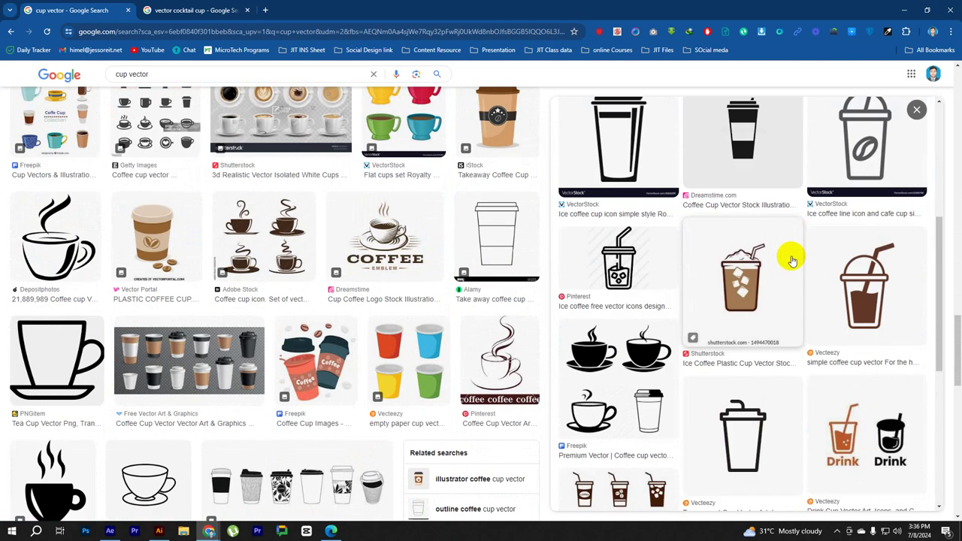
scroll(793, 261, "down", 1)
scroll(791, 258, "up", 2)
Copy the Dreamstime black coffee cup image and paste it into the morphing document
left_click(741, 238)
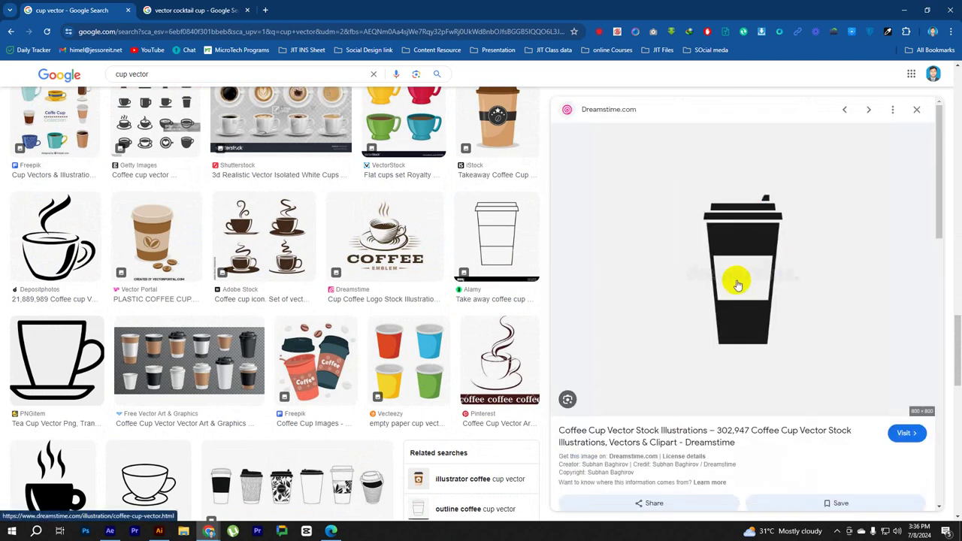
right_click(738, 285)
left_click(769, 361)
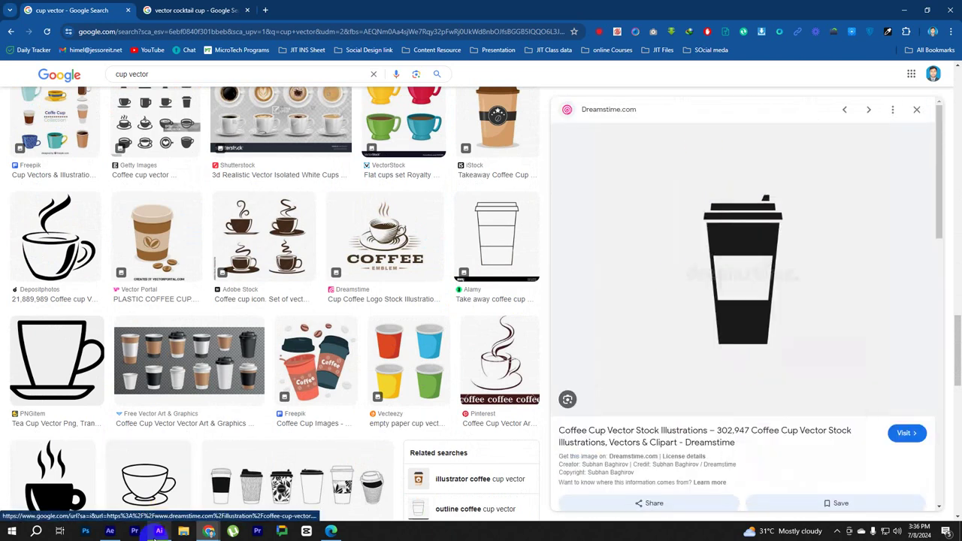
left_click(154, 533)
key("ctrl+v")
scroll(629, 266, "right", 3)
Place the cup image right of the mug, then trace, expand and ungroup it
left_click_drag(243, 263, 445, 226)
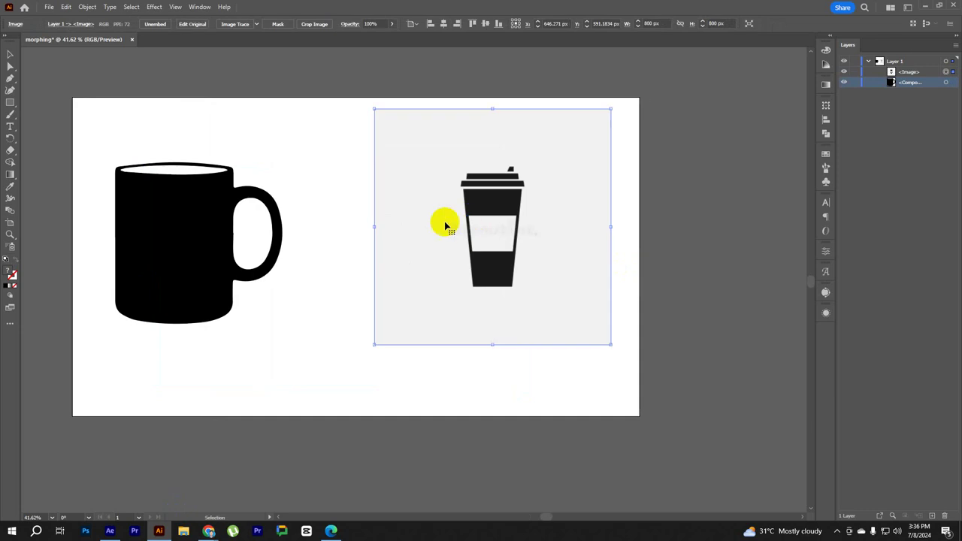
left_click(236, 24)
right_click(511, 209)
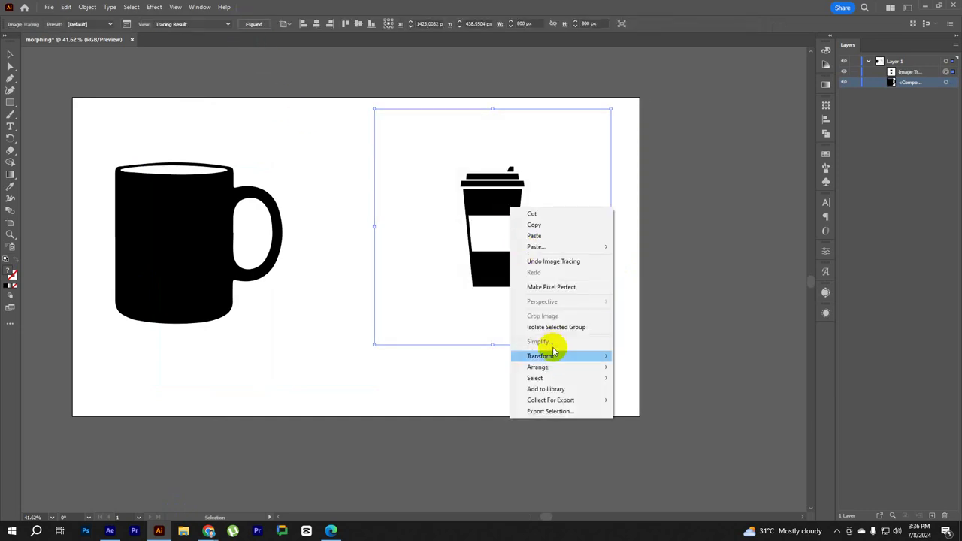
left_click(447, 387)
left_click(257, 25)
right_click(409, 204)
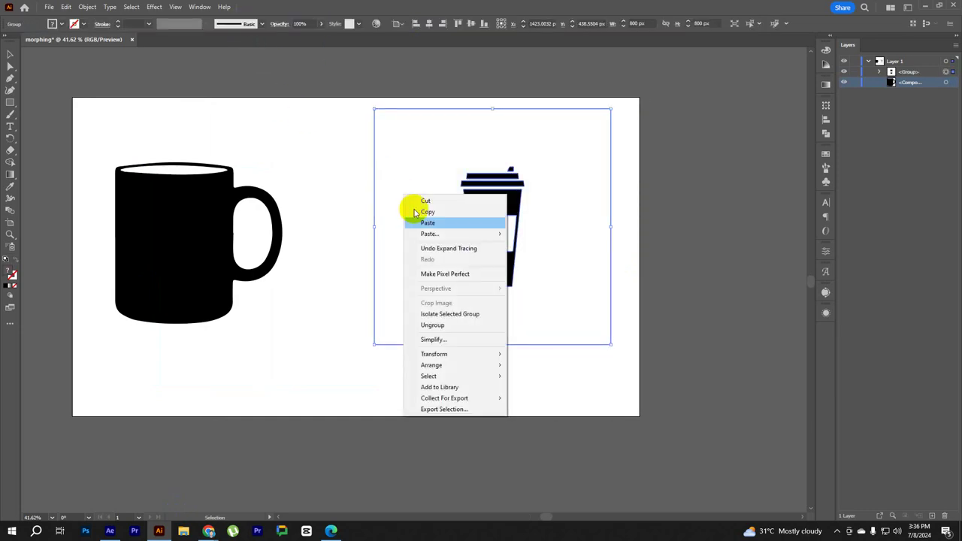
left_click(441, 327)
Delete the cup's white inner path, then enlarge the cup and position it beside the mug
left_click(397, 307)
left_click(485, 250)
key("Delete")
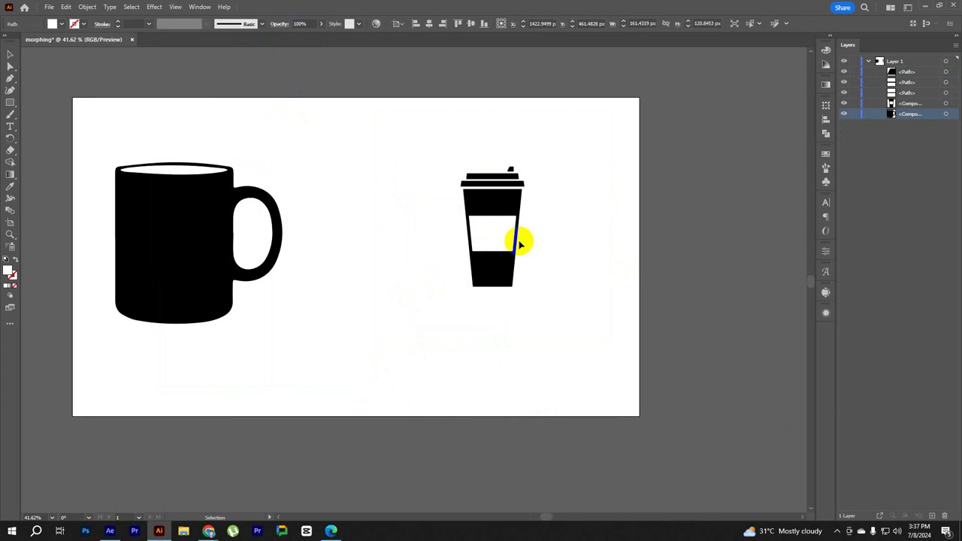
left_click_drag(453, 158, 572, 353)
mouse_move(488, 203)
left_mouse_down()
mouse_move(708, 172)
mouse_move(382, 231)
mouse_move(420, 215)
left_mouse_up()
scroll(741, 365, "right", 2)
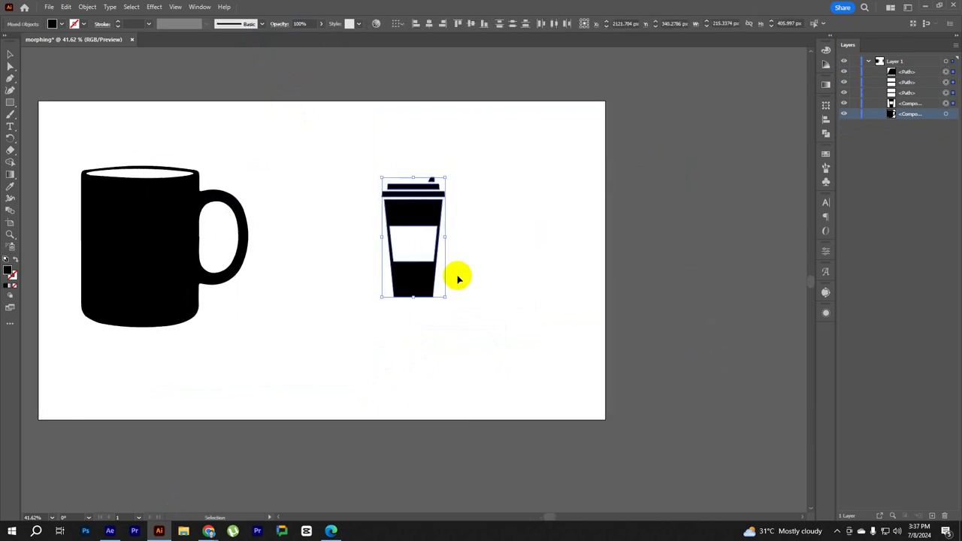
left_click_drag(445, 298, 491, 378)
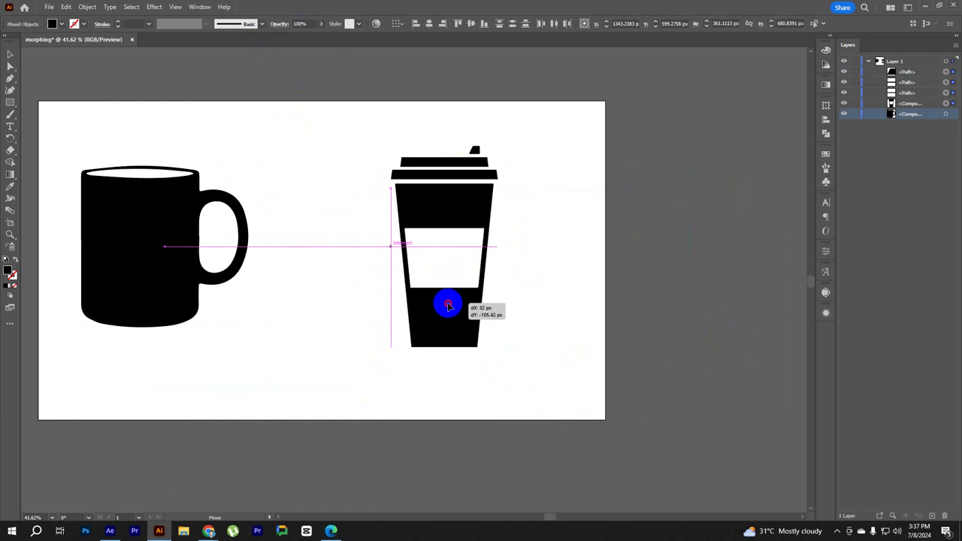
left_click_drag(440, 333, 446, 307)
left_click(386, 160)
Nudge the mug slightly to the right
scroll(414, 224, "left", 4)
left_click_drag(197, 239, 259, 253)
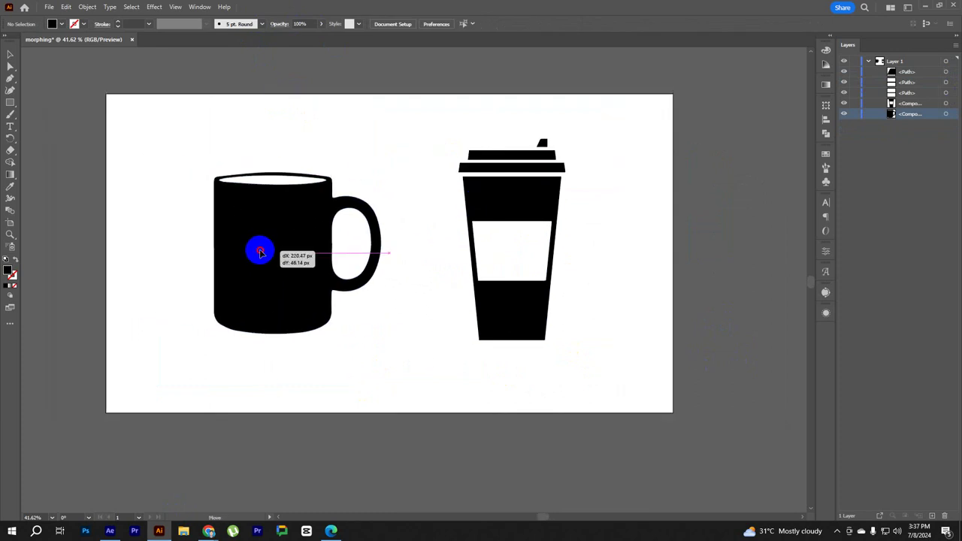
left_click_drag(458, 127, 627, 376)
left_click(591, 241)
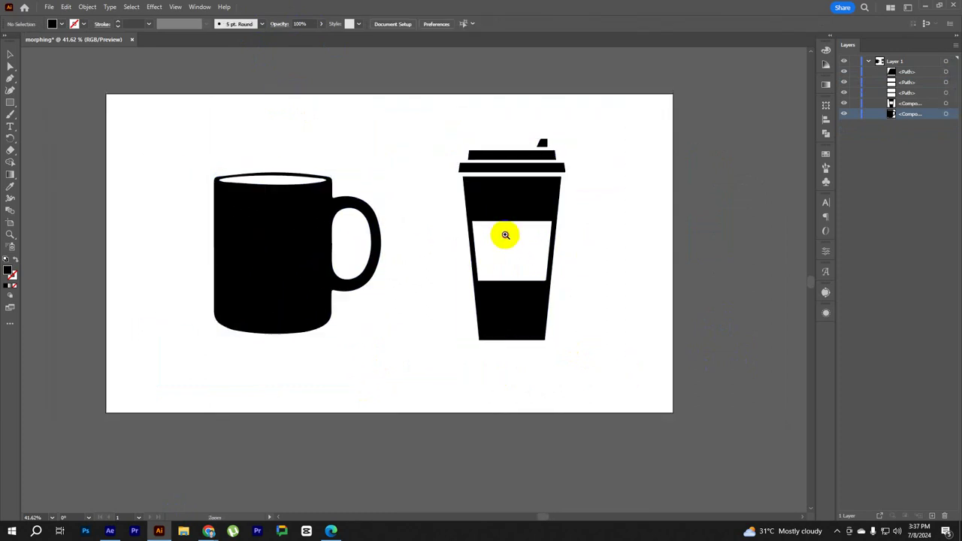
Reshape the takeaway cup's white panel into a narrower, uneven outline by moving its anchor points
mouse_move(502, 233)
left_mouse_down()
mouse_move(568, 302)
mouse_move(554, 287)
left_mouse_up()
key("a")
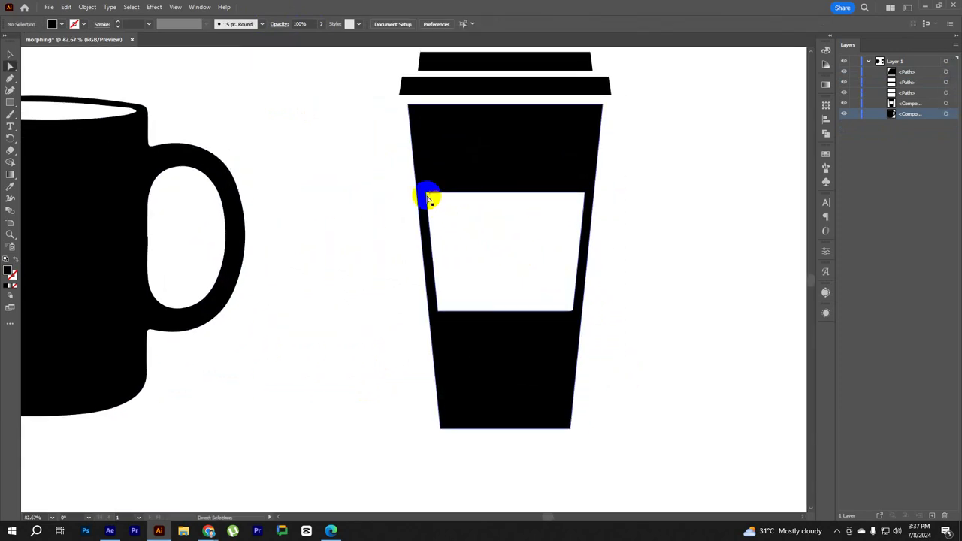
left_click_drag(426, 195, 466, 195)
left_click(586, 197)
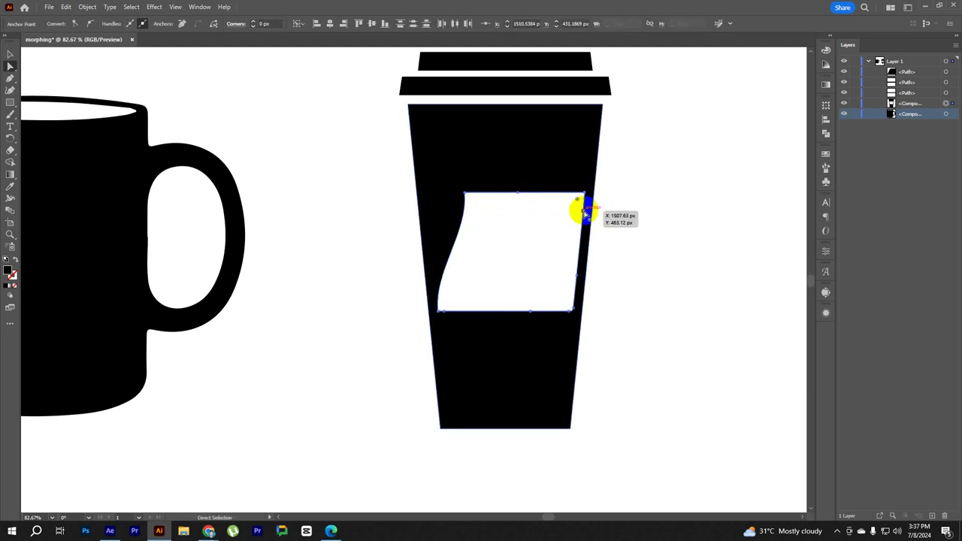
mouse_move(586, 213)
left_mouse_down()
mouse_move(514, 234)
mouse_move(528, 223)
left_mouse_up()
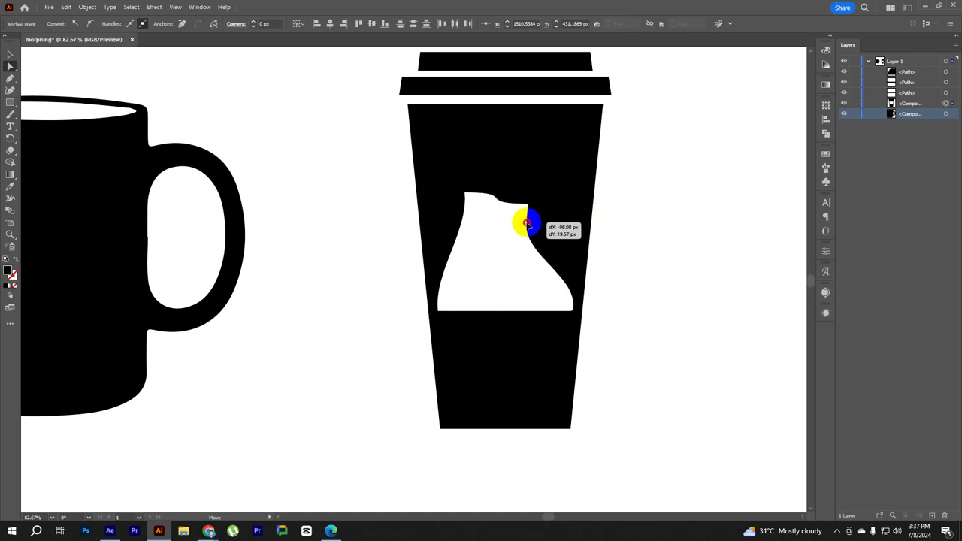
left_click(651, 222)
scroll(614, 260, "down", 5)
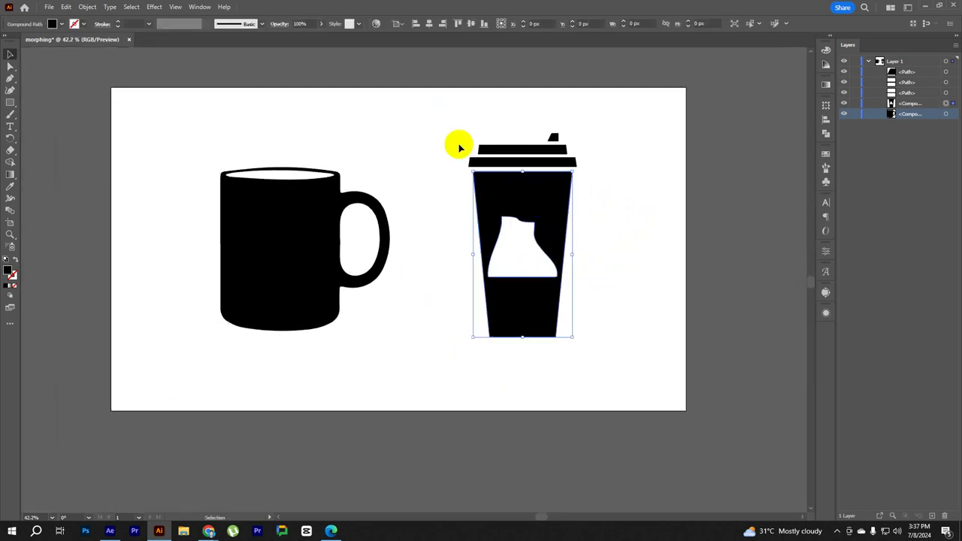
left_click_drag(451, 133, 625, 387)
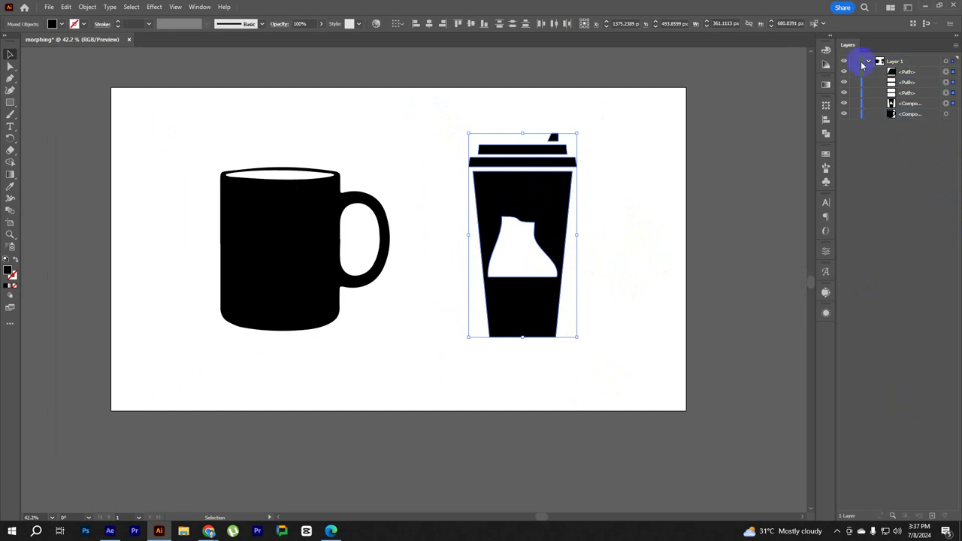
Add a new Layer 2 and rename Layer 1 to 'cup 1'
left_click(868, 61)
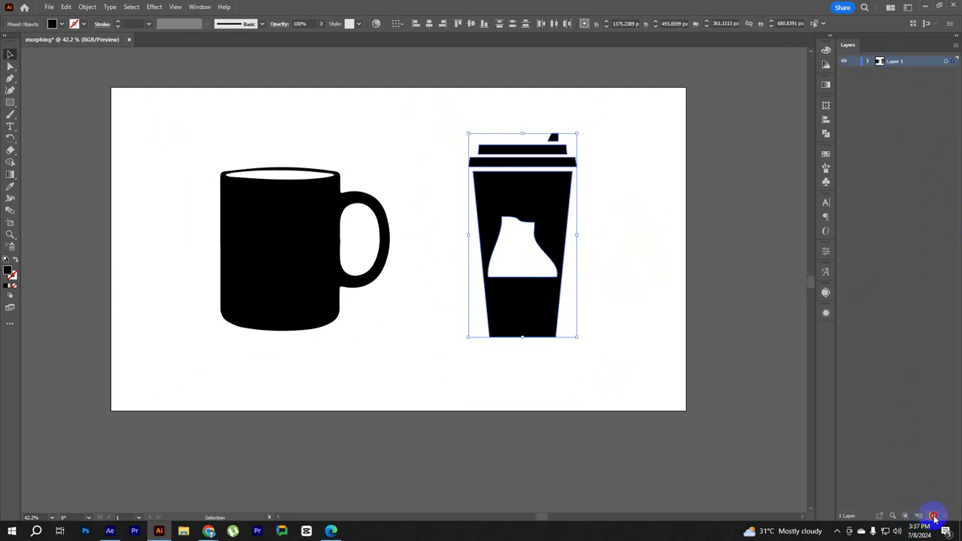
left_click(891, 73)
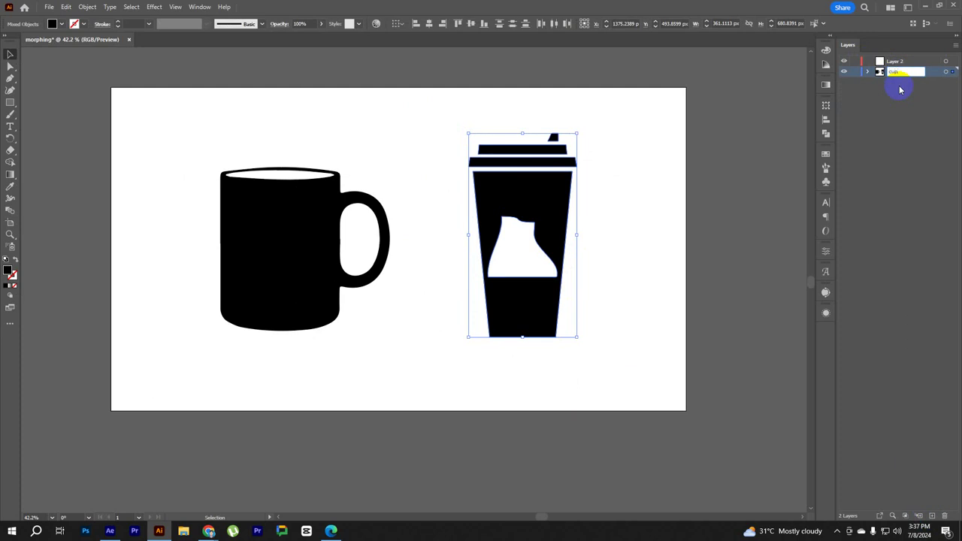
left_click(882, 73)
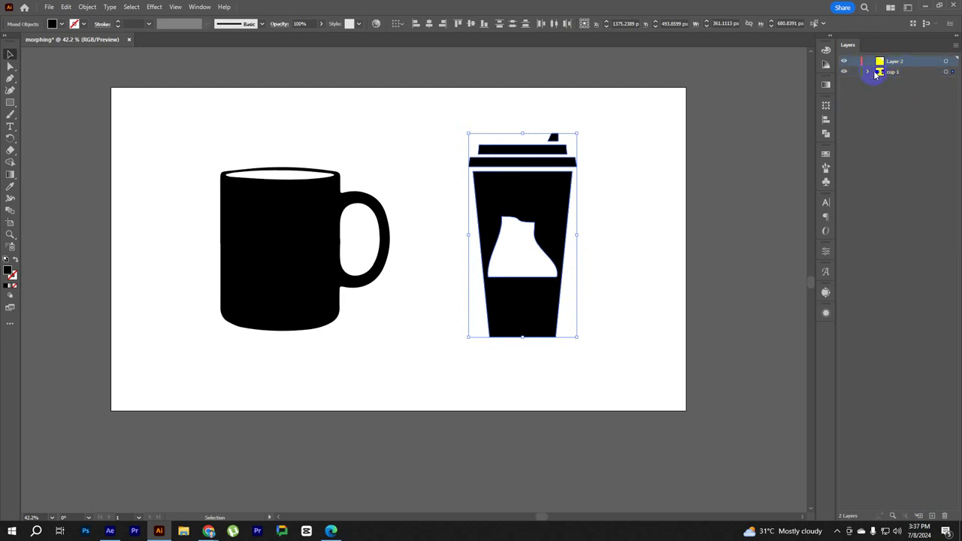
left_click(891, 71)
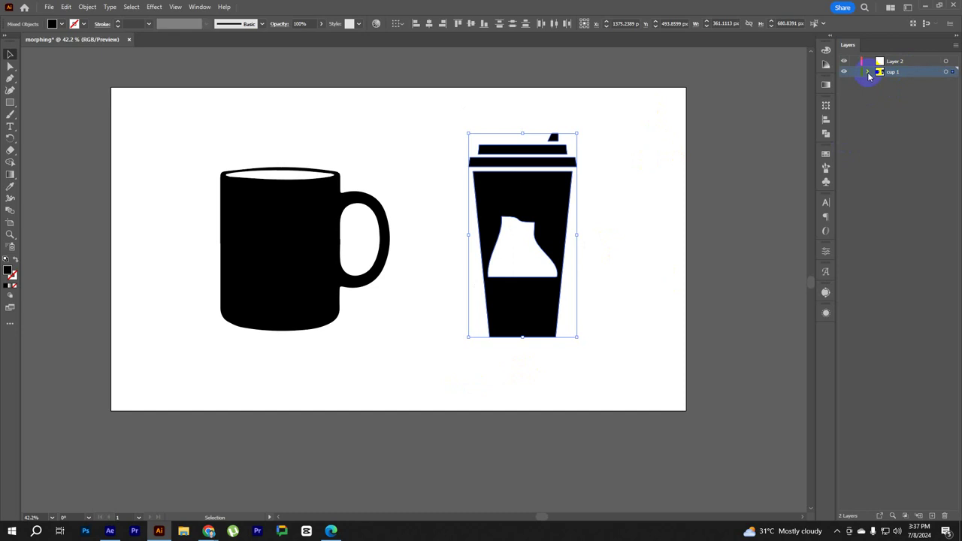
left_click(868, 73)
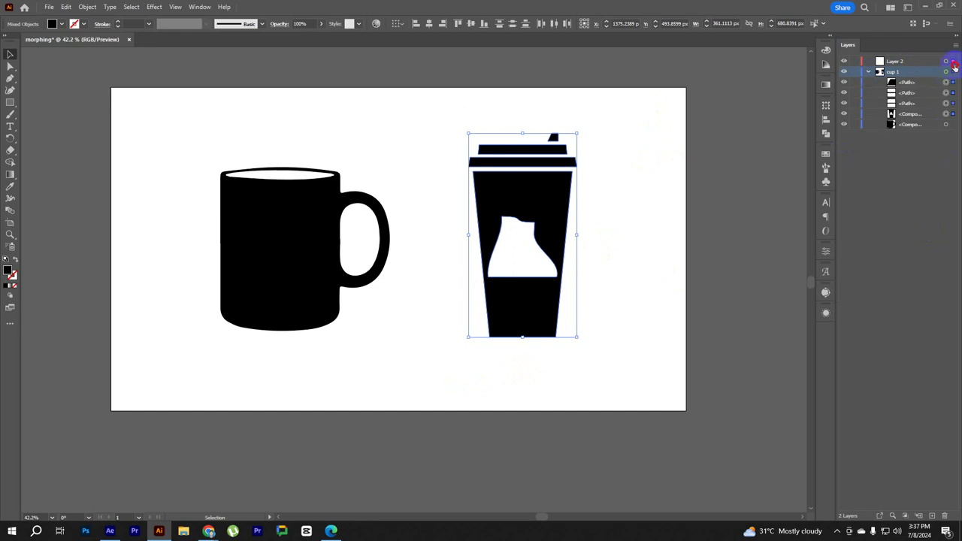
Move the takeaway cup into Layer 2, renamed 'cup 2', and toggle both layers' visibility to verify
left_click_drag(955, 67, 954, 61)
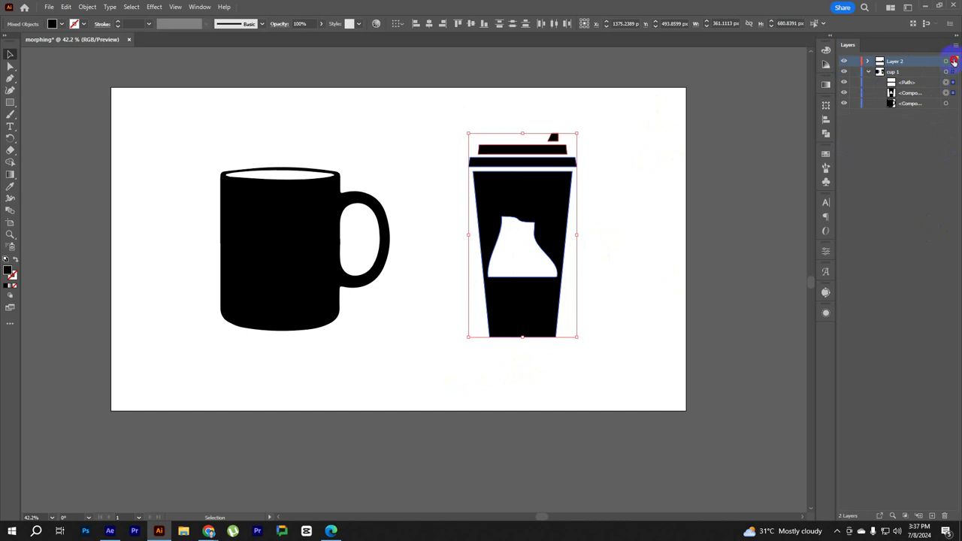
left_click(870, 73)
left_click(898, 132)
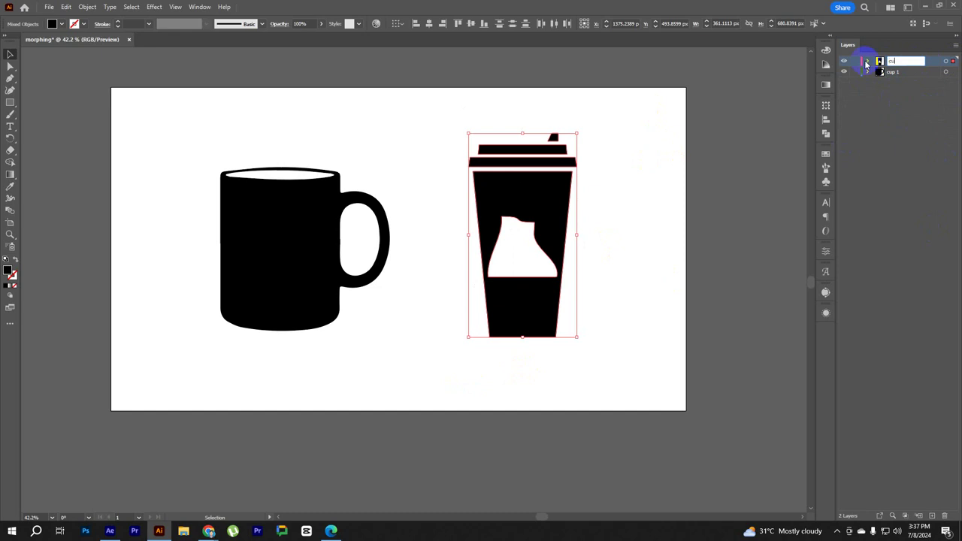
left_click(894, 124)
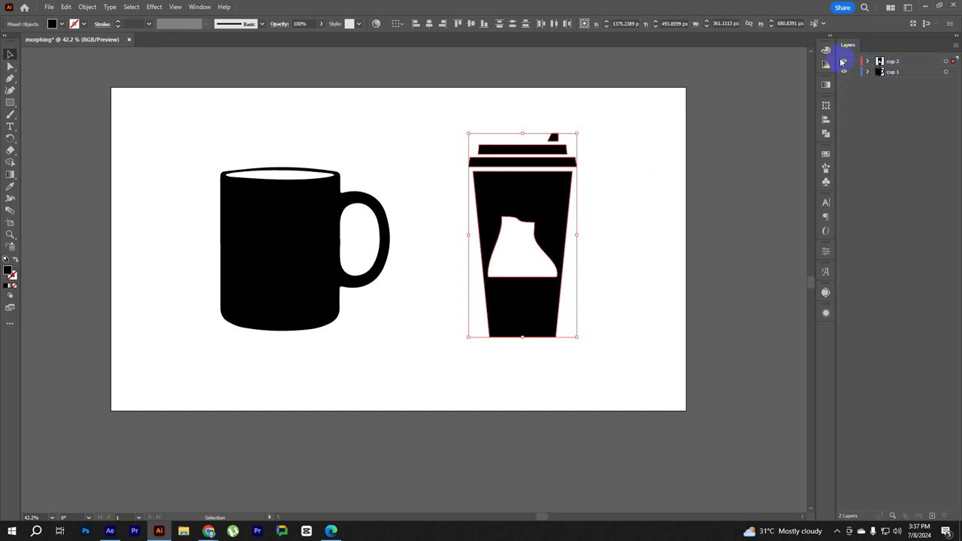
left_click(844, 61)
left_click(844, 61)
left_click(845, 71)
left_click(844, 71)
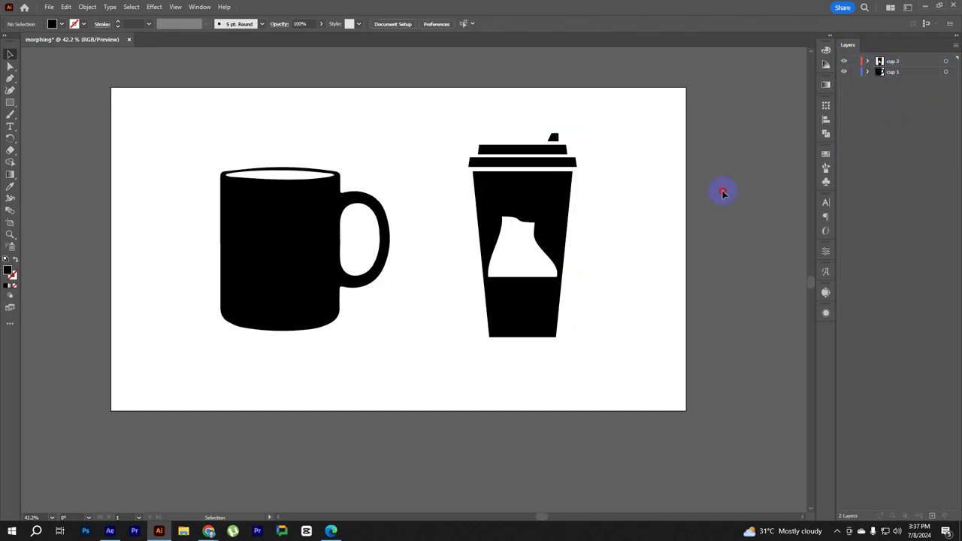
Save morphing.ai into a newly created Class 10 folder under Z:\Motion Graphics\Motion Graphic Batch-03, accepting Illustrator Options
left_click(492, 191)
key("ctrl+s")
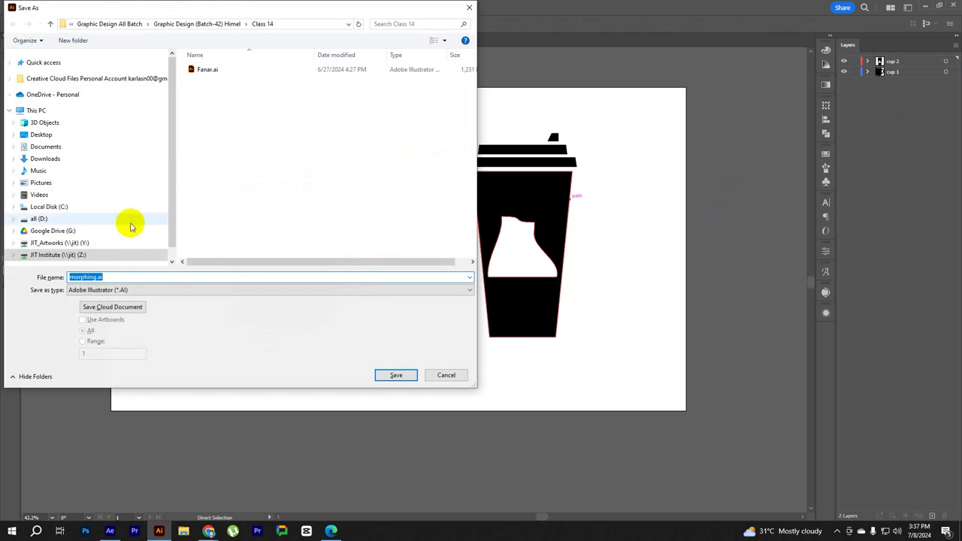
scroll(64, 239, "down", 1)
left_click(63, 238)
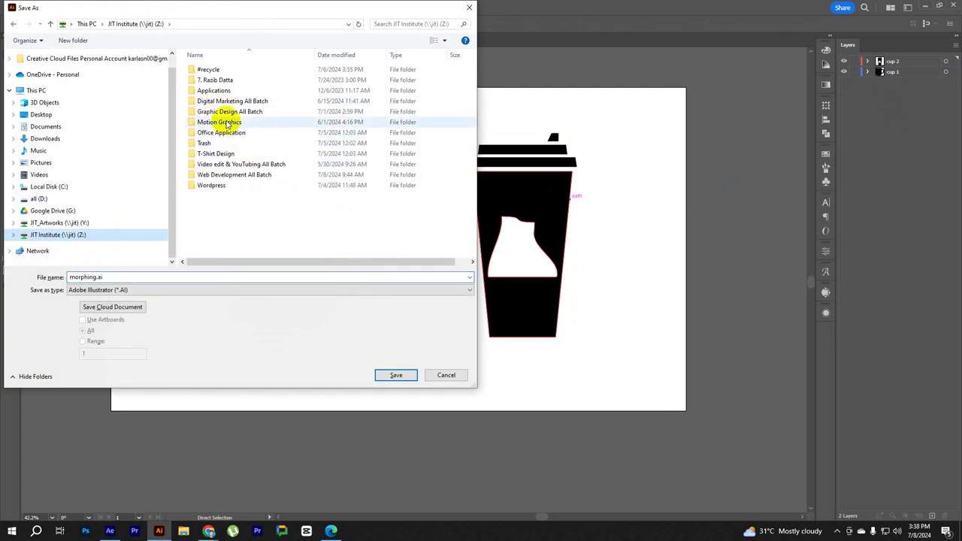
double_click(228, 123)
double_click(236, 91)
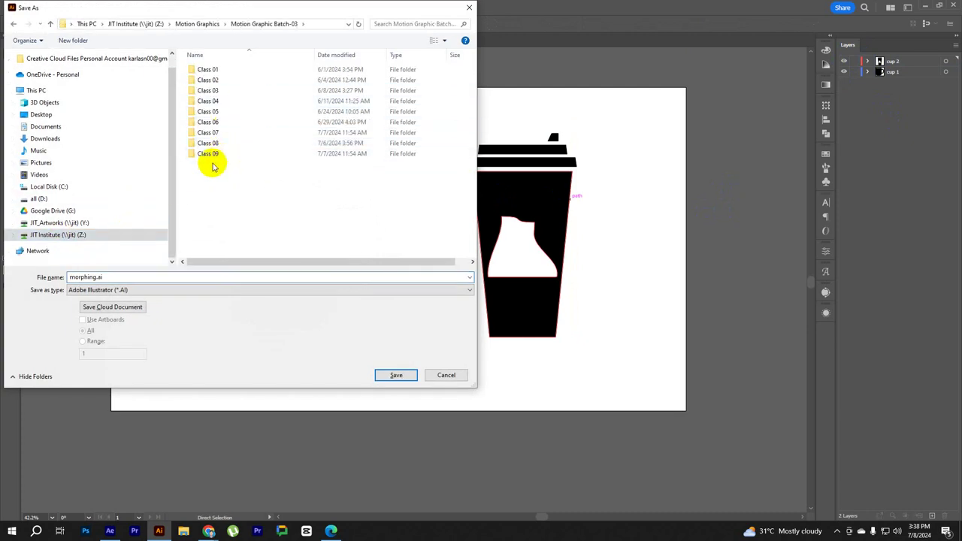
left_click(73, 40)
type("Class 10")
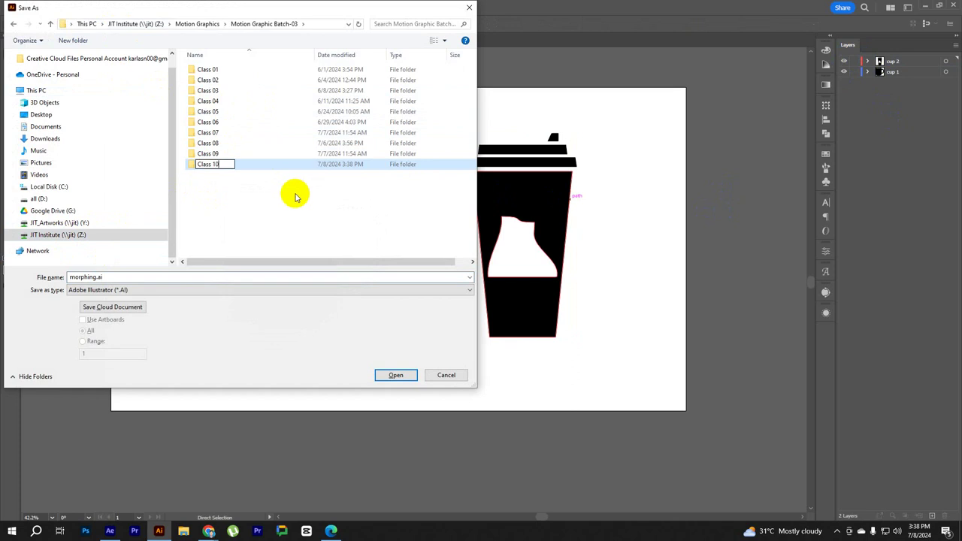
key("Return")
key("Return")
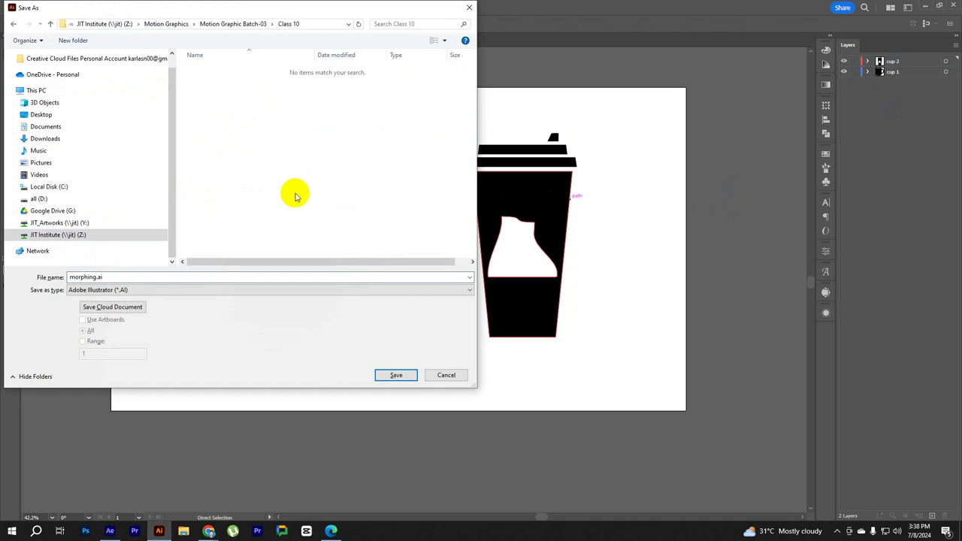
left_click(393, 375)
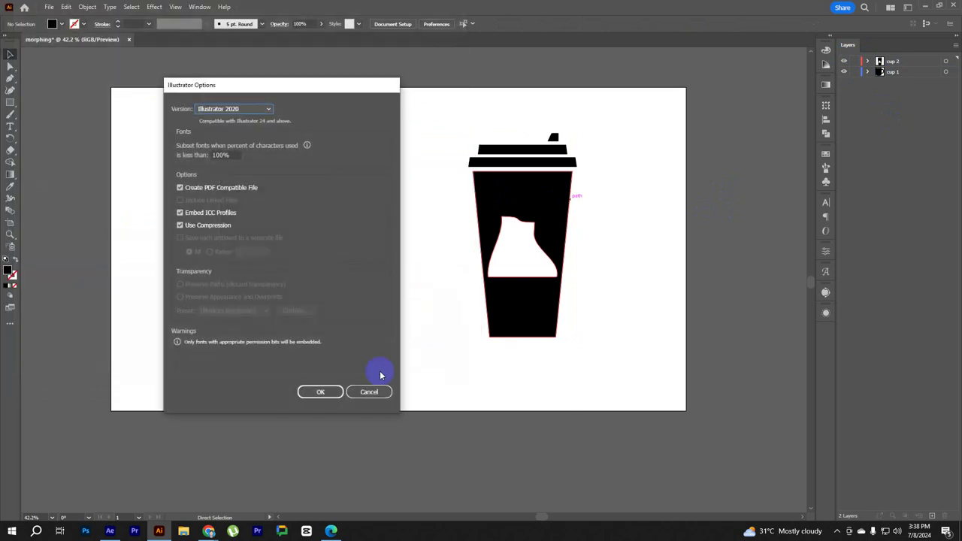
left_click(321, 391)
Switch to After Effects and open the Import File dialog from the Project panel
left_click(109, 532)
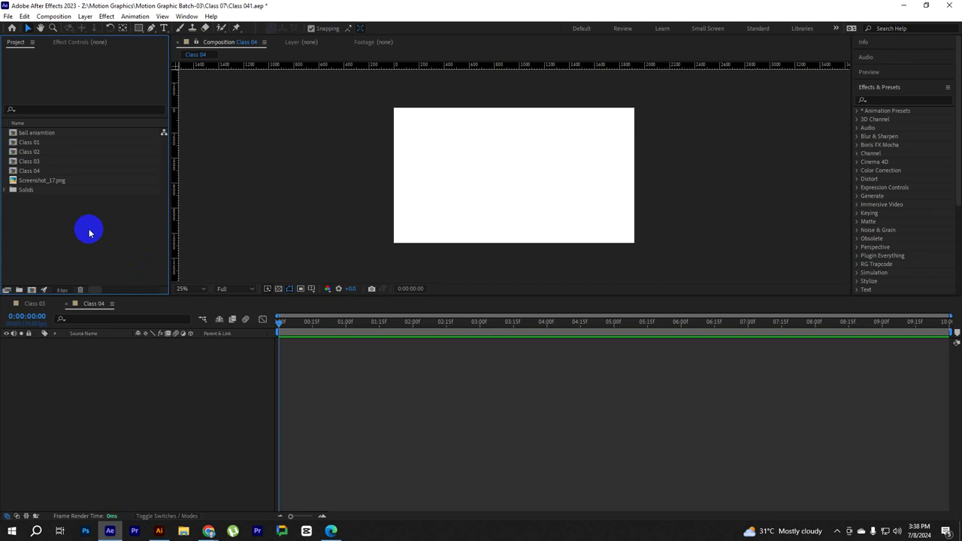
double_click(118, 244)
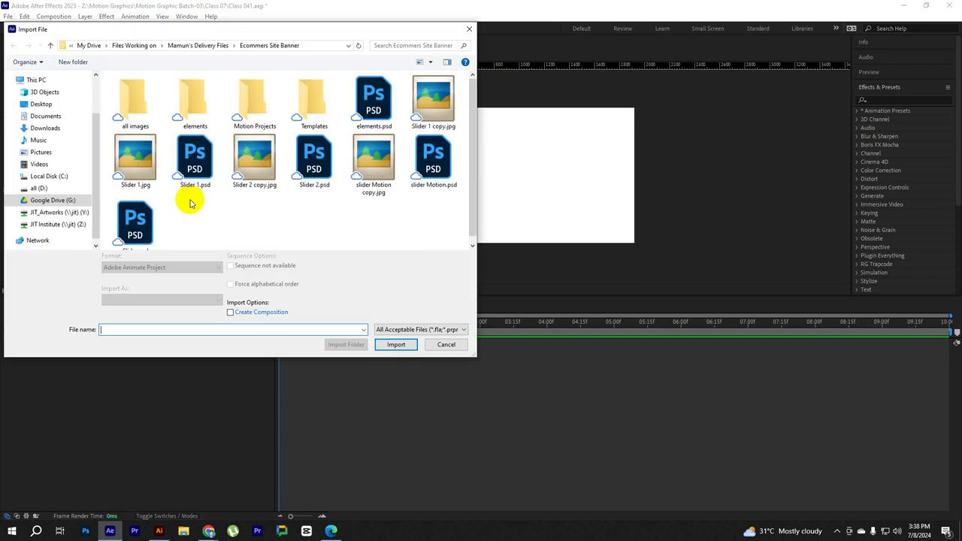
left_click(446, 345)
right_click(79, 246)
mouse_move(133, 295)
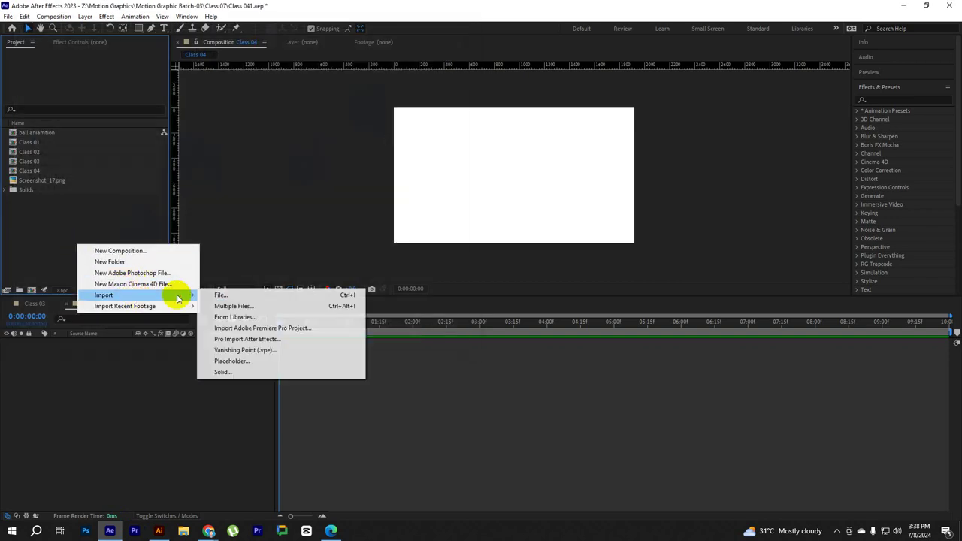
left_click(248, 296)
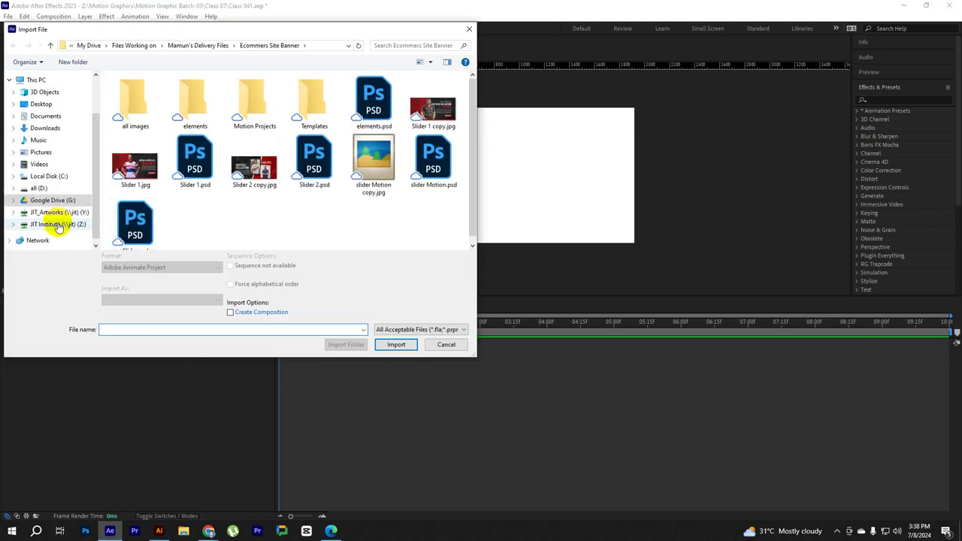
Import morphing.ai from the Class 10 folder as Composition – Retain Layer Sizes
left_click(76, 224)
double_click(163, 145)
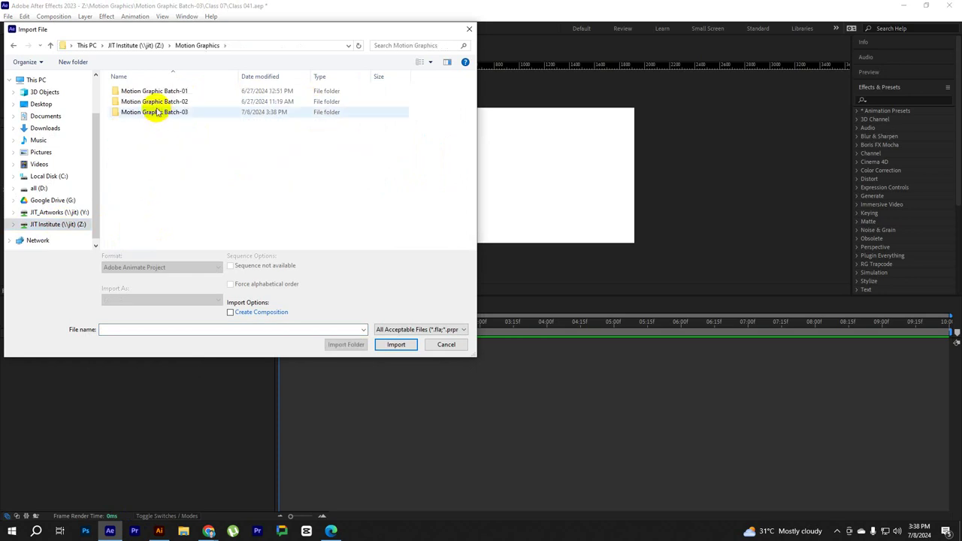
double_click(156, 111)
double_click(138, 185)
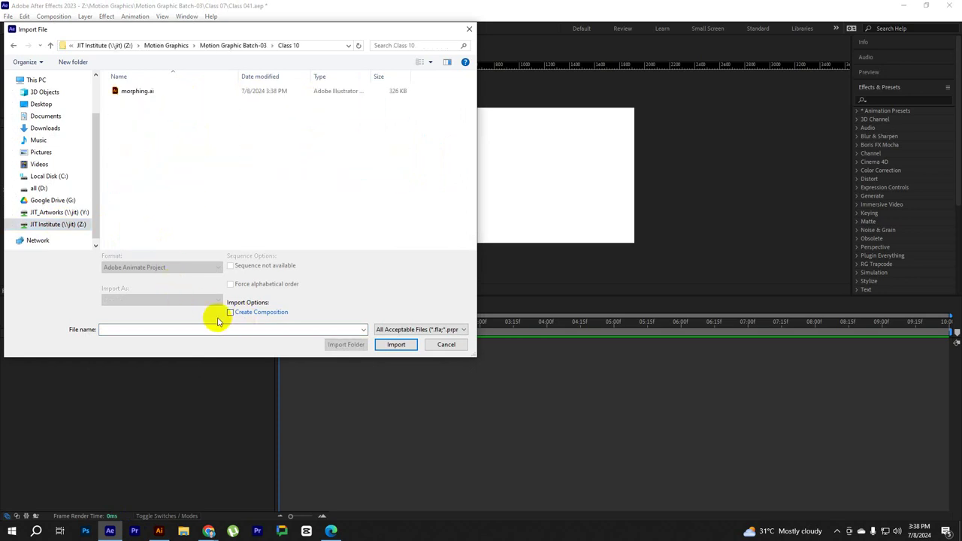
left_click(143, 91)
left_click(181, 301)
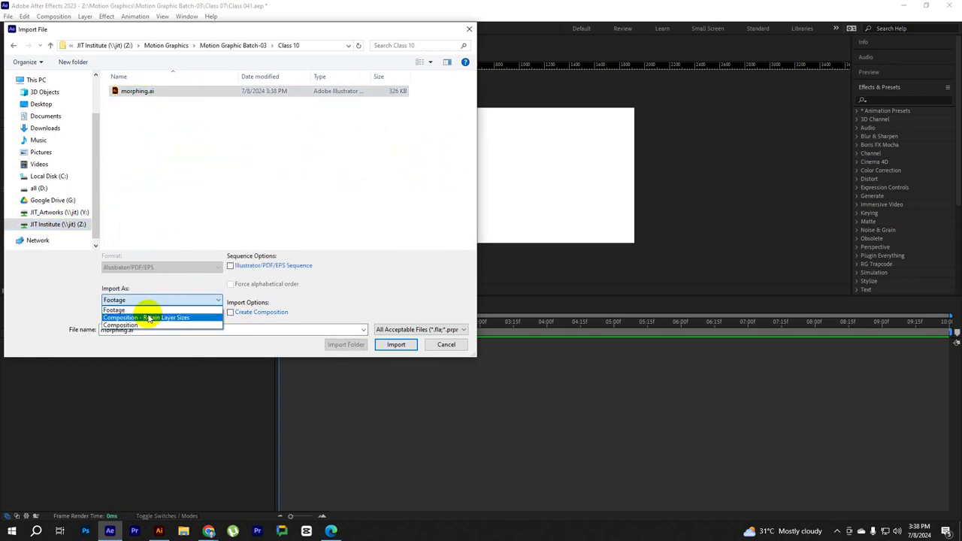
left_click(148, 319)
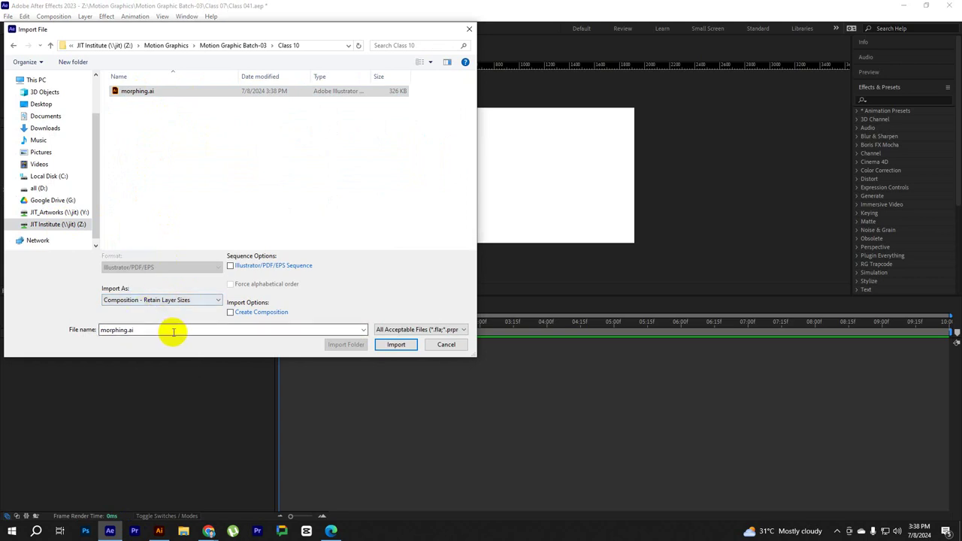
left_click(387, 344)
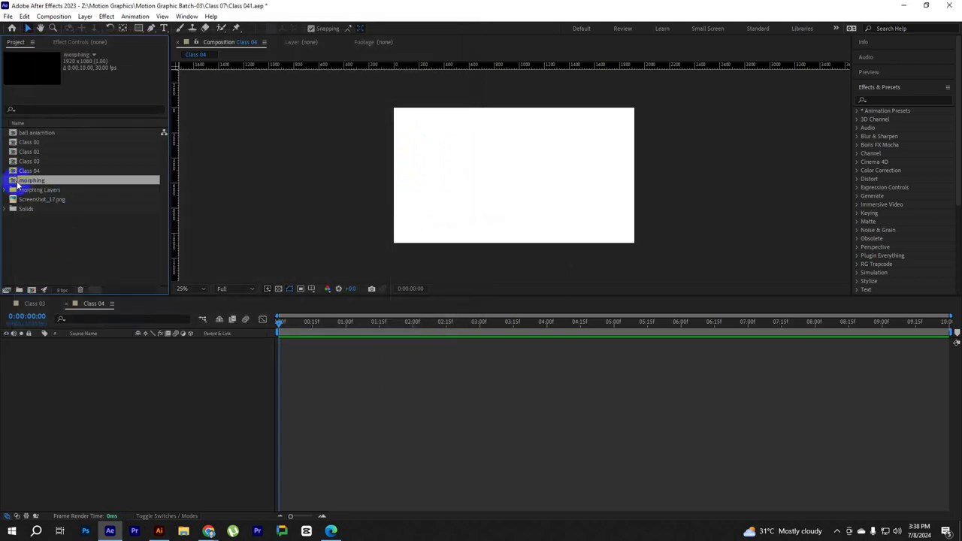
Open the morphing composition and select both cup layers for copying
double_click(16, 182)
left_click(90, 343)
left_click(78, 404)
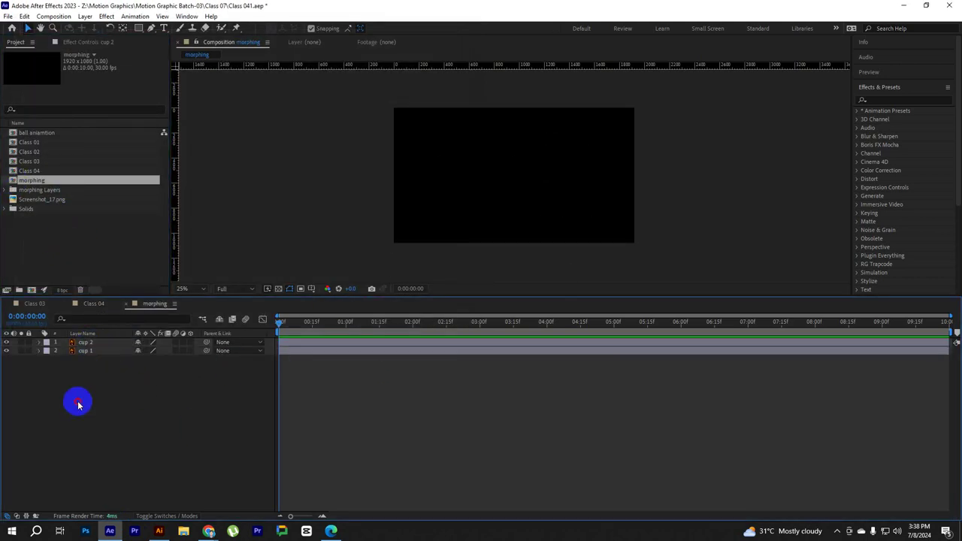
key("ctrl+a")
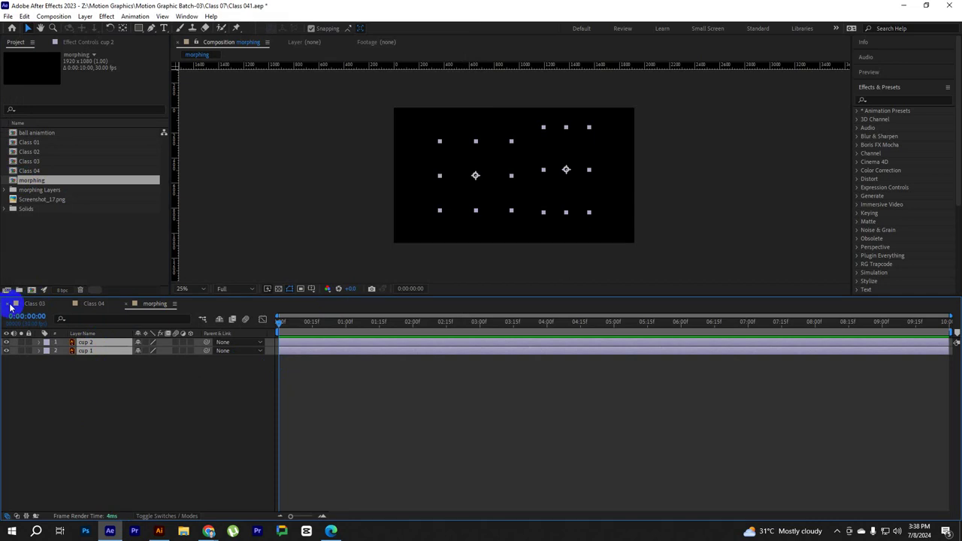
Close Class 03 and paste the cup 1 and cup 2 layers into Class 04
left_click(11, 305)
left_click(47, 304)
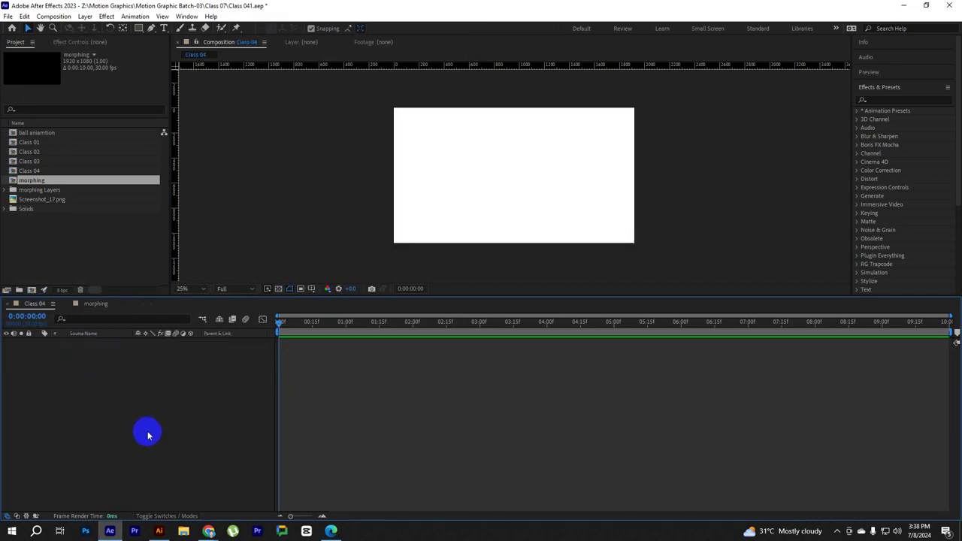
key("ctrl+v")
left_click(726, 200)
left_click(490, 172)
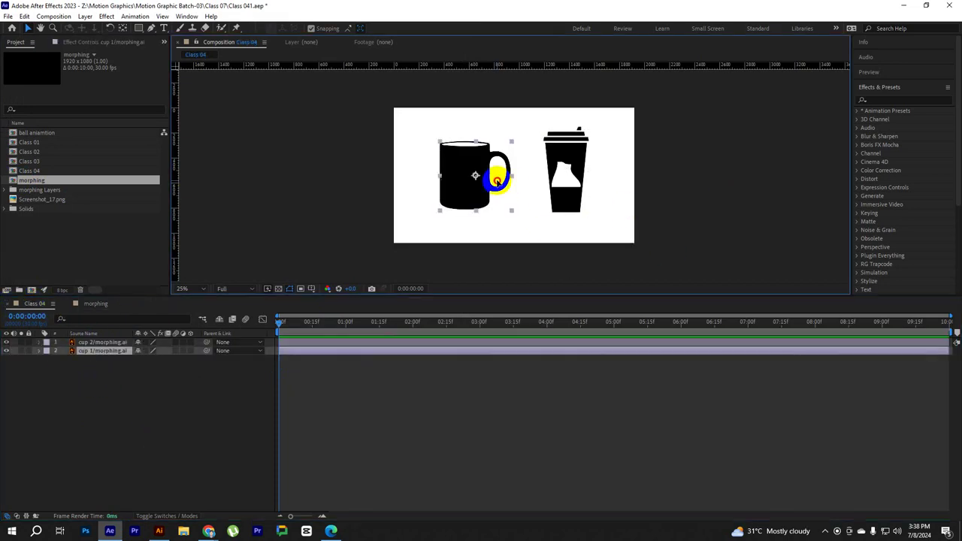
Nudge the black mug slightly to the left in the composition
left_click(564, 193)
left_click(118, 394)
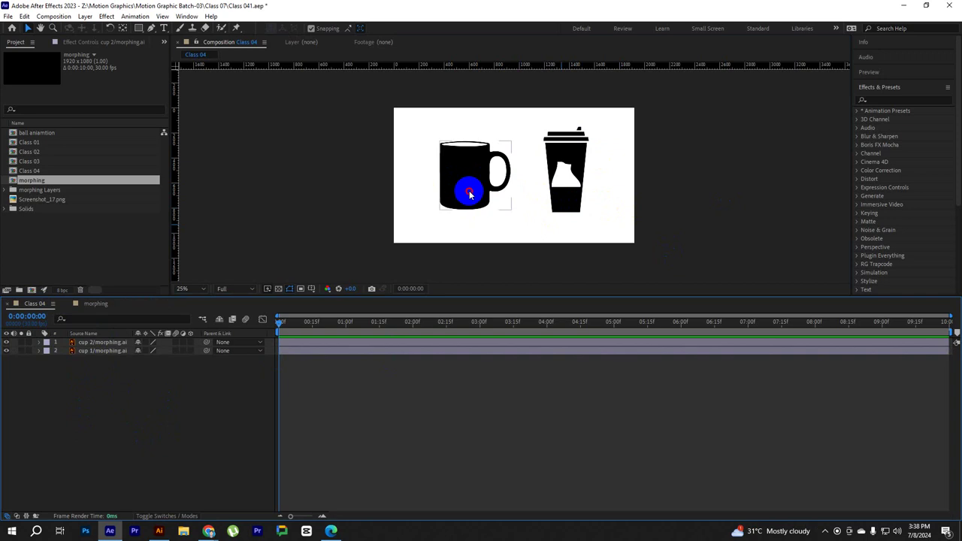
left_click_drag(469, 194, 452, 194)
left_click(112, 413)
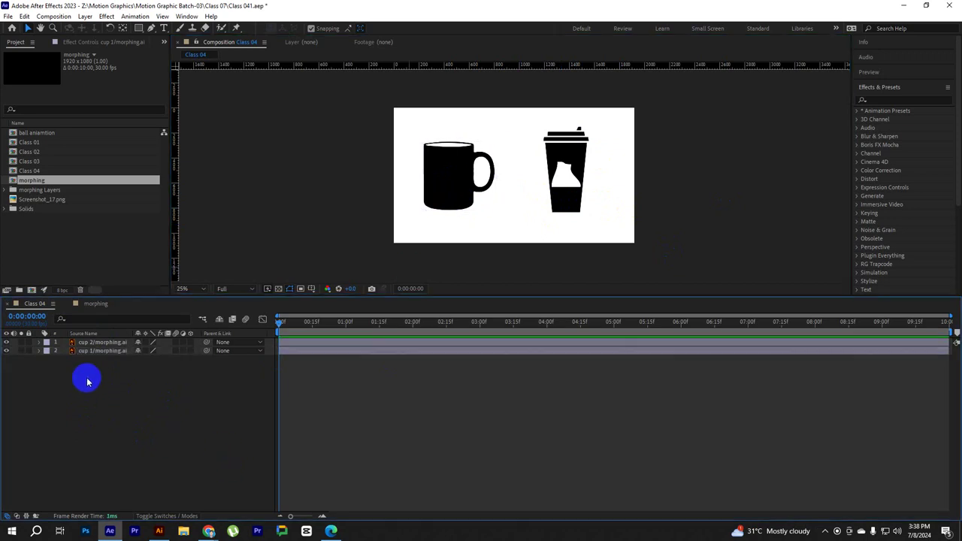
Convert both cup layers with Create Shapes from Vector Layer and delete the original morphing.ai layers
left_click(94, 342)
left_click(94, 351)
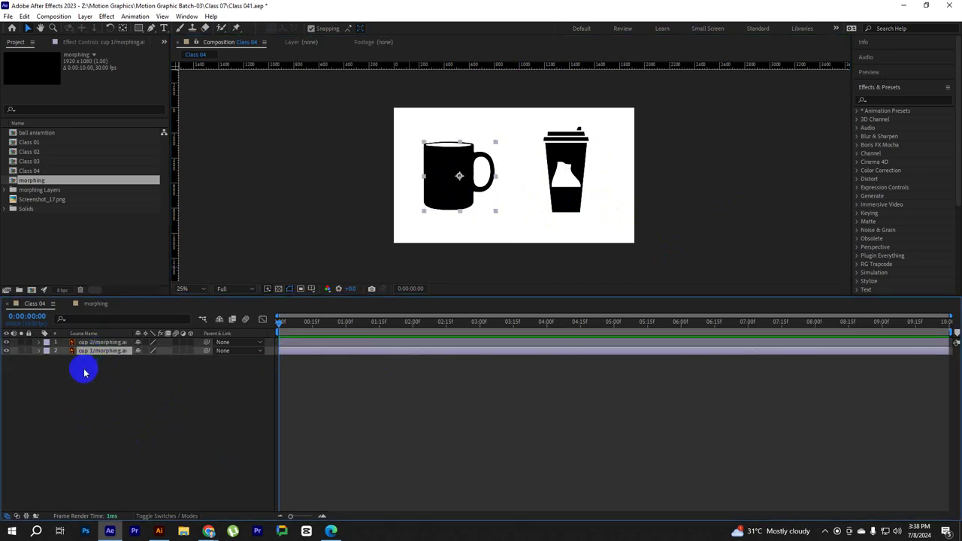
mouse_move(58, 402)
left_mouse_down()
mouse_move(104, 355)
mouse_move(102, 344)
left_mouse_up()
right_click(101, 345)
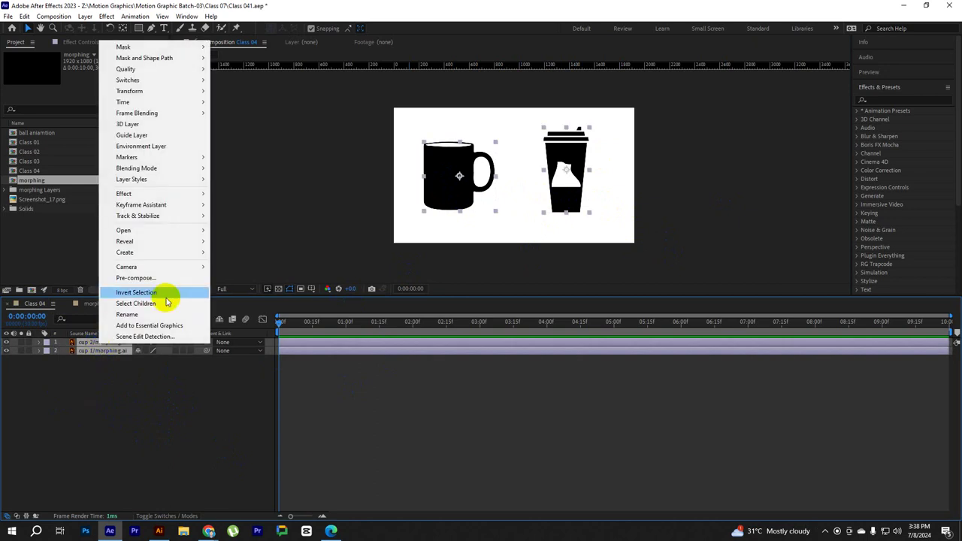
mouse_move(147, 252)
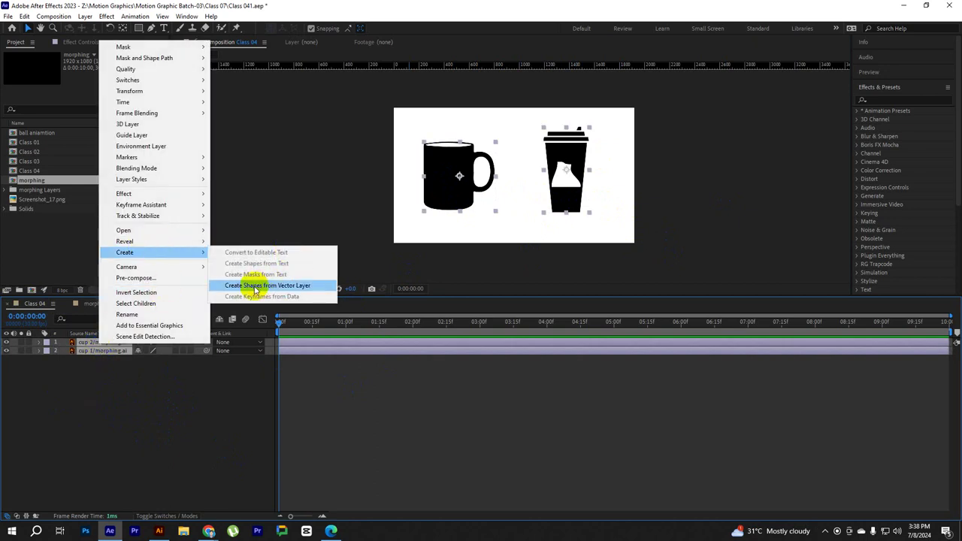
left_click(260, 286)
left_click(104, 387)
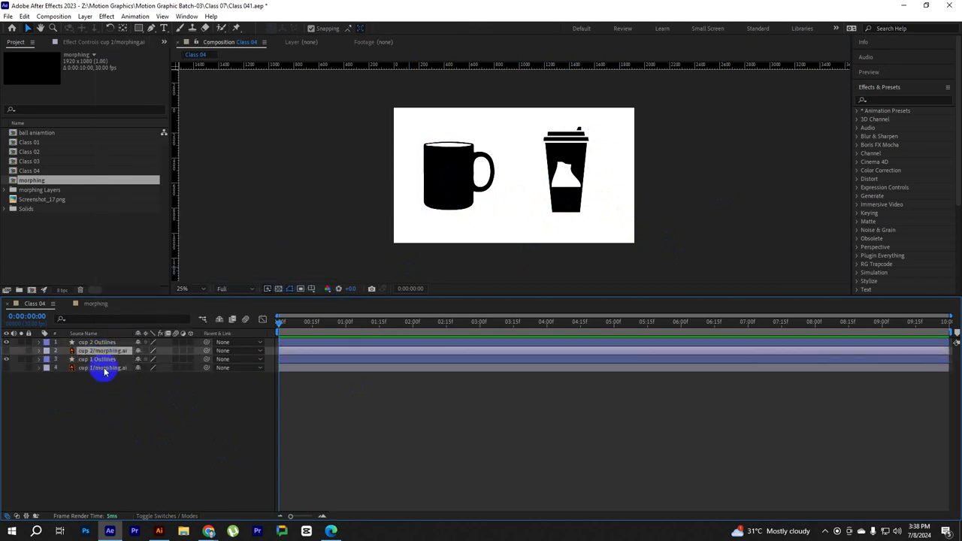
key("Delete")
Expand cup 2 Outlines > Contents to list Groups 1–4
left_click(97, 343)
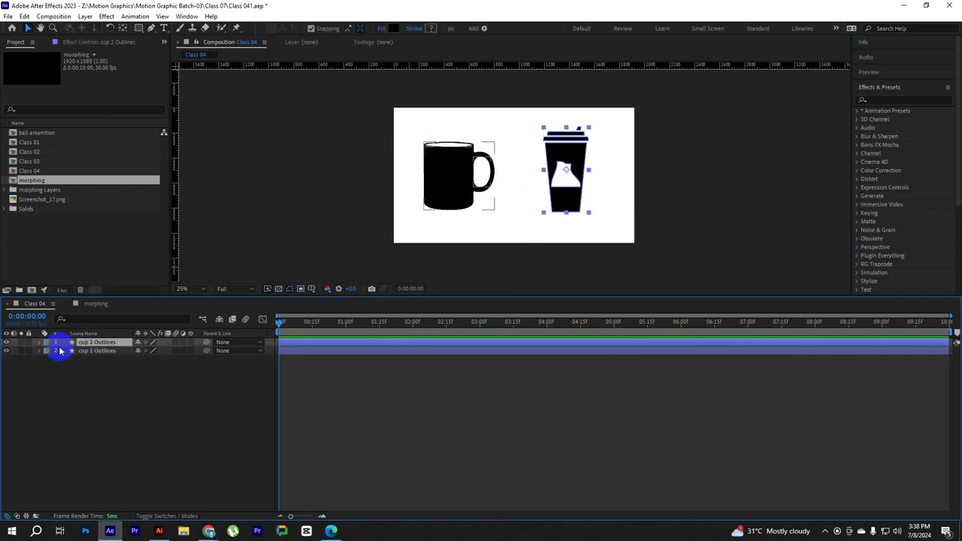
left_click(40, 346)
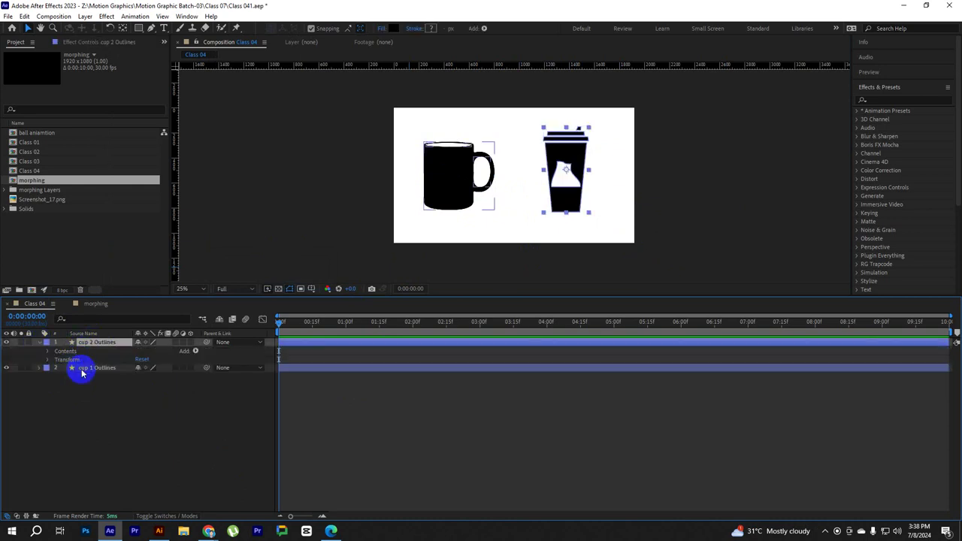
left_click(47, 352)
left_click(75, 361)
scroll(543, 215, "up", 1)
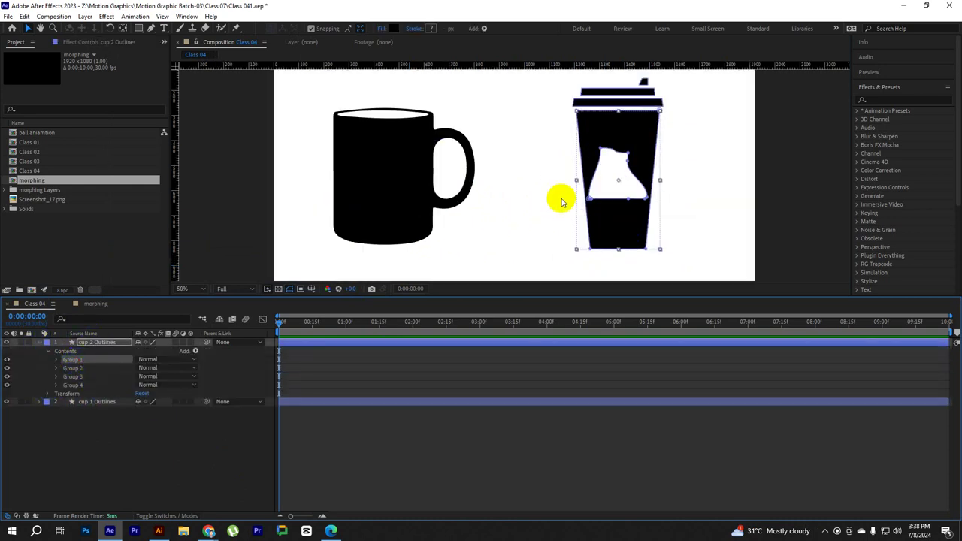
Toggle visibility of Group 1 and Group 2 to identify the cup parts, Group 2 being the lid
left_click(682, 146)
left_click(635, 150)
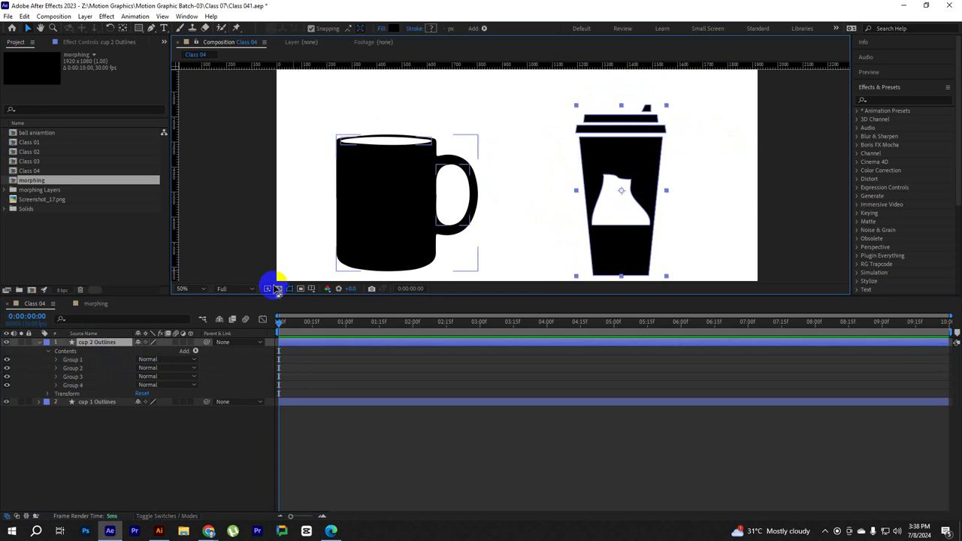
left_click(70, 361)
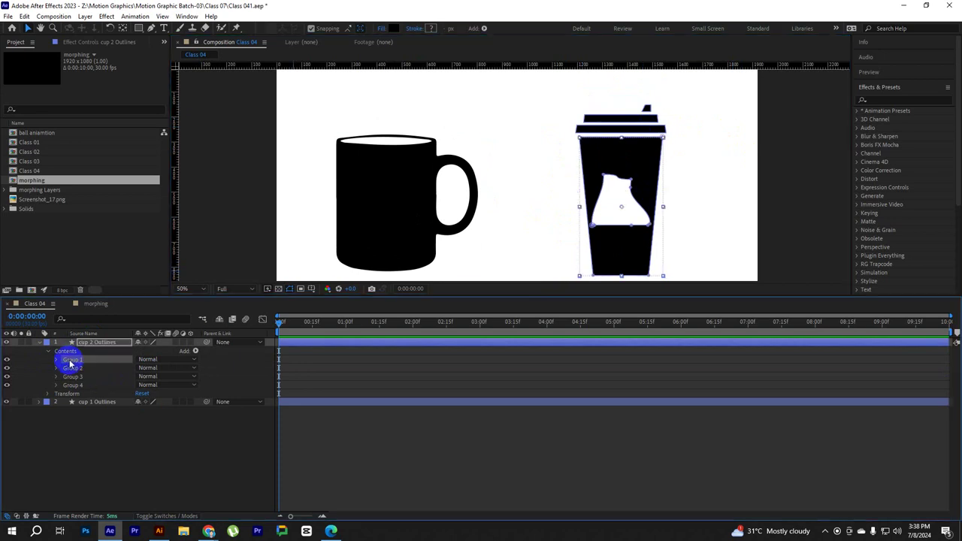
left_click(7, 359)
left_click(6, 360)
left_click(73, 368)
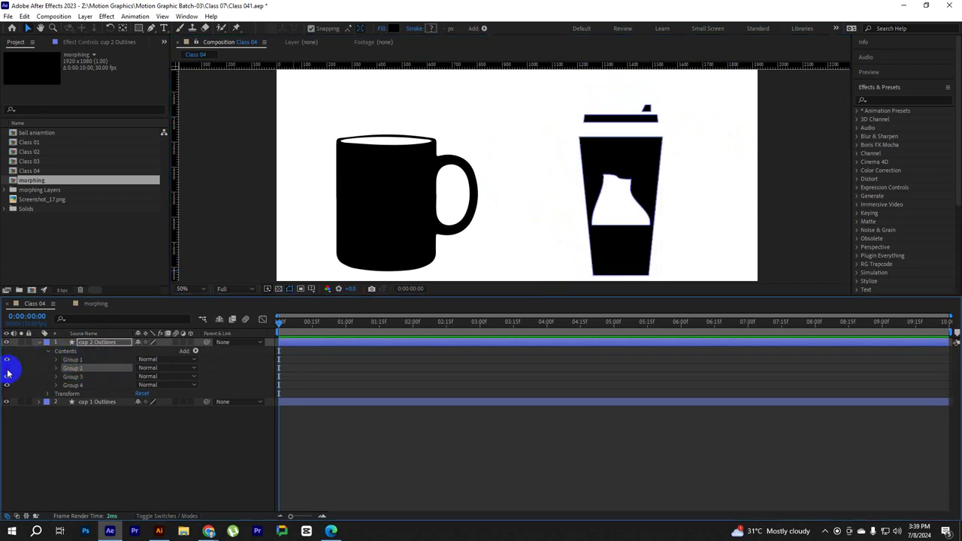
left_click(7, 370)
Expand cup 1 Outlines > Contents > Group 1 to show the mug's three paths
left_click(623, 165)
left_click(429, 165)
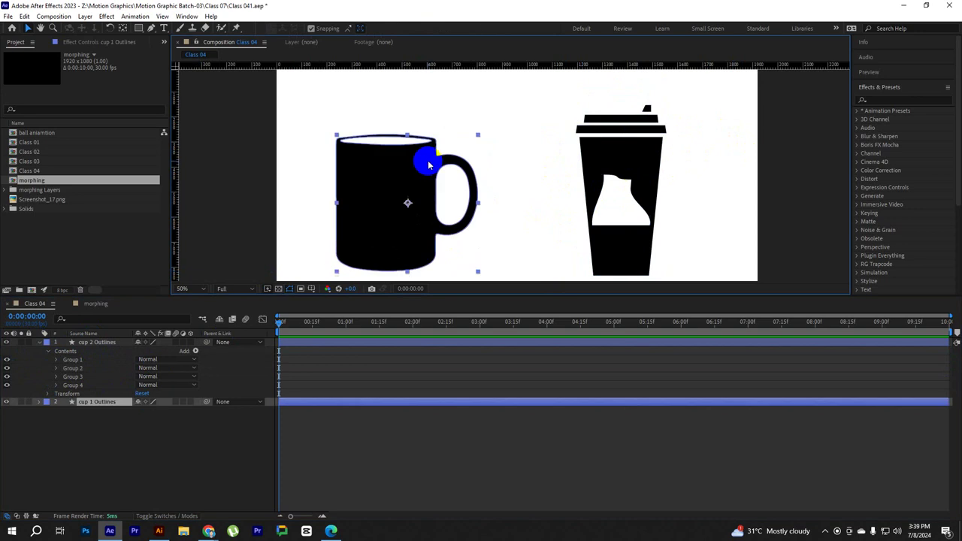
left_click(39, 402)
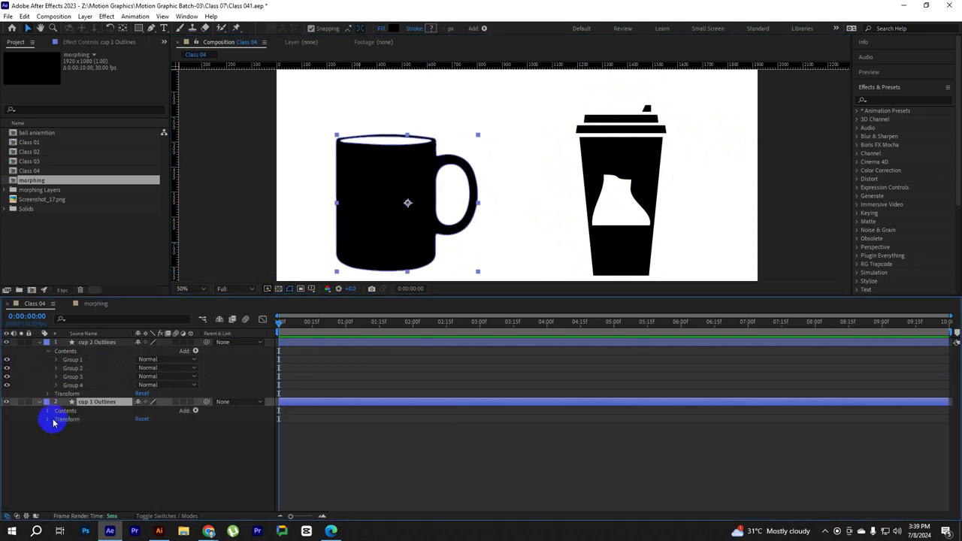
left_click(48, 411)
left_click(79, 419)
left_click(56, 419)
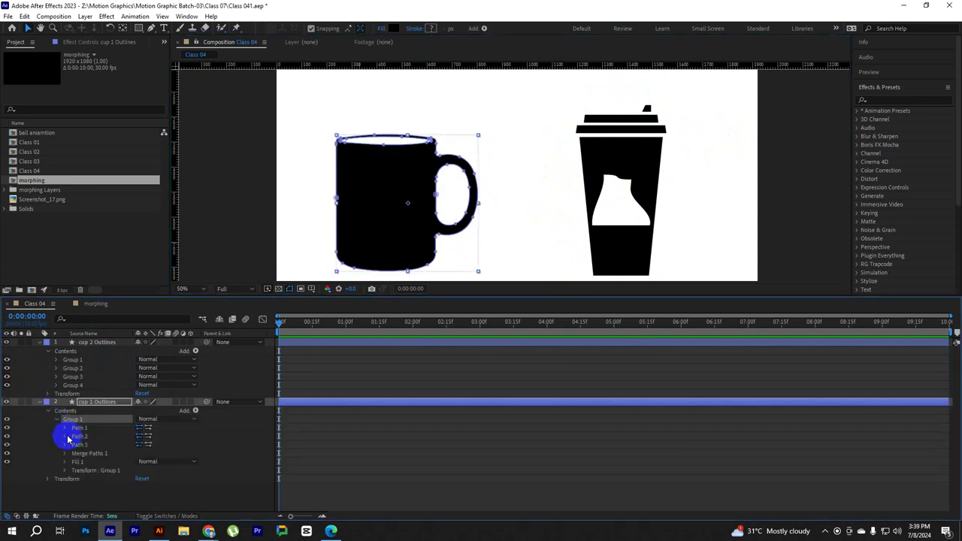
left_click(409, 203)
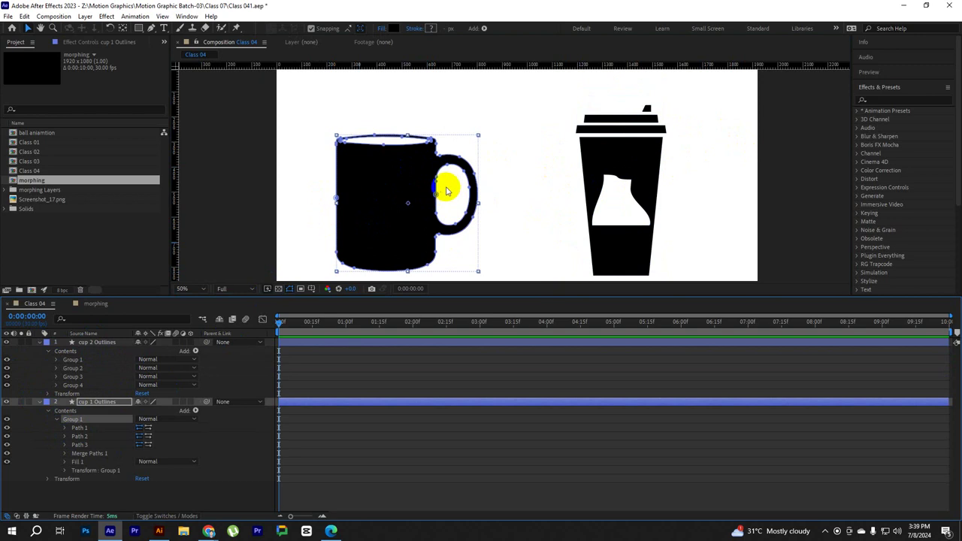
scroll(494, 181, "down", 2)
Collapse cup 1 Outlines and hide the cup 2 Outlines takeaway cup layer
left_click(565, 179)
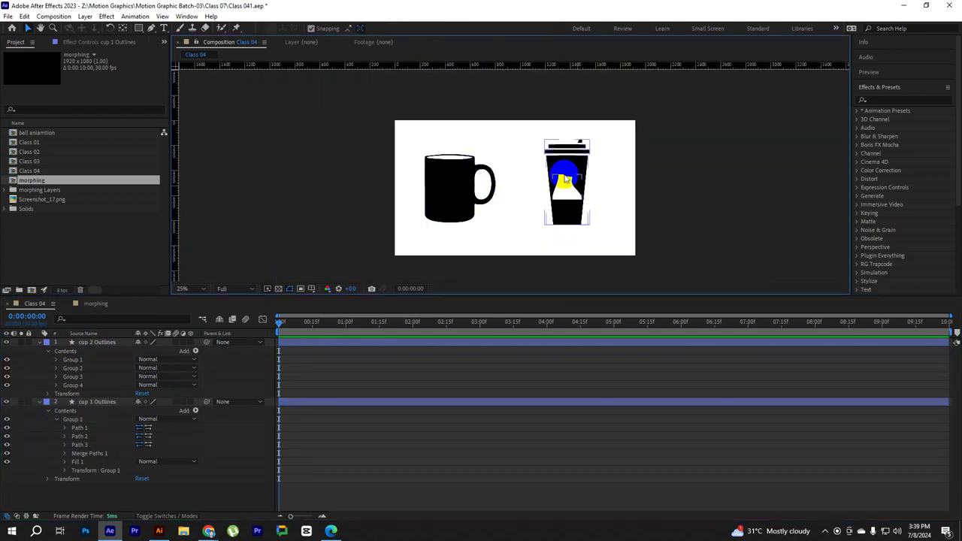
left_click(526, 230)
left_click_drag(391, 123, 522, 245)
left_click(39, 402)
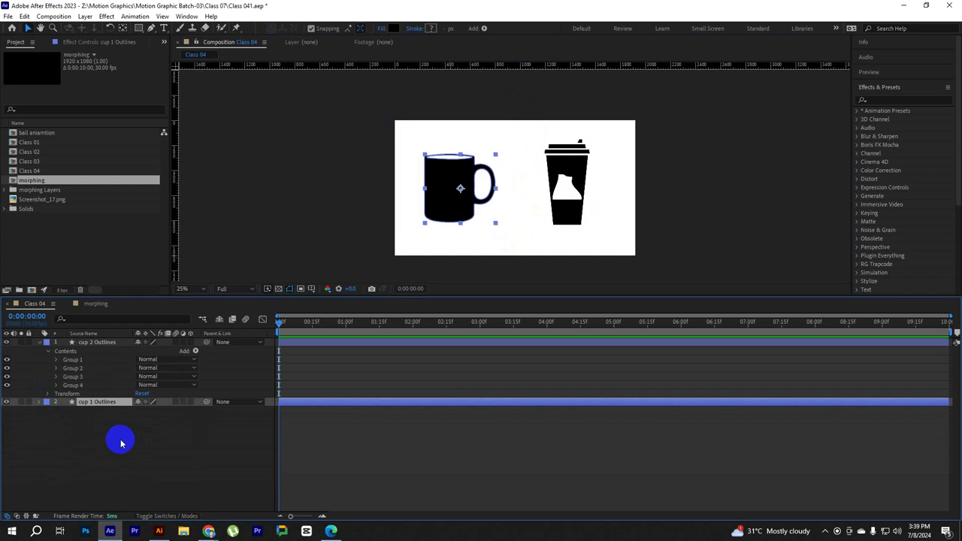
left_click(118, 455)
left_click(45, 351)
left_click(89, 343)
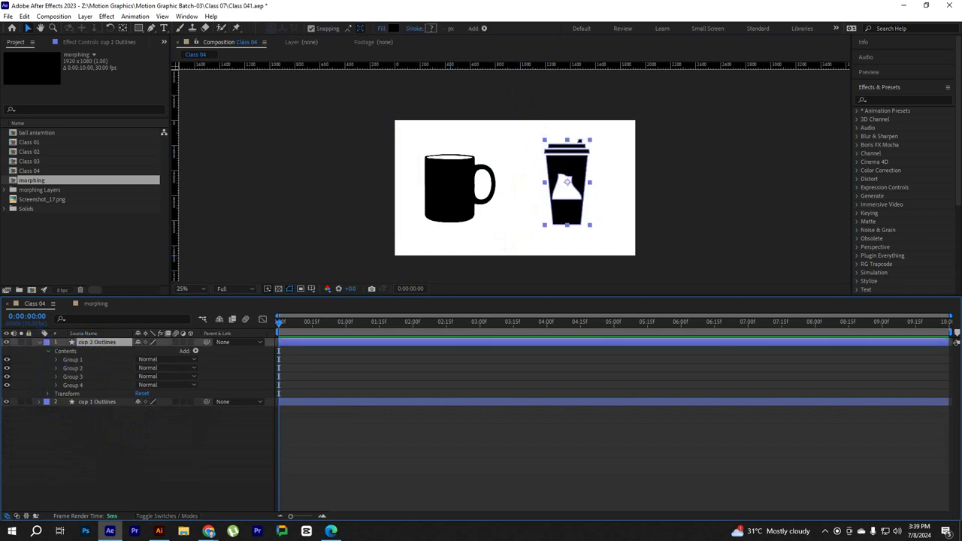
left_click(7, 342)
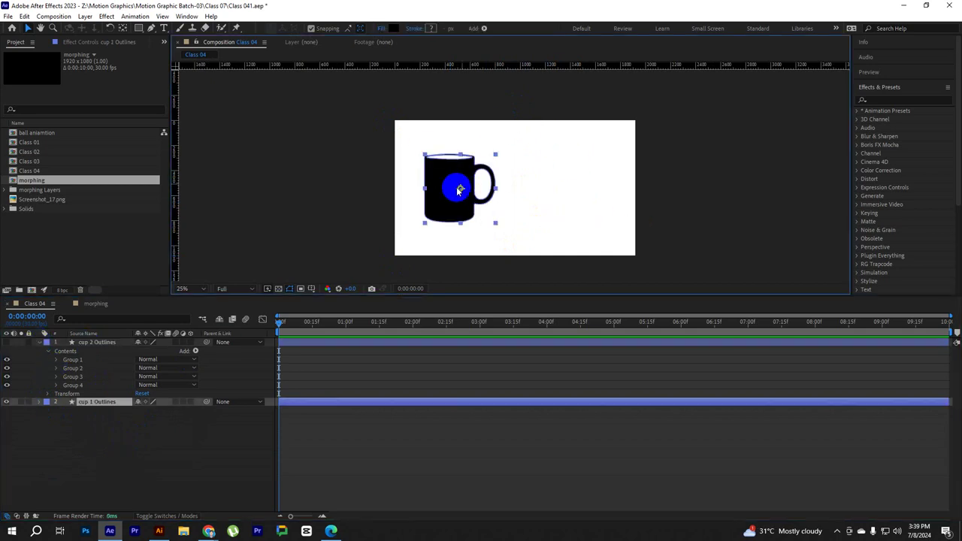
Drag the mug toward the composition centre and set the current time to 1 second
left_click_drag(451, 188, 511, 194)
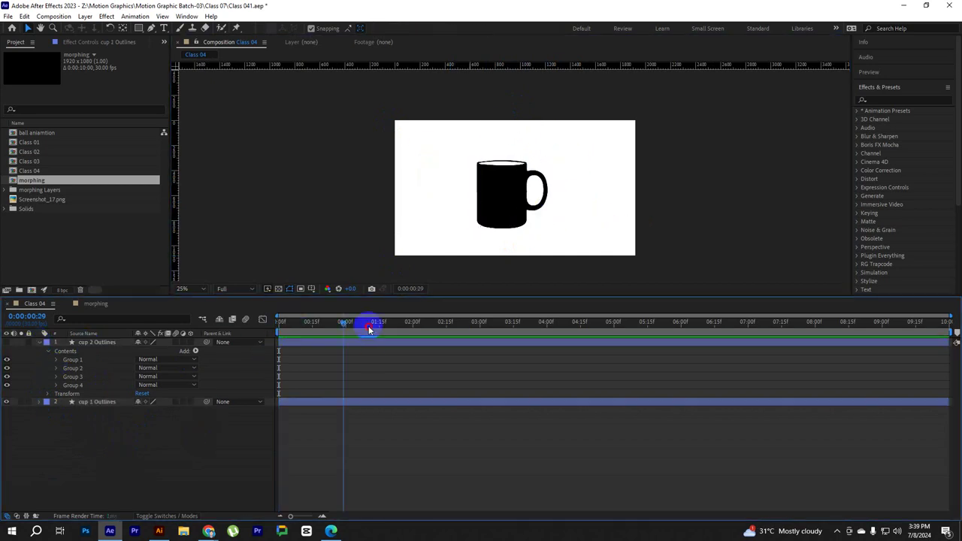
left_click(524, 219)
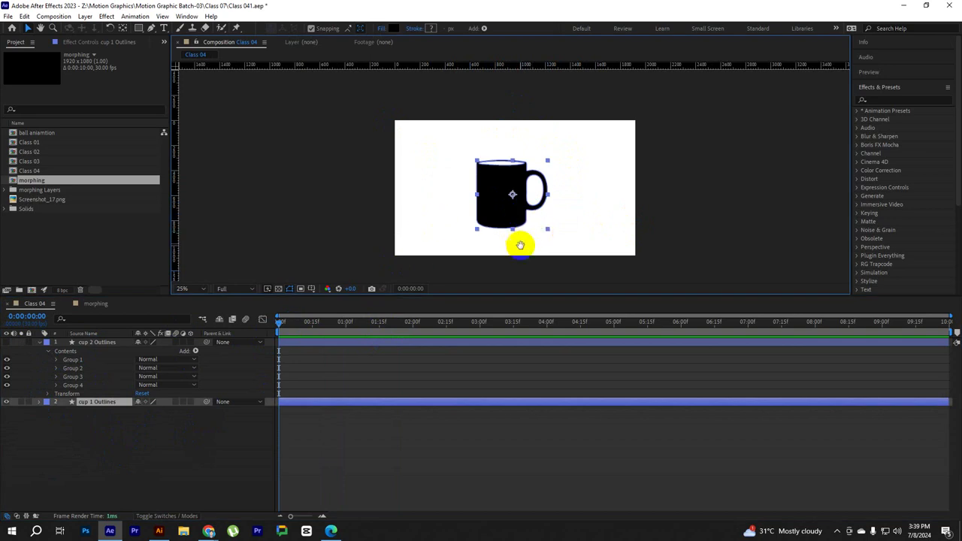
scroll(520, 225, "down", 2)
left_click(537, 224)
left_click(498, 180)
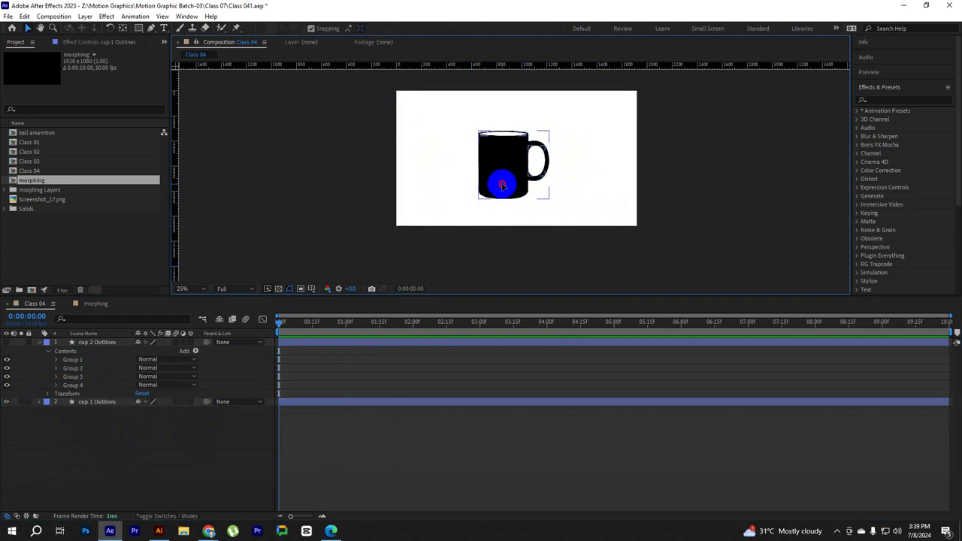
left_click(302, 346)
left_click_drag(354, 323, 347, 327)
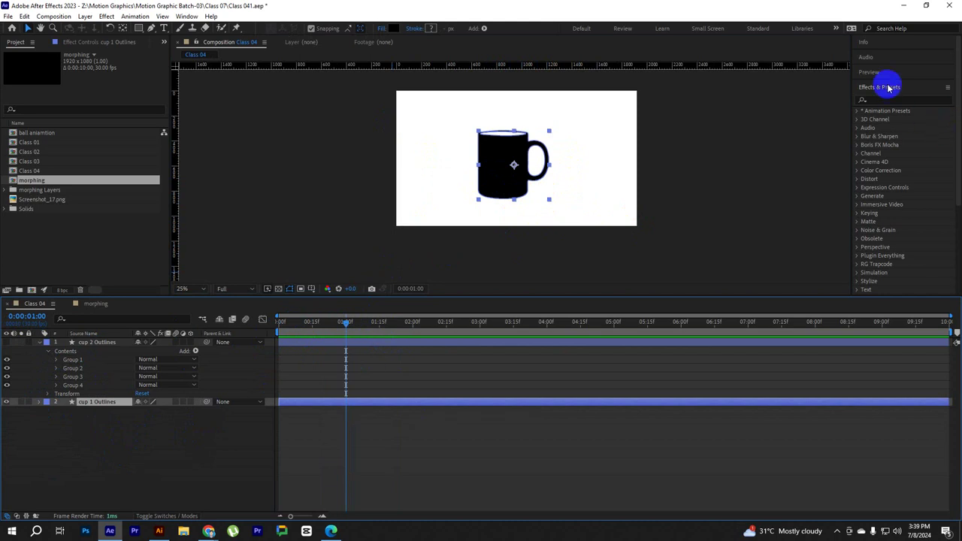
Align the mug to the composition's horizontal and vertical centre
scroll(907, 151, "down", 5)
left_click(869, 212)
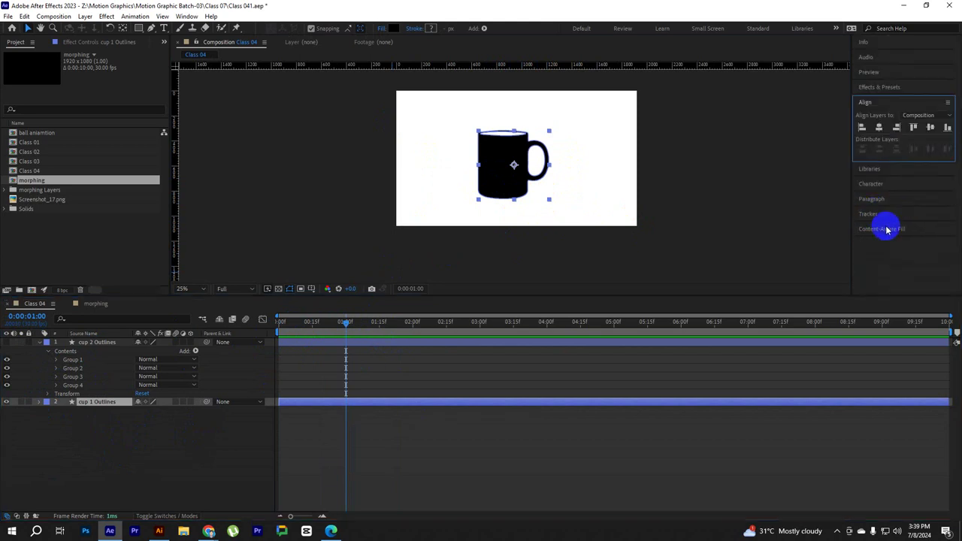
left_click(879, 129)
left_click(931, 129)
left_click(726, 219)
left_click(509, 161)
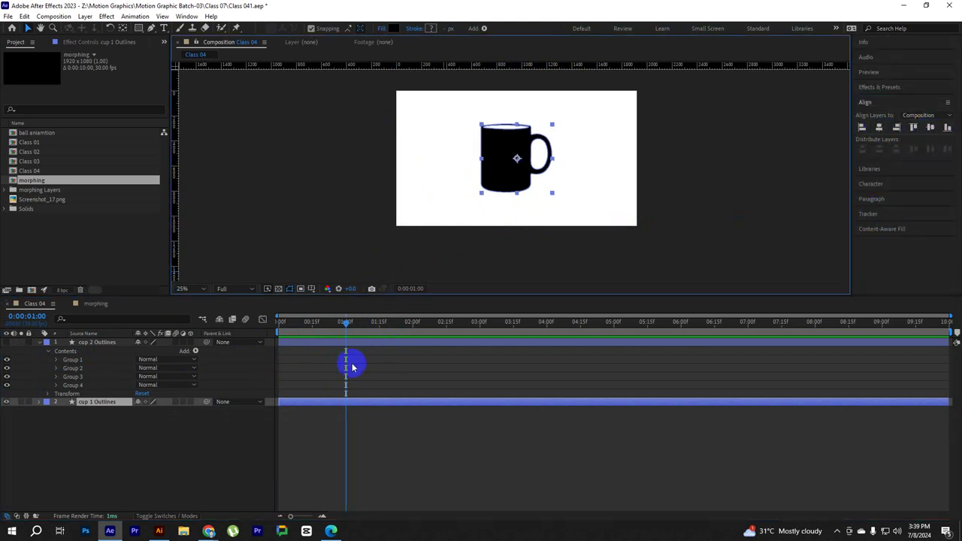
Keyframe the mug's Position centred at 1s and off-frame left at 0s, with Easy Ease
left_click(65, 410)
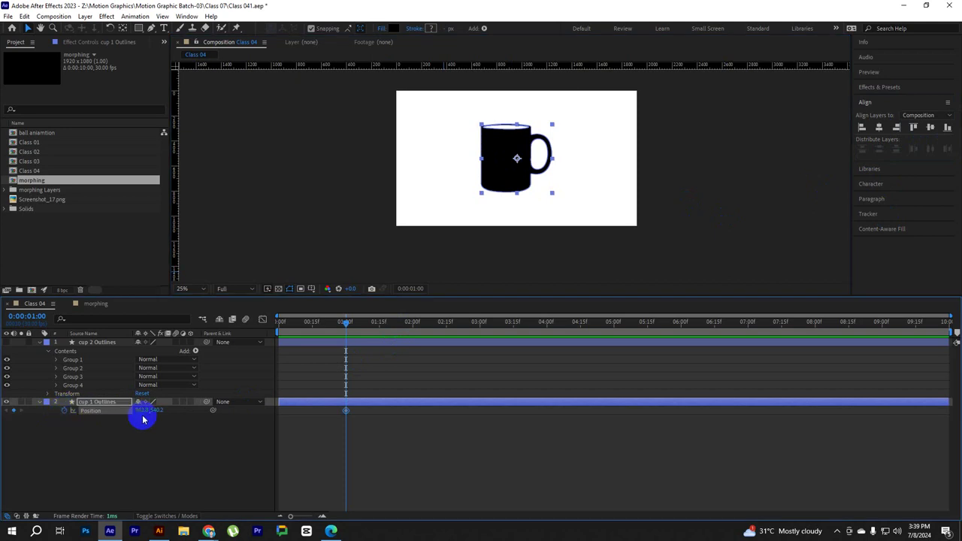
left_click_drag(346, 325, 256, 316)
mouse_move(526, 198)
left_mouse_down()
mouse_move(291, 201)
mouse_move(353, 200)
left_mouse_up()
left_click_drag(399, 431, 274, 402)
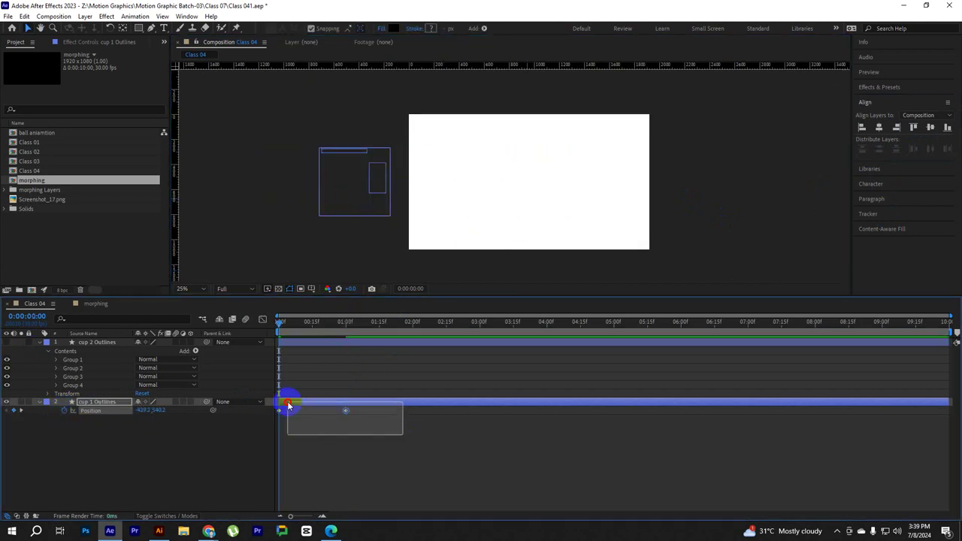
key("F9")
left_click_drag(308, 325, 314, 324)
Sharpen the position speed curve's peak in the Graph Editor and play back the slide-in
left_click(263, 321)
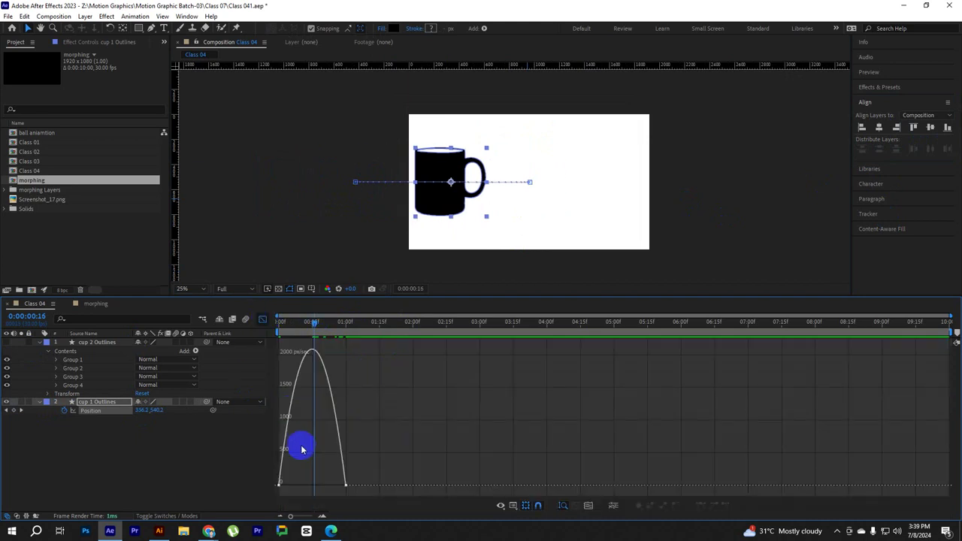
left_click_drag(291, 485, 319, 486)
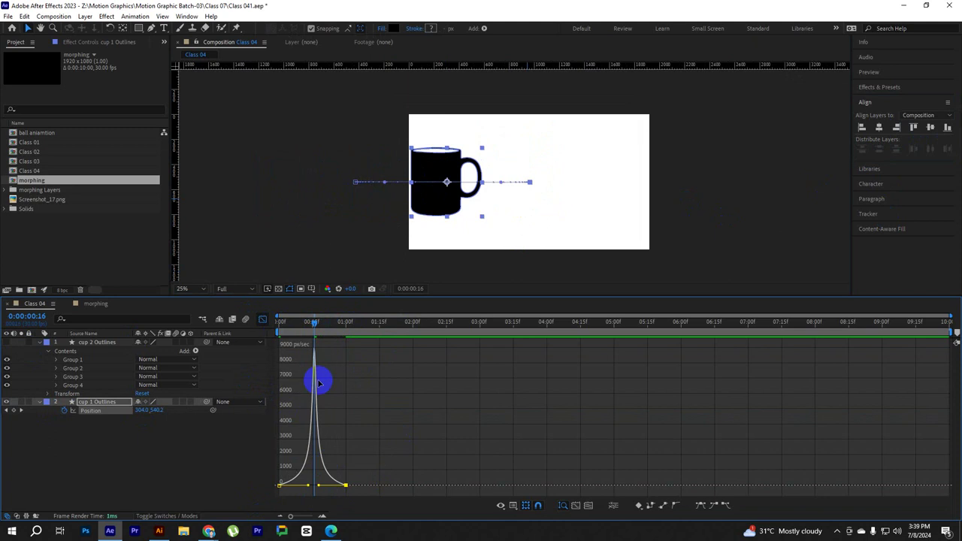
left_click_drag(315, 323, 280, 323)
key("space")
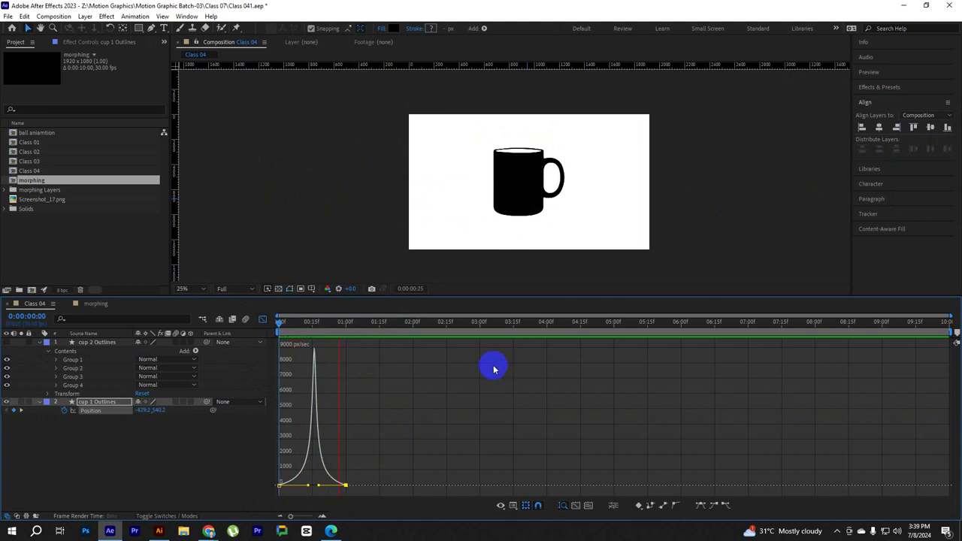
left_click(546, 243)
Start the cup 2 Outlines layer at 0:00:01:15 and centre the cup horizontally
left_click(263, 320)
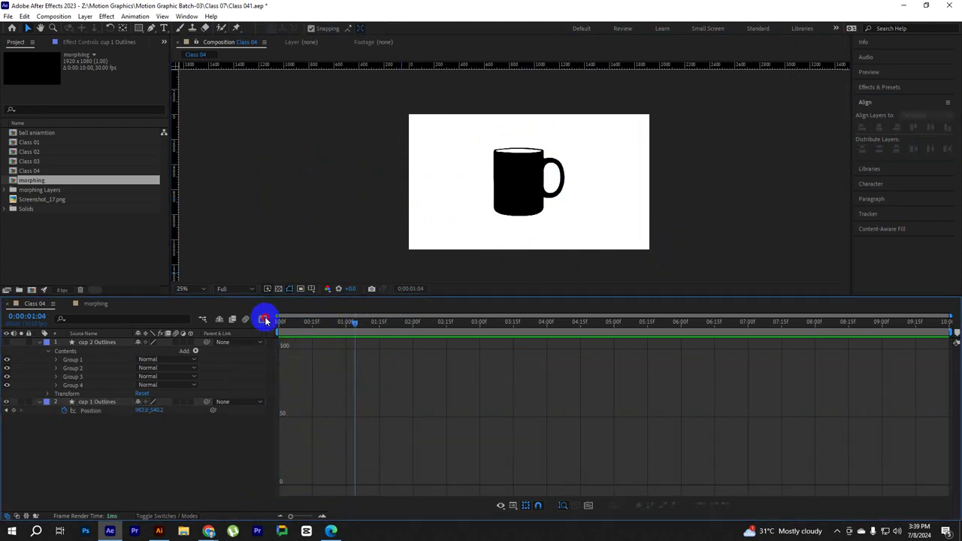
mouse_move(355, 323)
left_mouse_down()
mouse_move(349, 333)
mouse_move(382, 331)
left_mouse_up()
left_click(541, 251)
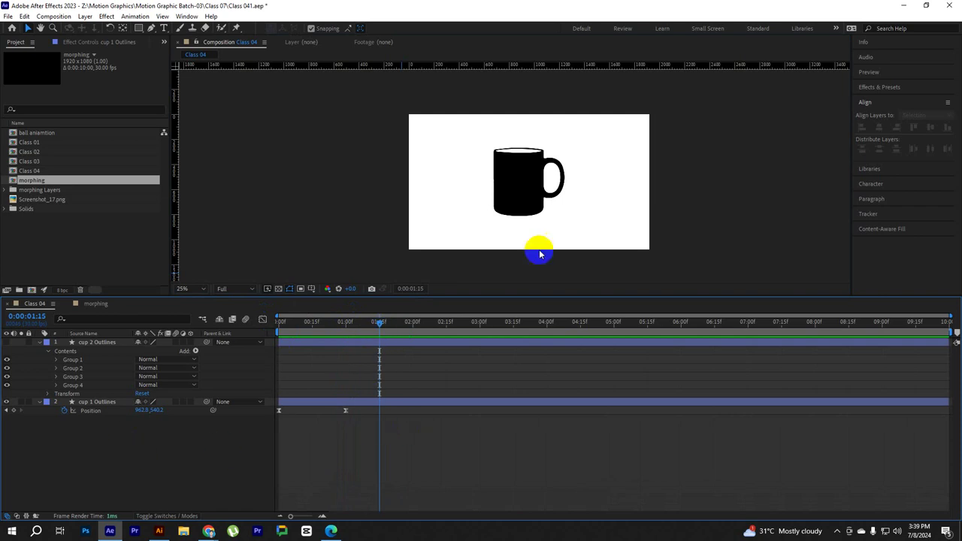
mouse_move(292, 343)
left_mouse_down()
mouse_move(387, 348)
mouse_move(464, 336)
left_mouse_up()
left_click(398, 435)
left_click(618, 167)
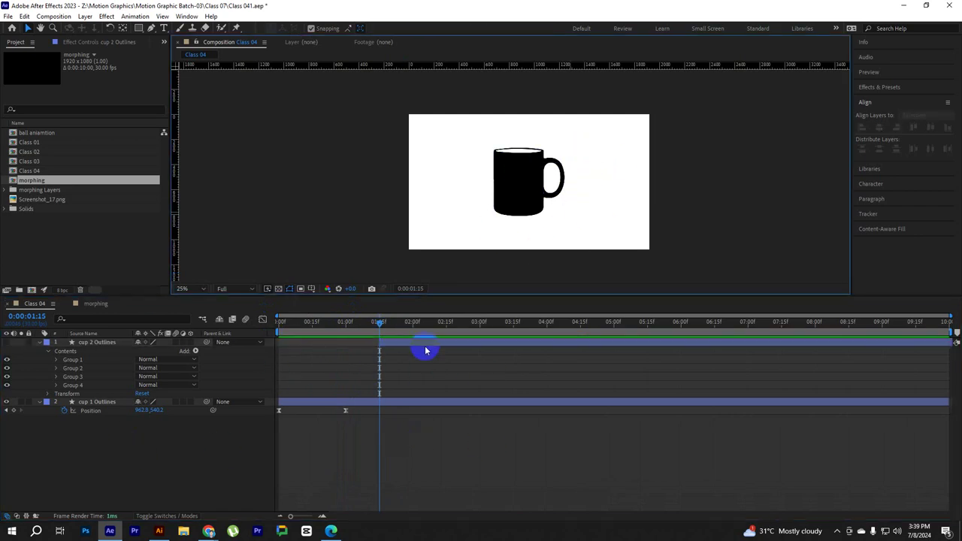
left_click(897, 126)
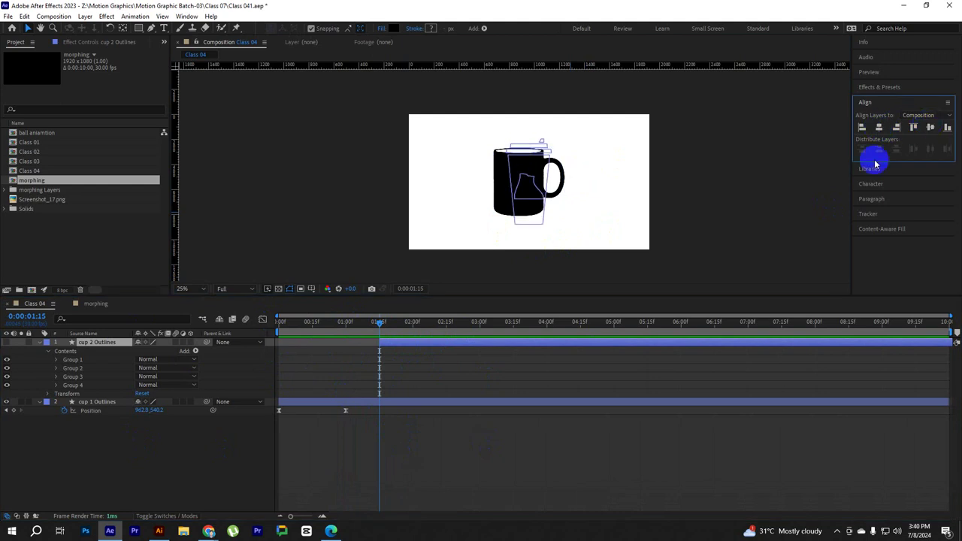
Zoom the viewer to 50% and drag the takeaway cup left and down over the mug
key("period")
left_click_drag(544, 195, 536, 175)
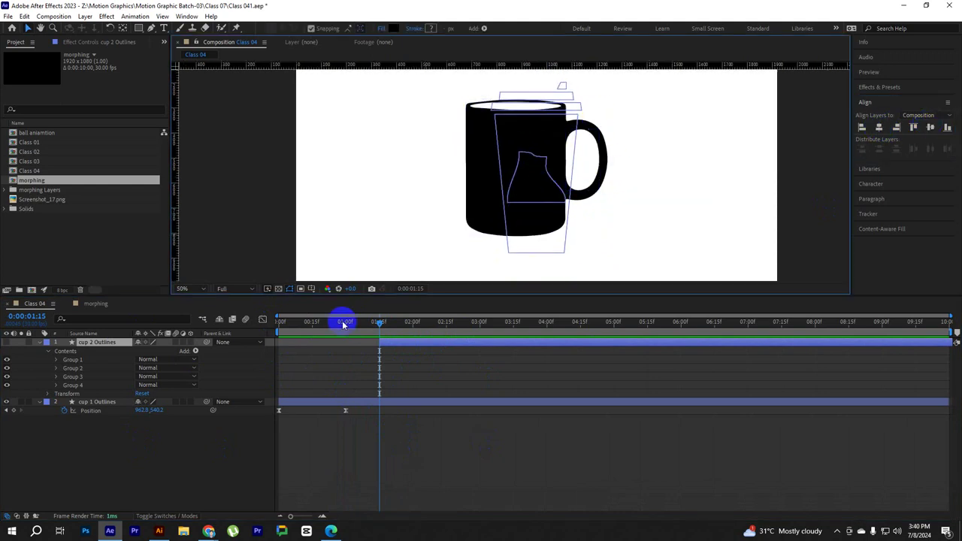
mouse_move(576, 262)
left_mouse_down()
mouse_move(509, 248)
mouse_move(524, 243)
left_mouse_up()
scroll(516, 230, "up", 2)
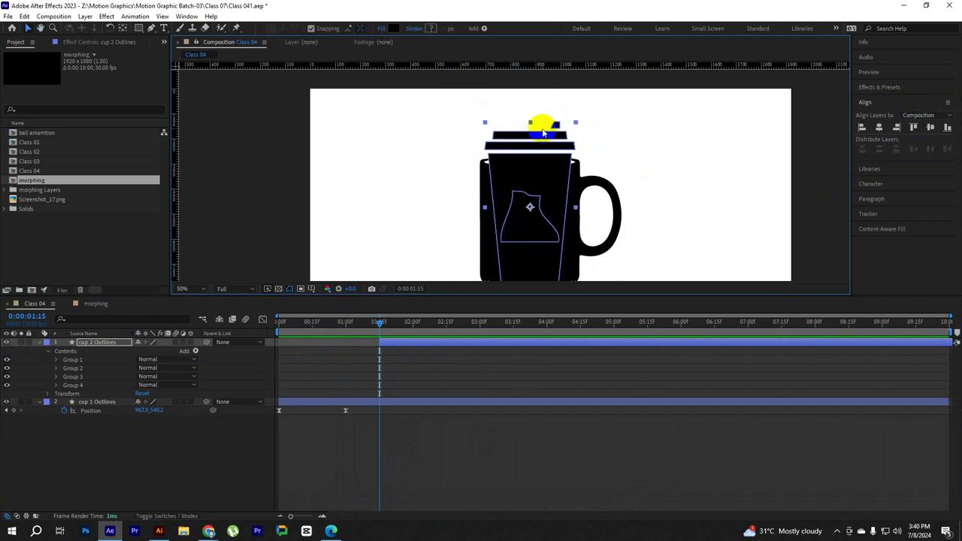
mouse_move(530, 124)
left_mouse_down()
mouse_move(548, 200)
mouse_move(547, 96)
left_mouse_up()
scroll(548, 200, "down", 3)
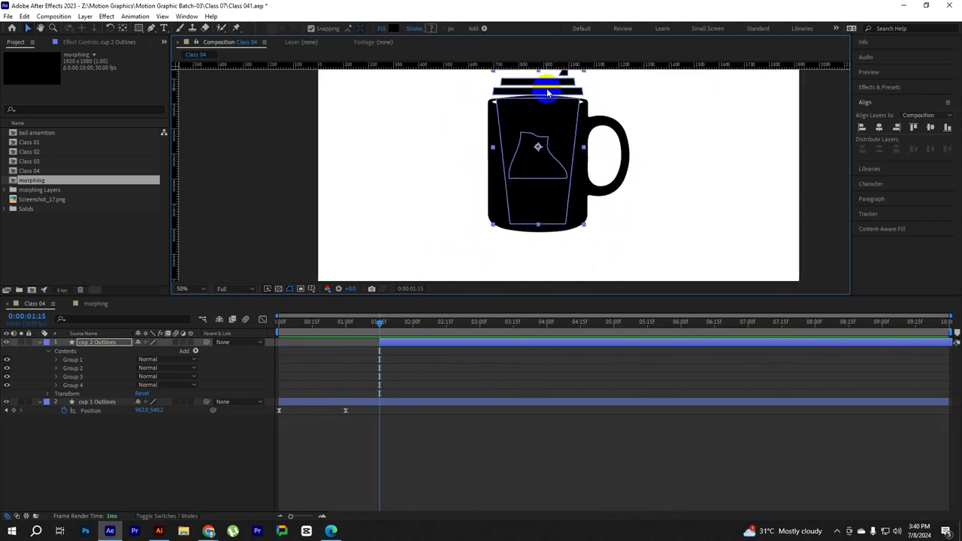
left_click(715, 148)
scroll(657, 174, "right", 2)
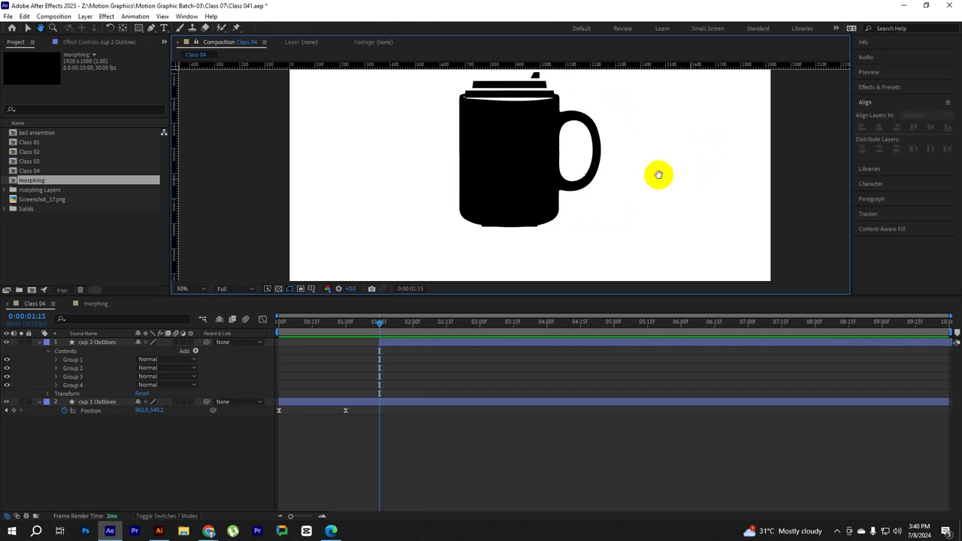
left_click(402, 349)
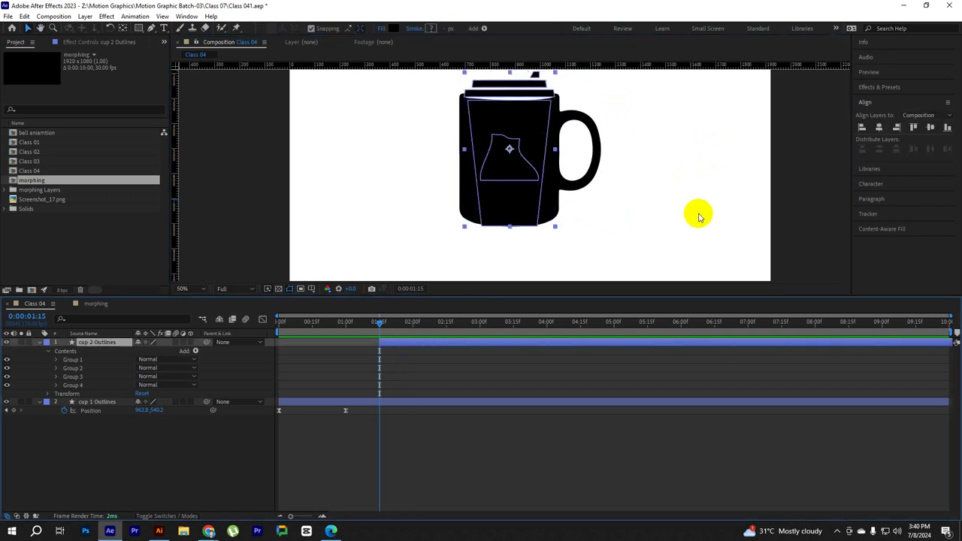
left_click(698, 215)
left_click(381, 339)
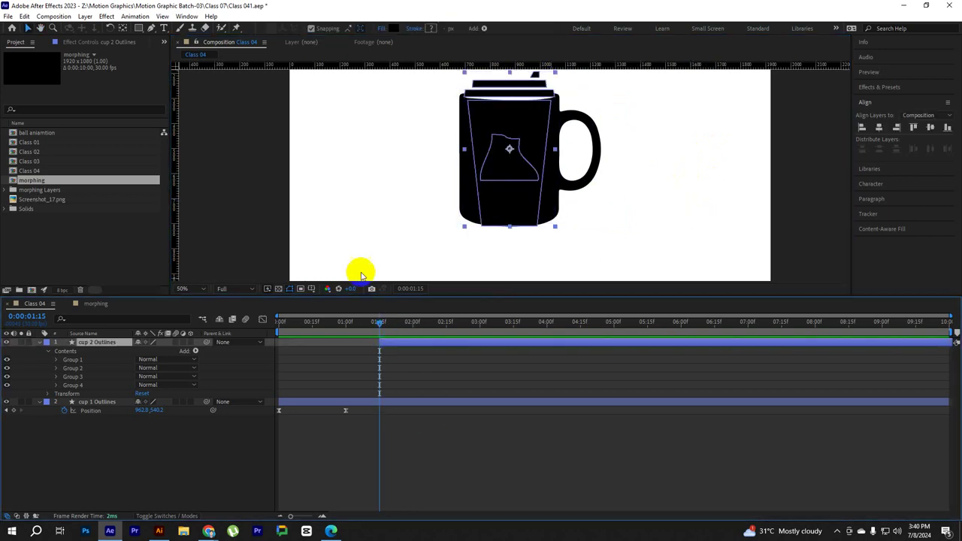
Change the cup 2 Outlines fill colour to pink-red FF154C
left_click(393, 34)
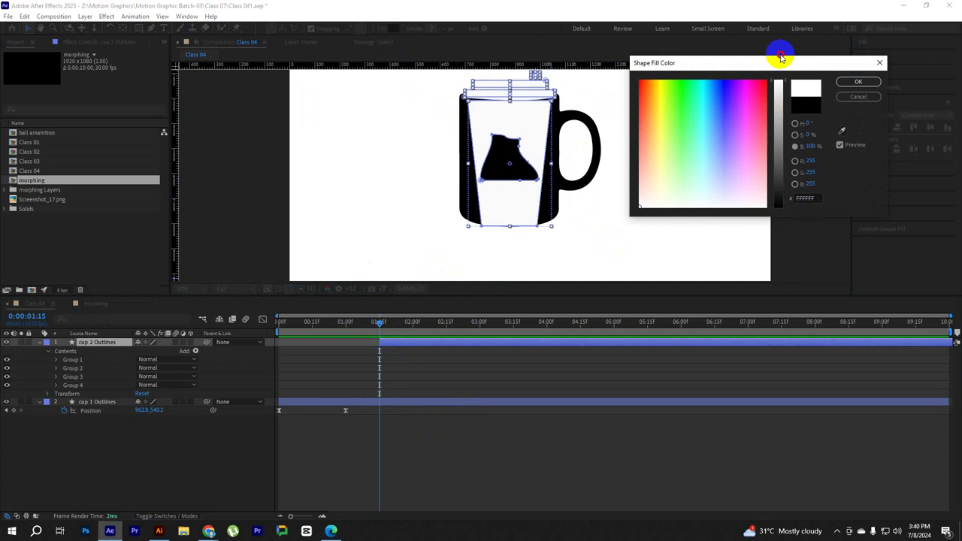
left_click(762, 90)
left_click(859, 81)
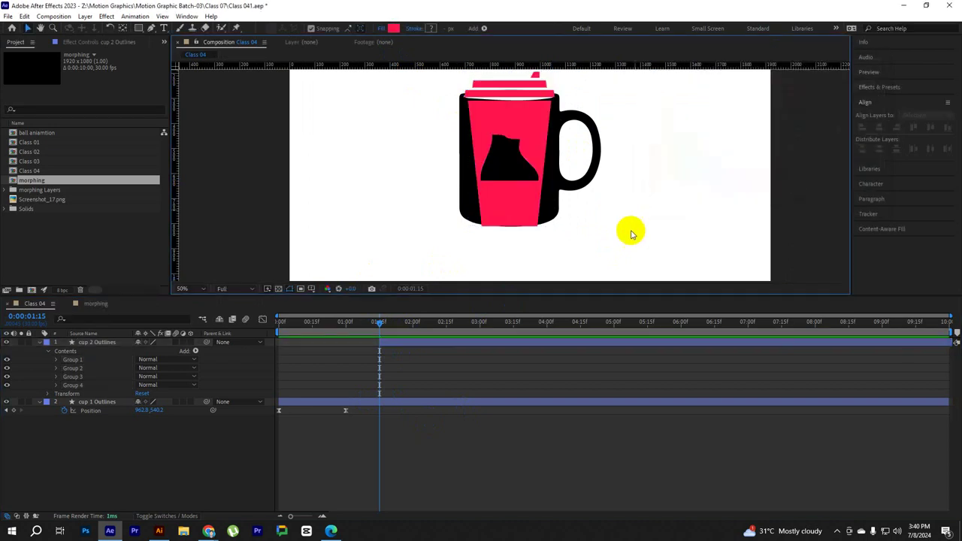
left_click(391, 348)
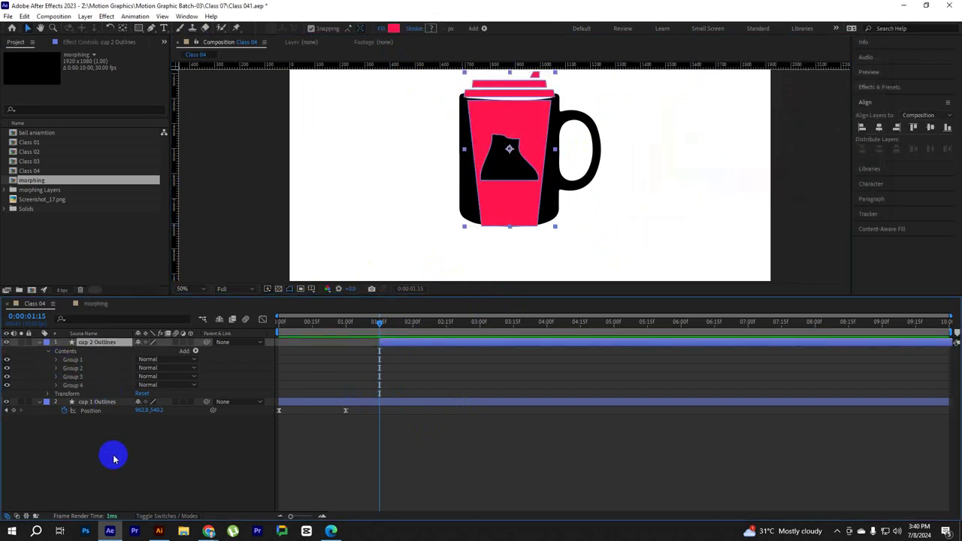
left_click(359, 406)
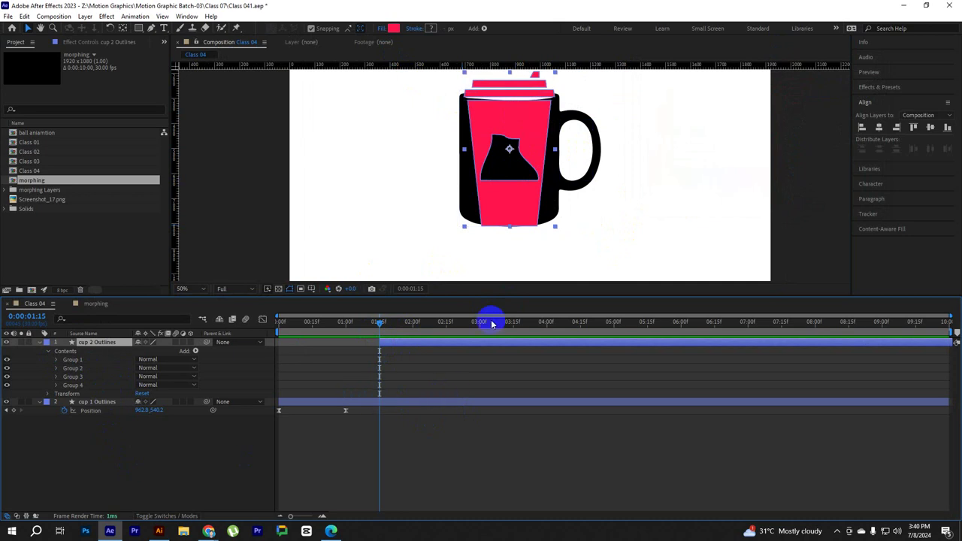
Hide Groups 2–4 of cup 2 Outlines, leaving only Group 1 visible
left_click(8, 361)
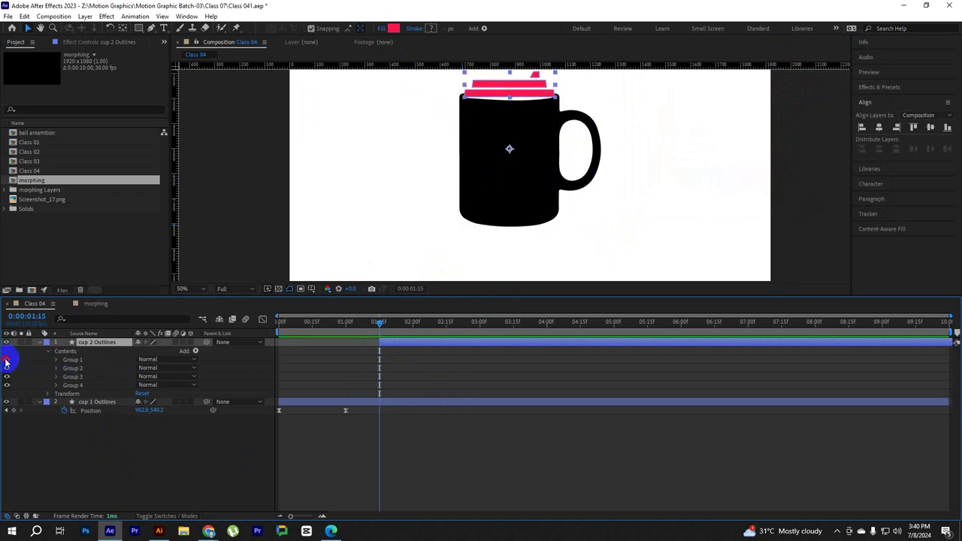
left_click(7, 361)
left_click_drag(7, 372, 7, 386)
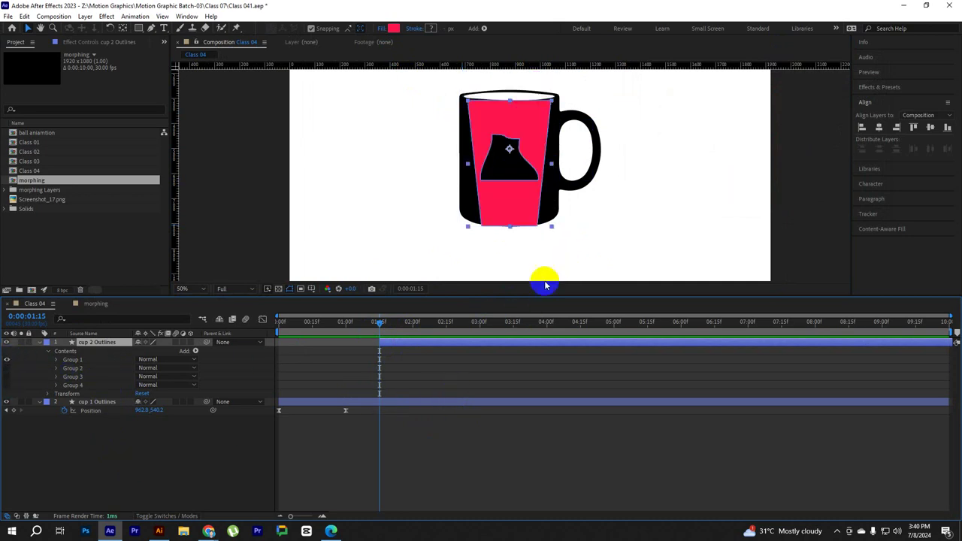
left_click(423, 367)
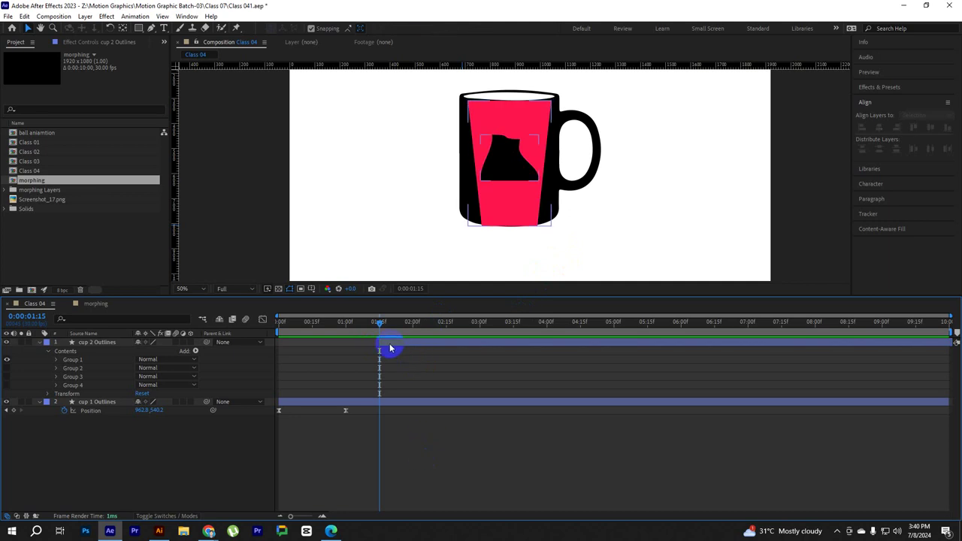
left_click(390, 348)
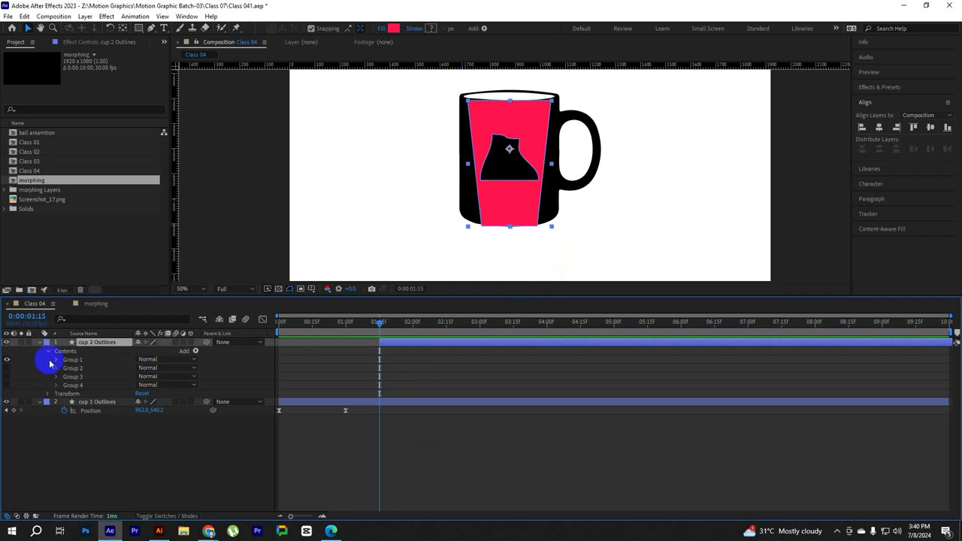
Expand Group 1 of cup 2 Outlines to list its paths
left_click(75, 369, "shift")
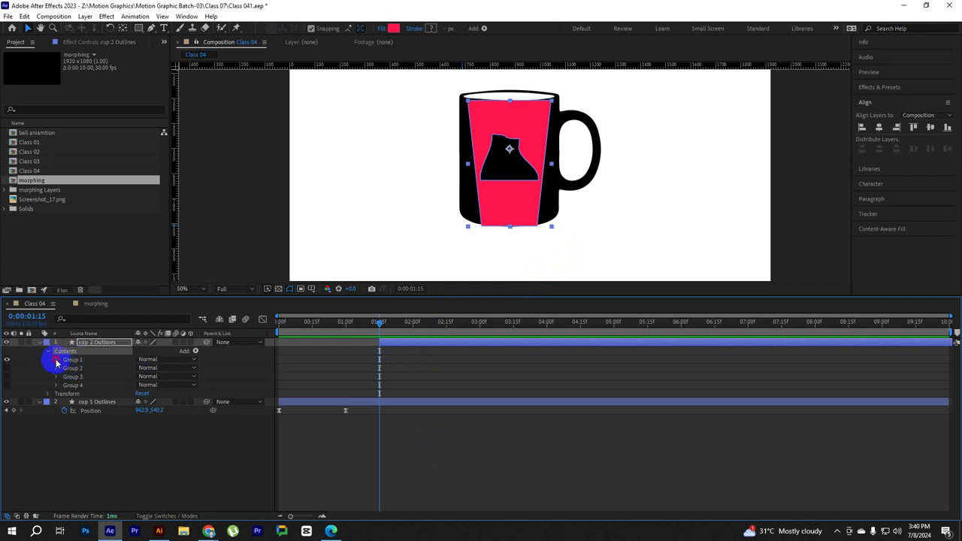
left_click(57, 360)
left_click(56, 361)
right_click(67, 354)
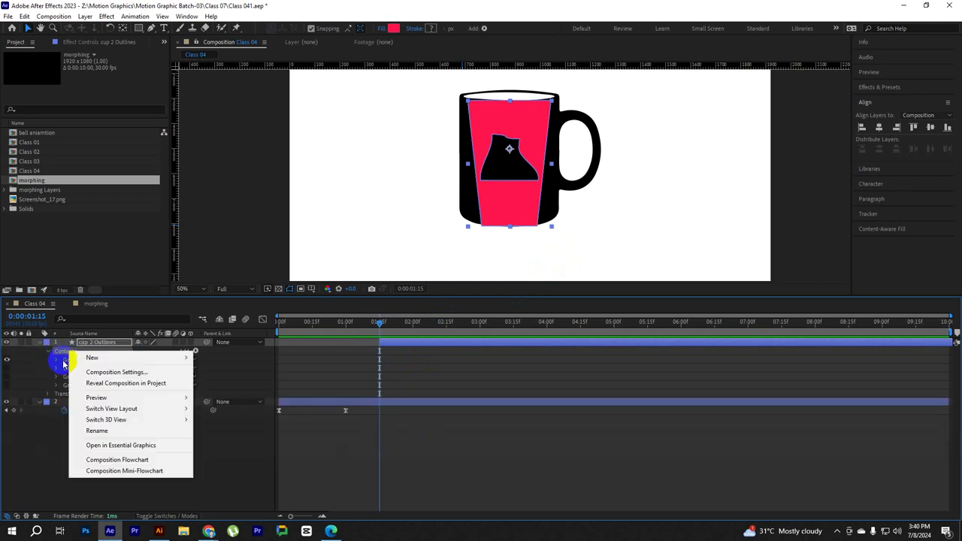
left_click(81, 397)
left_click(56, 360)
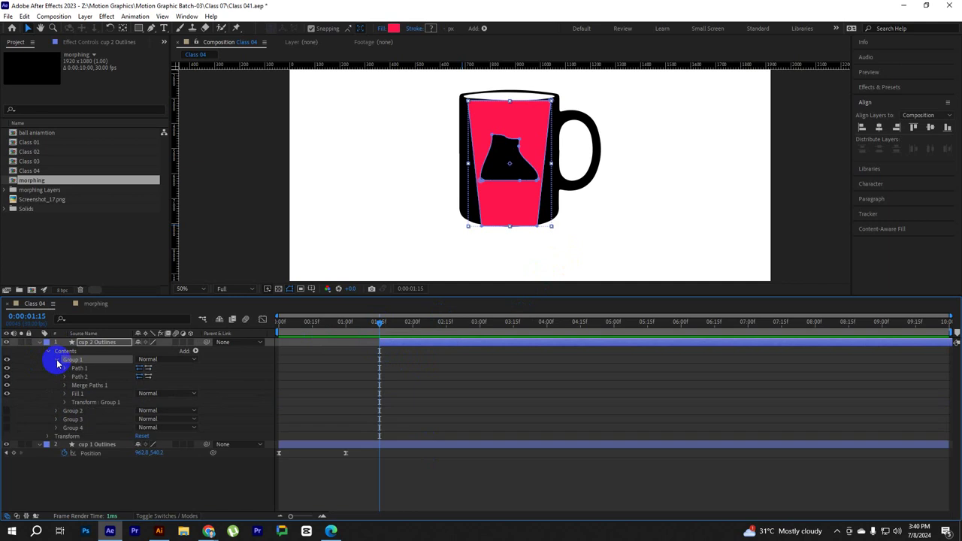
Reveal Path 1's Path property and scrub the timeline to review the cup morph
right_click(79, 370)
left_click(71, 366)
left_click(67, 369)
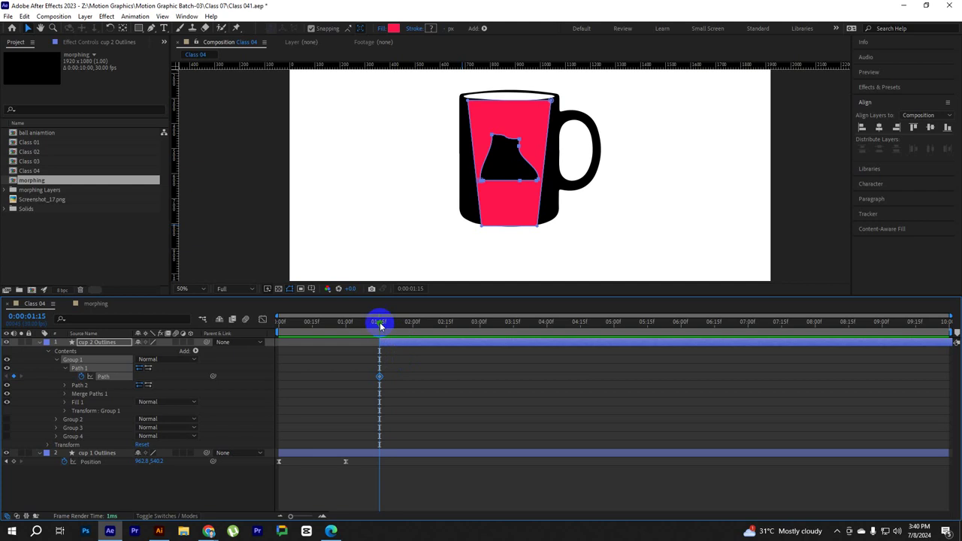
left_click_drag(380, 326, 486, 326)
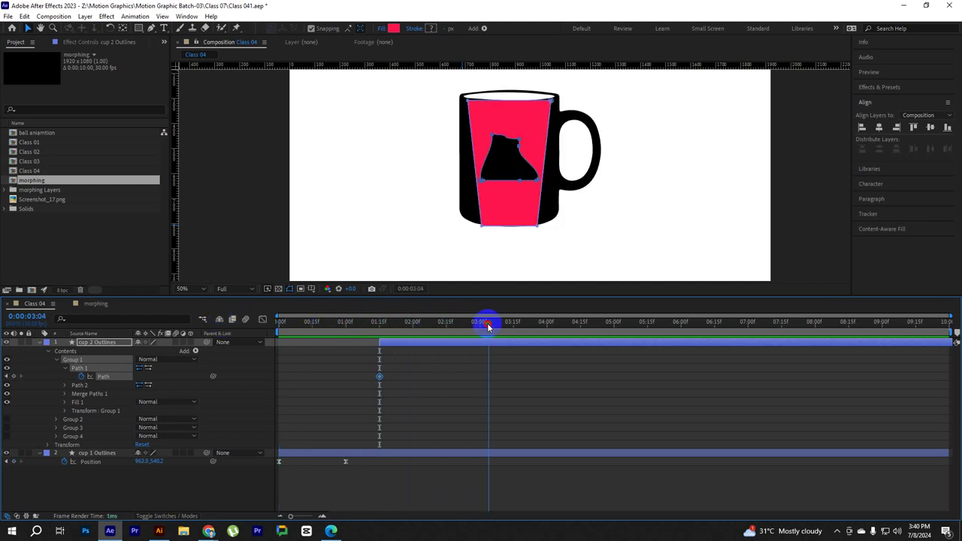
left_click(574, 252)
Collapse the red cup layer and expand cup 1 Outlines > Contents > Group 1 to show Paths 1–3
left_click(26, 358)
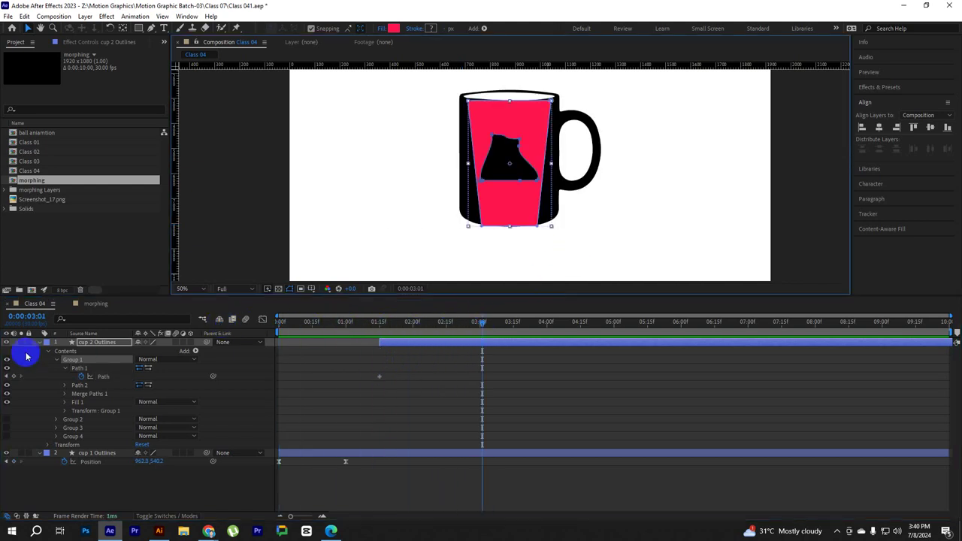
left_click(39, 343)
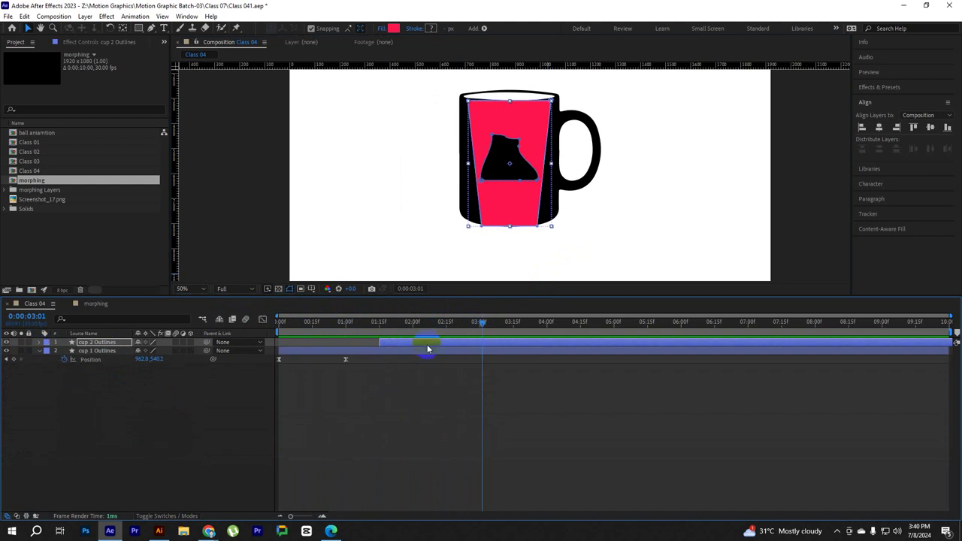
left_click(39, 352)
left_click(39, 353)
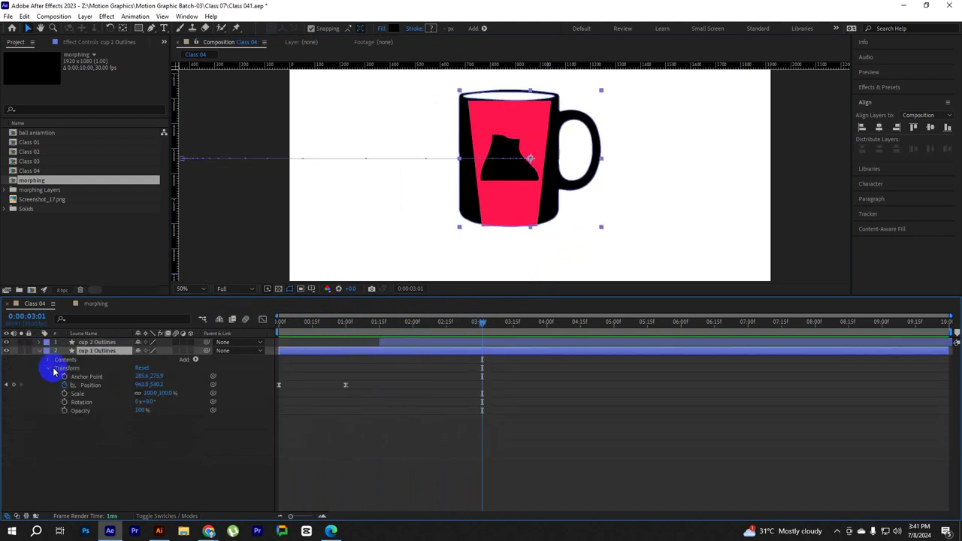
left_click(49, 361)
left_click(55, 370)
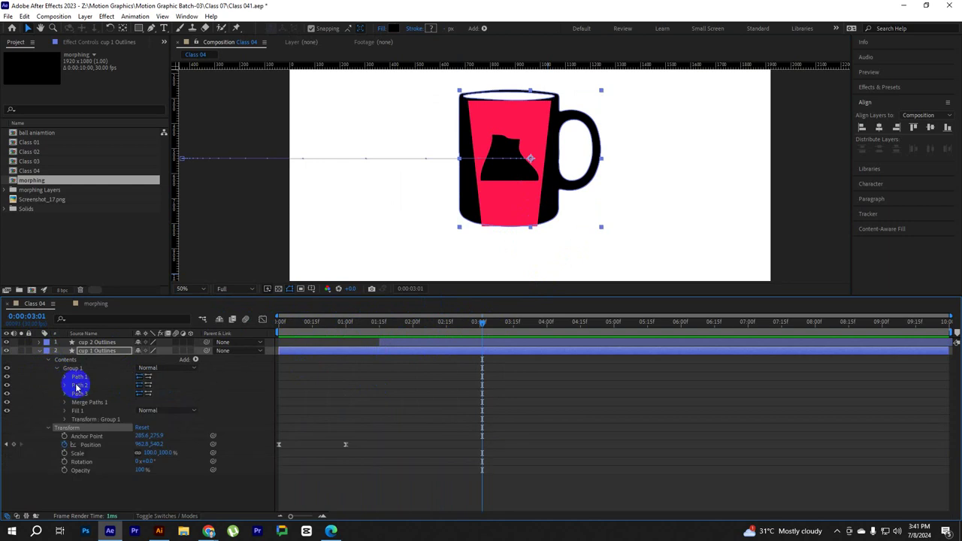
left_click(81, 377)
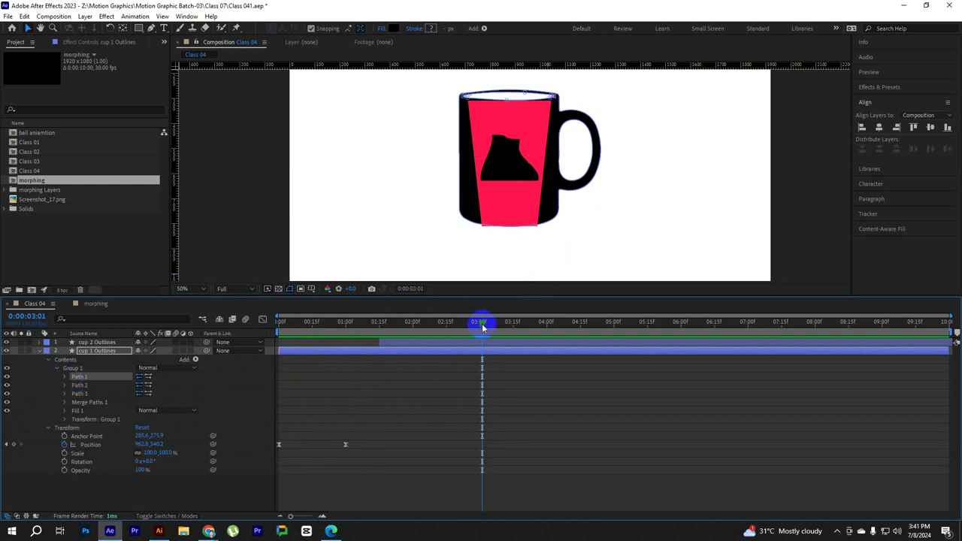
Set the current time to 02:00 and briefly toggle the mug's visibility to compare it with the cup
mouse_move(482, 326)
left_mouse_down()
mouse_move(422, 325)
mouse_move(447, 322)
left_mouse_up()
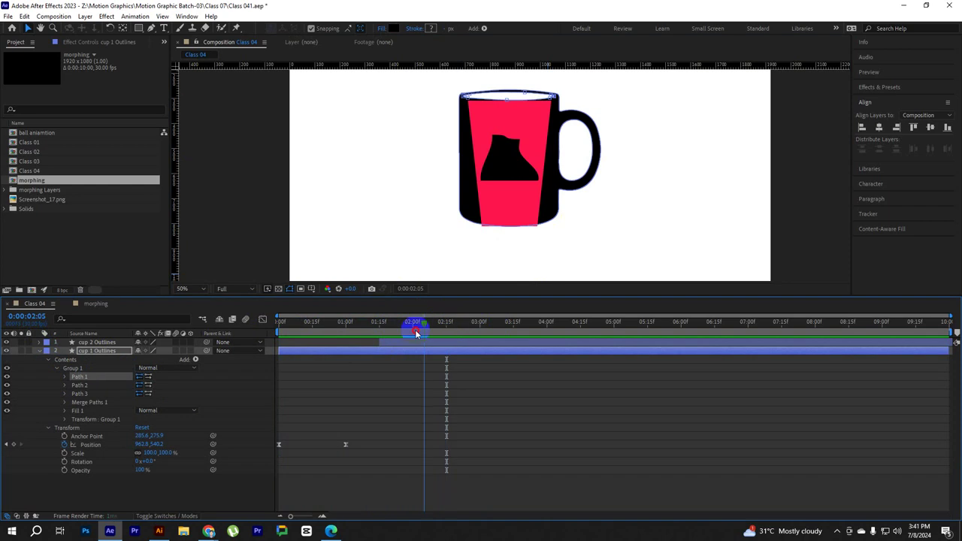
left_click_drag(418, 331, 414, 336)
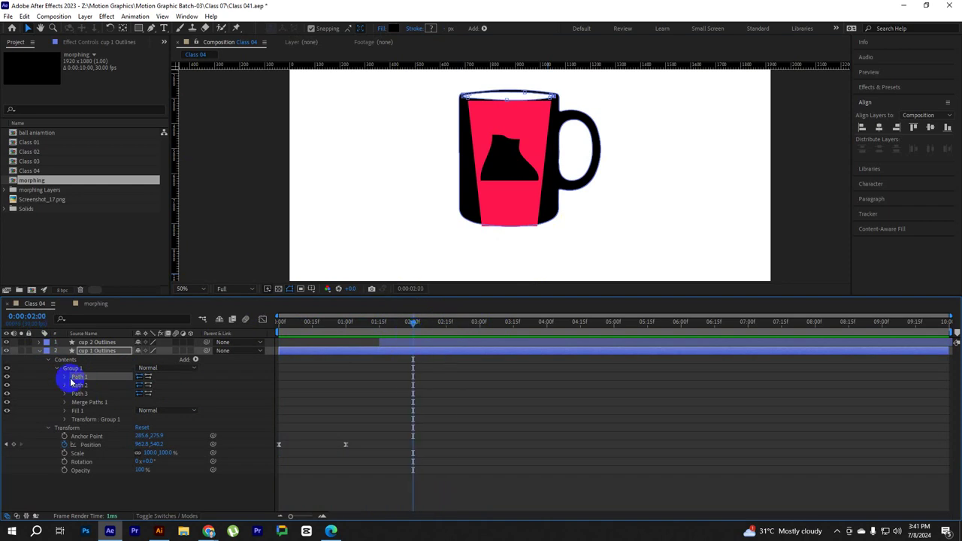
left_click(10, 392)
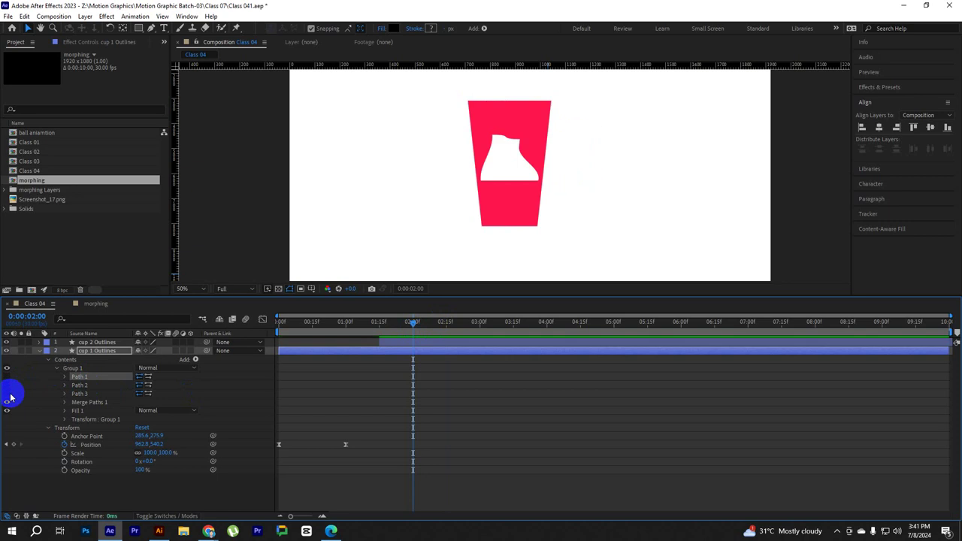
left_click(8, 391)
left_click(8, 384)
left_click(8, 377)
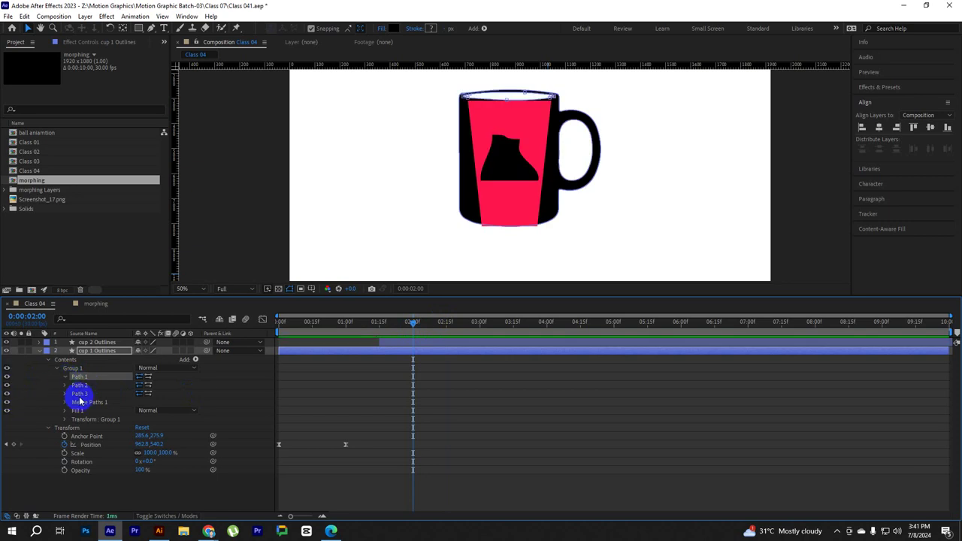
Enable the Path stopwatch on Path 1, Path 2 and Path 3 at 02:00
left_click_drag(80, 399, 89, 393)
left_click(80, 386)
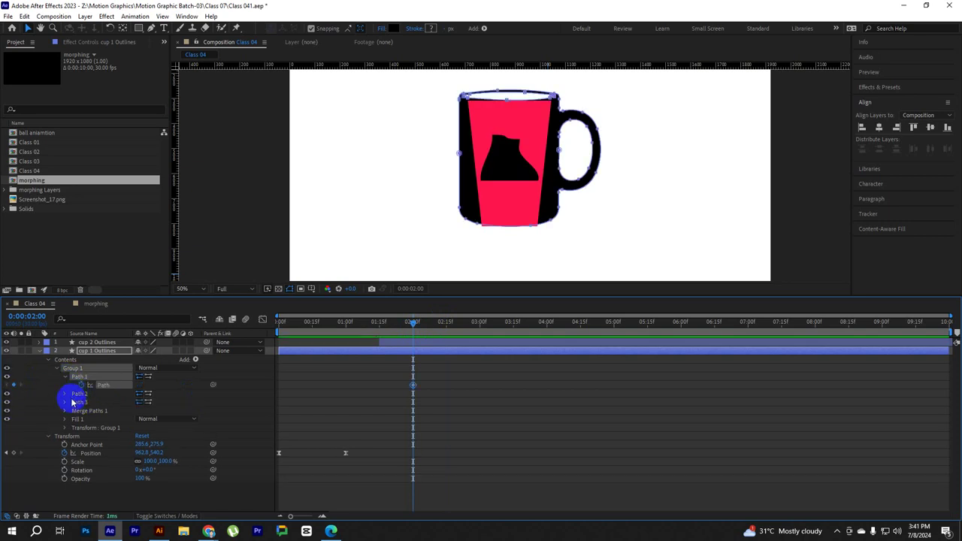
left_click(66, 395)
left_click(82, 402)
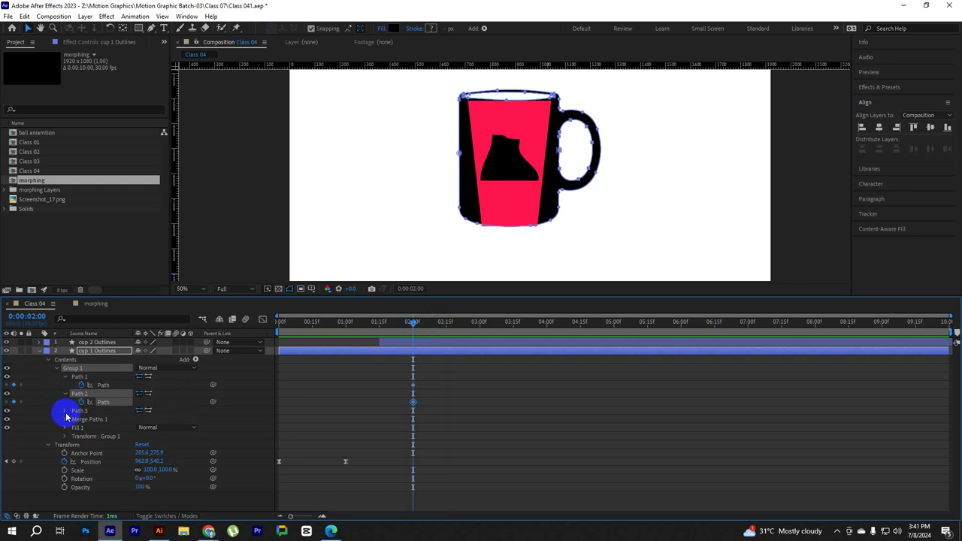
left_click(66, 411)
left_click(81, 419)
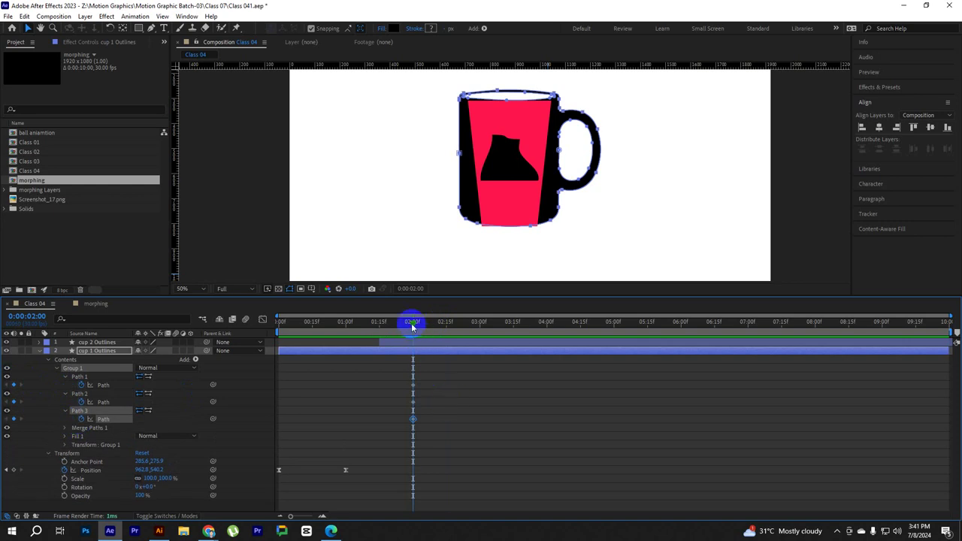
Preview the animation from the start, then move to 03:00 and select the mug's Path 1
left_click_drag(412, 326, 225, 327)
key("space")
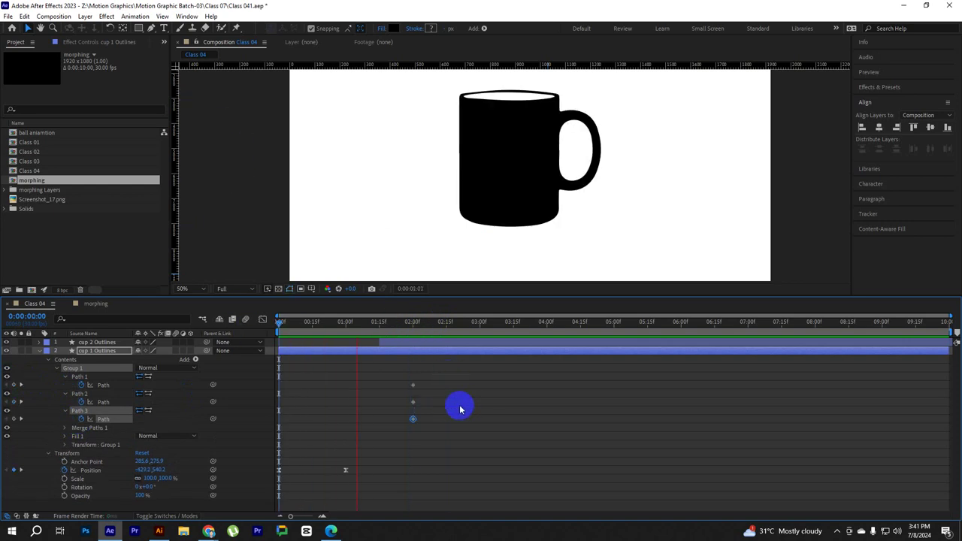
left_click_drag(432, 323, 534, 348)
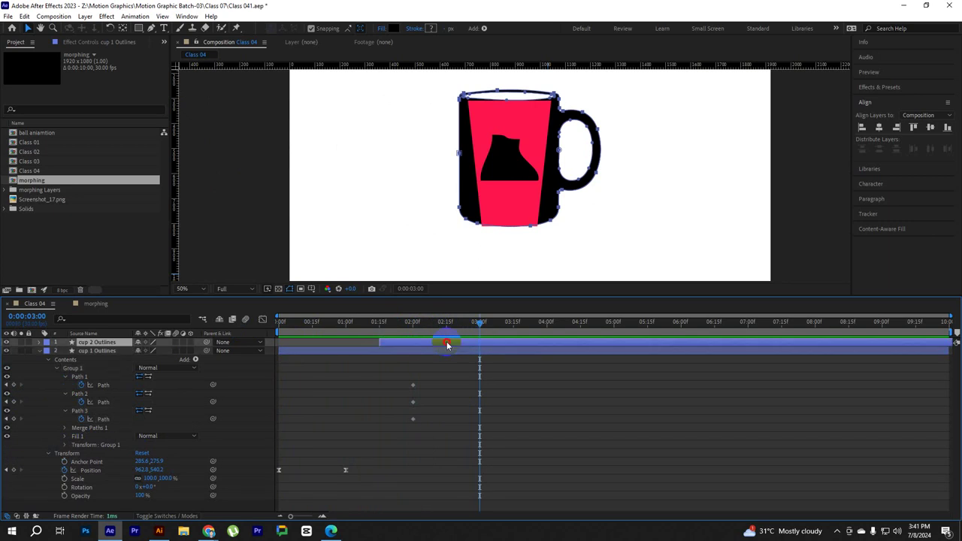
left_click(546, 350, "shift")
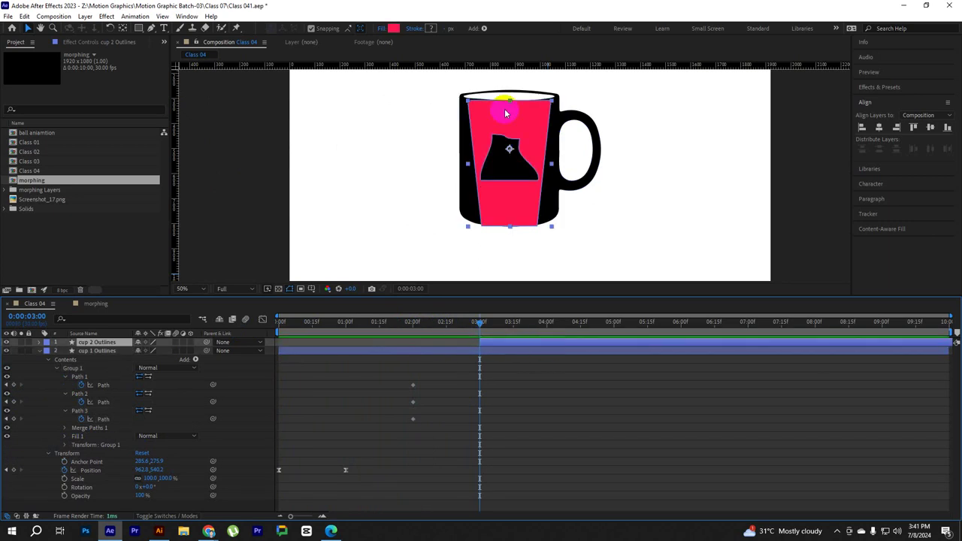
left_click(105, 384)
Move the mug's top-left and left-edge vertices in toward the red cup's left side
scroll(497, 120, "up", 4)
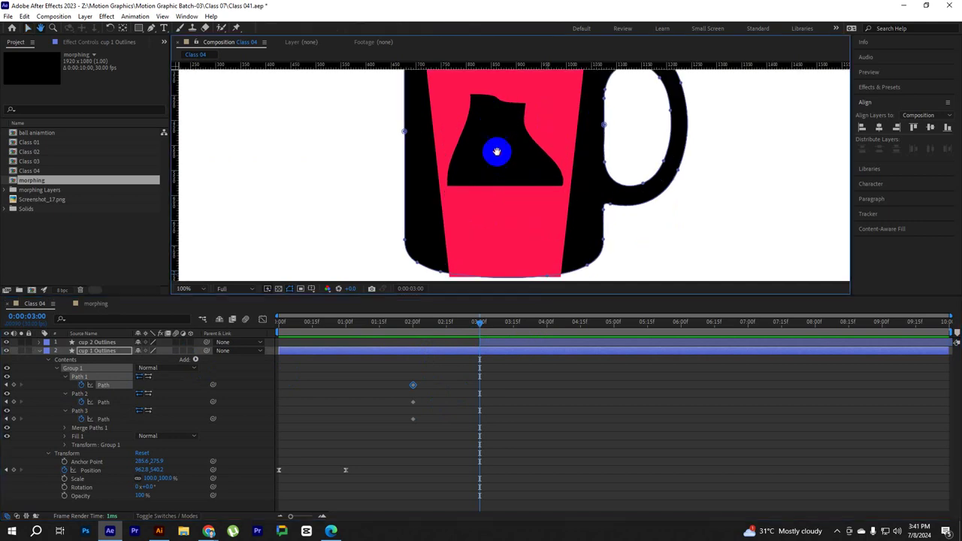
scroll(494, 151, "down", 2)
left_click_drag(379, 110, 448, 162)
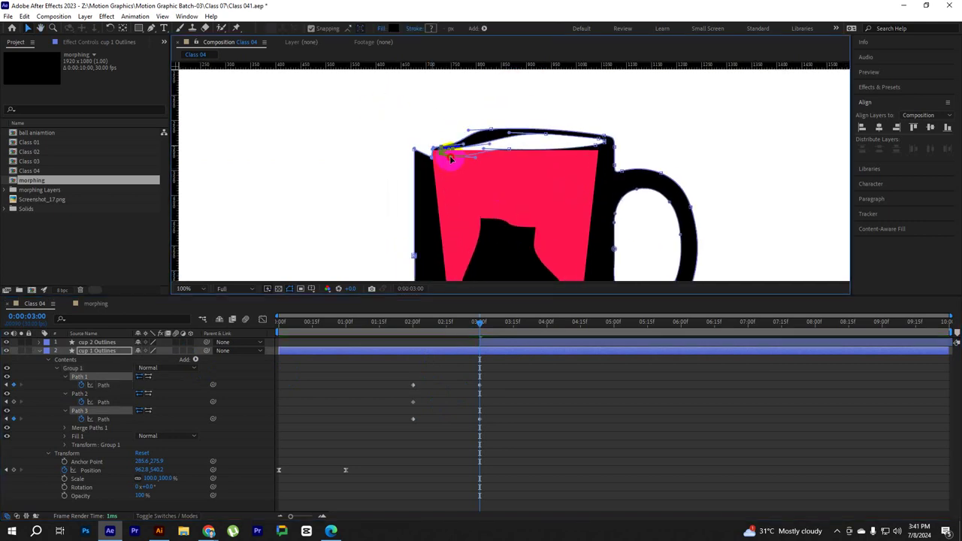
scroll(483, 143, "down", 2)
scroll(481, 163, "down", 2)
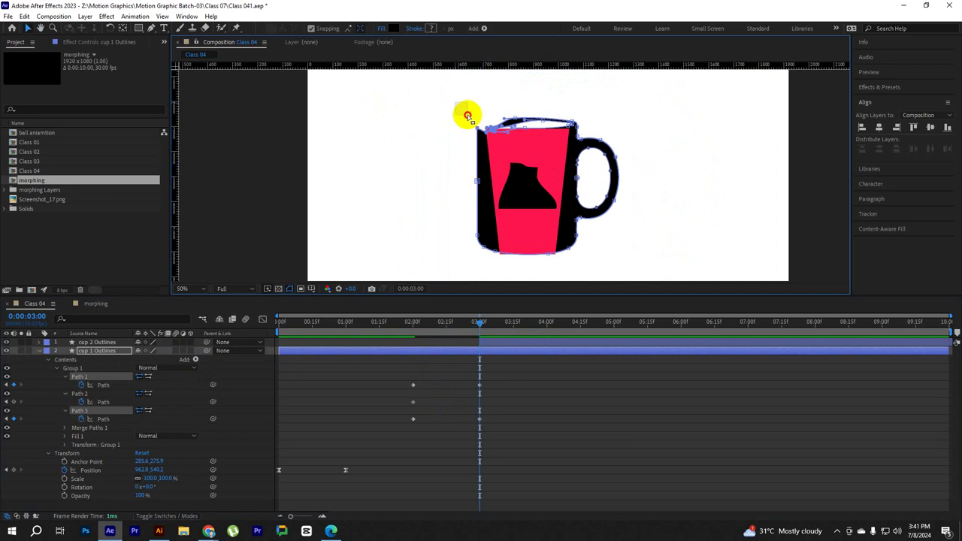
left_click_drag(468, 117, 467, 139)
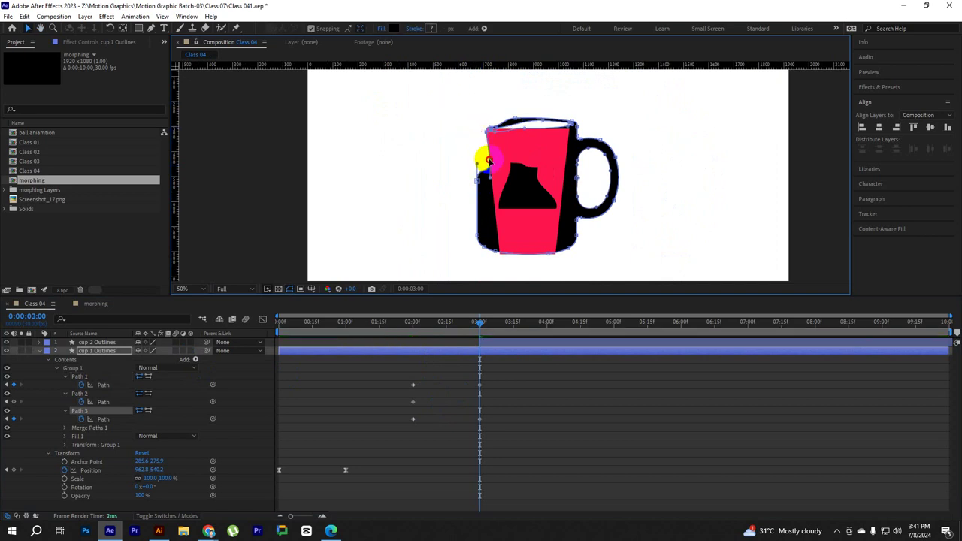
scroll(488, 160, "down", 2)
left_click_drag(464, 145, 476, 158)
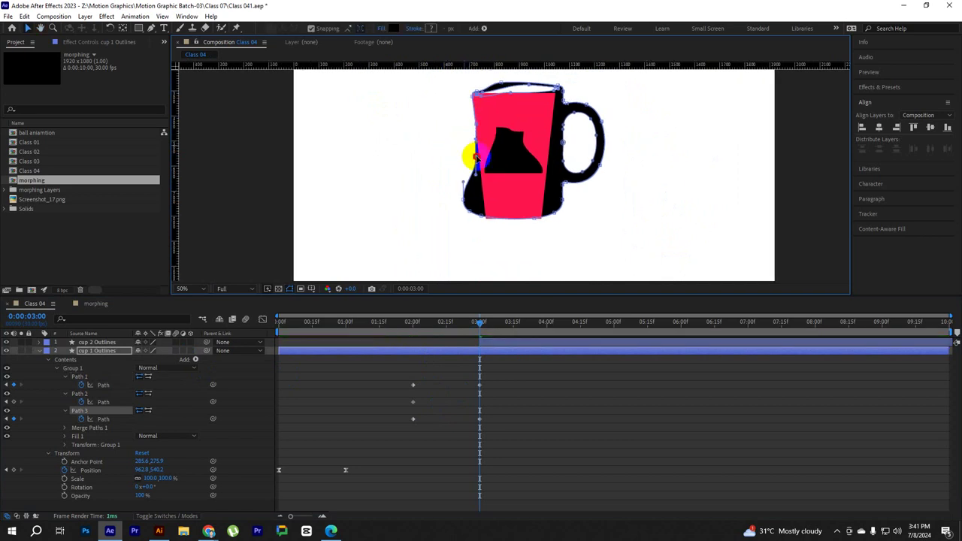
scroll(460, 164, "down", 2)
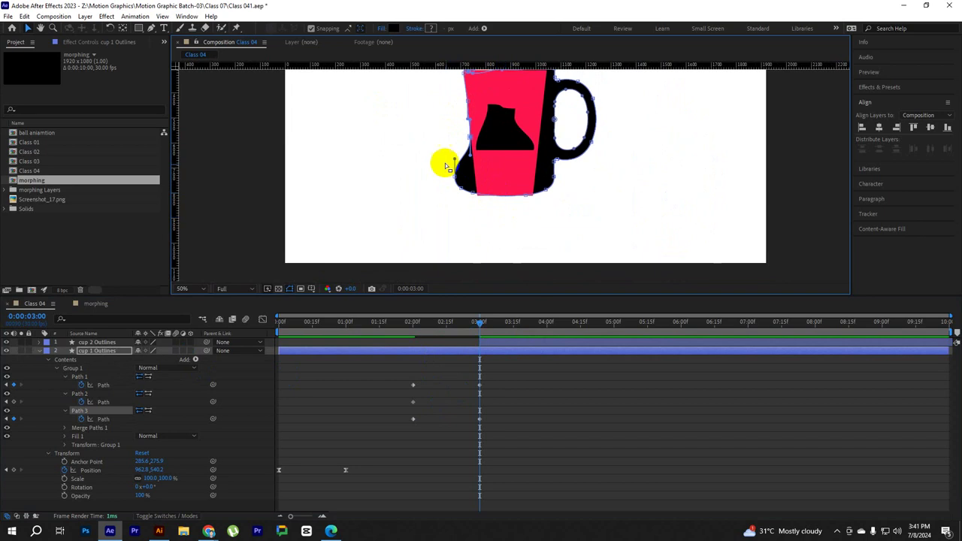
left_click_drag(457, 180, 473, 182)
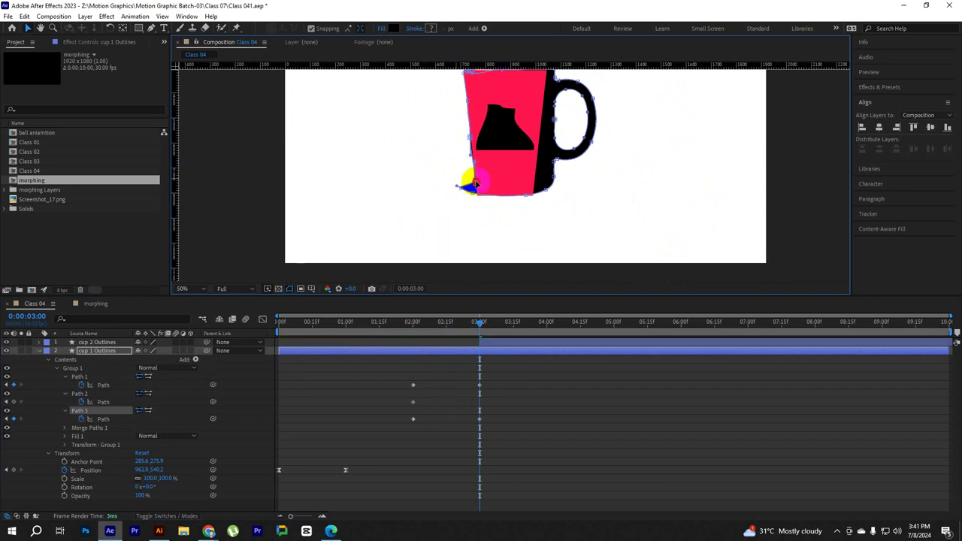
Adjust the left-edge vertices and pull the mug's lower-left curve toward the cup
scroll(468, 152, "up", 2)
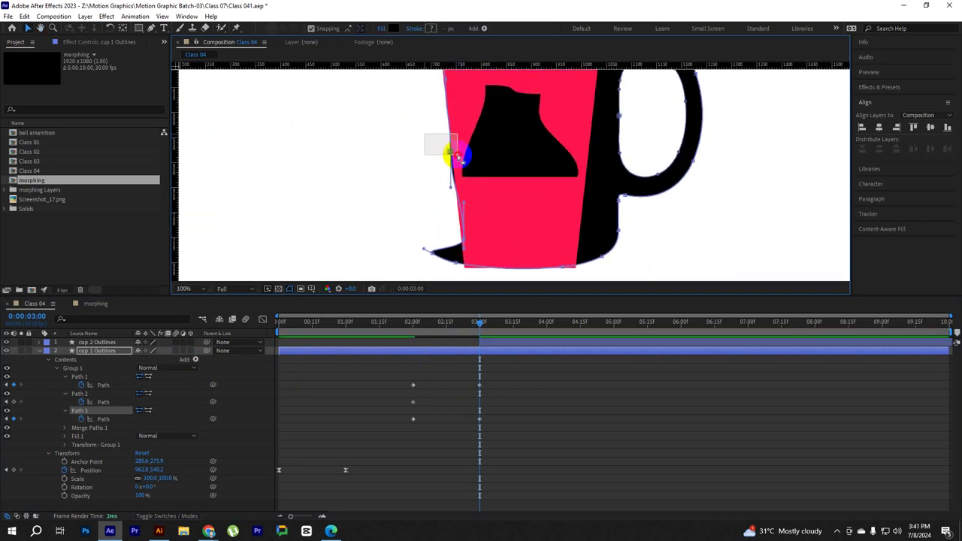
left_click_drag(459, 158, 451, 153)
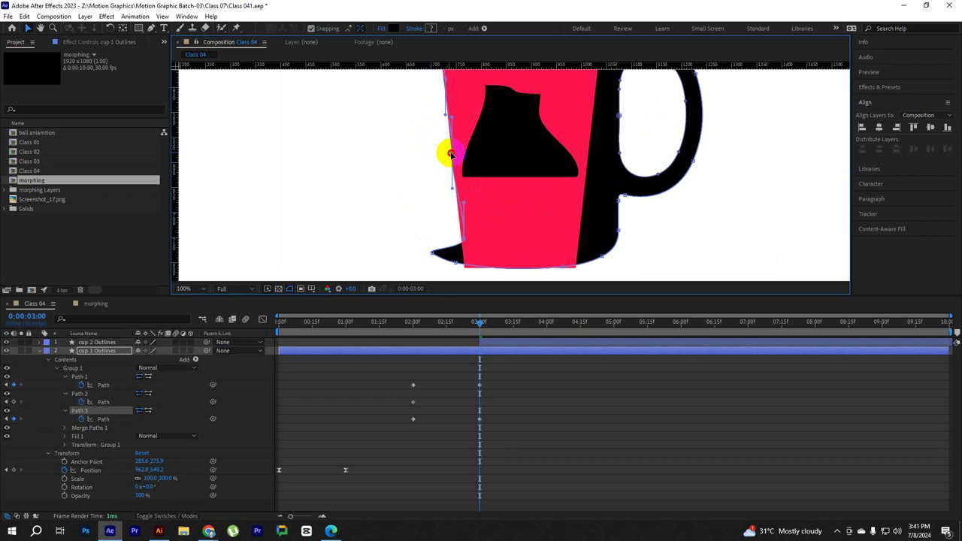
scroll(462, 150, "down", 1)
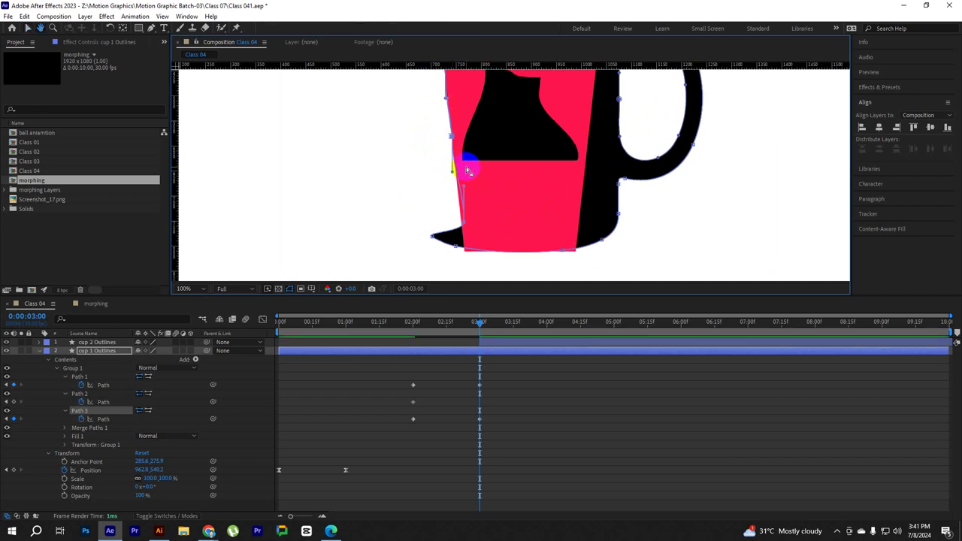
scroll(458, 172, "down", 2)
left_click_drag(461, 173, 456, 174)
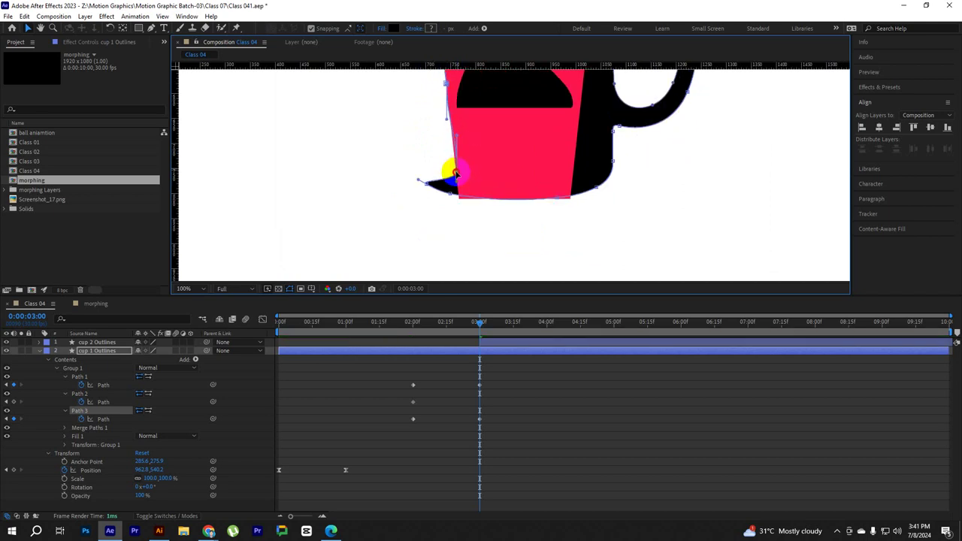
scroll(454, 176, "up", 2)
scroll(454, 175, "up", 1)
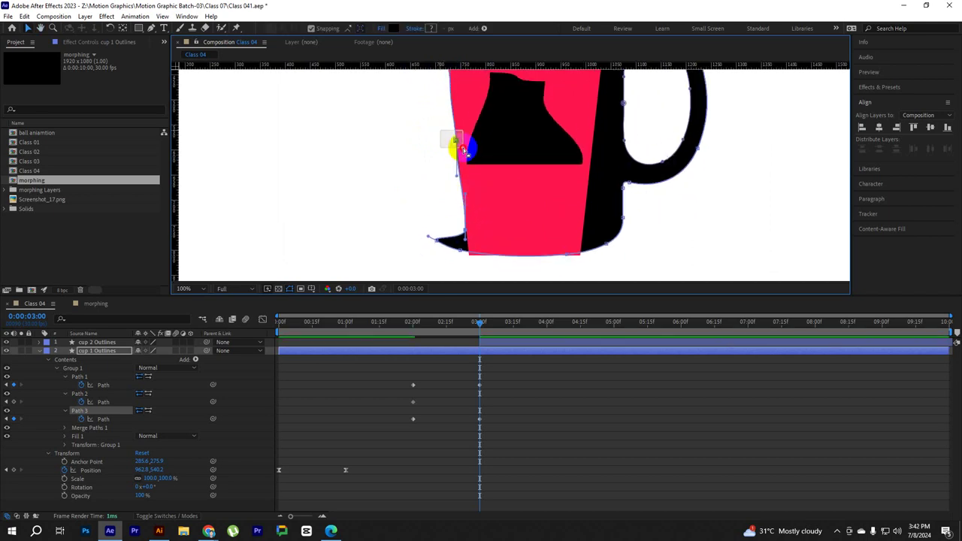
left_click(459, 180)
scroll(460, 182, "down", 2)
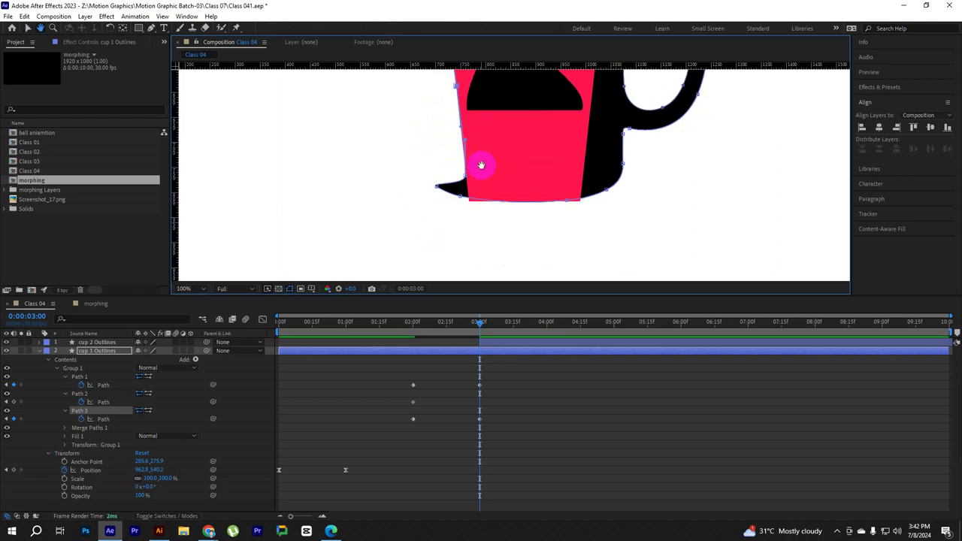
scroll(473, 197, "up", 2)
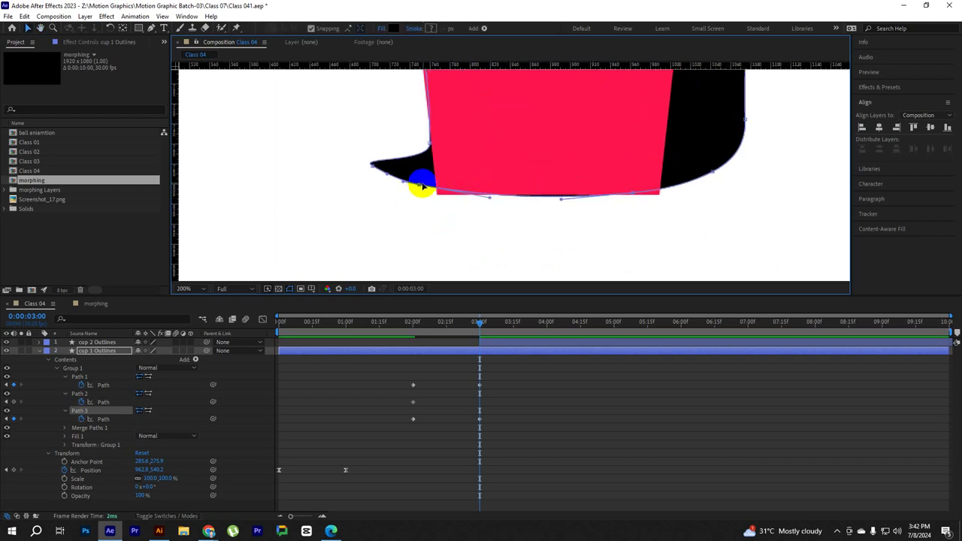
left_click_drag(421, 184, 482, 208)
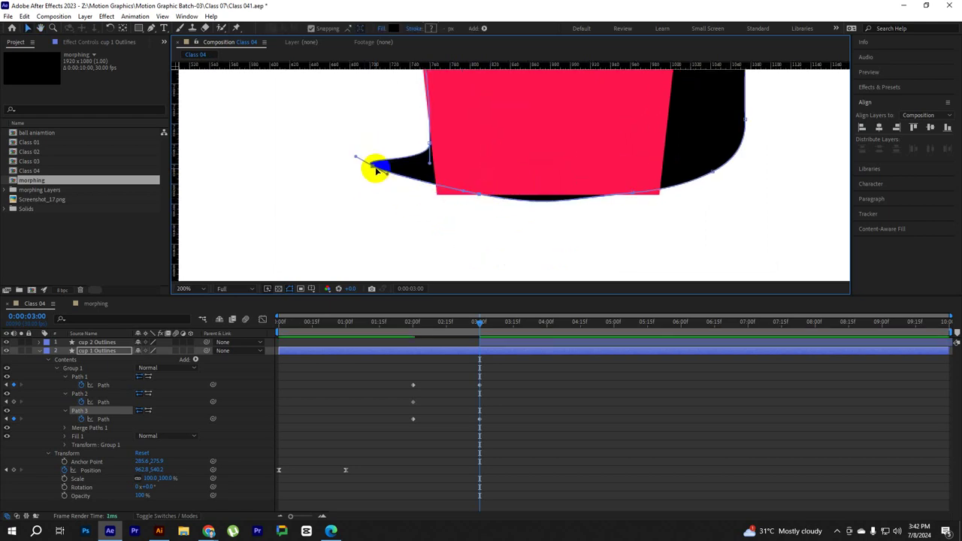
Move the far-left vertex to the bottom-left corner and line the left edge up with the red cup
left_click_drag(367, 152, 426, 192)
scroll(443, 200, "up", 2)
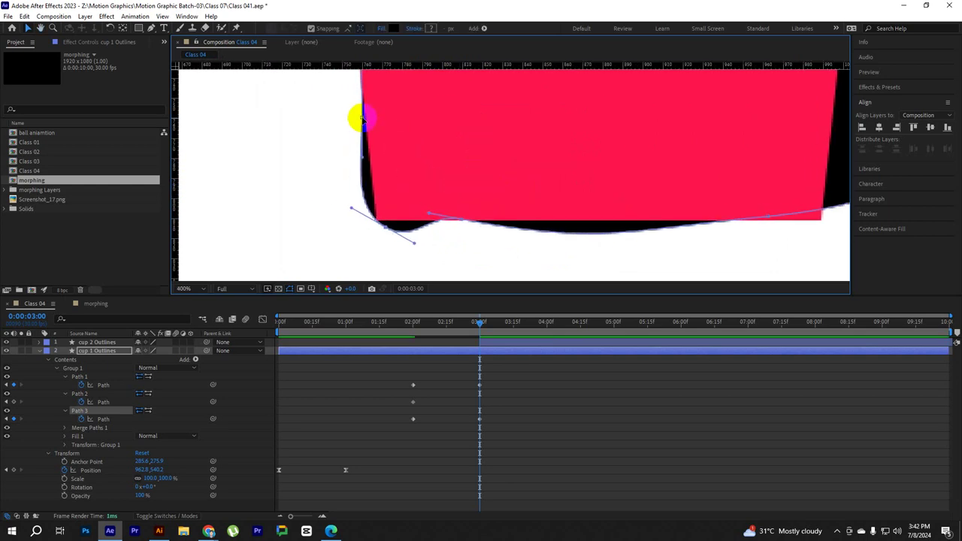
left_click_drag(361, 118, 369, 118)
scroll(383, 181, "down", 2)
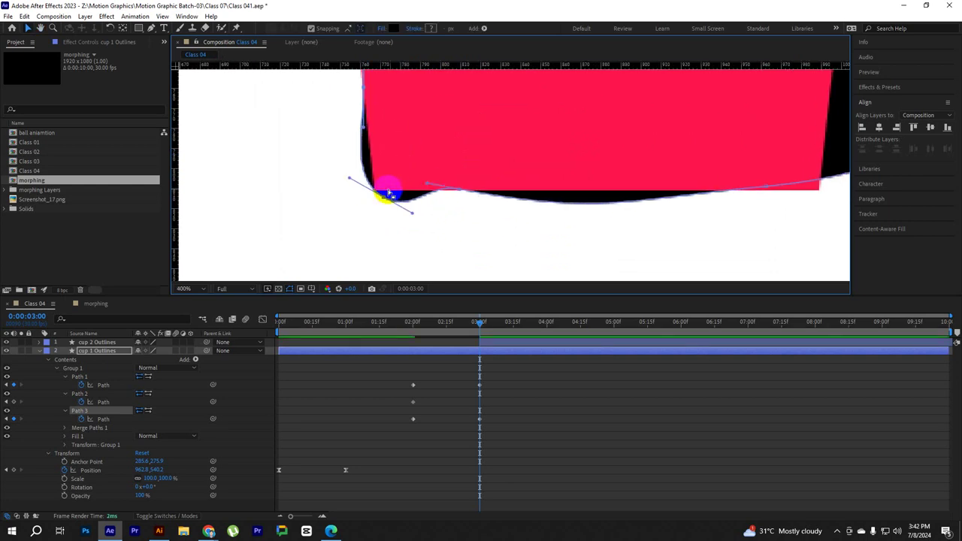
mouse_move(385, 194)
left_mouse_down()
mouse_move(370, 171)
mouse_move(372, 192)
mouse_move(400, 207)
left_mouse_up()
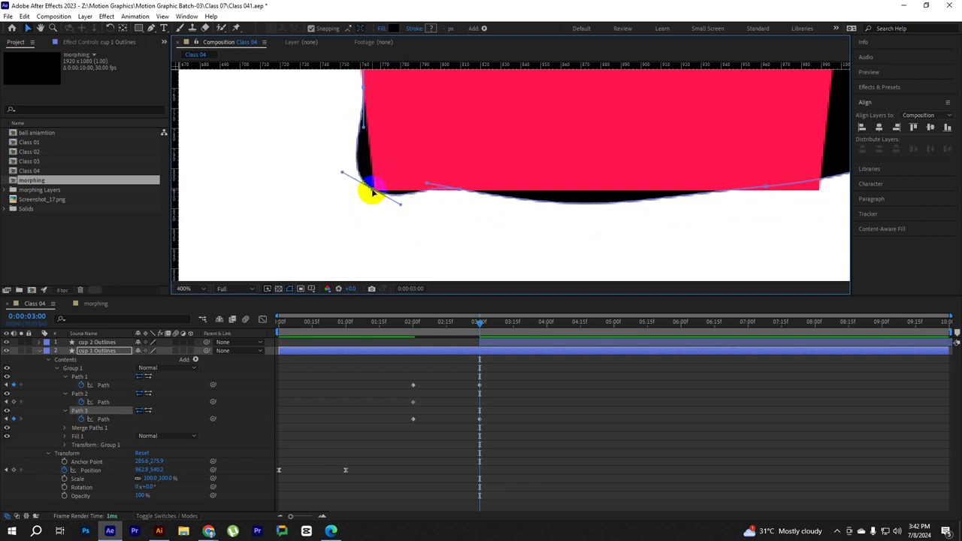
left_click(374, 191, "ctrl+alt")
mouse_move(374, 191)
left_mouse_down()
mouse_move(400, 203)
mouse_move(377, 193)
left_mouse_up()
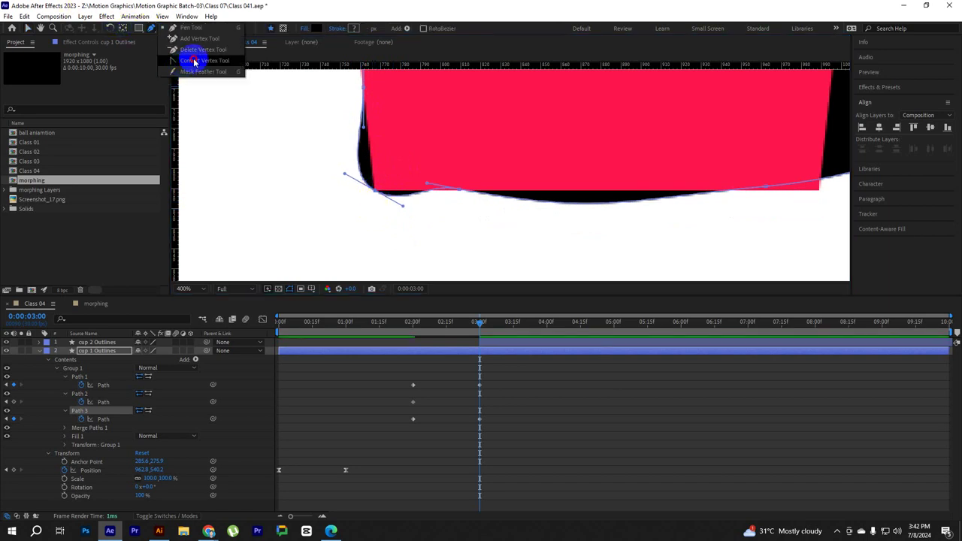
Convert the mug's lower-left vertex into a sharp corner with the Convert Vertex tool
left_click_drag(150, 29, 192, 64)
left_click(373, 191)
left_click(374, 191)
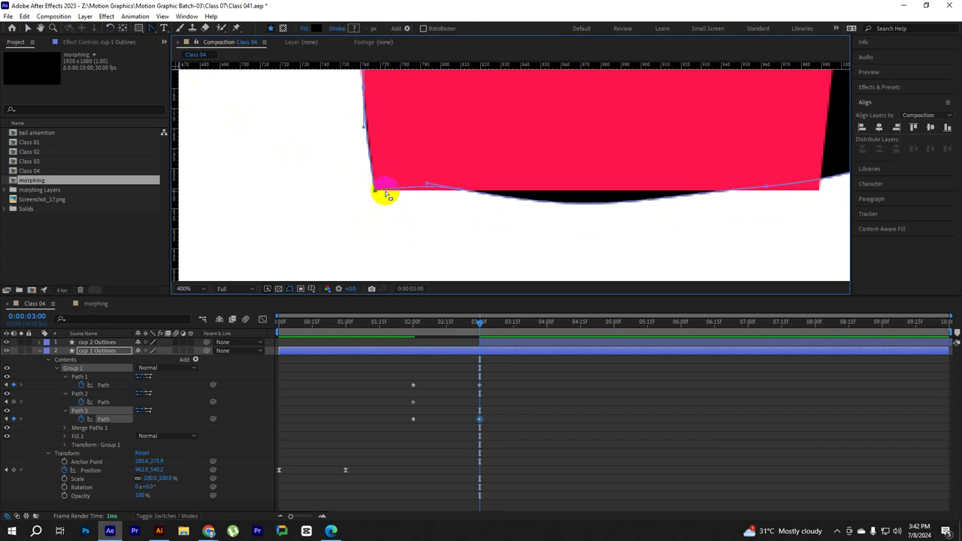
left_click_drag(400, 129, 432, 221)
scroll(444, 151, "down", 1)
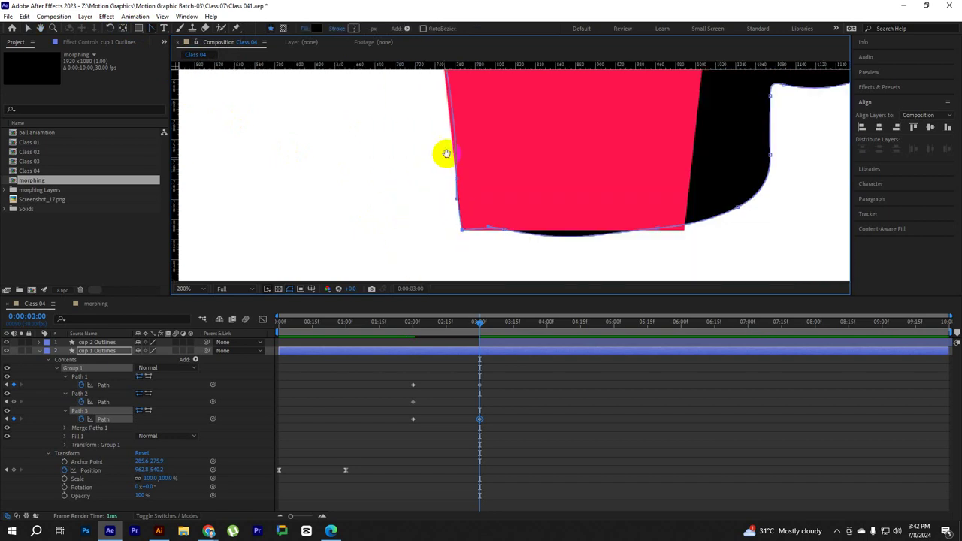
scroll(419, 161, "down", 1)
scroll(189, 69, "up", 1)
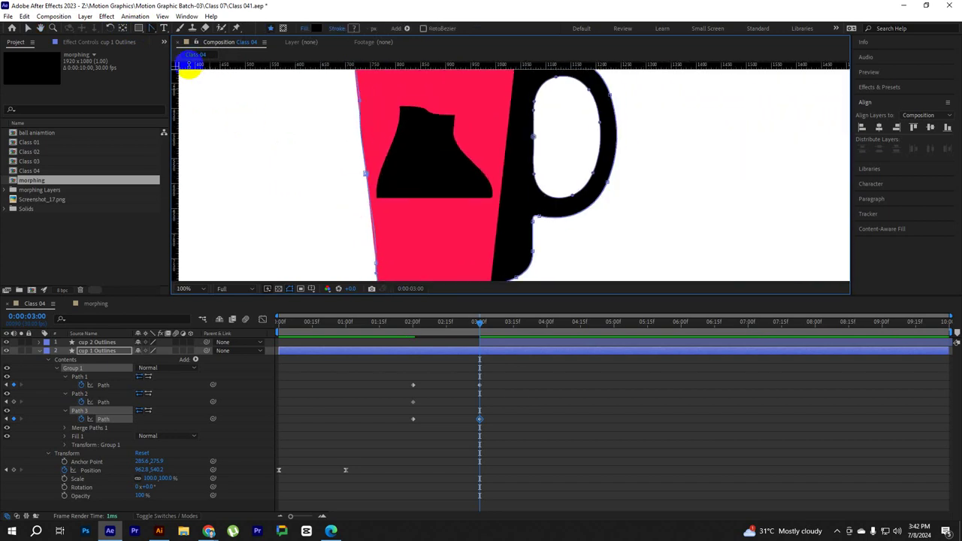
Undo an accidental path change, then select Path 3's vertices along the cup's left edge
left_click(140, 29)
left_click(151, 29)
left_click(169, 34)
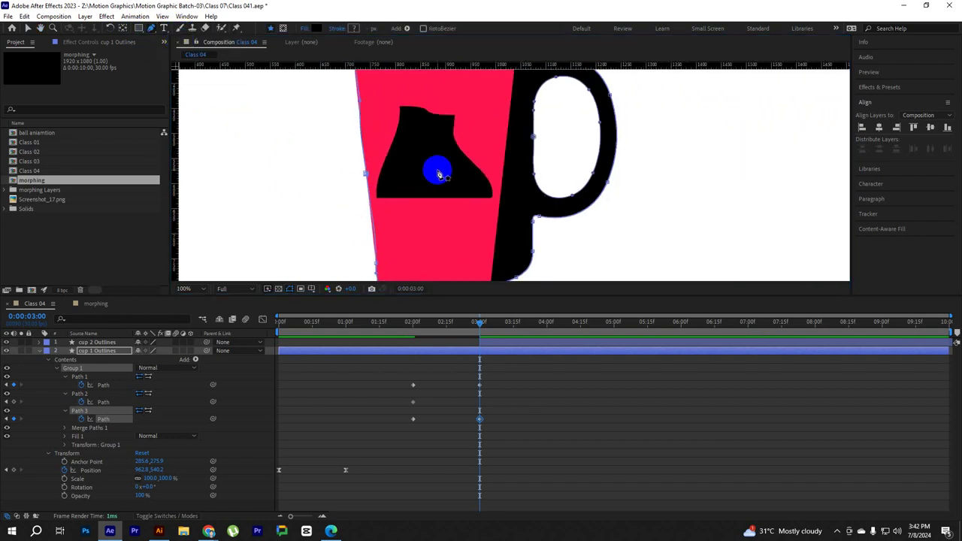
key("ctrl+z")
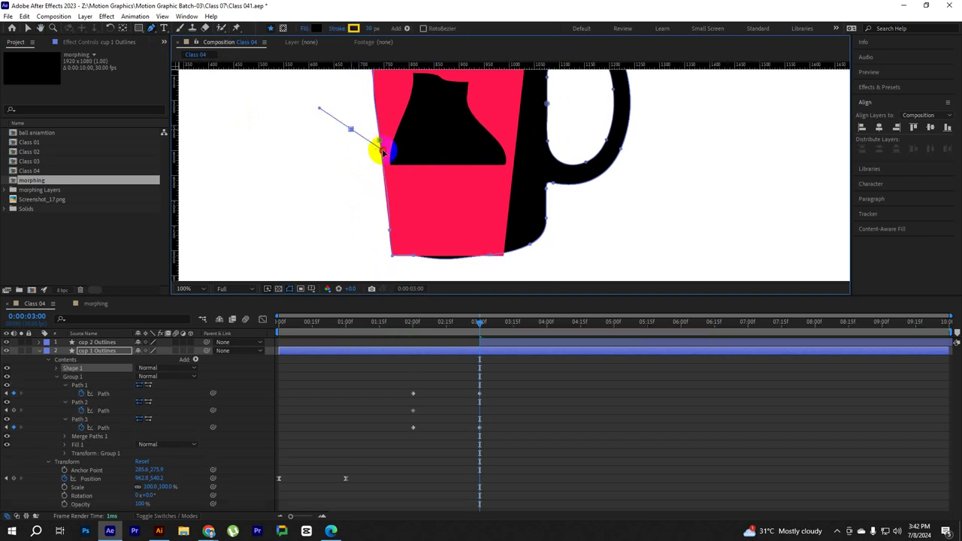
left_click(40, 28)
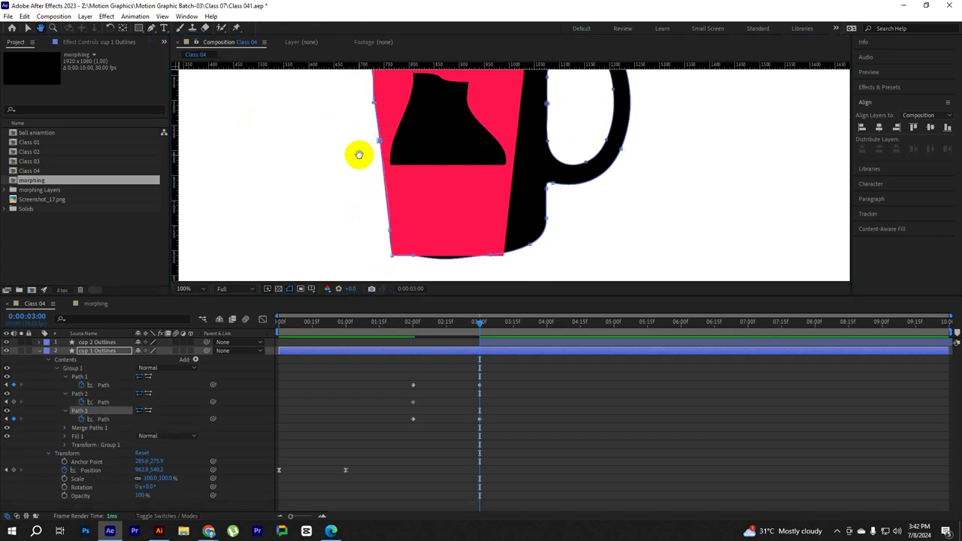
left_click(105, 420)
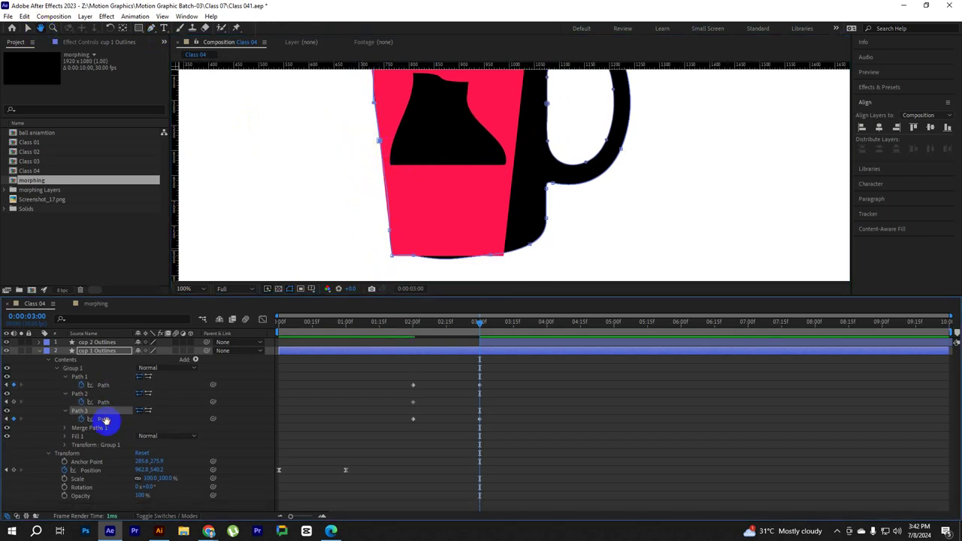
left_click(68, 30)
left_click(28, 28)
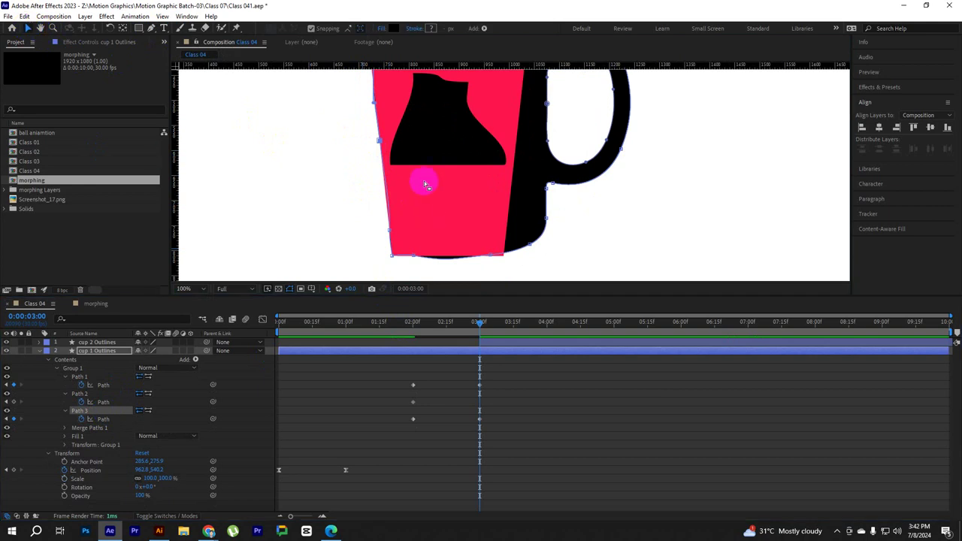
left_click_drag(346, 124, 399, 172)
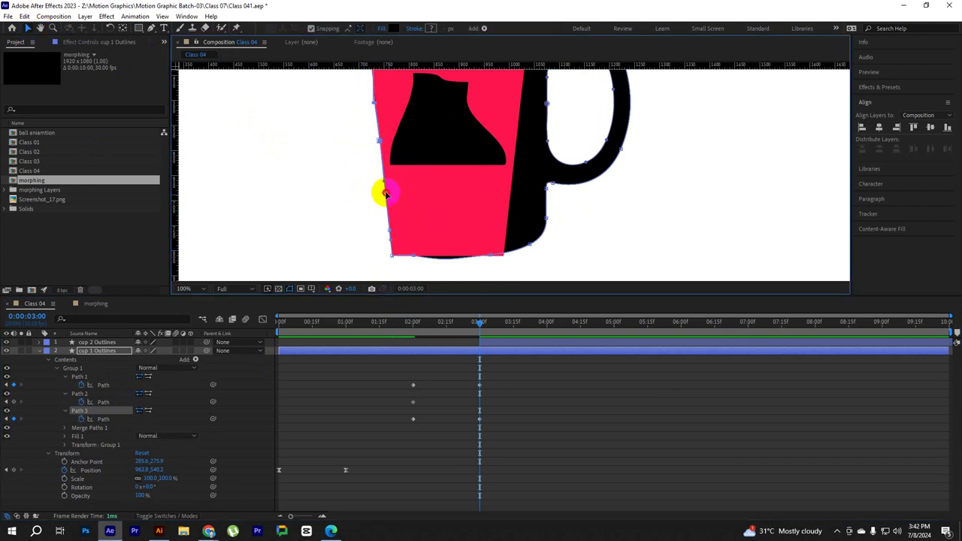
left_click(383, 194)
Drag the mug's bottom vertices flat onto the red cup's base, ending at its bottom-right corner
scroll(382, 194, "down", 3)
scroll(426, 189, "up", 2)
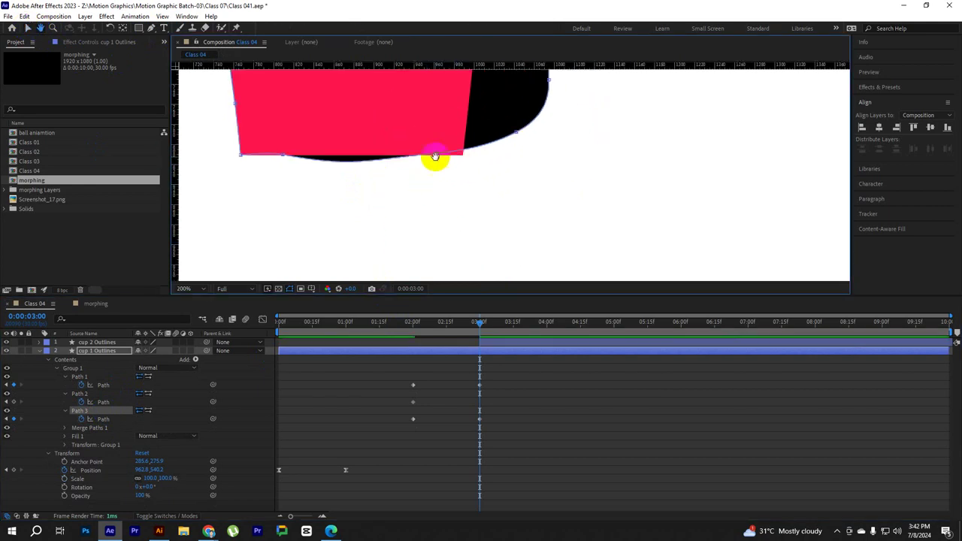
left_click(302, 191)
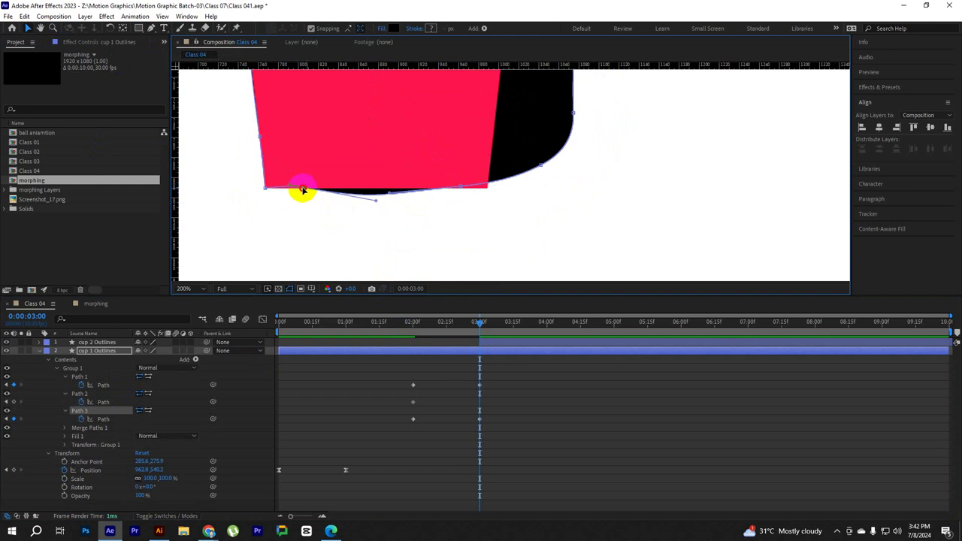
left_click_drag(376, 200, 376, 193)
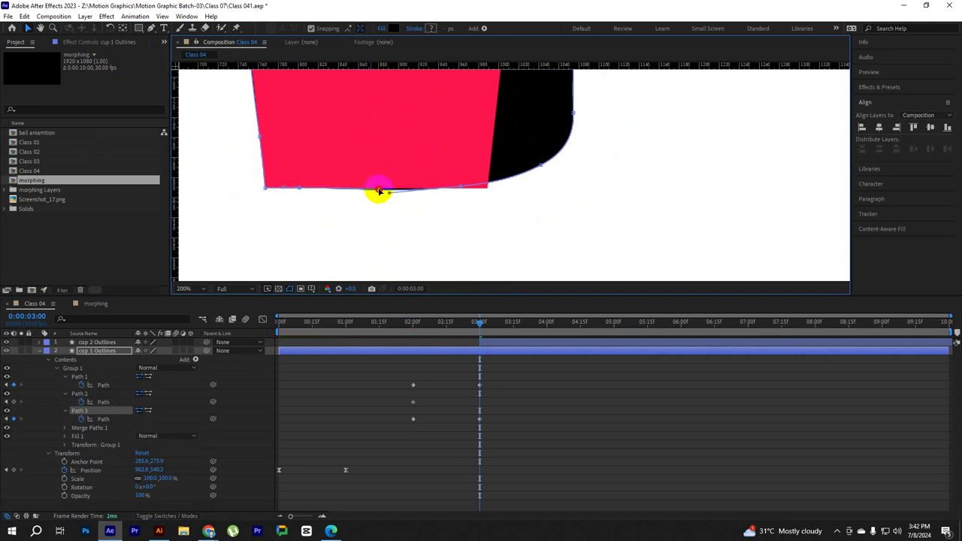
scroll(379, 192, "right", 1)
left_click(459, 202)
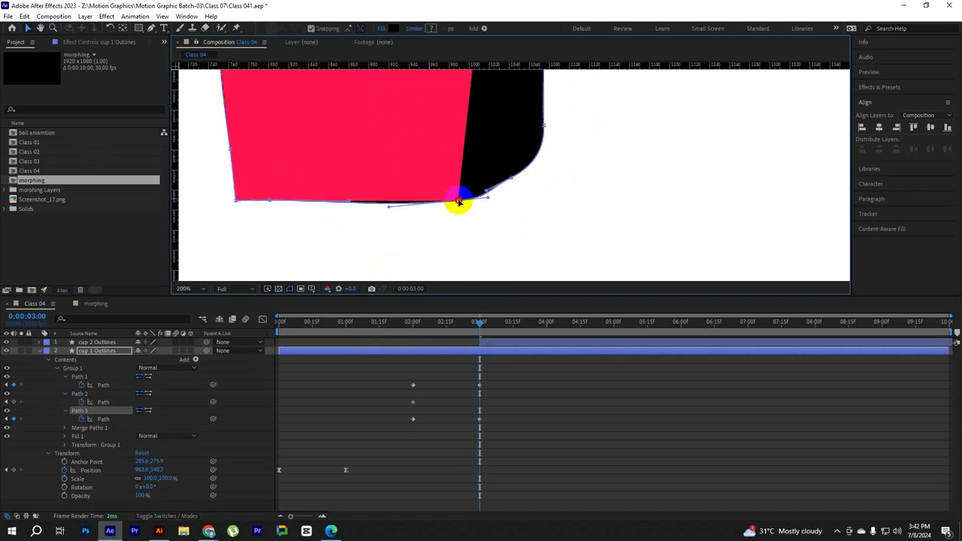
left_click(390, 211)
left_click_drag(387, 208, 386, 205)
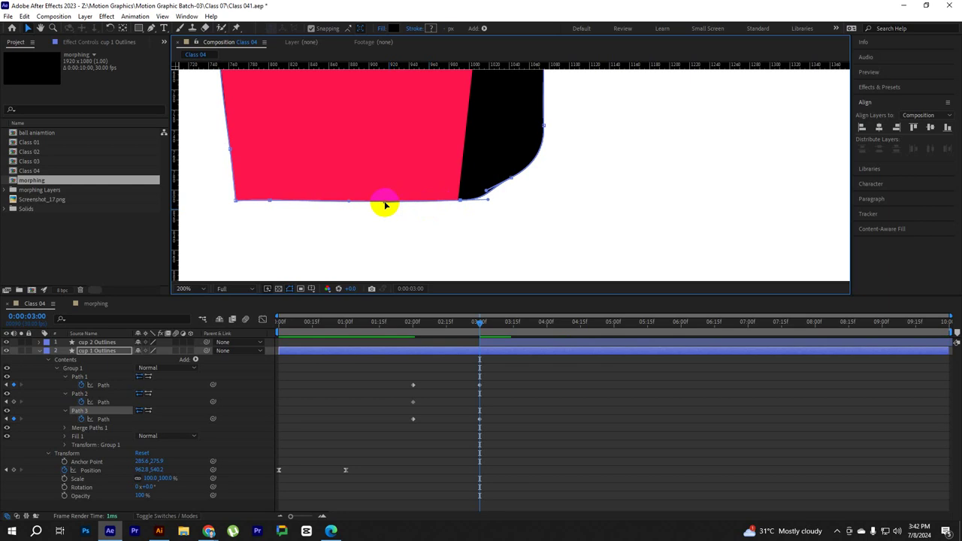
left_click_drag(455, 204, 436, 206)
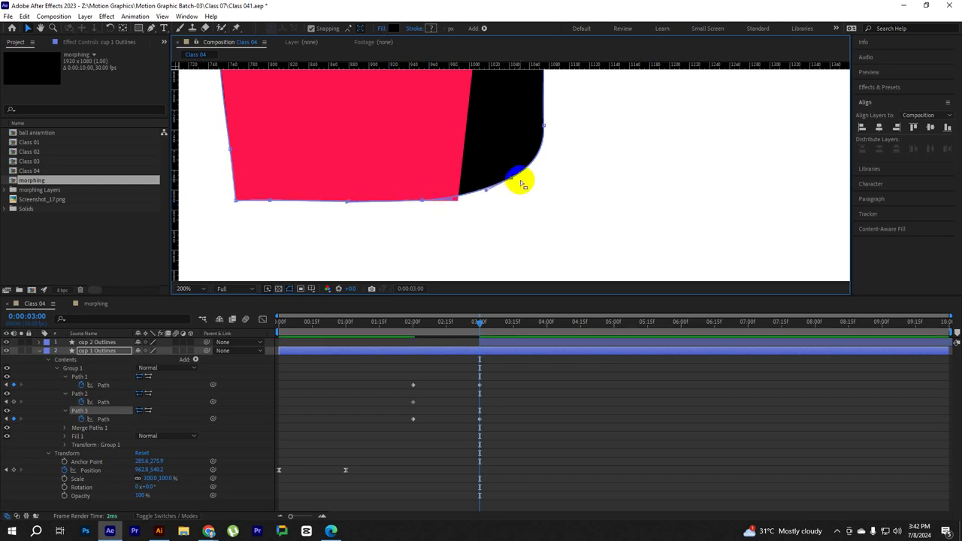
mouse_move(516, 182)
left_mouse_down()
mouse_move(455, 208)
mouse_move(406, 203)
mouse_move(467, 204)
left_mouse_up()
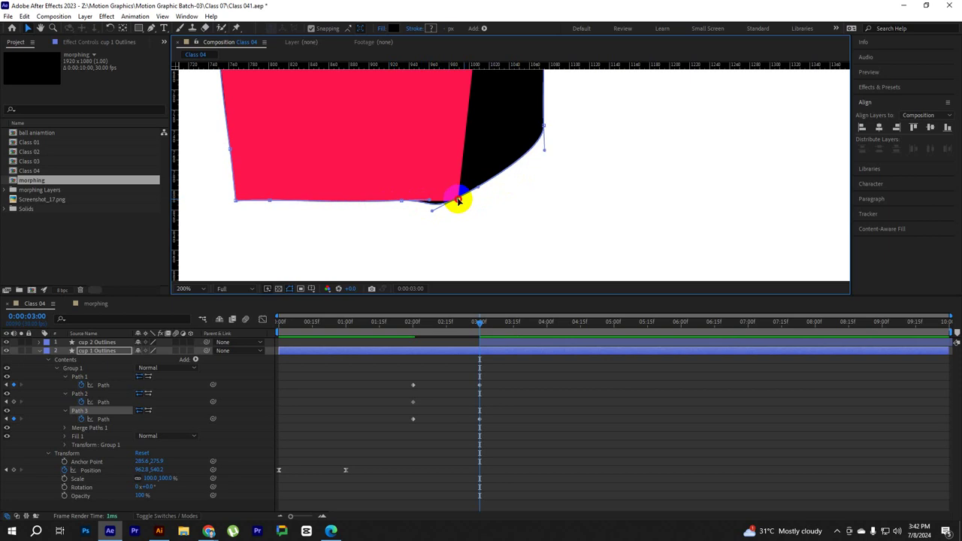
Convert the bottom-right vertex into a sharp corner with the Convert Vertex tool
left_click(349, 168)
left_click(143, 30)
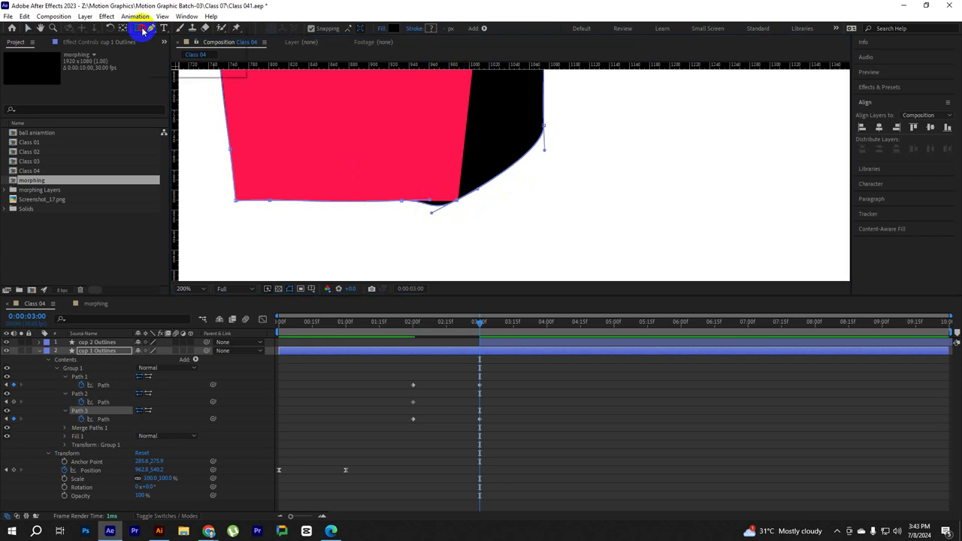
left_click(151, 28)
left_click_drag(152, 28, 195, 68)
left_click(457, 202)
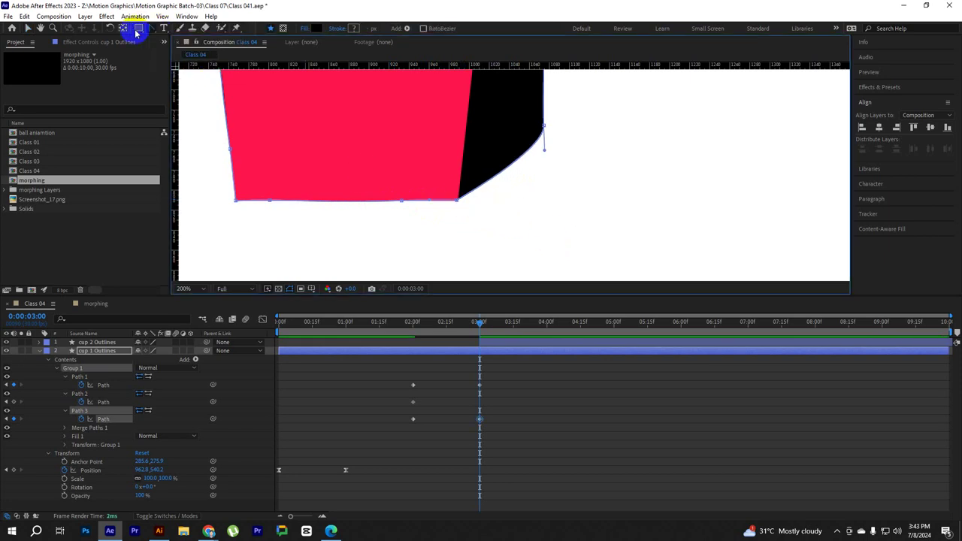
Pull the handle's base vertices inward against the red cup's right edge
left_click_drag(516, 146, 481, 215)
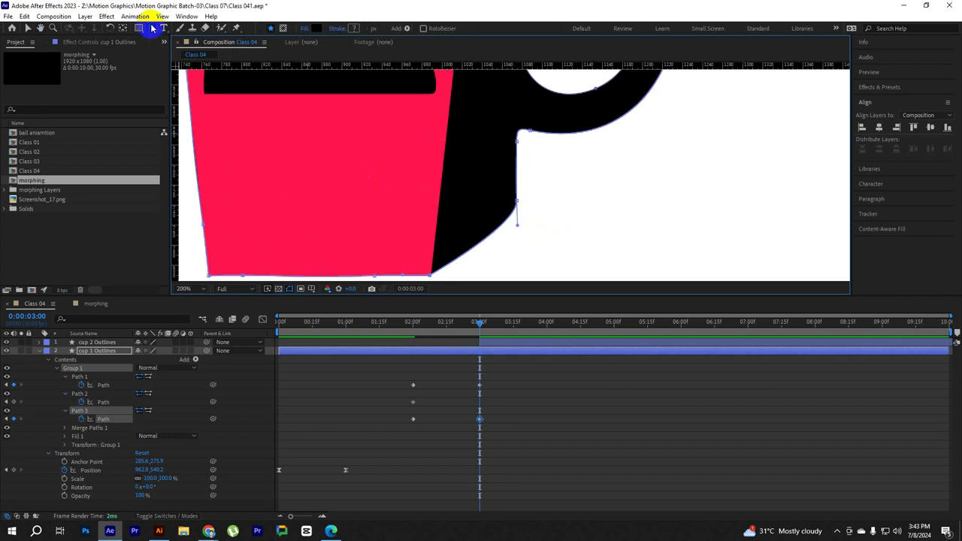
left_click(152, 28)
left_click(28, 28)
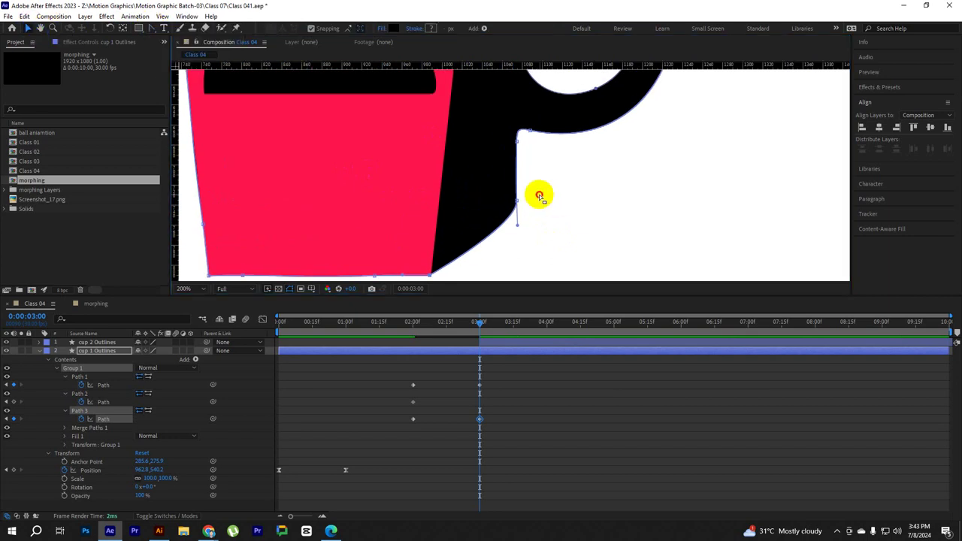
left_click_drag(518, 200, 446, 180)
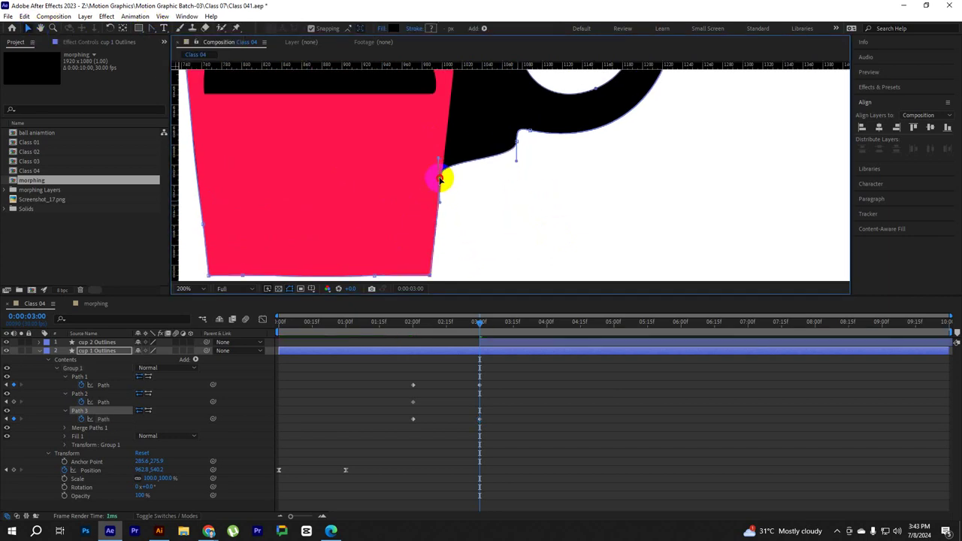
left_click_drag(486, 215, 418, 192)
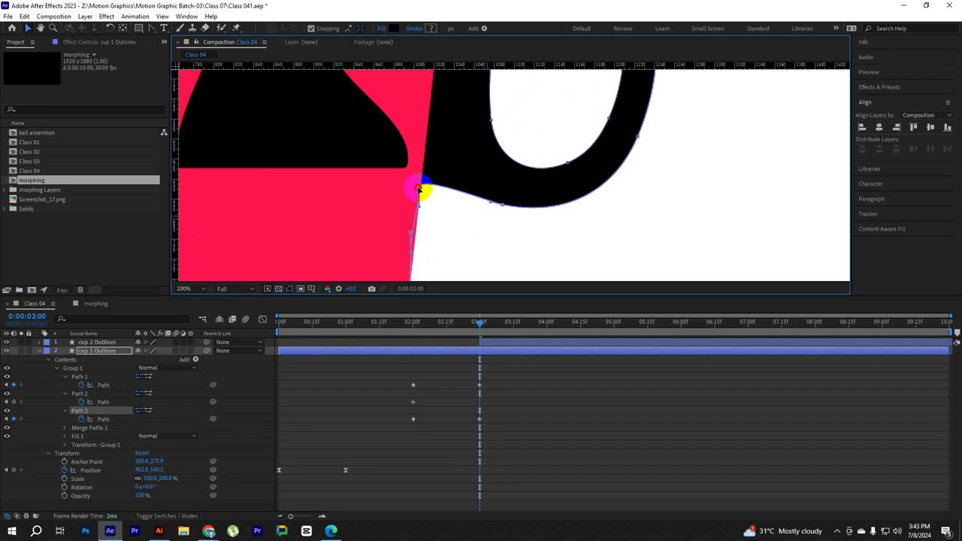
scroll(420, 190, "down", 1)
Zoom in on the mug's handle and reshape its lower part toward the cup
scroll(473, 183, "down", 1)
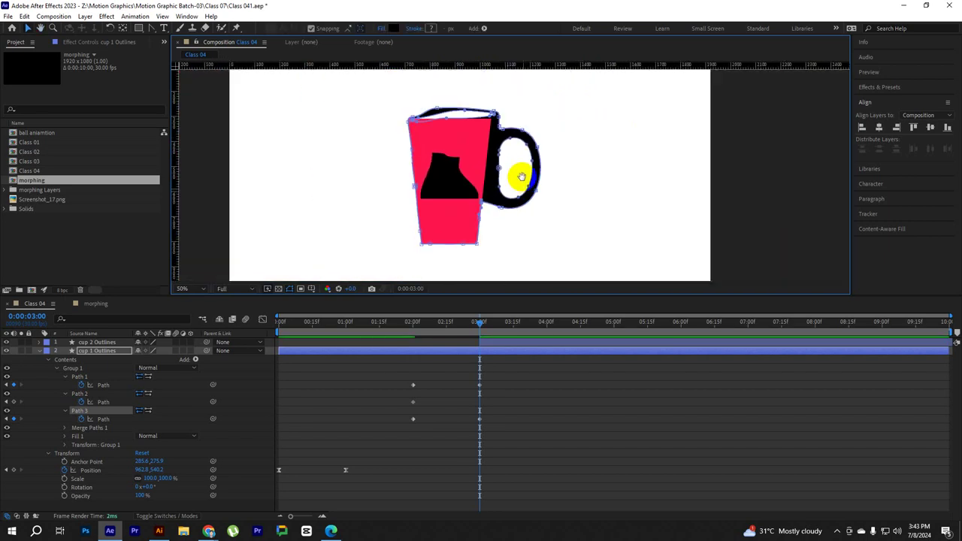
left_click_drag(522, 177, 506, 188)
mouse_move(501, 128)
left_mouse_down()
mouse_move(543, 234)
mouse_move(519, 205)
left_mouse_up()
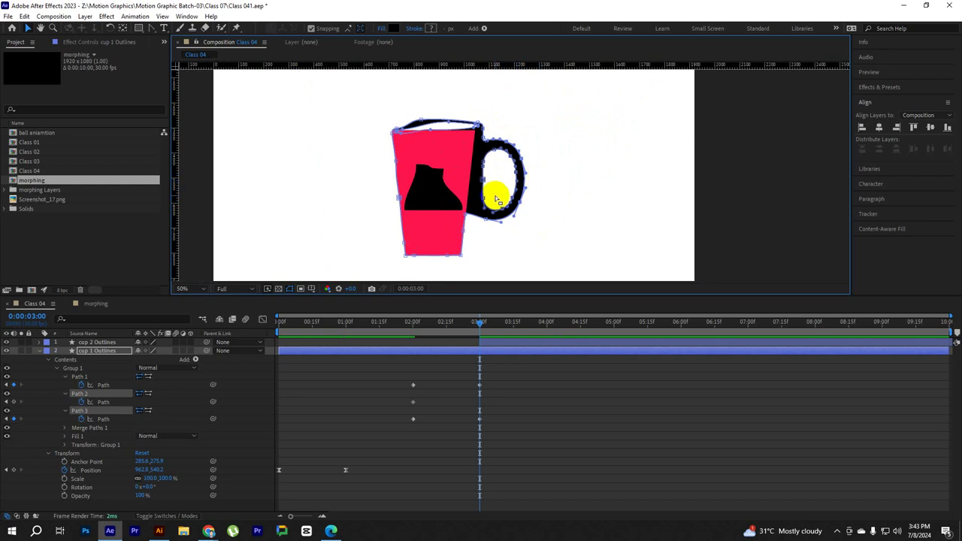
scroll(494, 193, "up", 2)
mouse_move(475, 222)
left_mouse_down()
mouse_move(504, 135)
mouse_move(490, 189)
mouse_move(445, 185)
mouse_move(461, 153)
left_mouse_up()
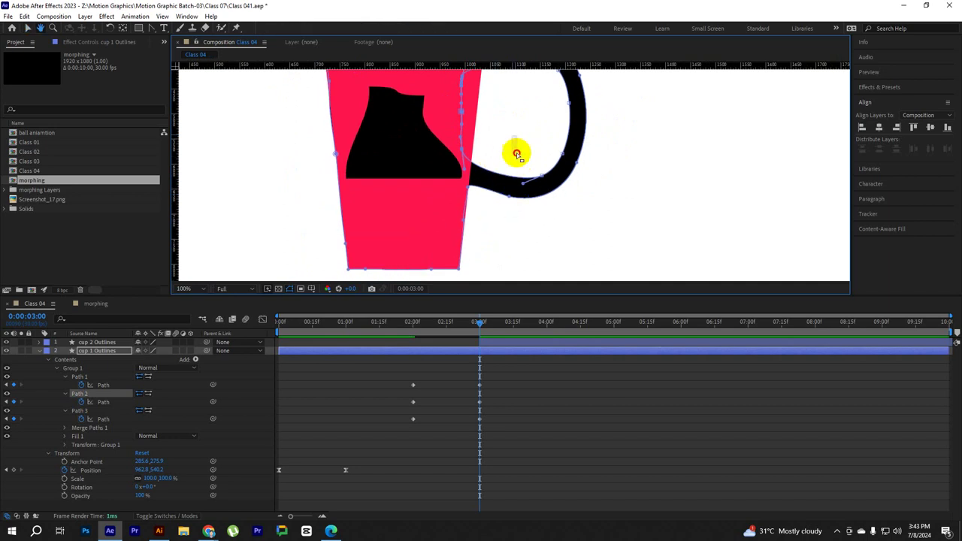
left_click(513, 139)
scroll(519, 151, "down", 1)
scroll(535, 172, "down", 1)
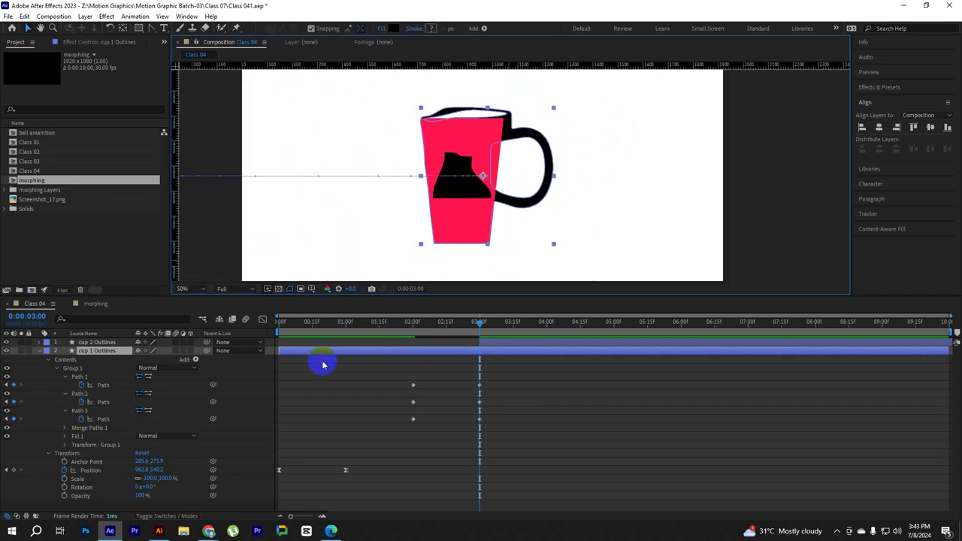
left_click(538, 140)
Marquee-select Path 1's handle points and pull them in toward the cup
left_click(103, 385)
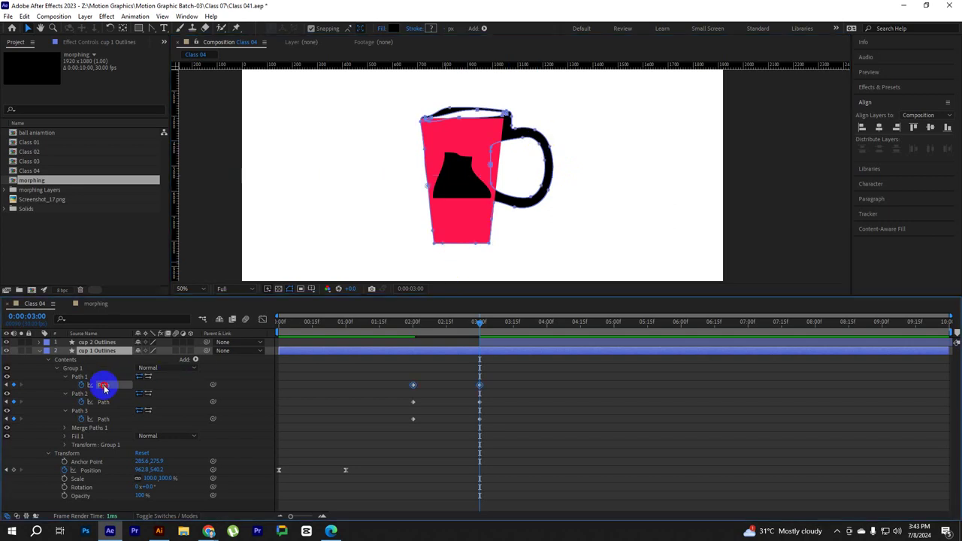
left_click_drag(591, 113, 512, 226)
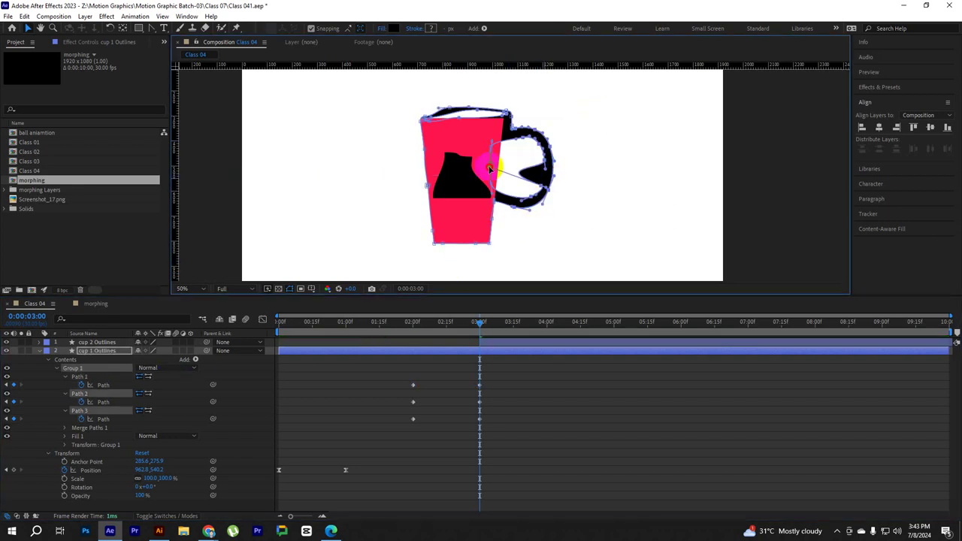
mouse_move(615, 123)
left_mouse_down()
mouse_move(516, 217)
mouse_move(534, 202)
mouse_move(487, 156)
left_mouse_up()
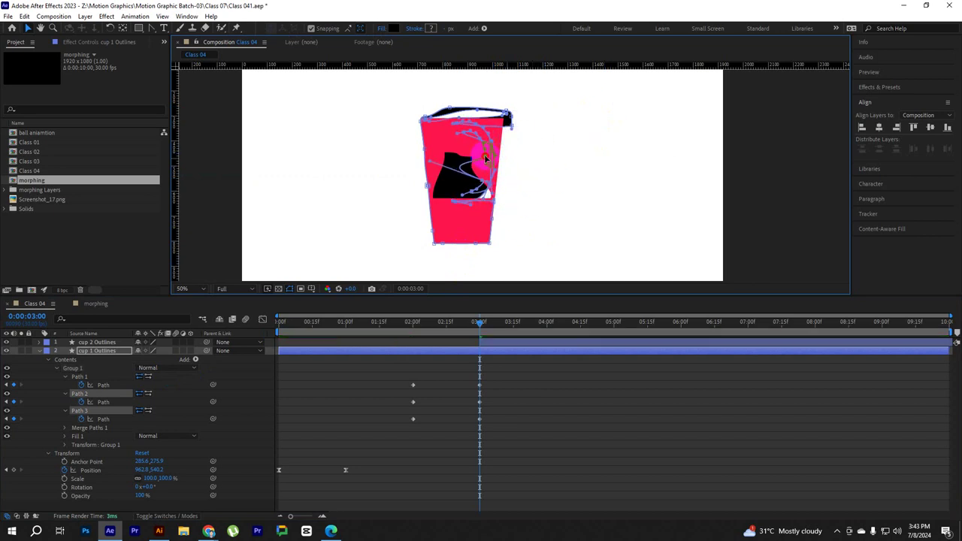
scroll(495, 200, "up", 2)
scroll(505, 188, "up", 2)
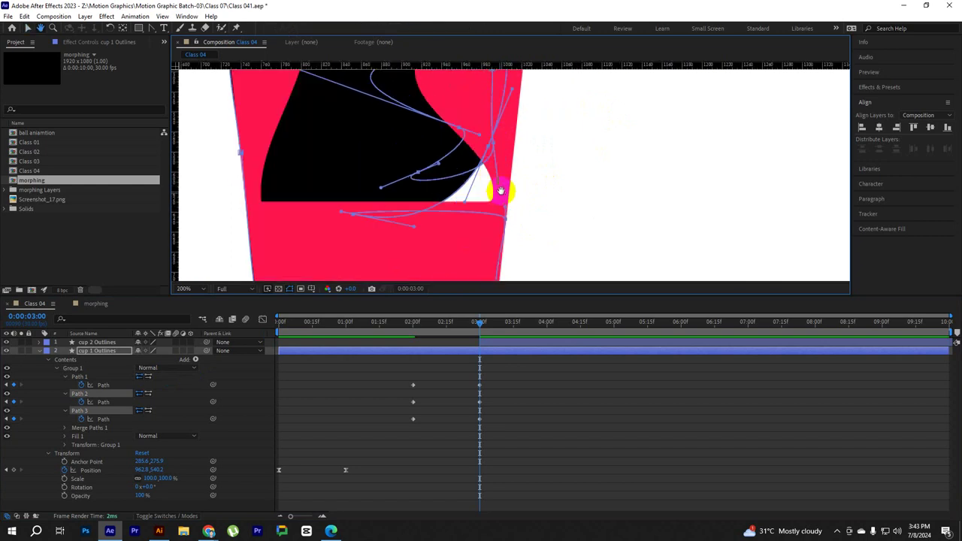
Move Path 2's handle points down onto the cup's right edge, then zoom back to 100%
left_click(515, 131)
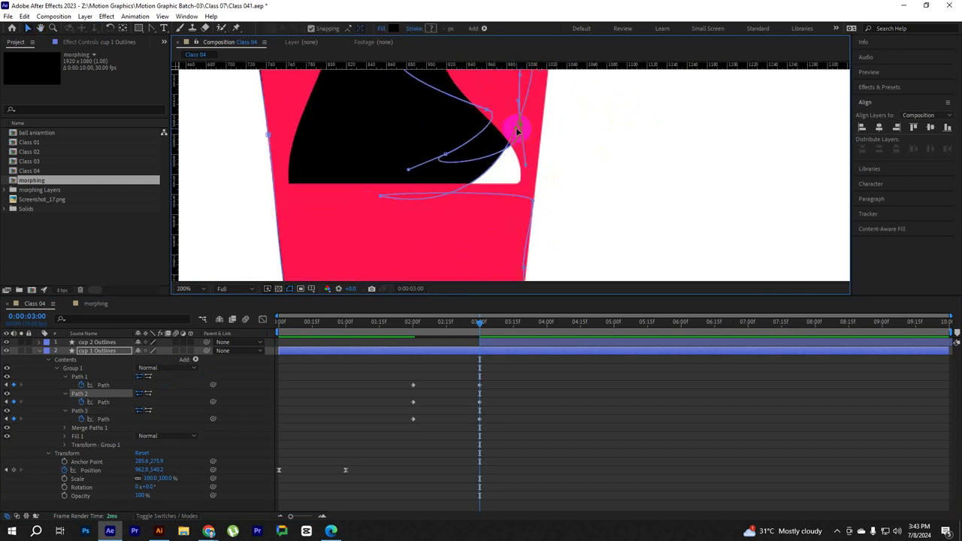
mouse_move(522, 129)
left_mouse_down()
mouse_move(513, 141)
mouse_move(531, 199)
left_mouse_up()
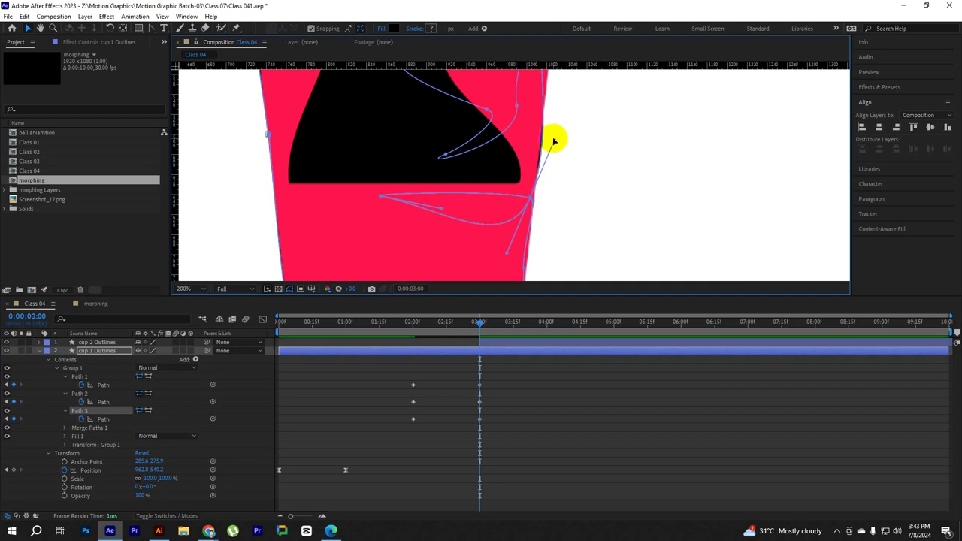
left_click_drag(532, 125, 532, 201)
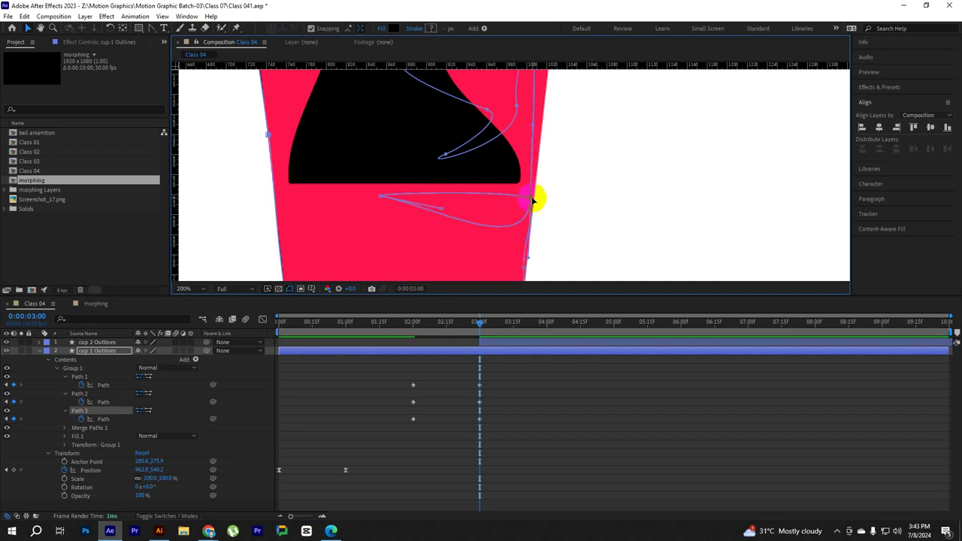
left_click_drag(563, 122, 584, 217)
key("comma")
key("comma")
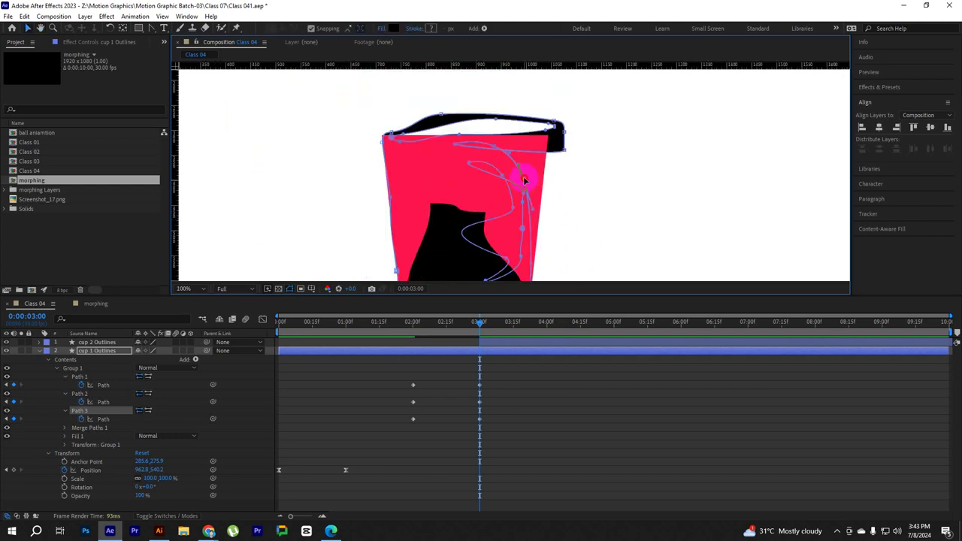
Pull the right-side point up to the cup's top-right corner and raise that corner point
left_click_drag(525, 180, 551, 139)
left_click(391, 141)
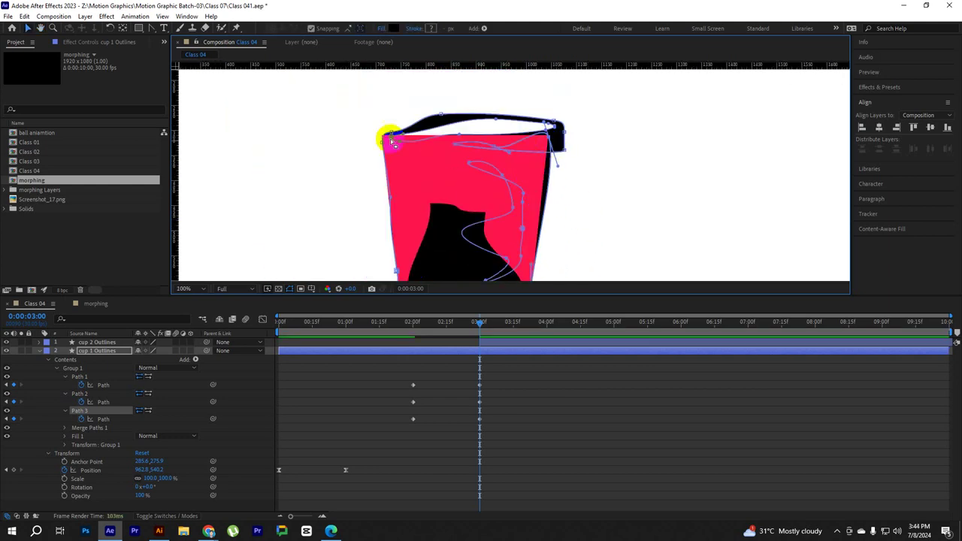
left_click(151, 28)
left_click(556, 137)
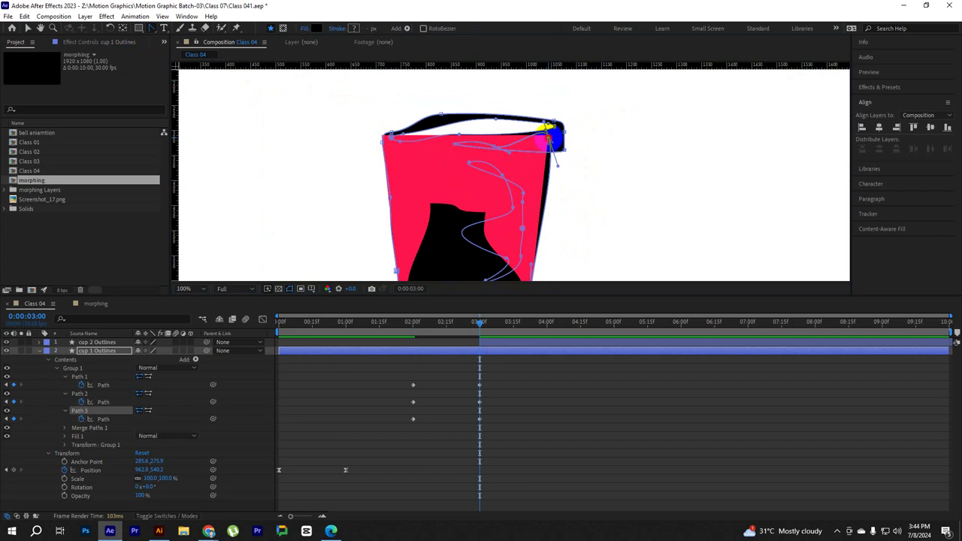
scroll(554, 145, "up", 4)
mouse_move(607, 151)
left_mouse_down()
mouse_move(601, 168)
mouse_move(576, 173)
left_mouse_up()
left_click(28, 28)
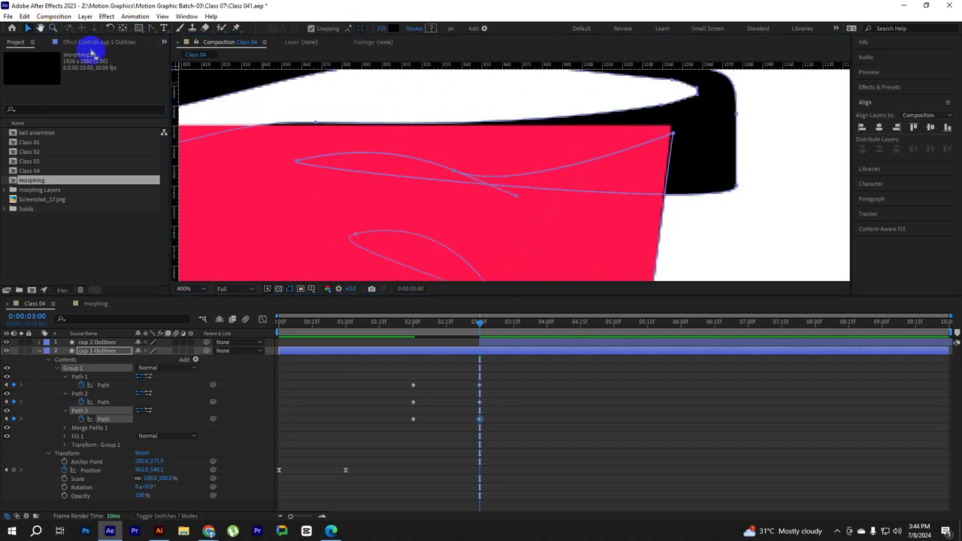
left_click_drag(672, 135, 672, 126)
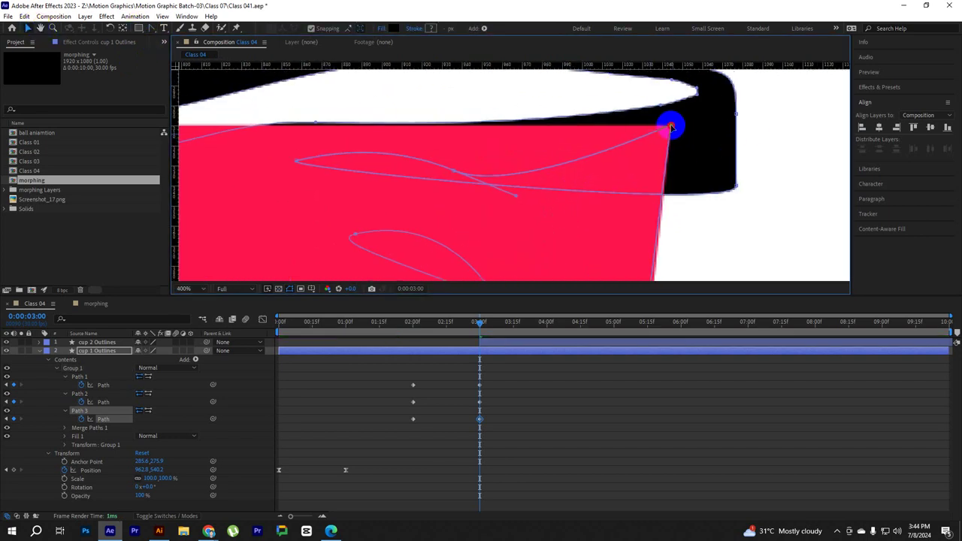
scroll(662, 131, "down", 2)
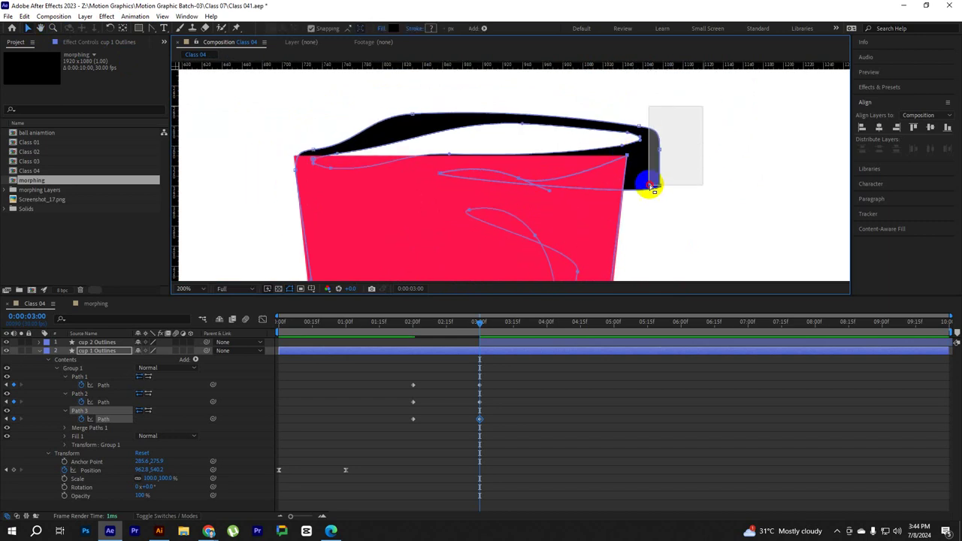
left_click_drag(654, 191, 658, 189)
Select the rim's top-right points, pull its right end inward and smooth the rim
left_click_drag(747, 99, 562, 159)
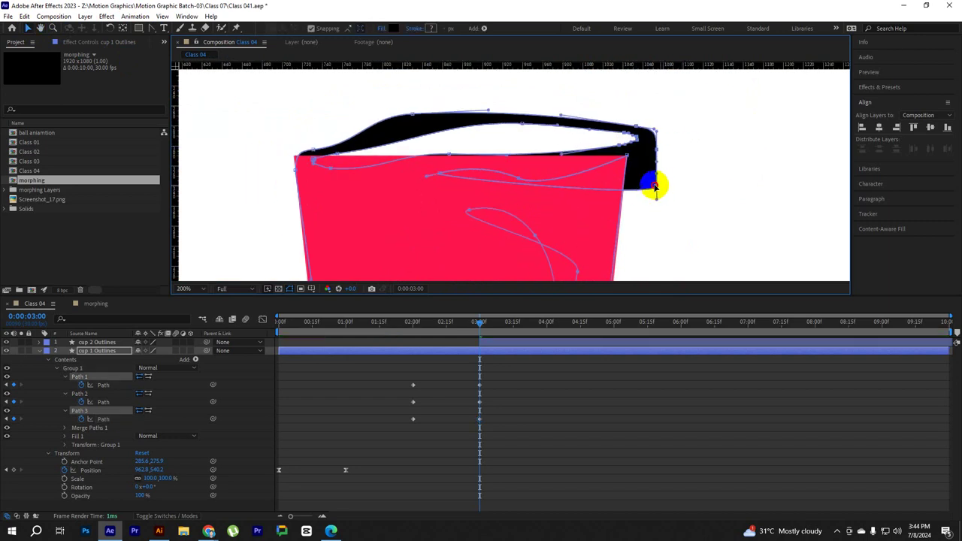
mouse_move(660, 186)
left_mouse_down()
mouse_move(621, 187)
mouse_move(617, 216)
left_mouse_up()
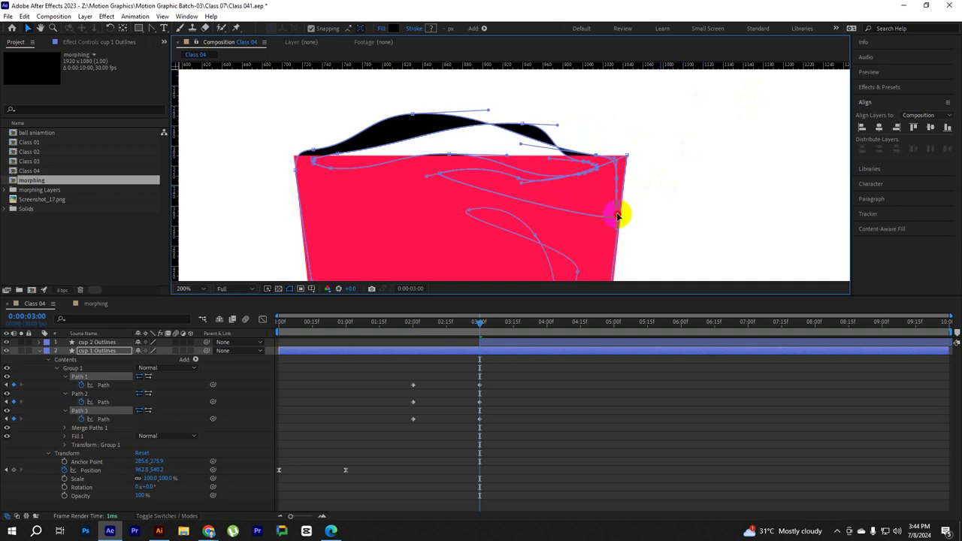
left_click(524, 128)
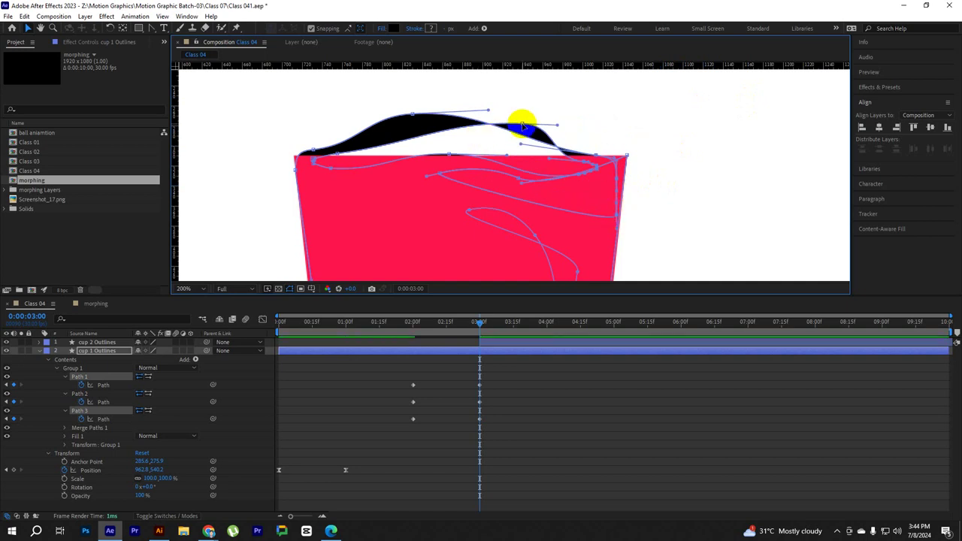
left_click_drag(524, 126, 419, 142)
left_click_drag(333, 158, 333, 157)
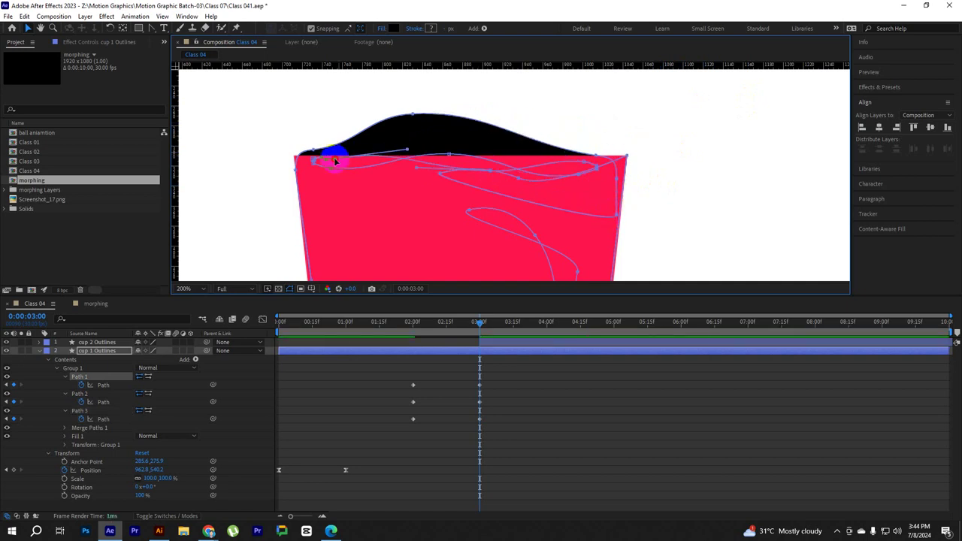
Flatten the rim's top point and tuck its left point onto the cup's top-left corner
left_click(434, 121)
left_click_drag(413, 118, 404, 150)
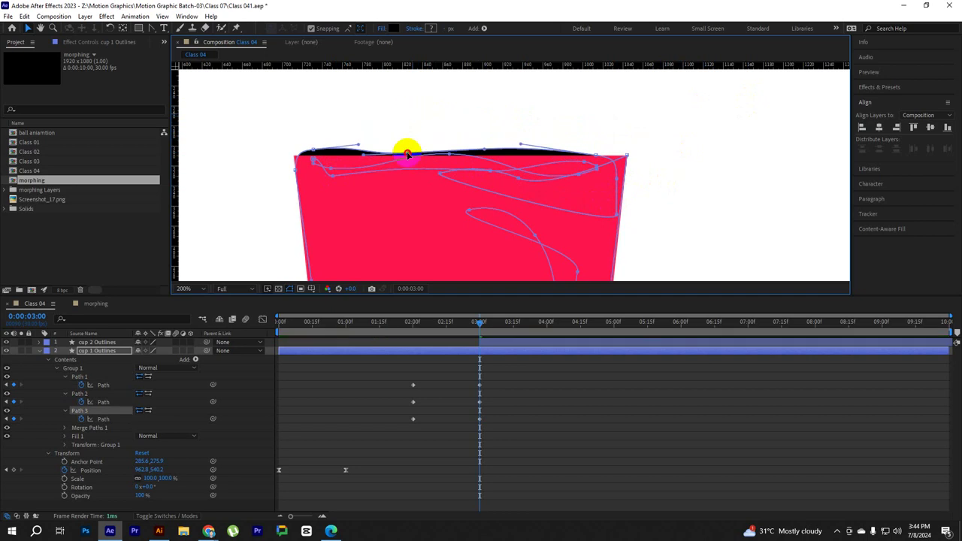
key("period")
left_click_drag(314, 160, 606, 202)
left_click(404, 155)
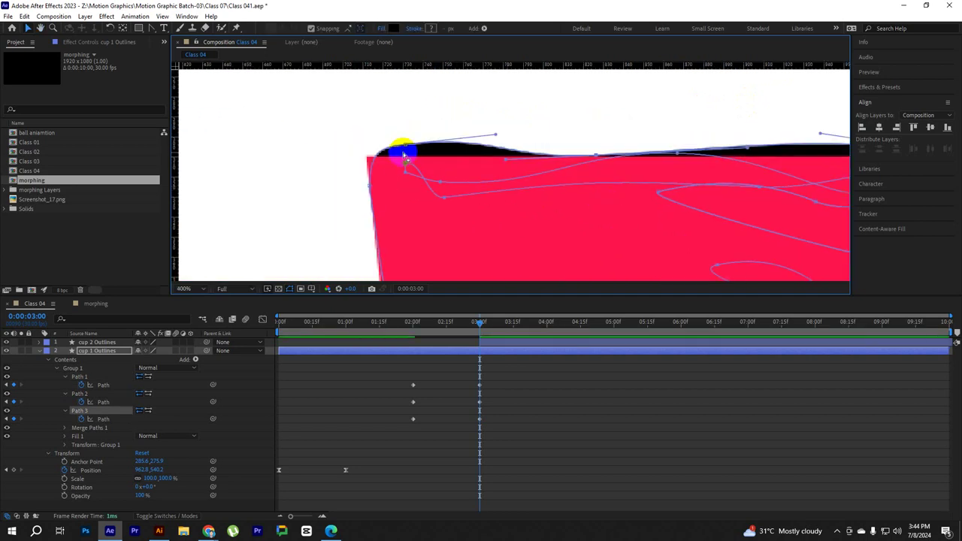
left_click_drag(405, 147, 369, 156)
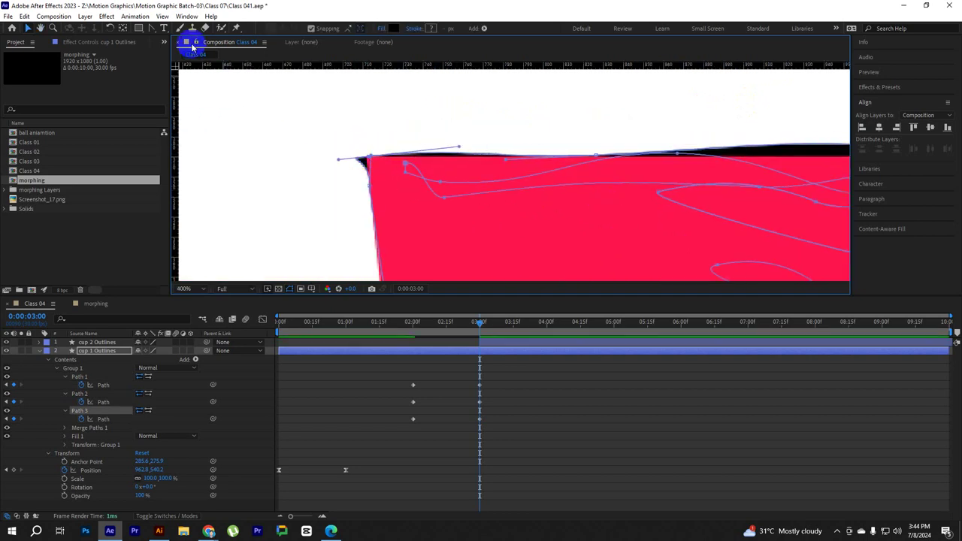
left_click_drag(600, 189, 532, 180)
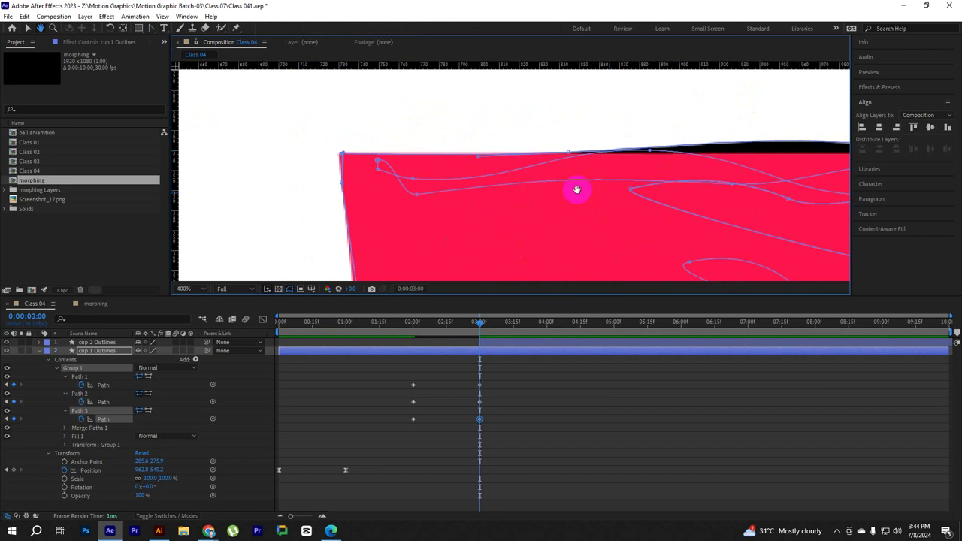
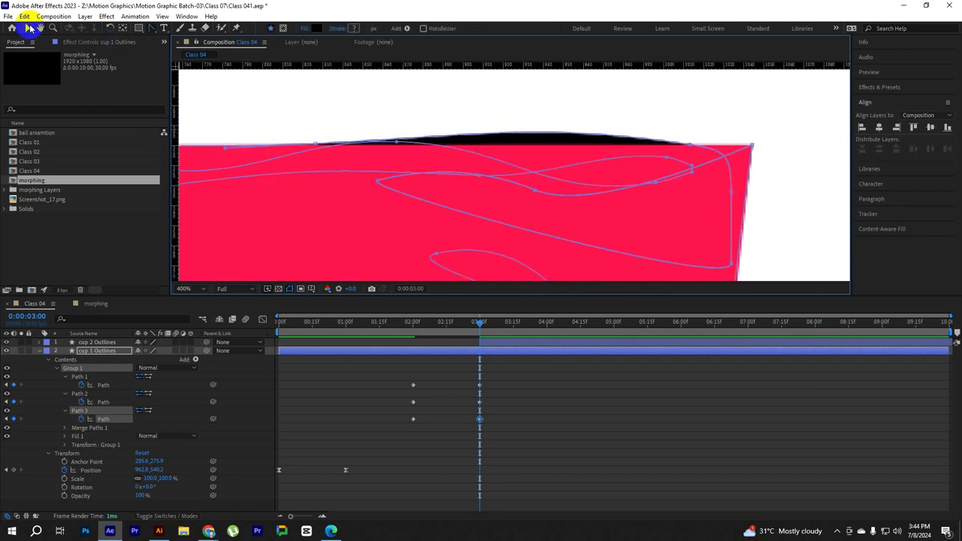
Drag Path 3's top-edge vertex and handle left to flatten the bump on the cup rim
left_click(28, 28)
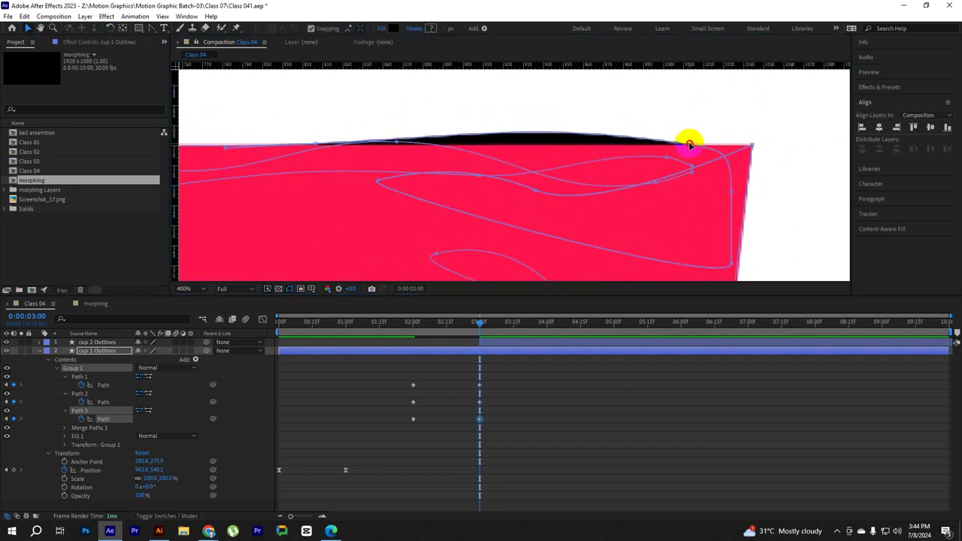
left_click_drag(689, 145, 544, 149)
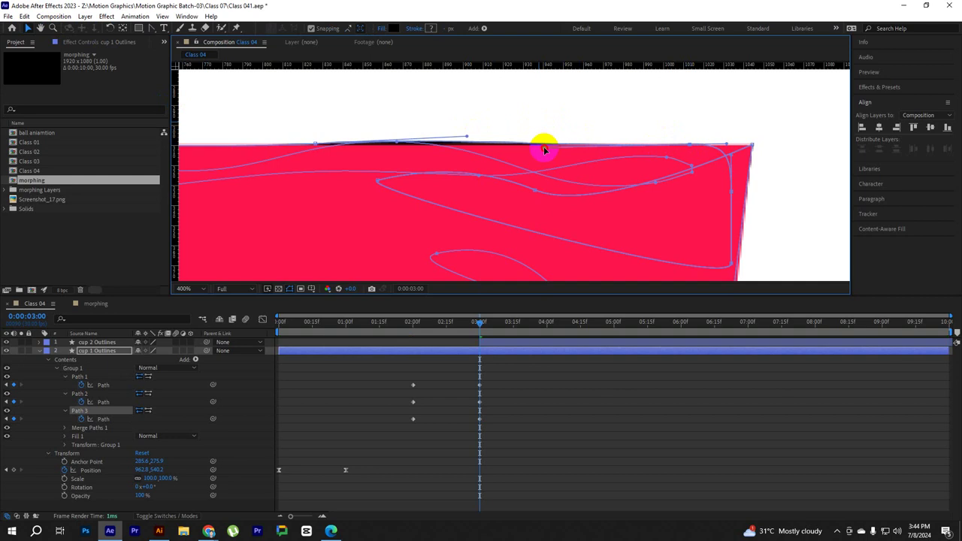
left_click_drag(544, 147, 305, 146)
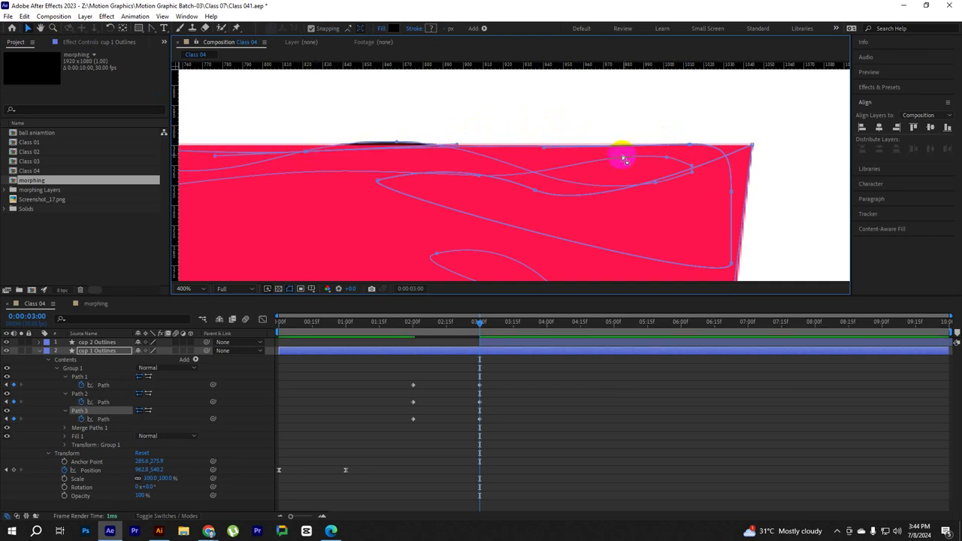
Zoom the viewer out to 50% and select the cup's shape group
scroll(571, 163, "down", 1)
scroll(576, 213, "down", 1)
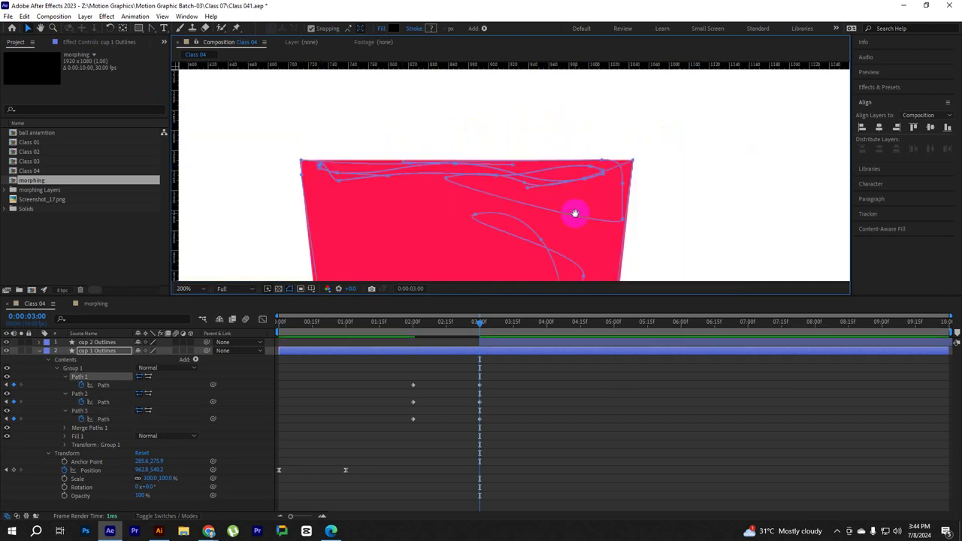
scroll(621, 135, "down", 1)
scroll(613, 195, "down", 1)
scroll(613, 195, "down", 2)
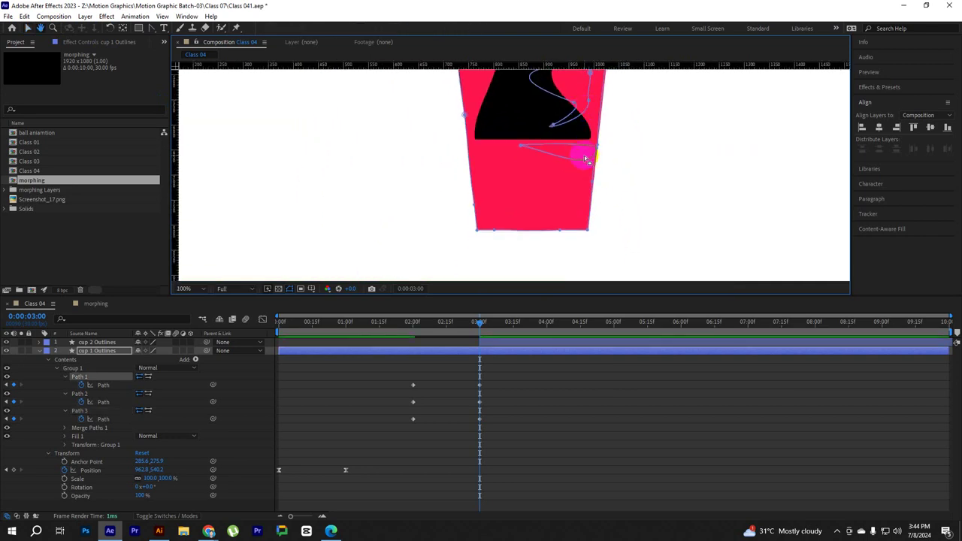
scroll(585, 157, "down", 1)
scroll(606, 227, "down", 1)
left_click(383, 362)
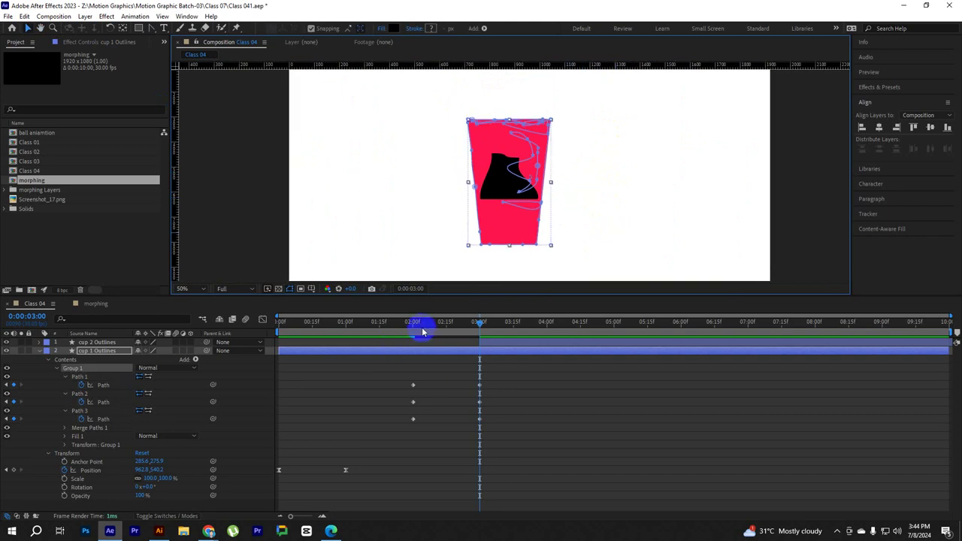
Delay cup 2 Outlines to start near 5:12 and preview the mug-to-cup morph from 1:14
left_click_drag(423, 331, 379, 331)
left_click(493, 394)
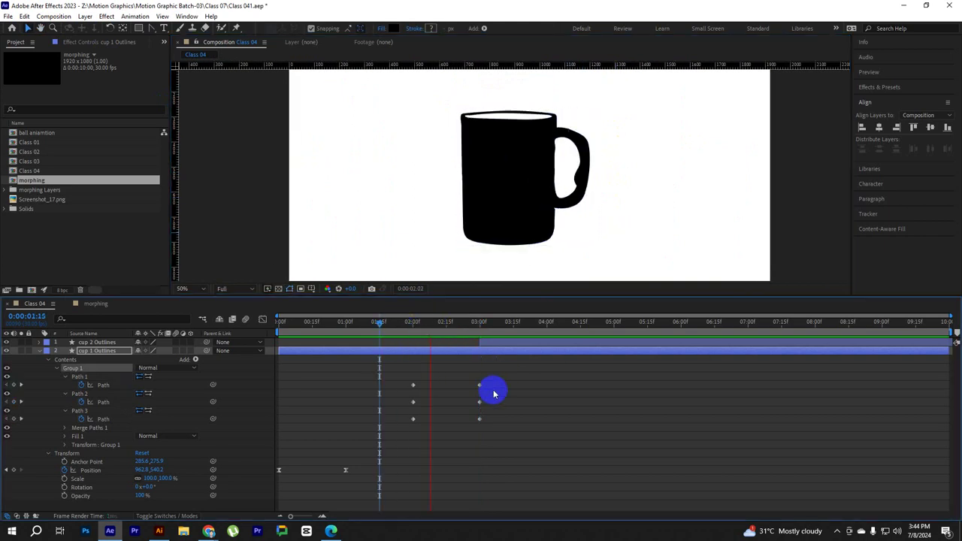
left_click(516, 344)
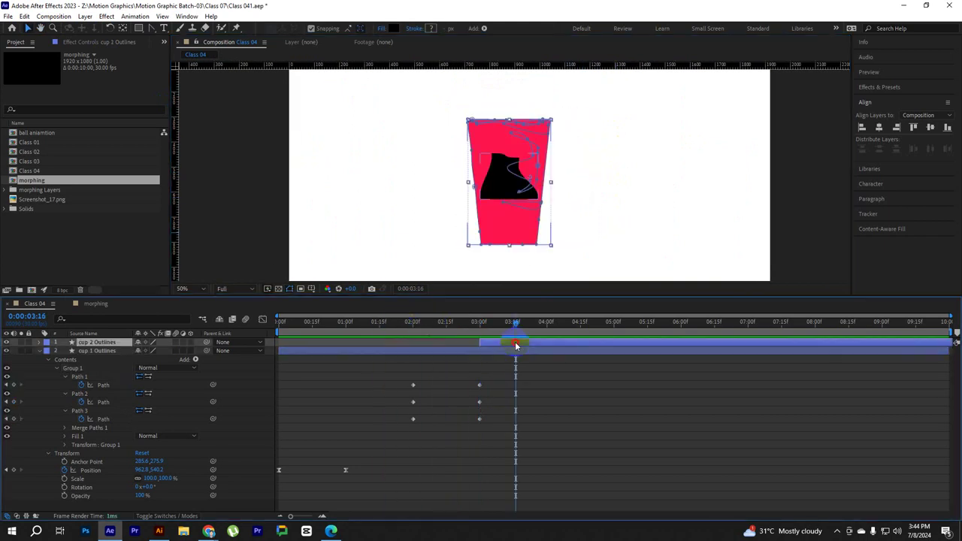
left_click_drag(516, 345, 644, 348)
left_click_drag(515, 323, 375, 329)
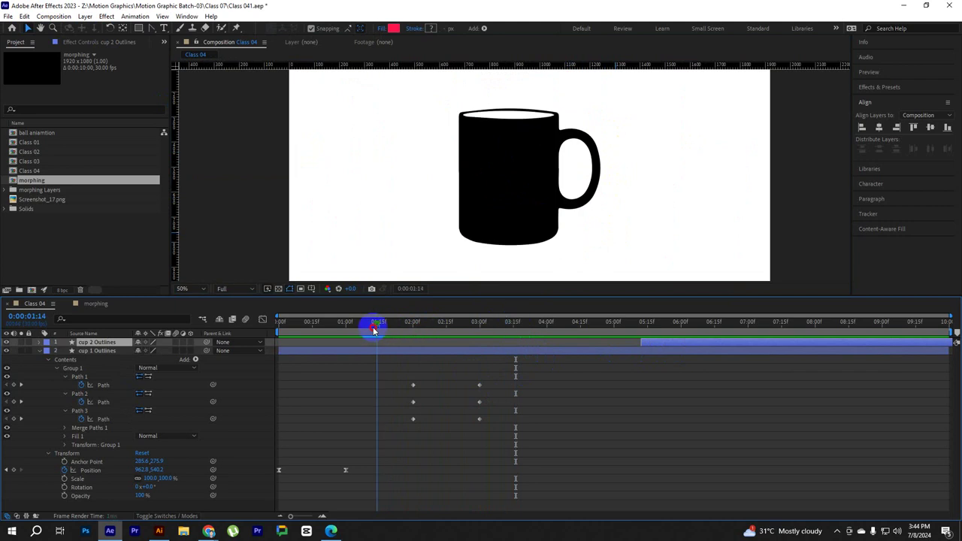
key("space")
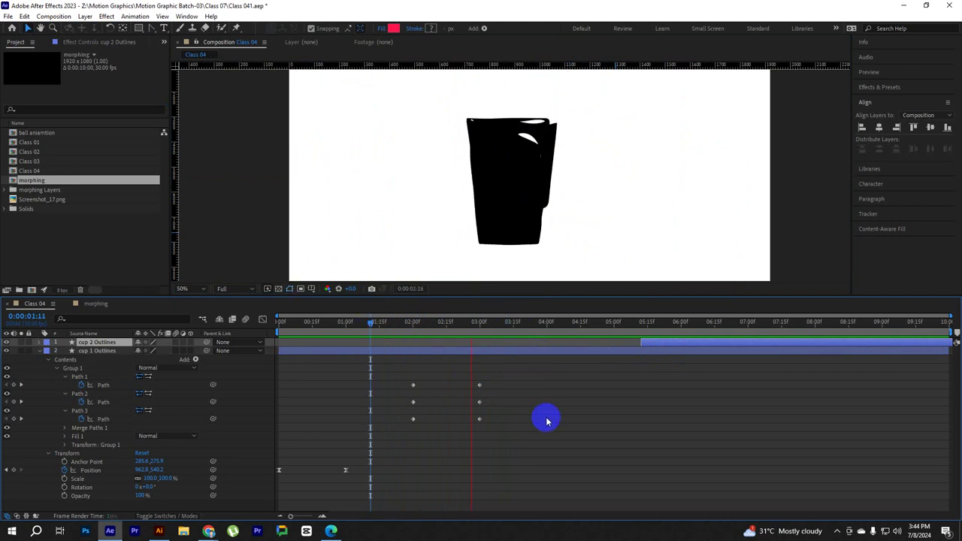
left_click(501, 144)
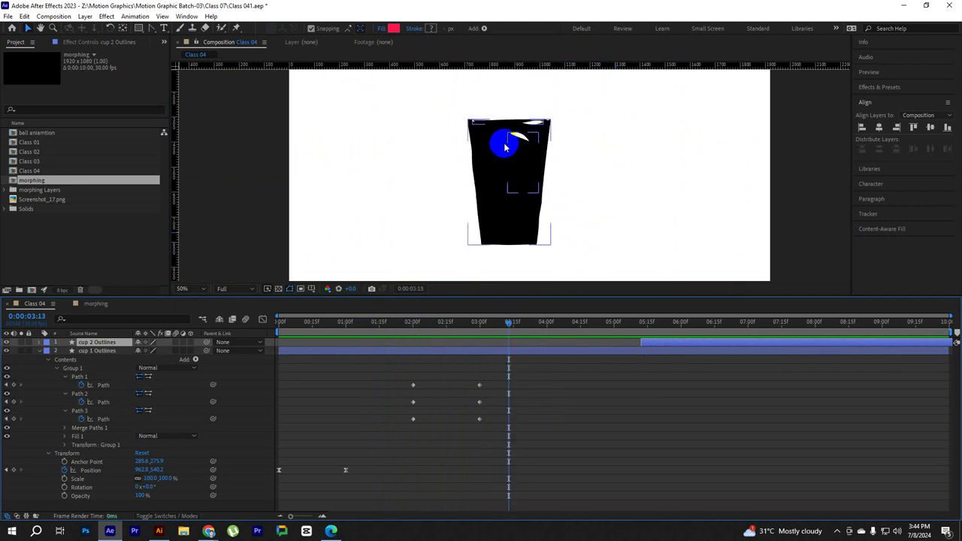
Reposition cup 2 Outlines to start around 5:00, then reselect cup 1 Outlines
left_click(512, 349)
left_click_drag(511, 322, 480, 323)
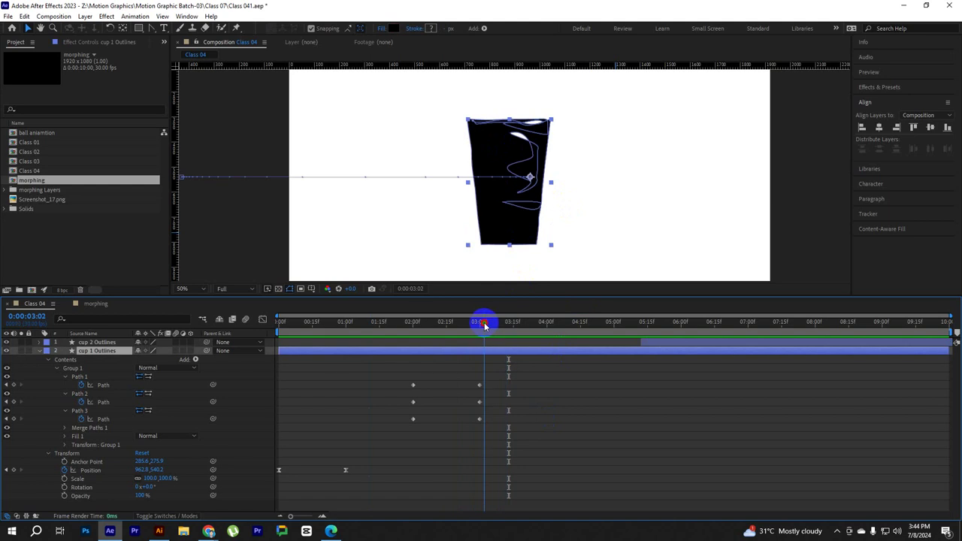
scroll(515, 173, "up", 2)
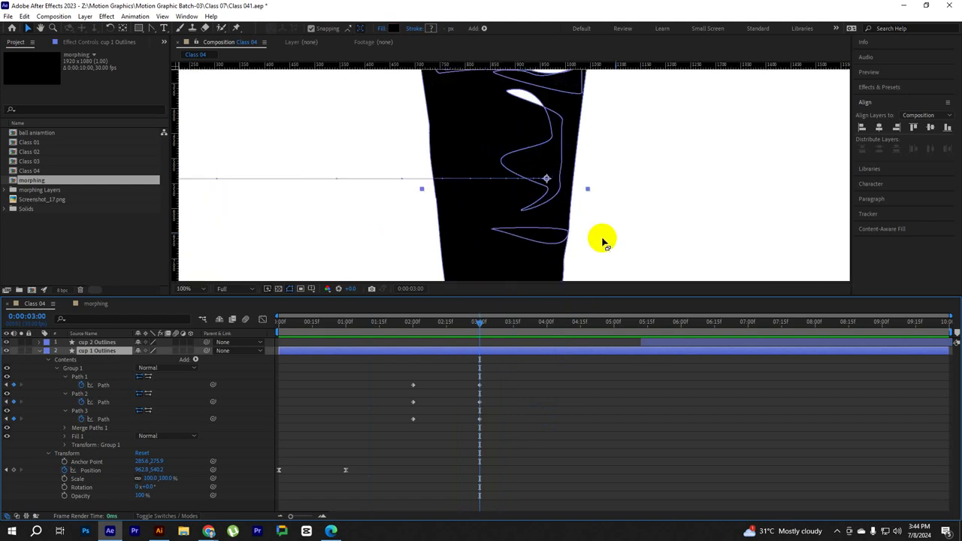
left_click(500, 342)
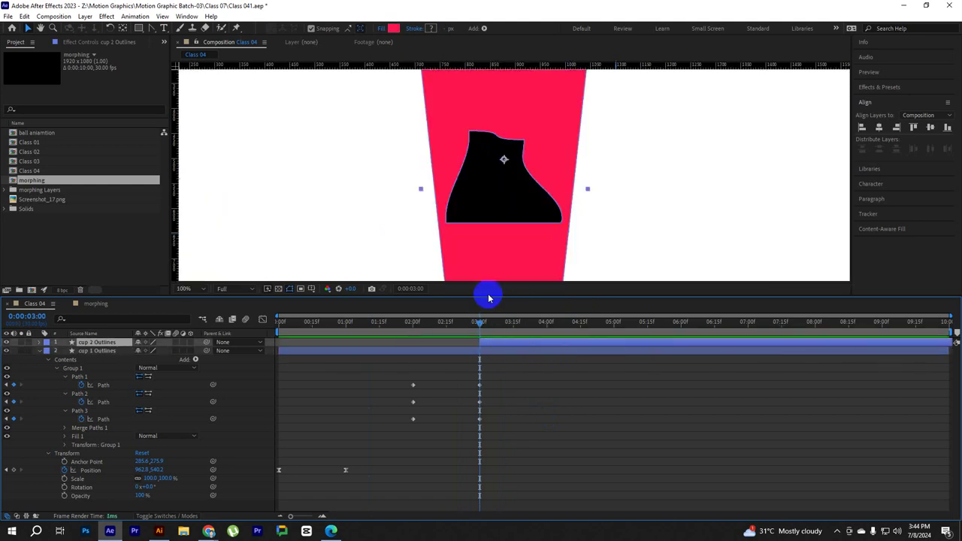
left_click_drag(506, 344, 650, 342)
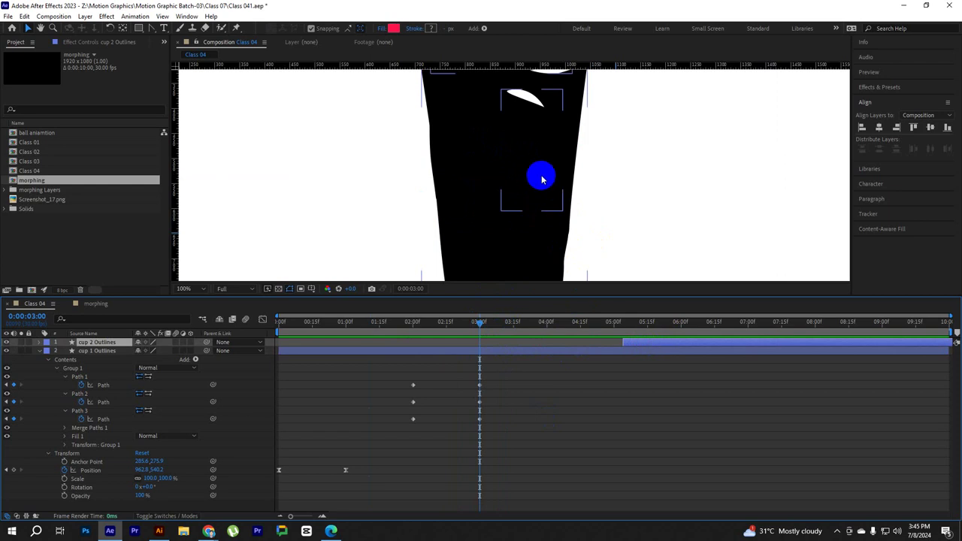
left_click_drag(541, 176, 541, 198)
left_click(478, 323)
left_click_drag(476, 328, 520, 333)
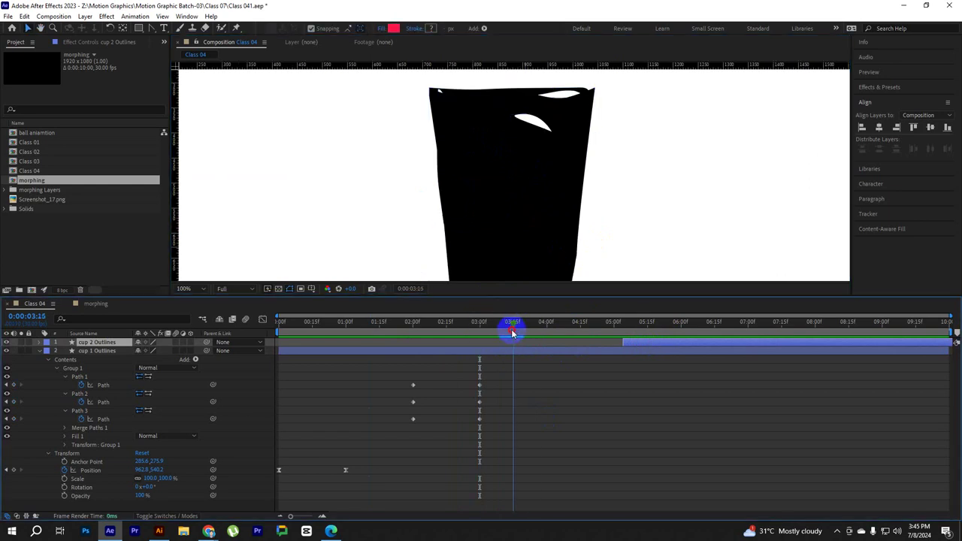
left_click(522, 350)
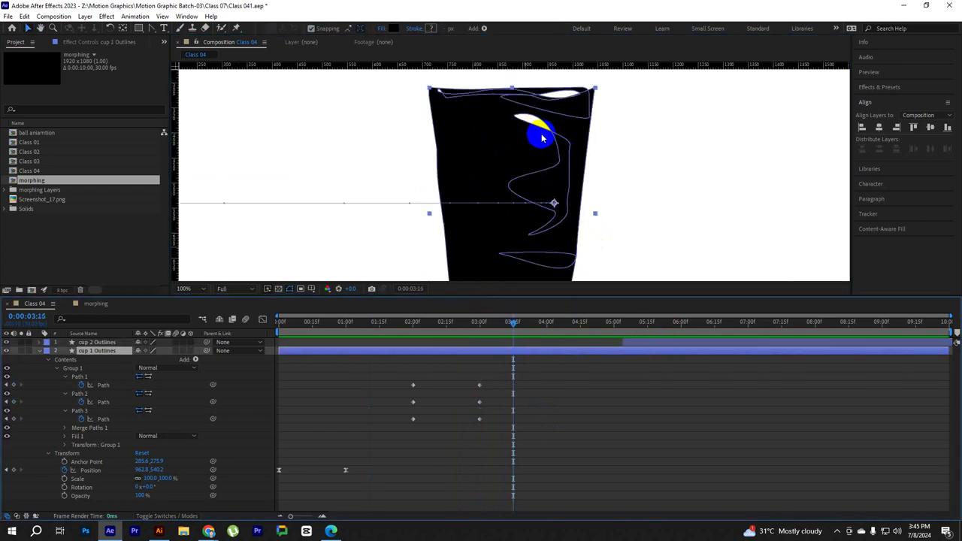
At 3:15, drag Path 2 vertices and handles to reshape the white curve and jaw
left_click(102, 385)
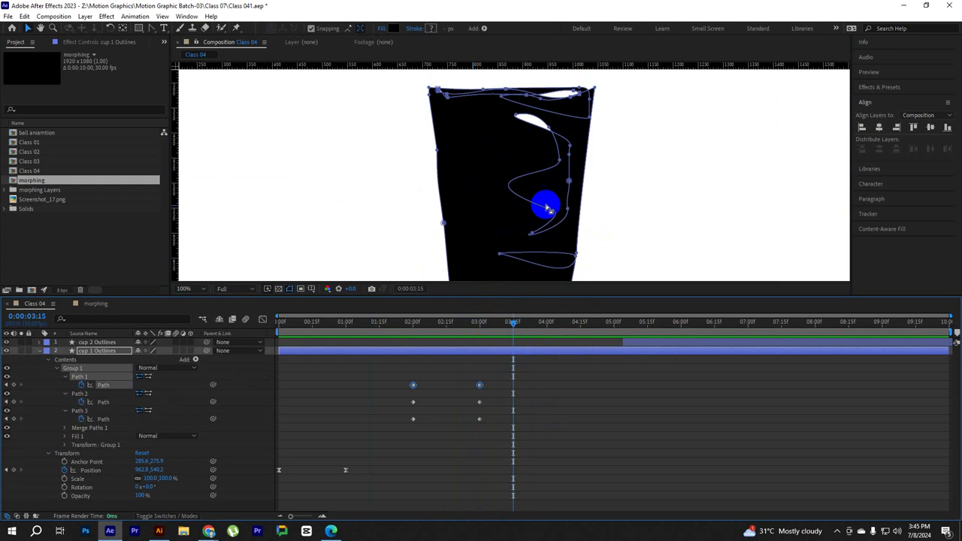
left_click_drag(570, 181, 487, 186)
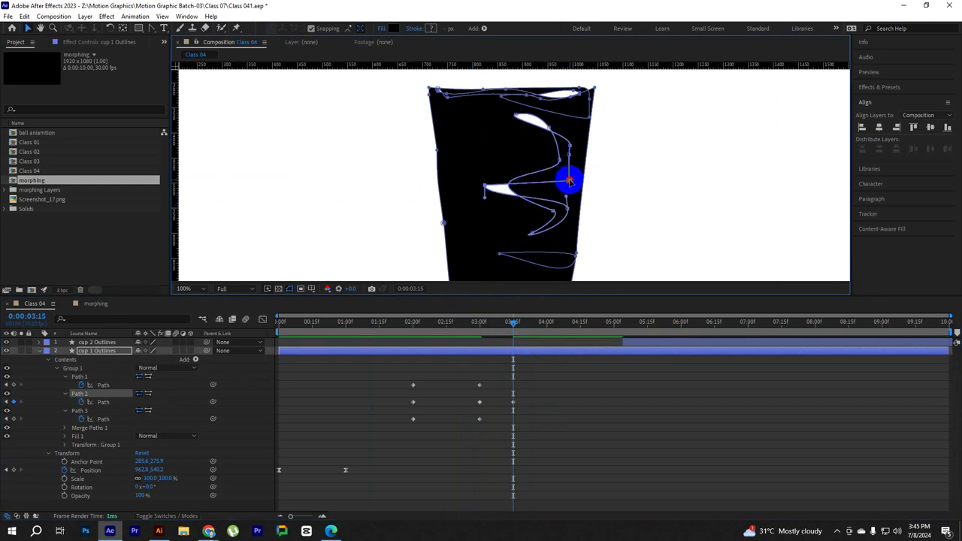
mouse_move(570, 181)
left_mouse_down()
mouse_move(581, 155)
mouse_move(511, 192)
left_mouse_up()
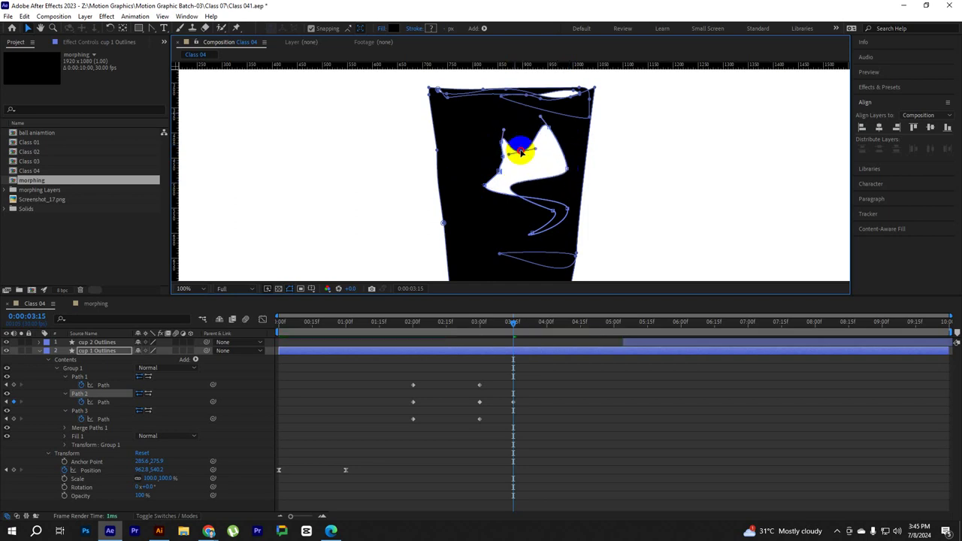
mouse_move(487, 185)
left_mouse_down()
mouse_move(497, 222)
mouse_move(557, 216)
mouse_move(555, 167)
left_mouse_up()
left_click(544, 218)
scroll(544, 218, "up", 2)
scroll(612, 183, "down", 1)
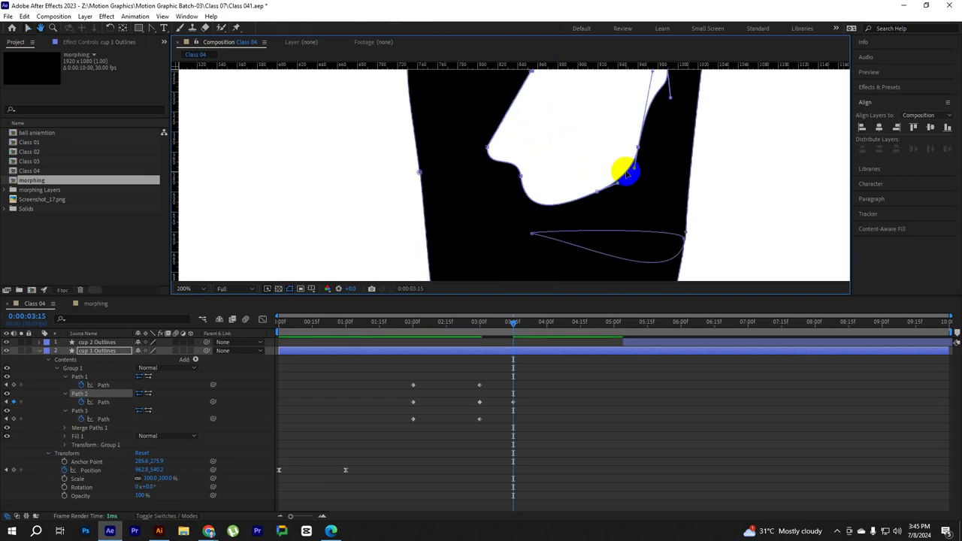
left_click_drag(599, 192, 617, 200)
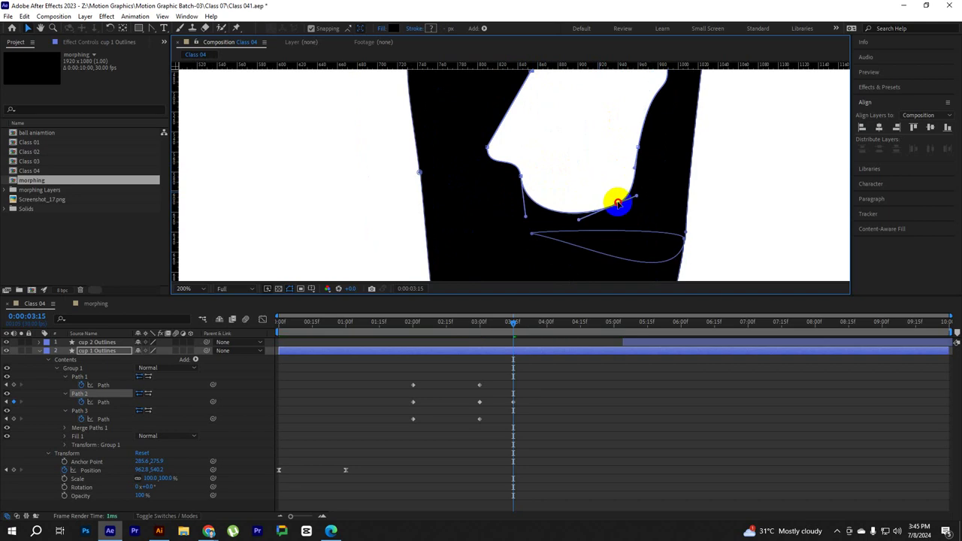
Convert the jaw and mouth vertices to sharp corners and move the mouth vertex down-left
left_click(151, 28)
left_click(613, 202)
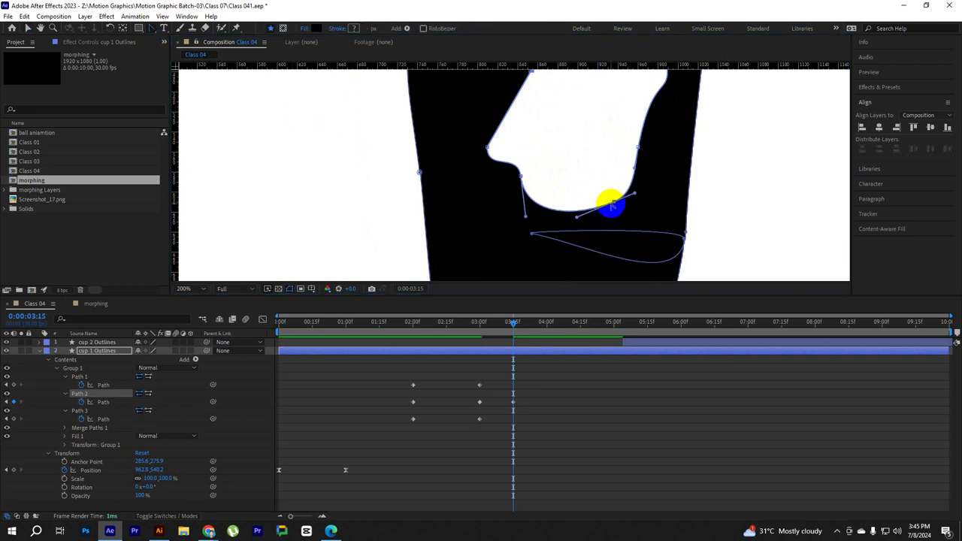
left_click_drag(522, 177, 533, 183)
left_click(520, 179)
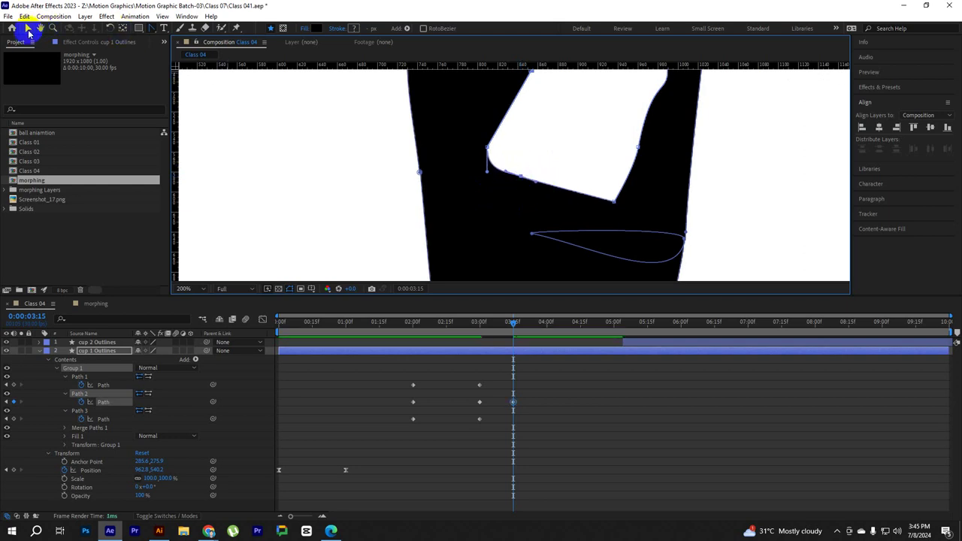
left_click(28, 29)
left_click_drag(519, 178, 499, 205)
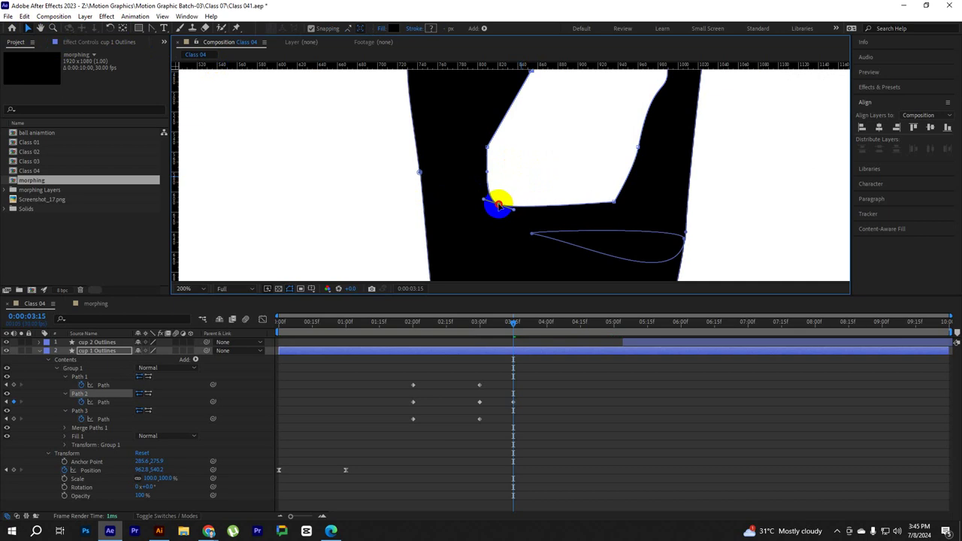
Pull the white shape's upper-left corner and upper-right peak down, and lower a Path 1 vertex
scroll(536, 161, "down", 2)
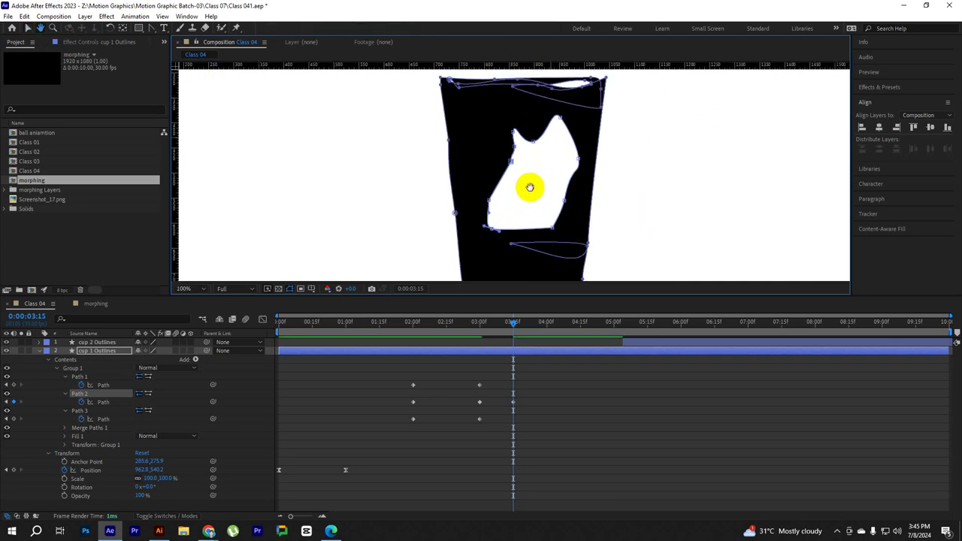
mouse_move(517, 143)
left_mouse_down()
mouse_move(484, 158)
mouse_move(514, 129)
mouse_move(527, 156)
mouse_move(517, 155)
mouse_move(585, 164)
mouse_move(576, 167)
left_mouse_up()
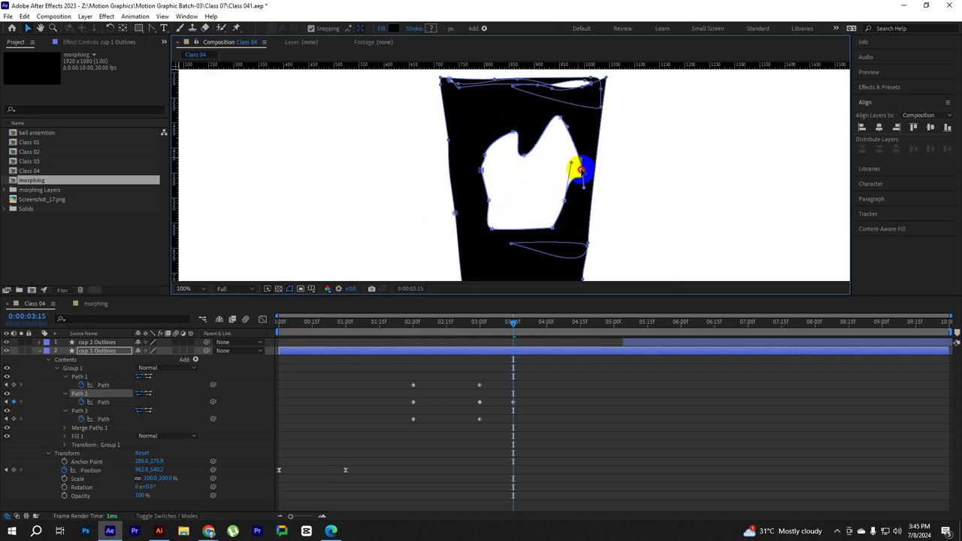
mouse_move(564, 120)
left_mouse_down()
mouse_move(561, 151)
mouse_move(516, 187)
left_mouse_up()
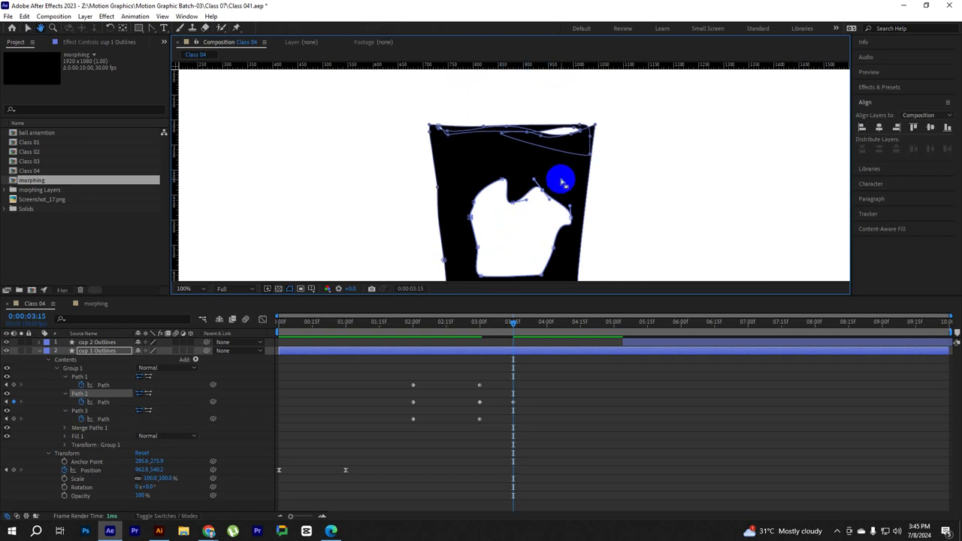
scroll(569, 138, "up", 3)
scroll(594, 146, "down", 3)
scroll(647, 155, "up", 2)
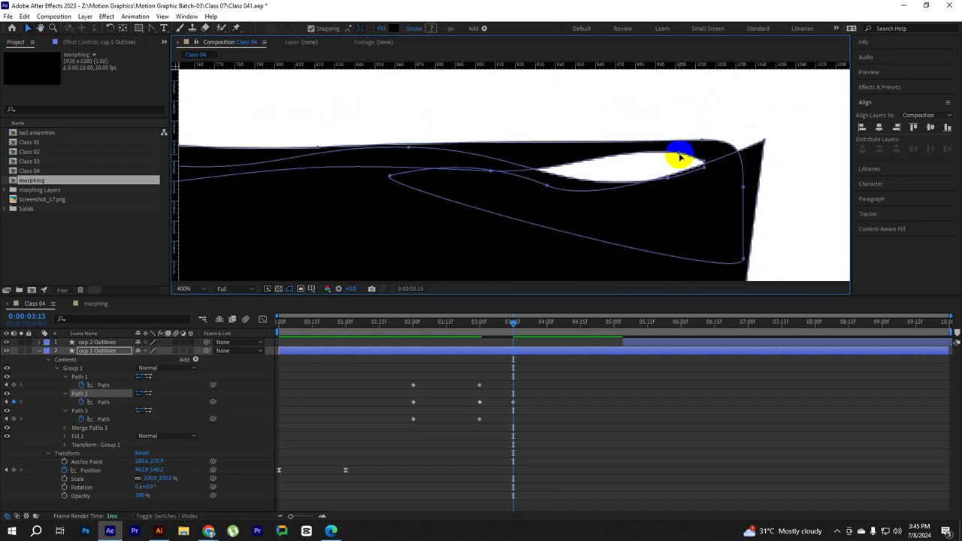
mouse_move(677, 156)
left_mouse_down()
mouse_move(674, 201)
mouse_move(700, 163)
mouse_move(710, 176)
left_mouse_up()
Pan the 400% viewer, zoom back out to 50%, and deselect the cup path and layer
scroll(647, 175, "right", 3)
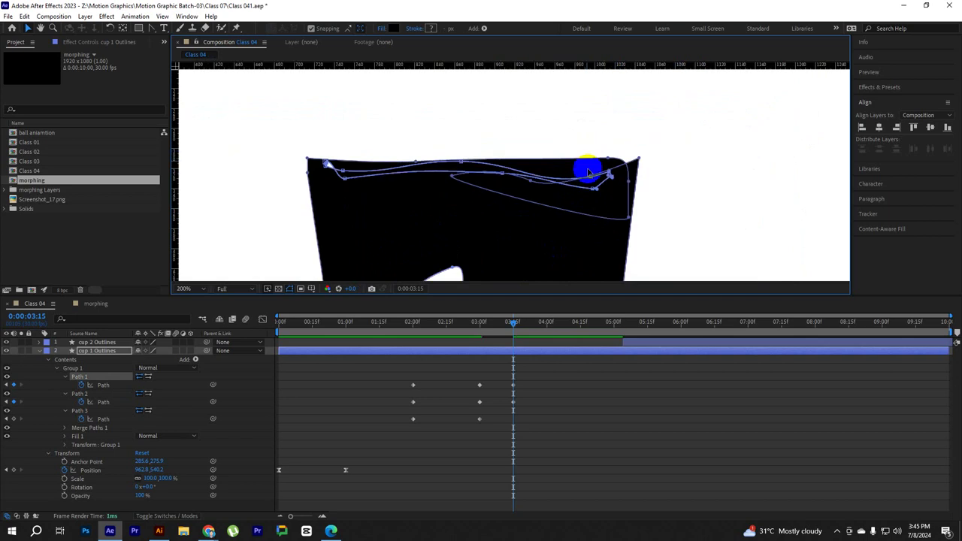
scroll(602, 180, "down", 2)
scroll(414, 173, "right", 3)
scroll(451, 226, "up", 2)
scroll(421, 214, "left", 3)
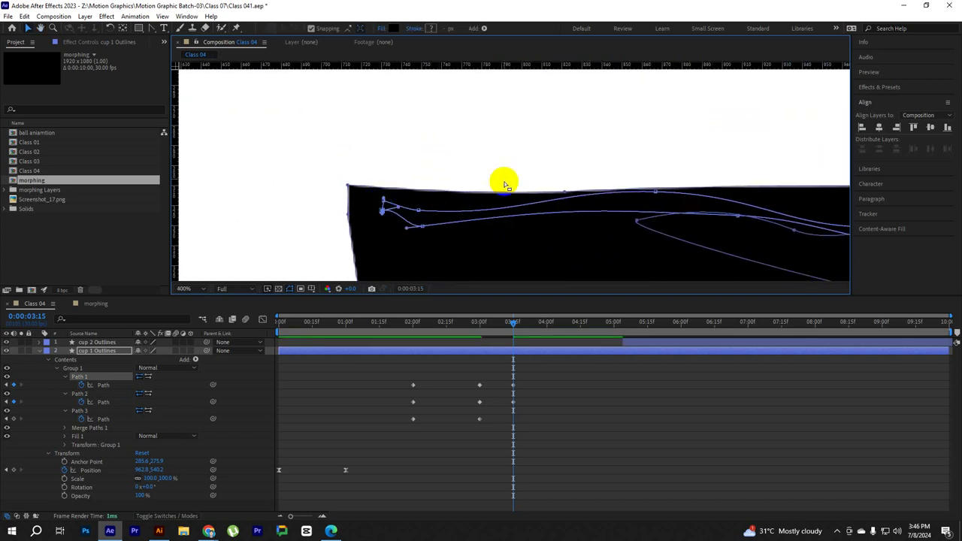
scroll(500, 183, "down", 5)
left_click(633, 191)
left_click(612, 236)
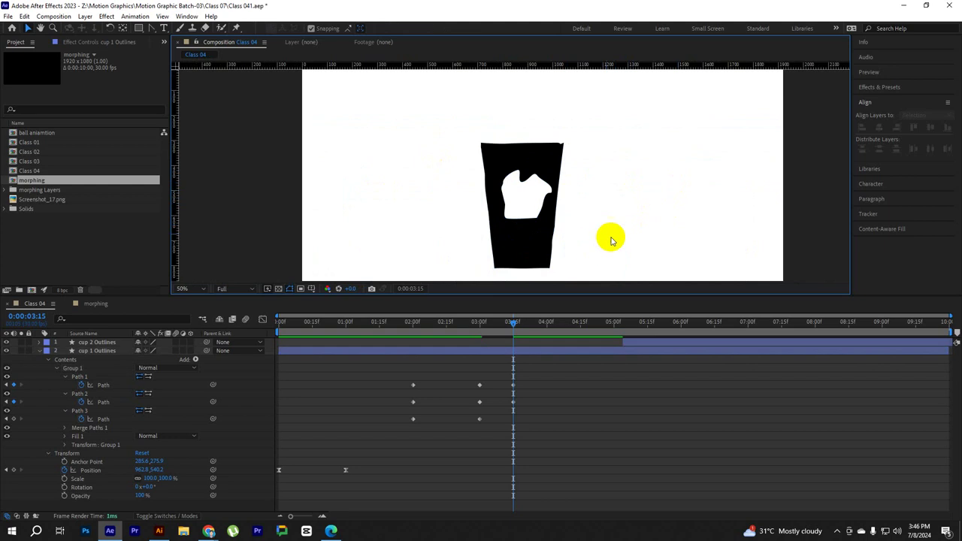
Preview the mug-to-cup morph from the start, stopping at 4:00
left_click_drag(516, 325, 312, 325)
key("space")
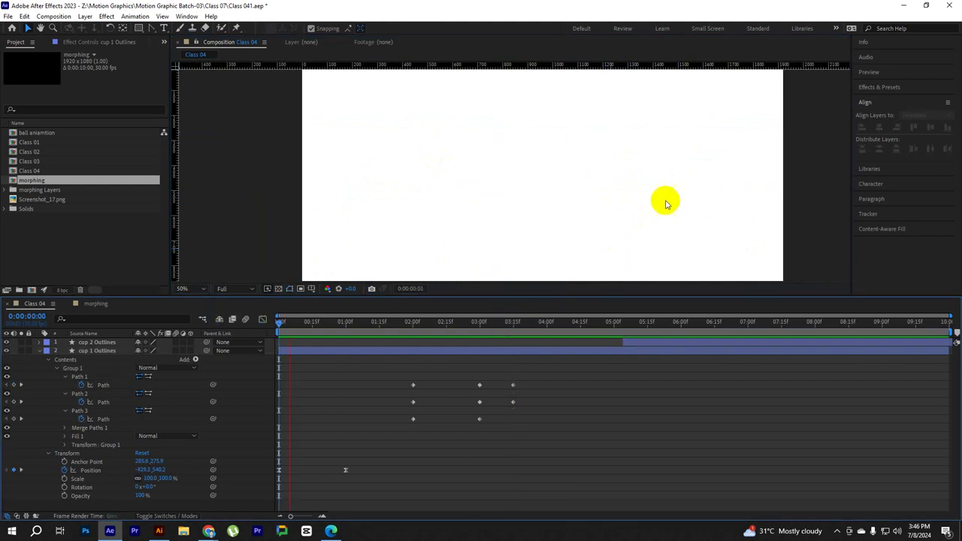
scroll(615, 180, "down", 4)
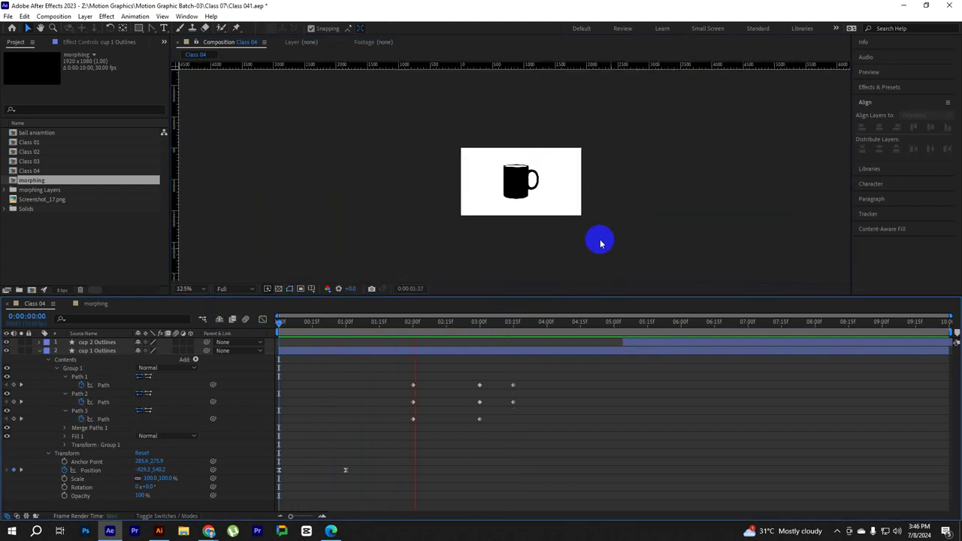
scroll(541, 199, "up", 1)
key("space")
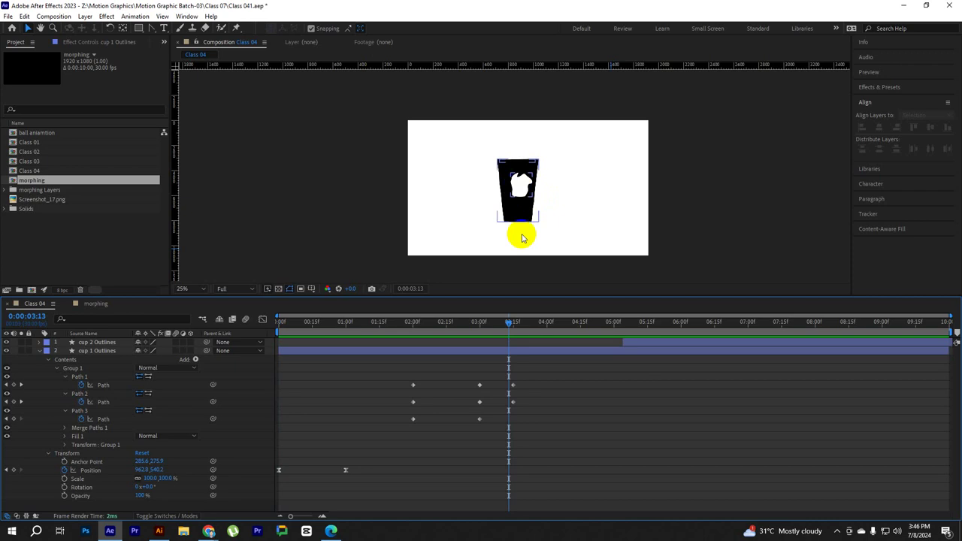
left_click(576, 278)
key("space")
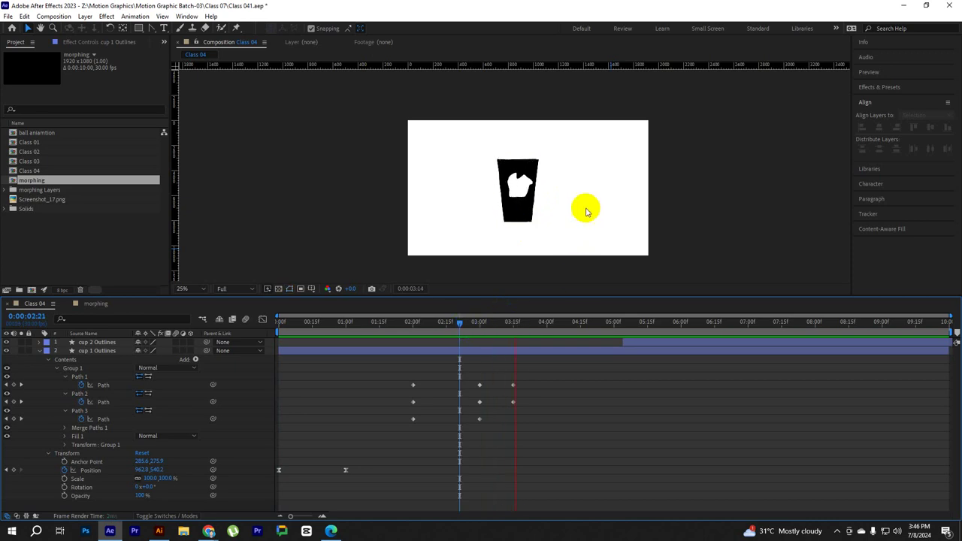
left_click(569, 339)
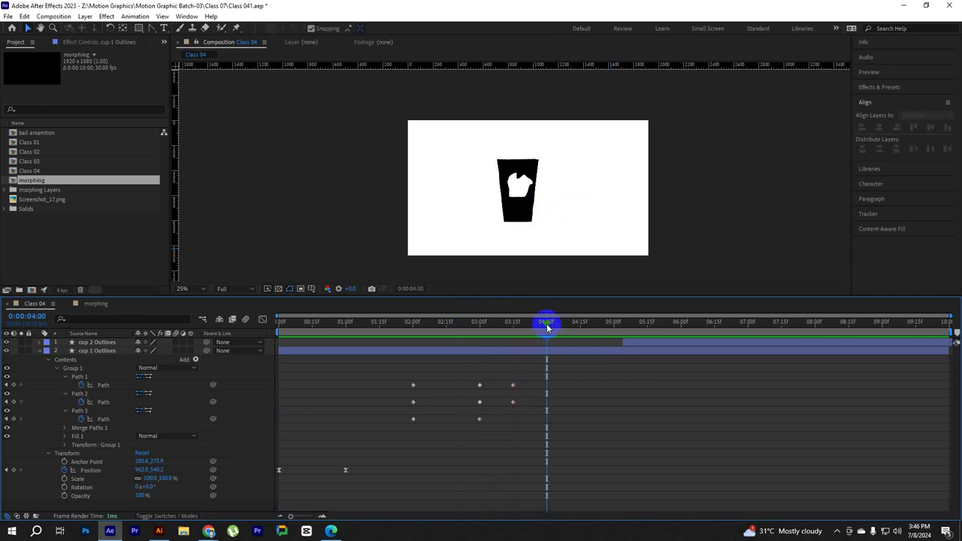
Shift the 3:15 Path keyframes earlier to about 3:08 and preview the morph again
left_click_drag(501, 335, 496, 335)
mouse_move(548, 380)
left_mouse_down()
mouse_move(509, 408)
mouse_move(498, 385)
left_mouse_up()
left_click_drag(493, 321, 284, 316)
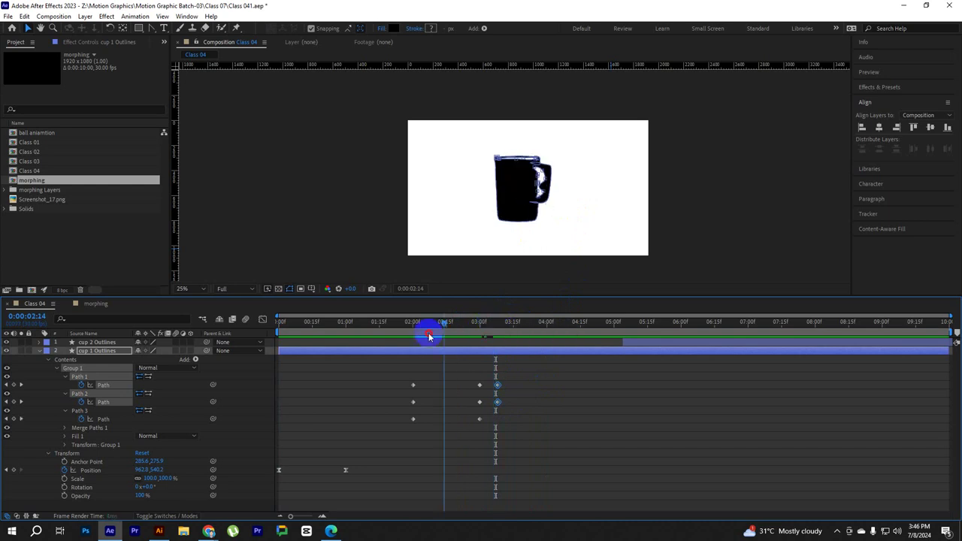
key("space")
scroll(544, 198, "up", 2)
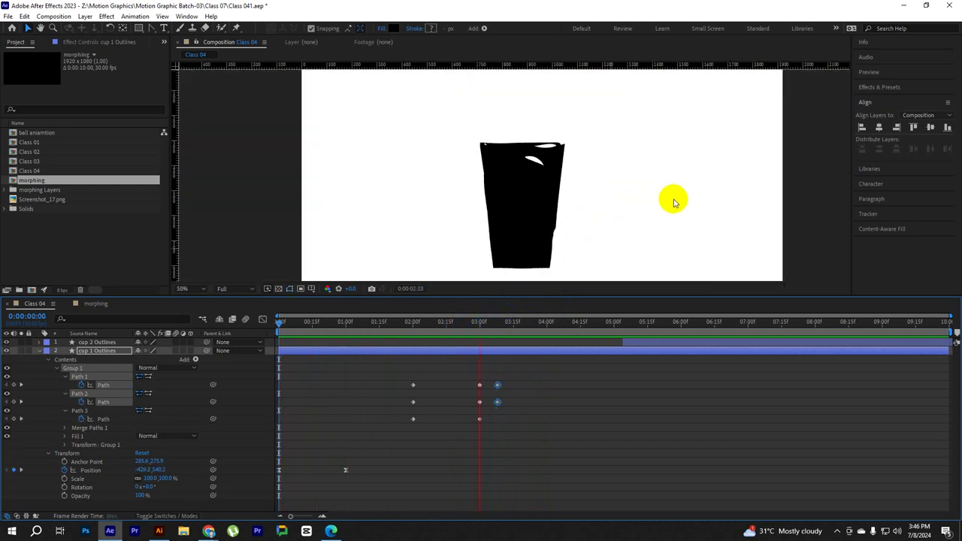
key("space")
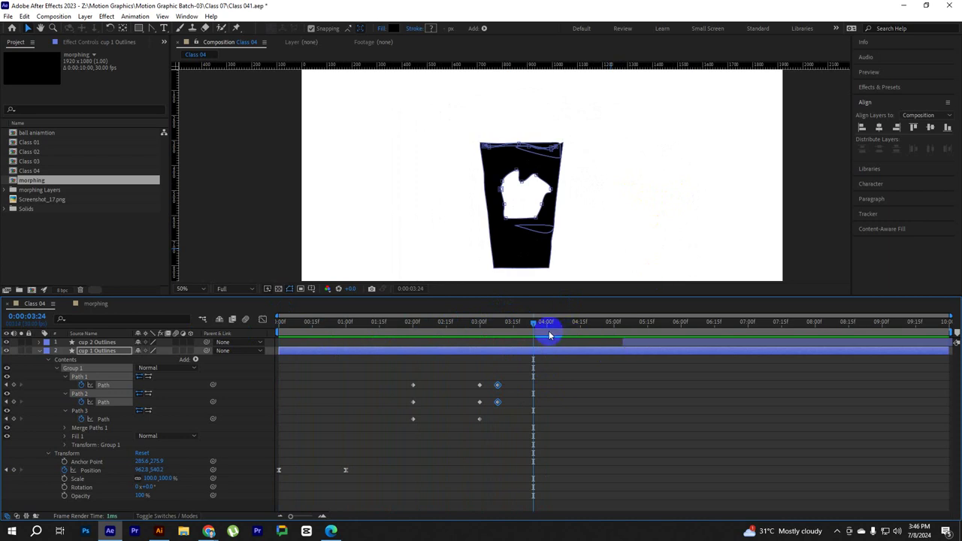
Make the pink cup 2 layer start at the 3:08 playhead, then select cup 1 Outlines
left_click_drag(535, 323, 504, 327)
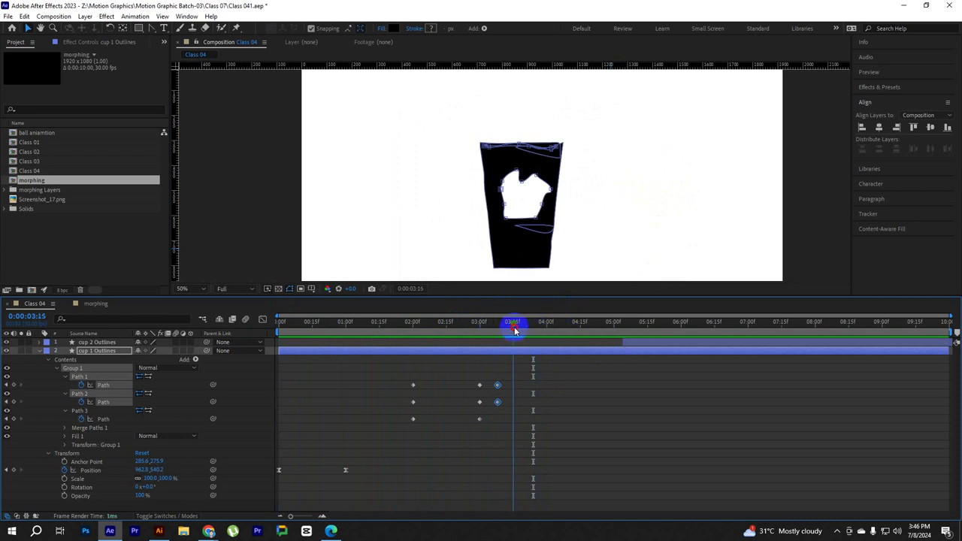
mouse_move(638, 343)
left_mouse_down()
mouse_move(532, 343)
mouse_move(497, 325)
mouse_move(521, 336)
left_mouse_up()
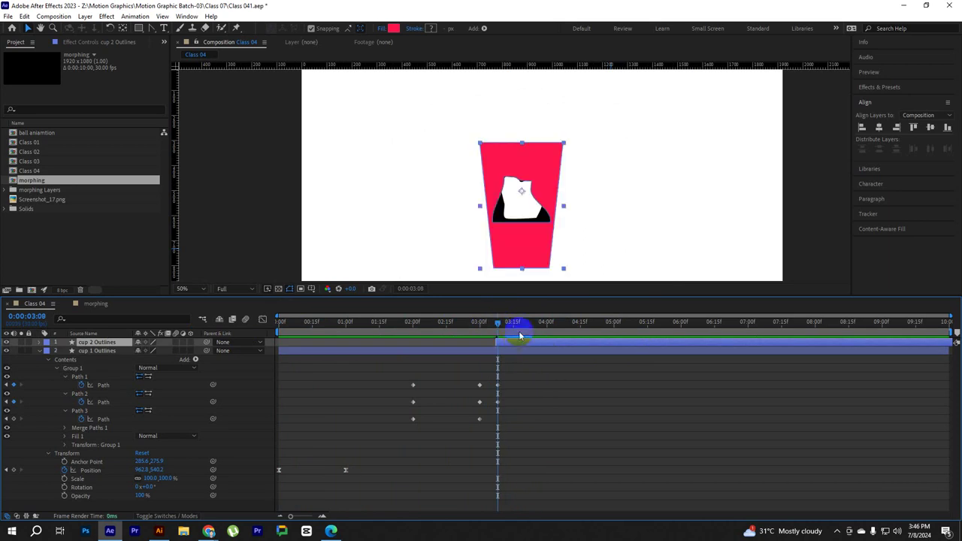
scroll(509, 215, "up", 2)
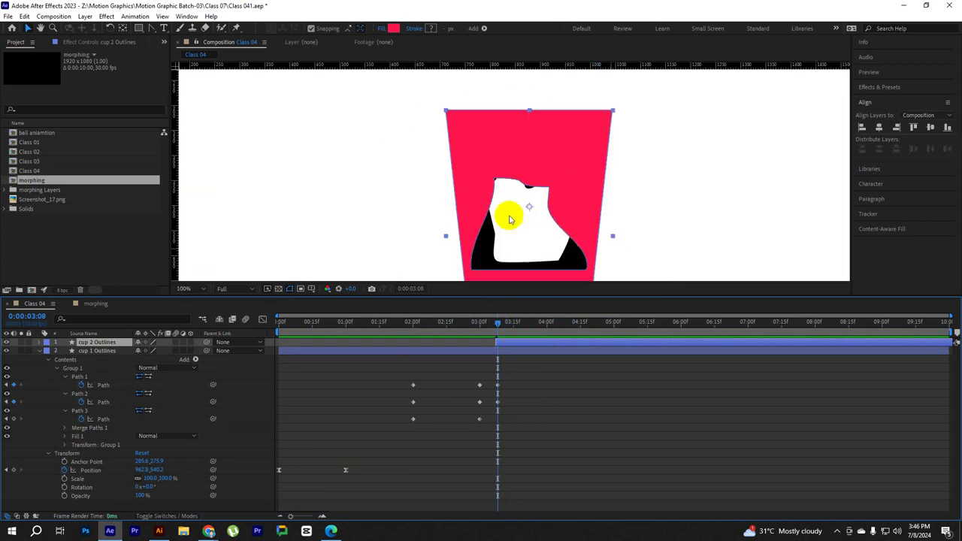
left_click(503, 351)
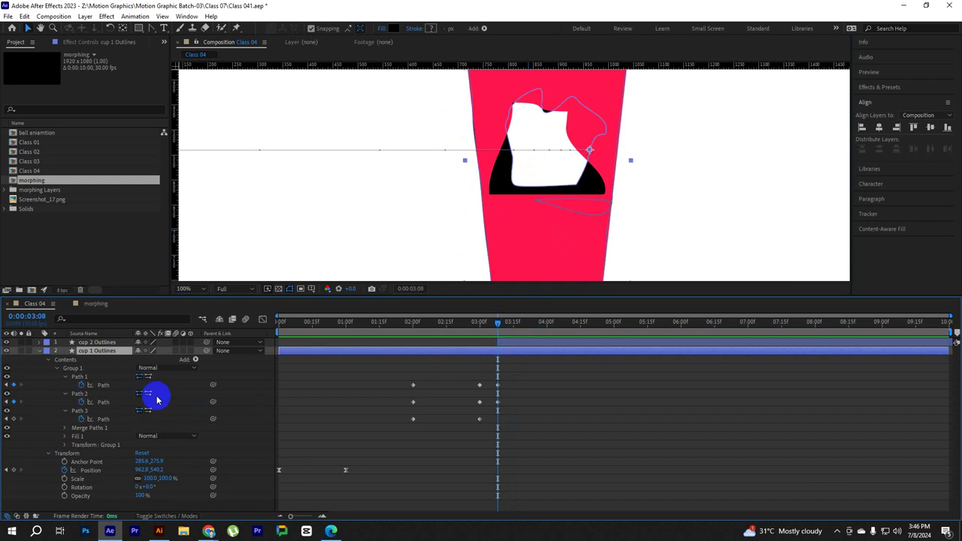
Select Path 1 at 3:08 and pull the inner shape's lower-left corner down and left
left_click(103, 385)
scroll(526, 188, "up", 2)
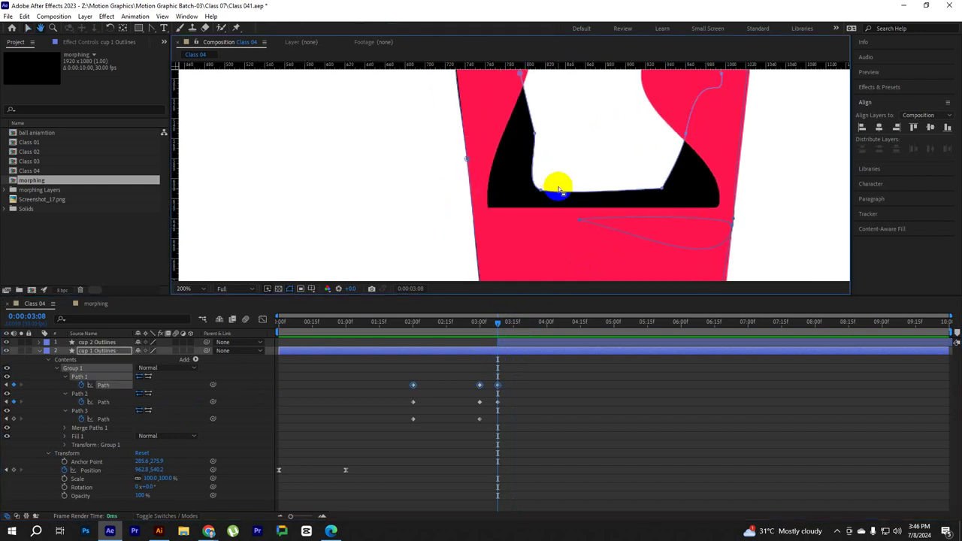
left_click_drag(541, 189, 493, 210)
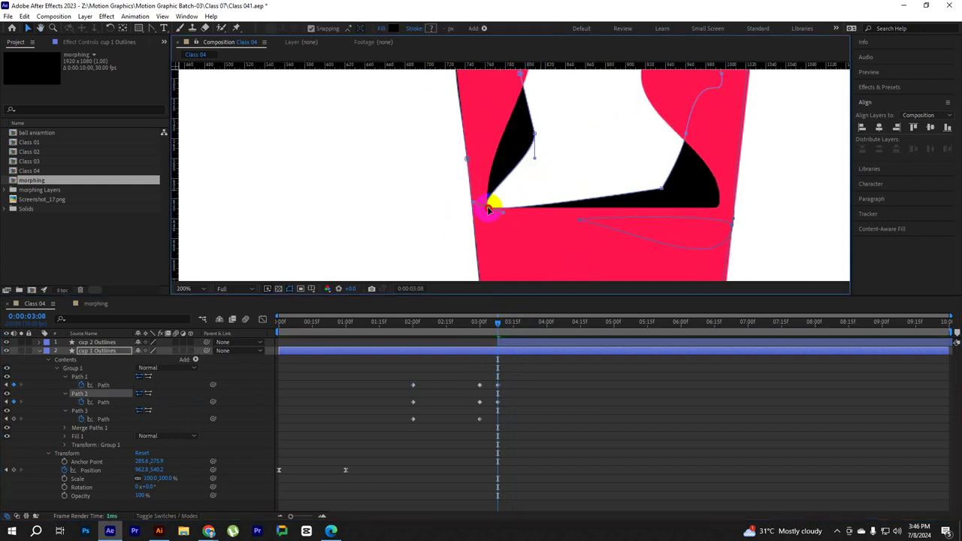
mouse_move(655, 189)
left_mouse_down()
mouse_move(579, 181)
mouse_move(639, 208)
mouse_move(606, 200)
mouse_move(615, 192)
mouse_move(675, 213)
mouse_move(617, 167)
left_mouse_up()
scroll(675, 216, "left", 2)
scroll(684, 199, "up", 3)
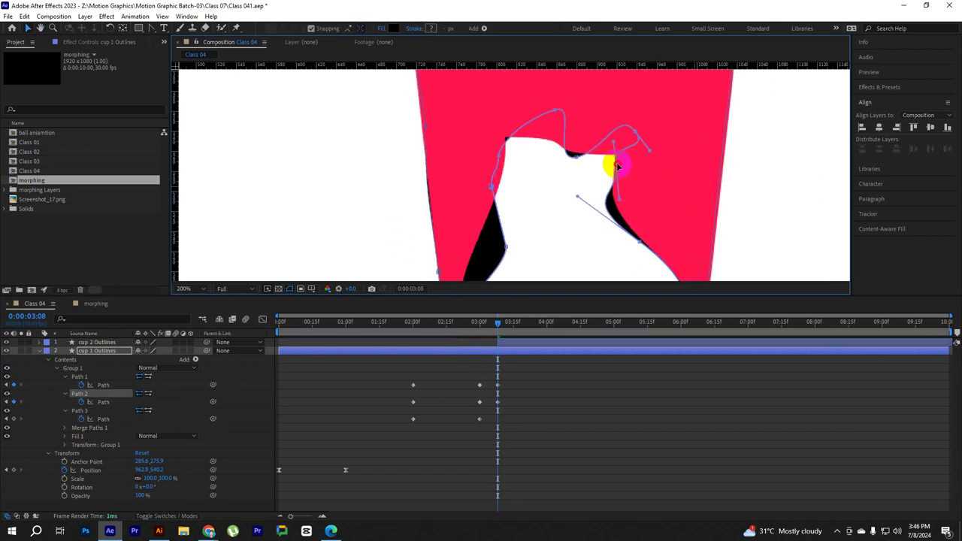
Reshape a corner's bezier handles, then convert that vertex to a sharp corner
left_click_drag(634, 133, 597, 155)
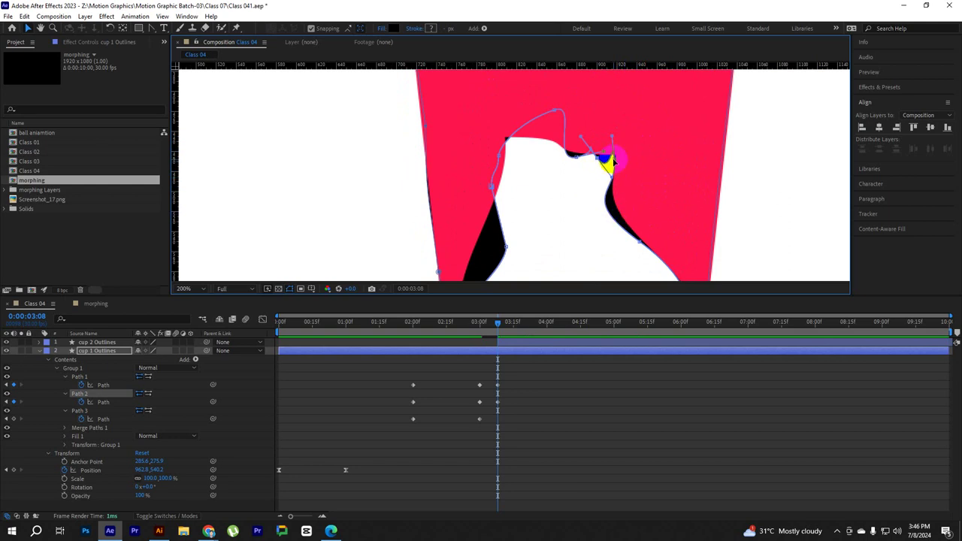
left_click_drag(613, 160, 647, 189)
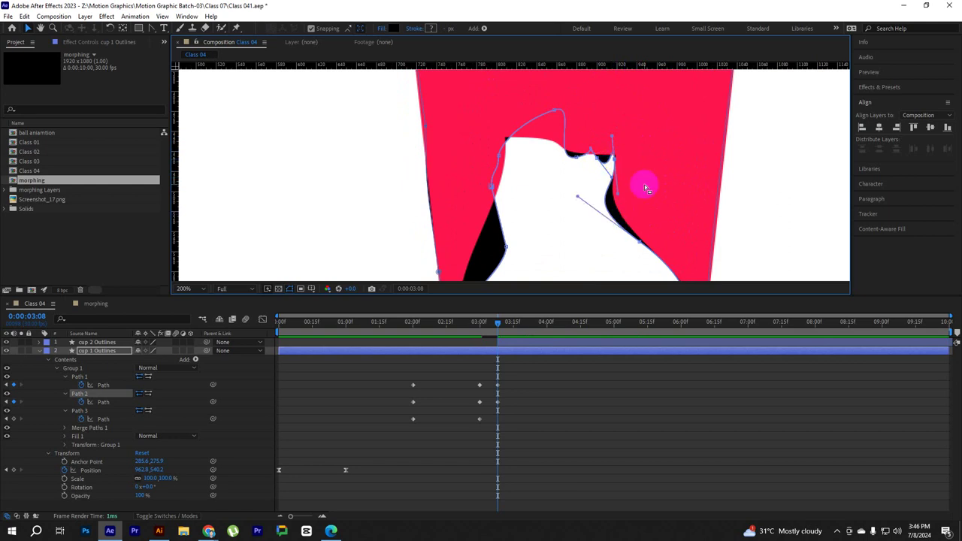
left_click(151, 29)
left_click(613, 159)
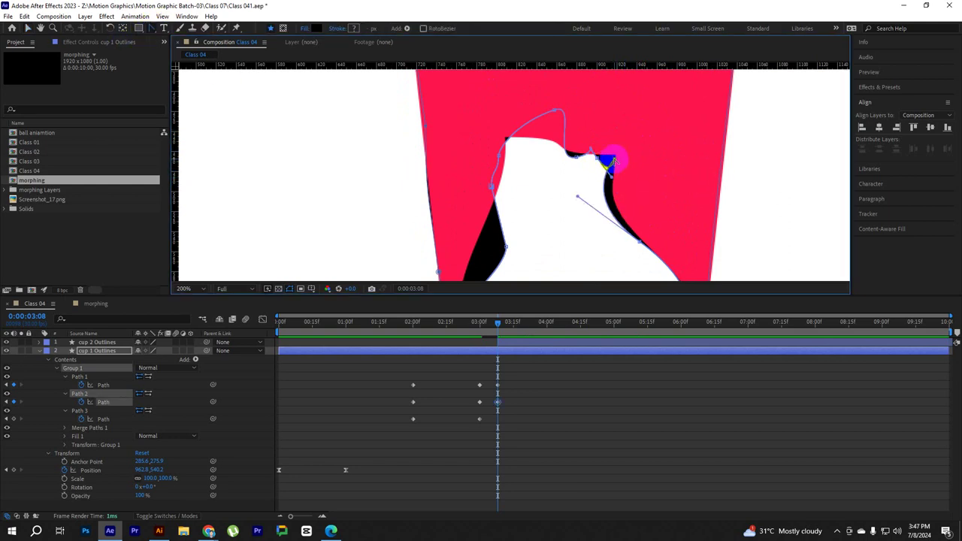
Reshape the inner shape's top-right corner curve along the top edge, then collapse its handles
scroll(606, 160, "up", 3)
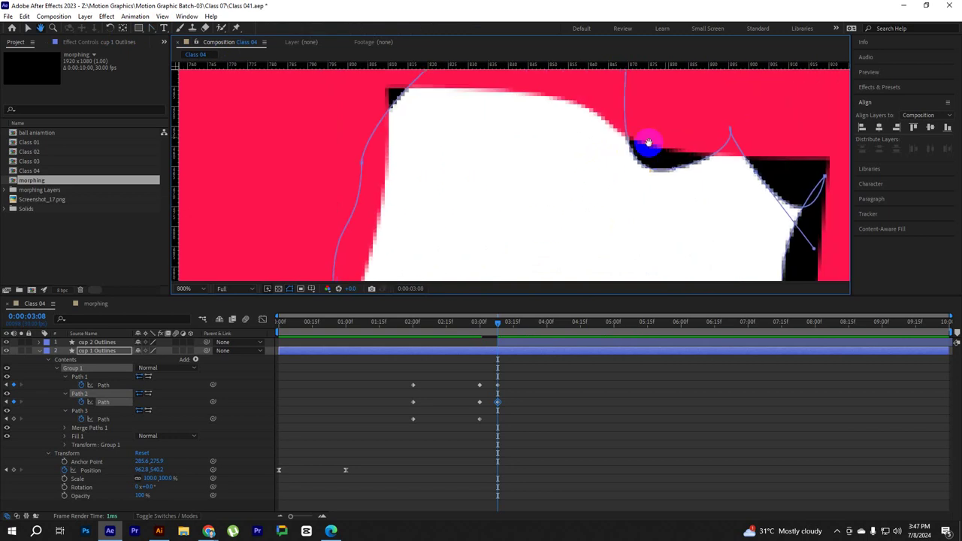
left_click(40, 28)
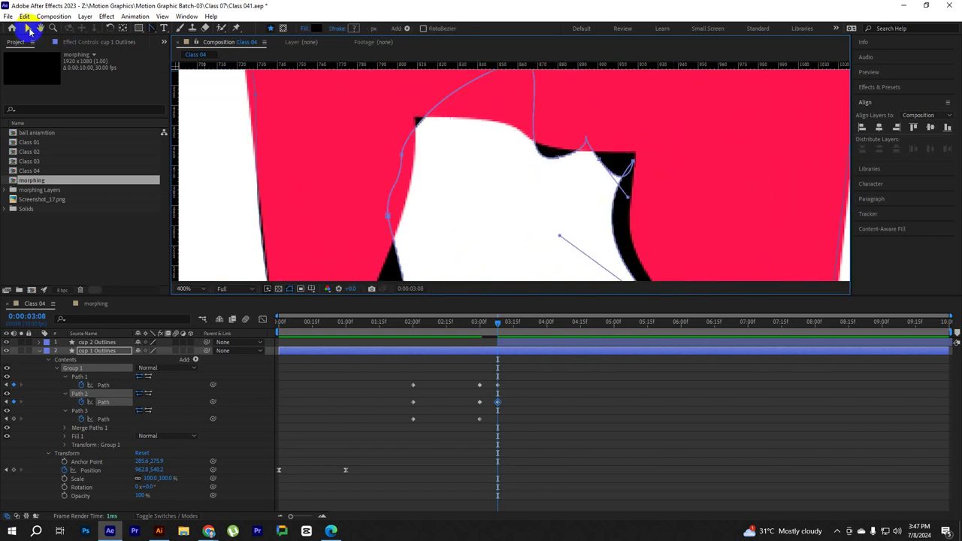
left_click(29, 29)
left_click(306, 200)
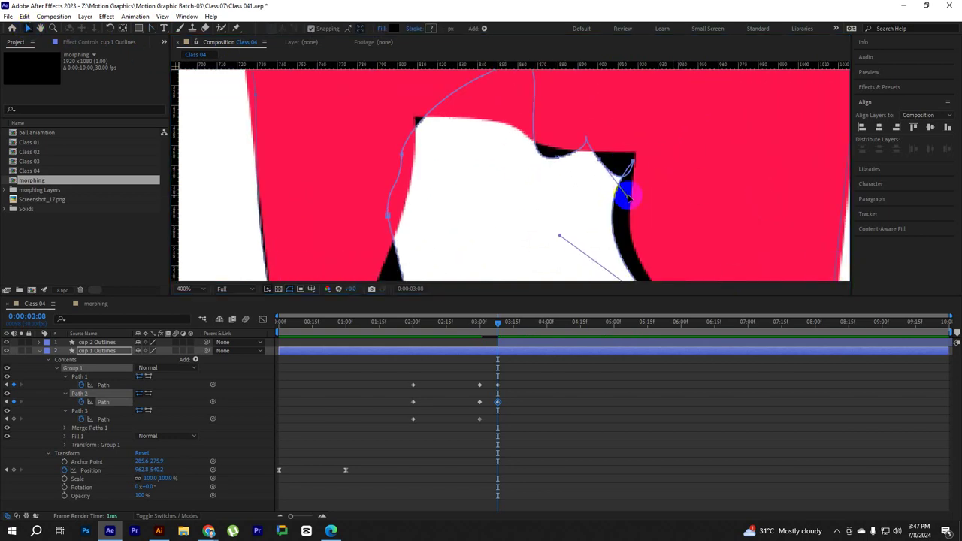
left_click(628, 178)
mouse_move(633, 159)
left_mouse_down()
mouse_move(567, 161)
mouse_move(494, 145)
left_mouse_up()
mouse_move(524, 78)
left_mouse_down()
mouse_move(580, 135)
mouse_move(479, 176)
left_mouse_up()
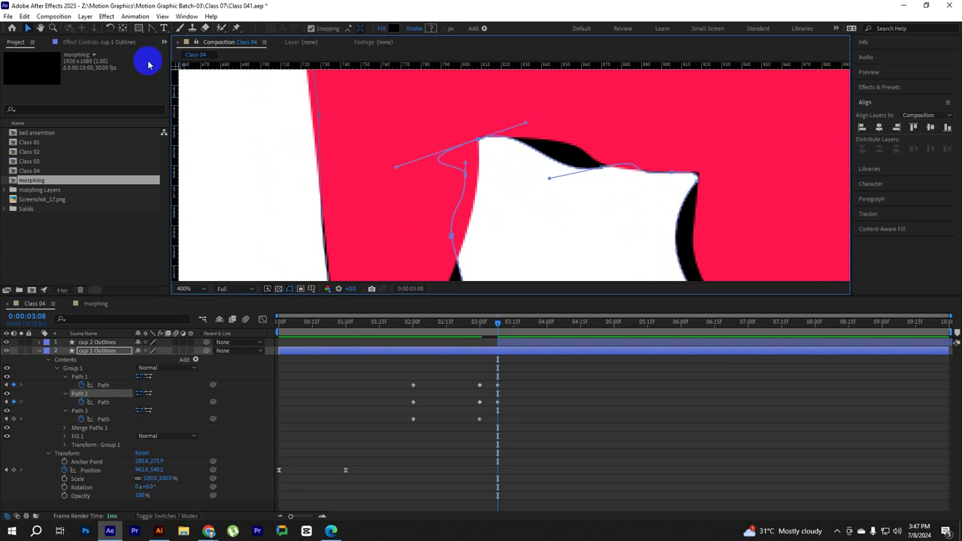
left_click(152, 27)
left_click(479, 141)
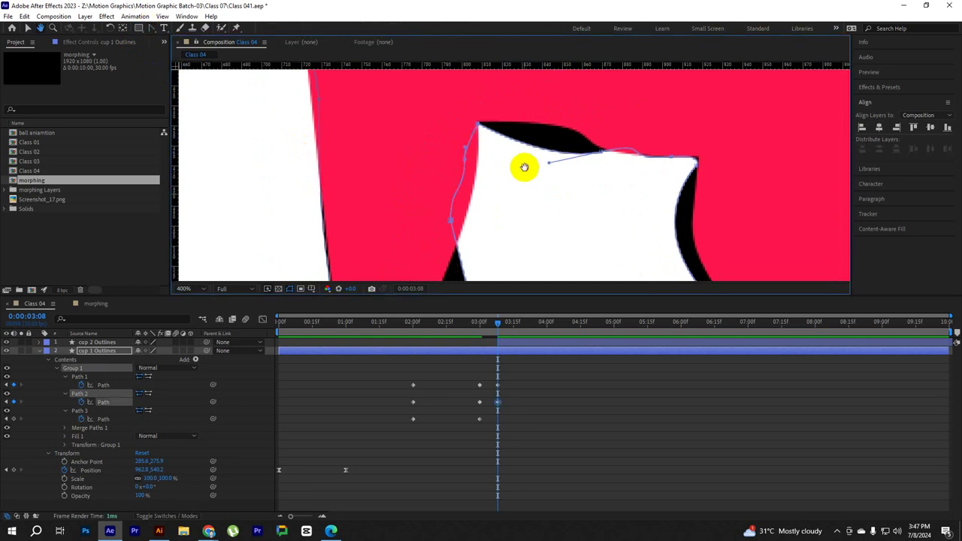
Pull new curve handles from the top vertex and move a vertex to trim the black sliver
left_click(28, 28)
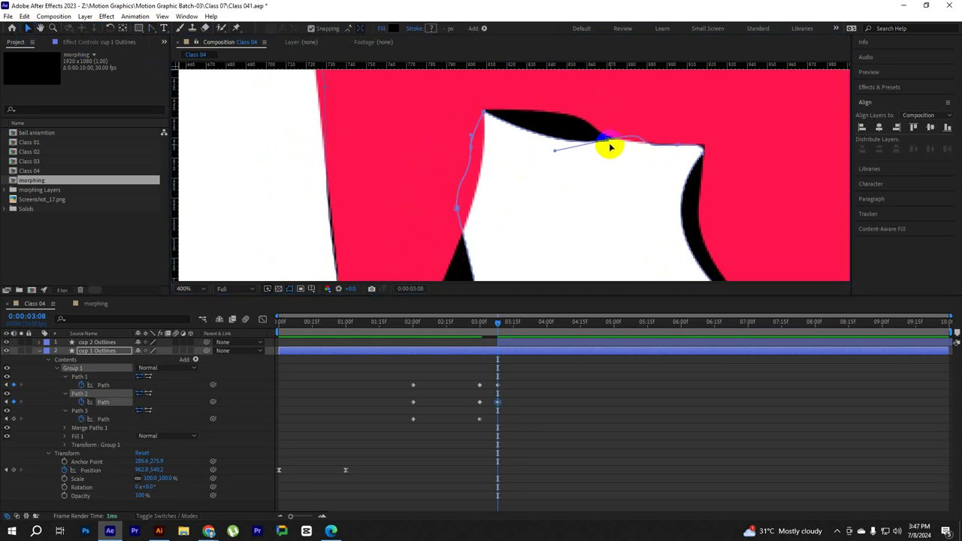
mouse_move(607, 143)
left_mouse_down()
mouse_move(604, 161)
mouse_move(570, 107)
left_mouse_up()
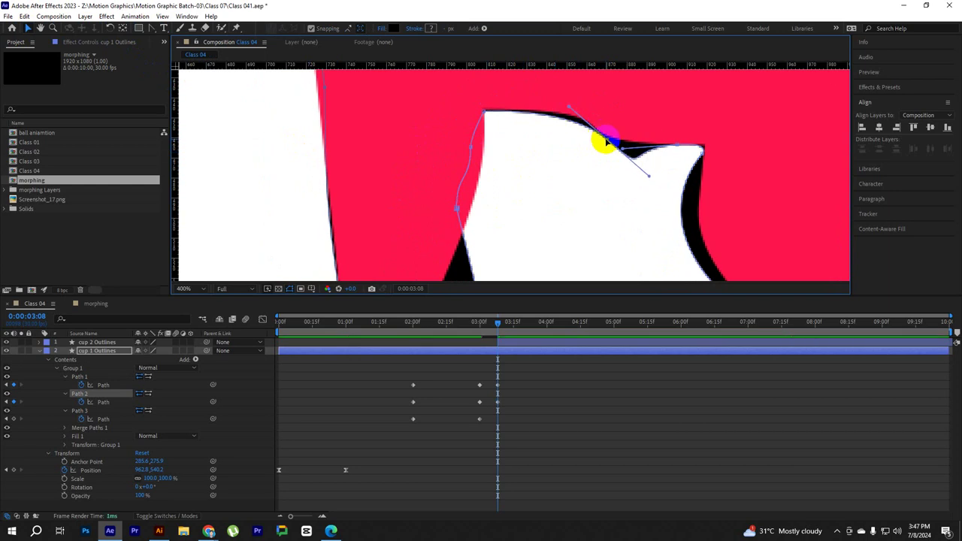
mouse_move(608, 141)
left_mouse_down()
mouse_move(630, 149)
mouse_move(531, 140)
left_mouse_up()
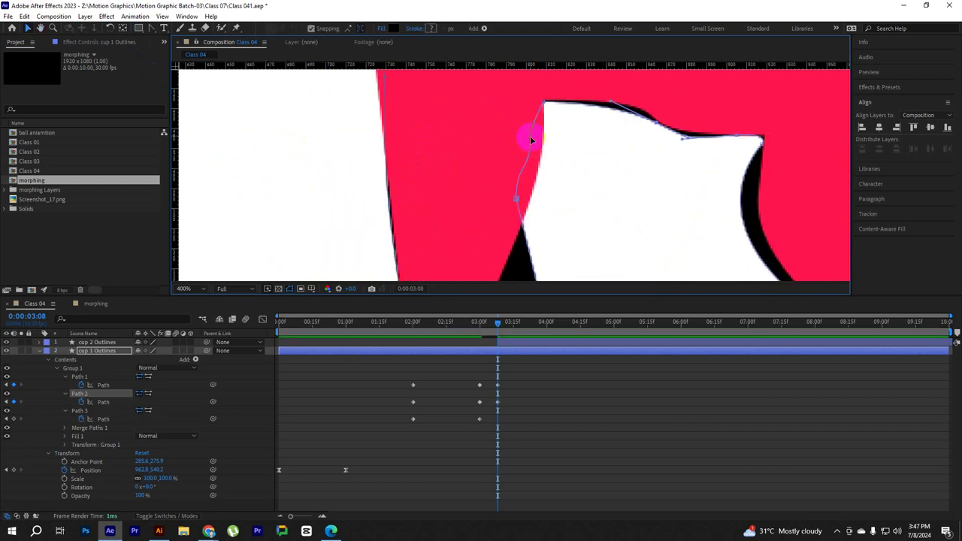
scroll(524, 140, "down", 3)
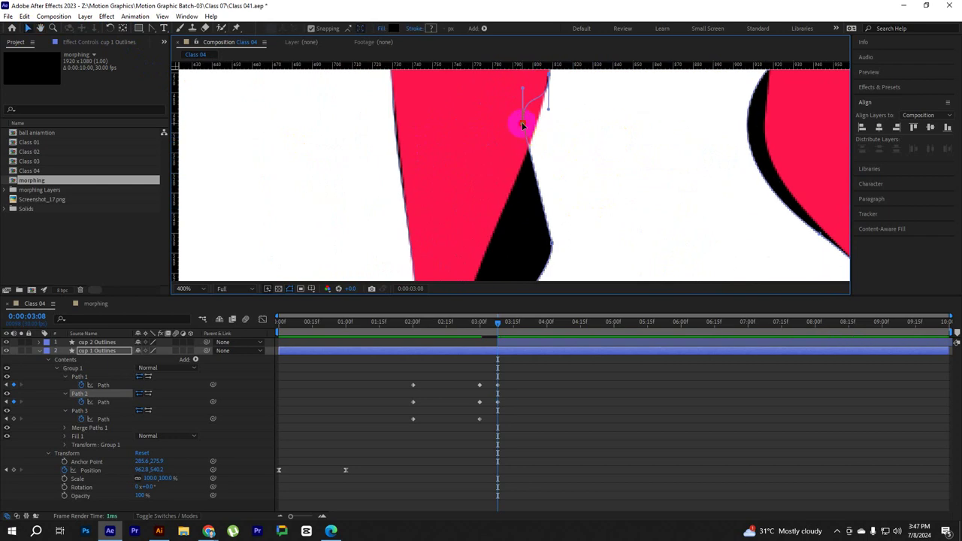
scroll(587, 137, "down", 5)
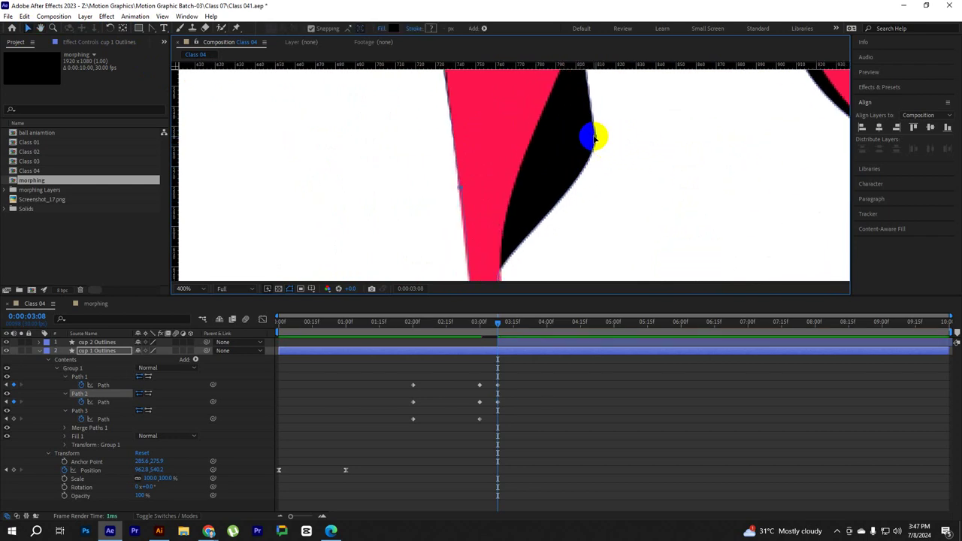
left_click_drag(594, 137, 526, 161)
scroll(526, 161, "down", 3)
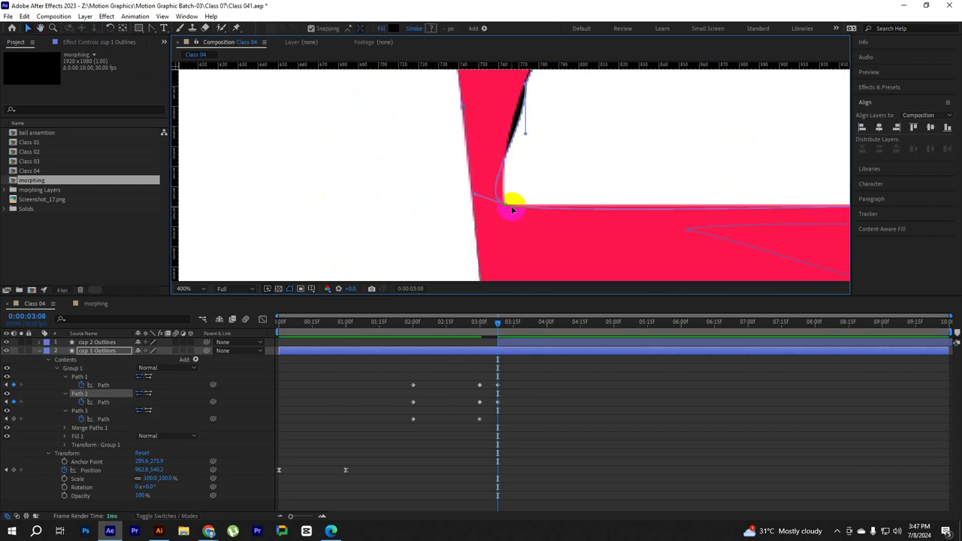
Pull a bezier handle out of the corner vertex with Convert Vertex, then return to Selection
left_click(151, 28)
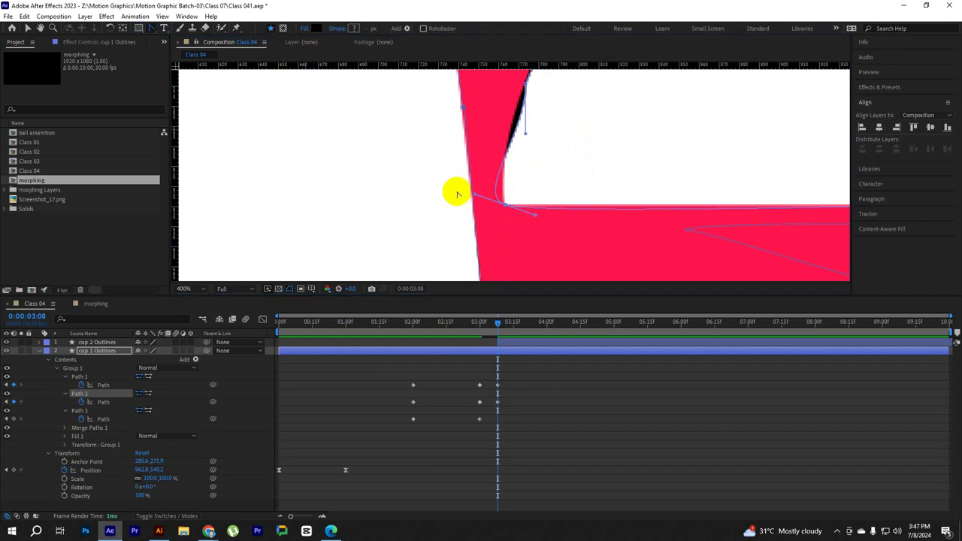
left_click_drag(506, 201, 544, 129)
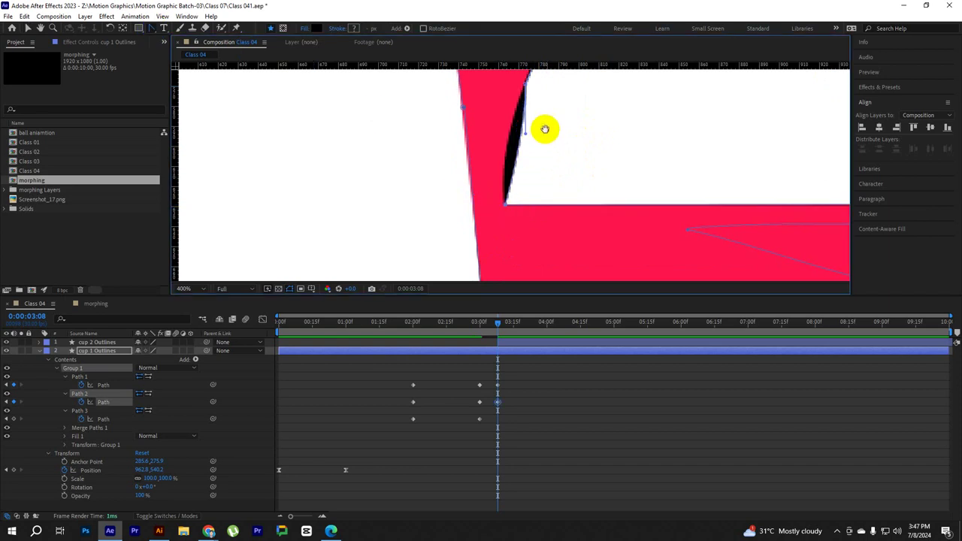
scroll(543, 129, "up", 2)
left_click(28, 29)
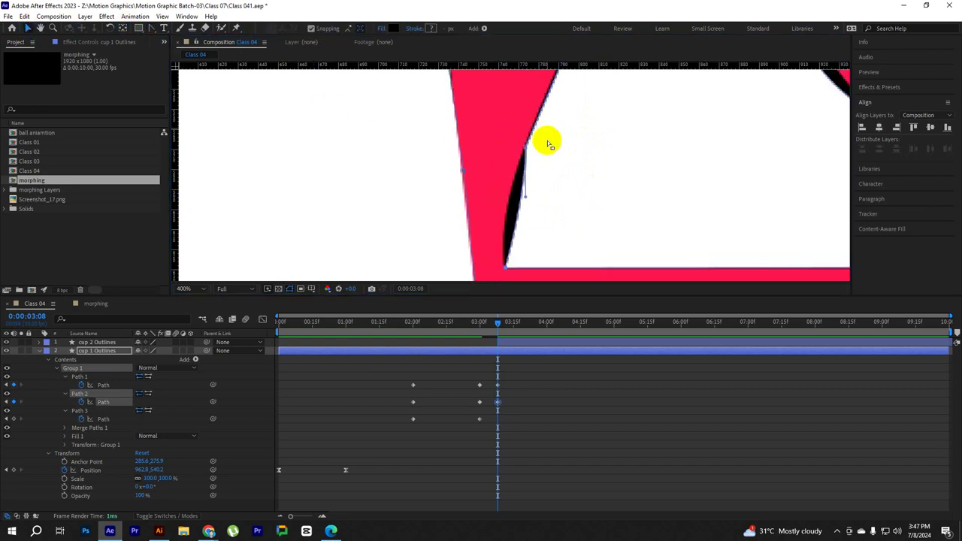
scroll(505, 210, "down", 2)
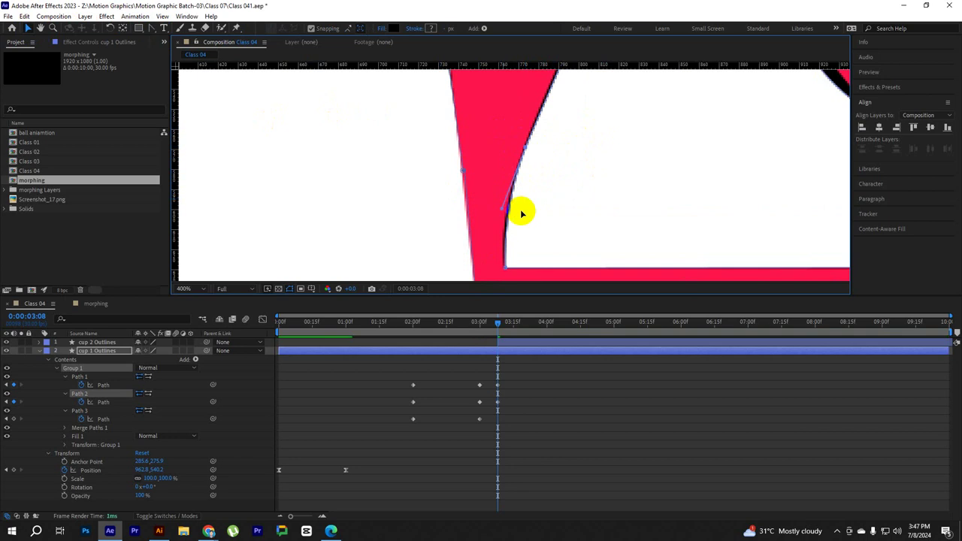
scroll(522, 210, "down", 2)
Zoom the viewer to 25% and slide cup 2 Outlines left so it starts at the 3:07 playhead
scroll(594, 195, "down", 2)
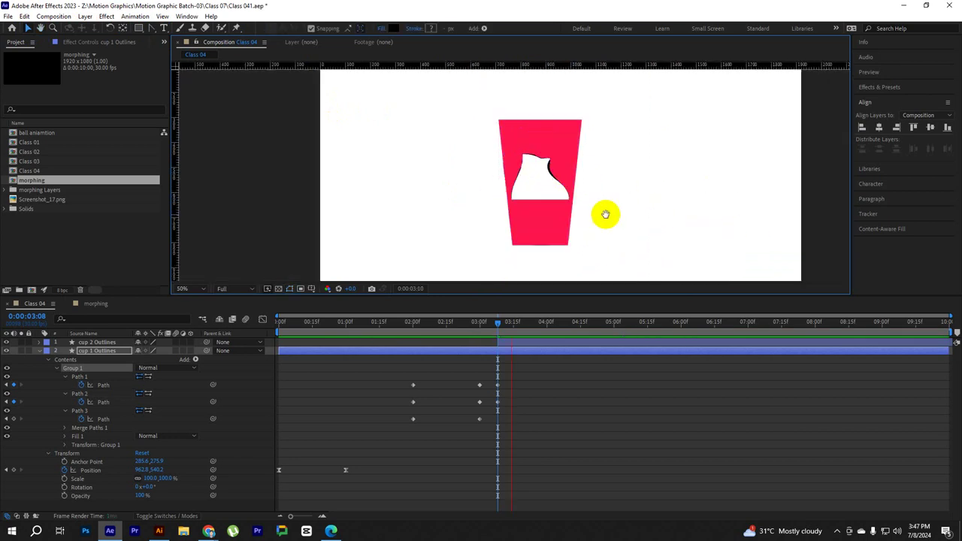
key("shift+Page_Down")
left_click(576, 344)
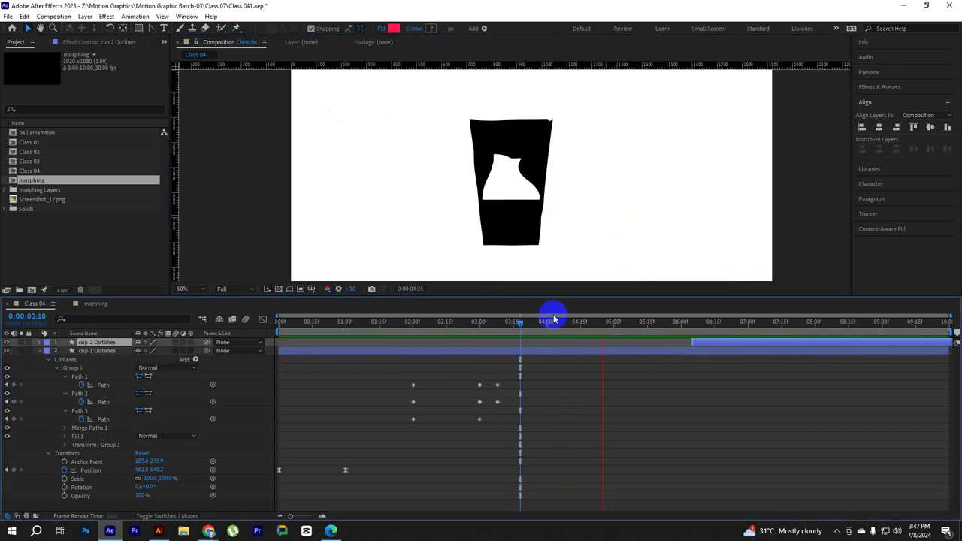
left_click_drag(554, 319, 263, 323)
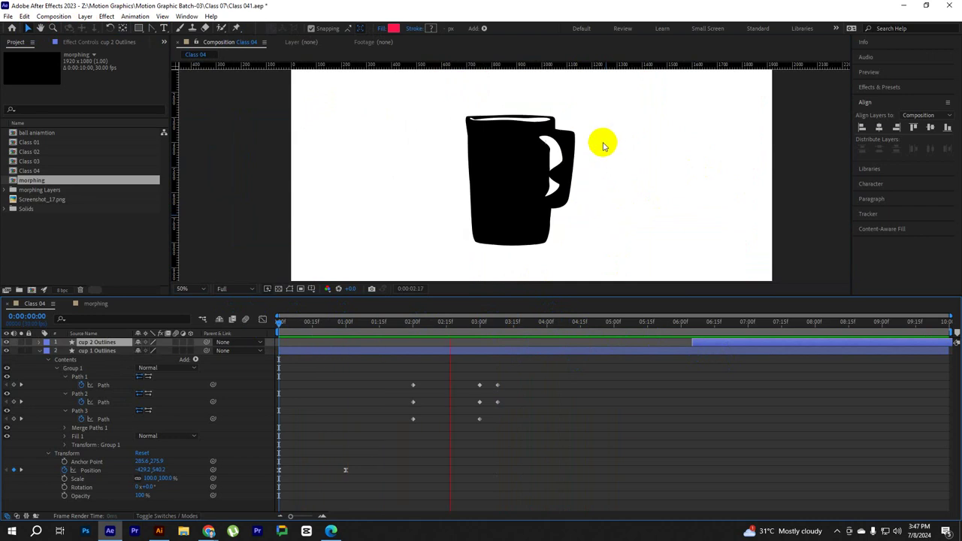
left_click_drag(558, 323, 512, 334)
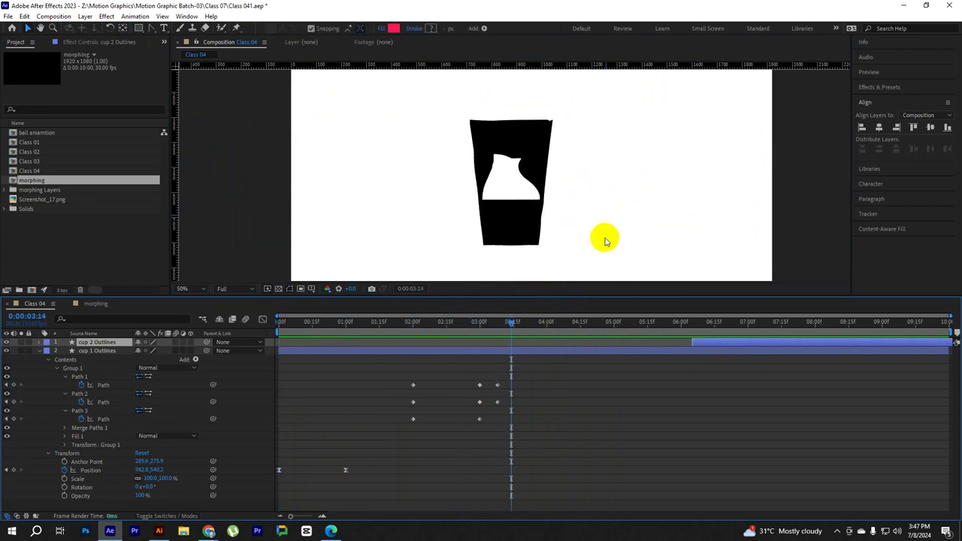
key("comma")
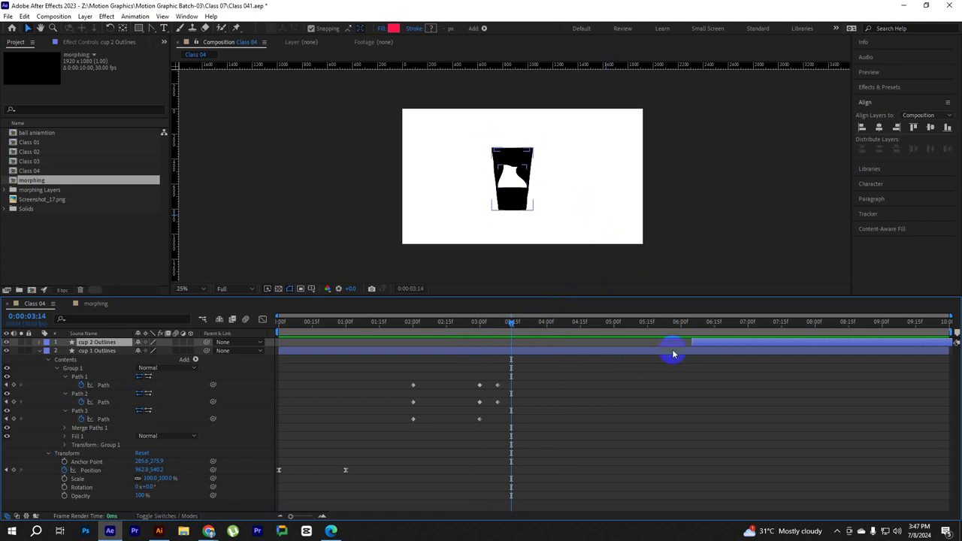
mouse_move(693, 343)
left_mouse_down()
mouse_move(498, 345)
mouse_move(508, 345)
left_mouse_up()
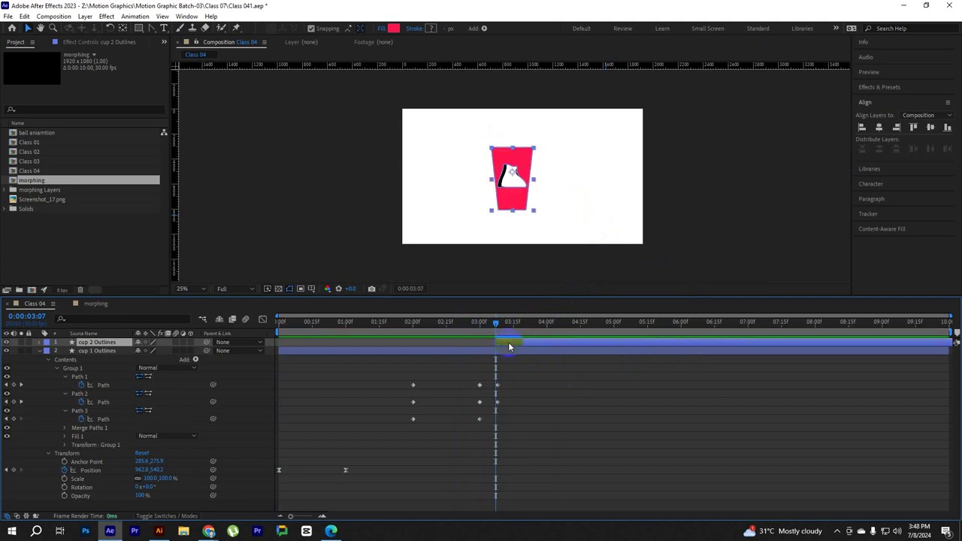
Change cup 2's fill to black 000000 and preview the morph, stopping at 3:21
left_click(393, 32)
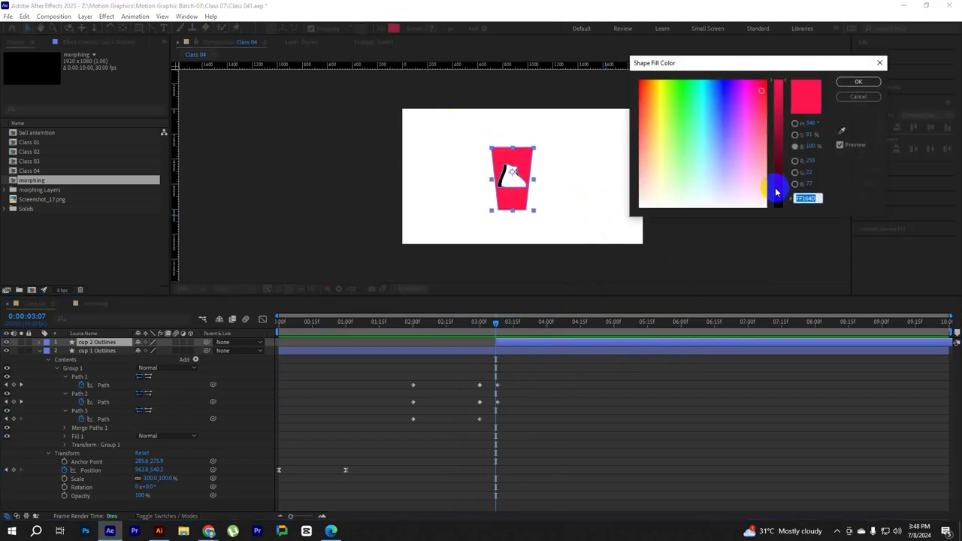
left_click_drag(778, 188, 782, 220)
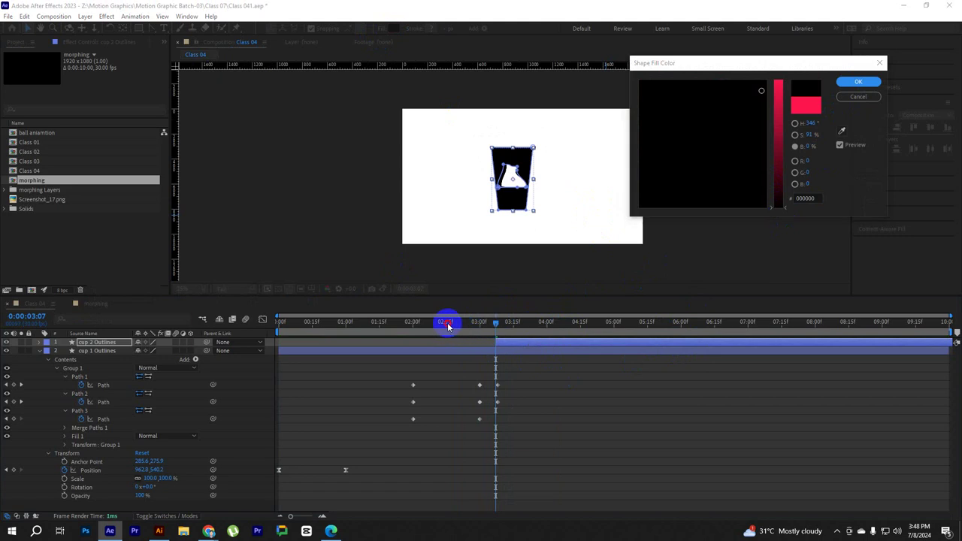
key("Return")
left_click_drag(495, 321, 440, 322)
key("space")
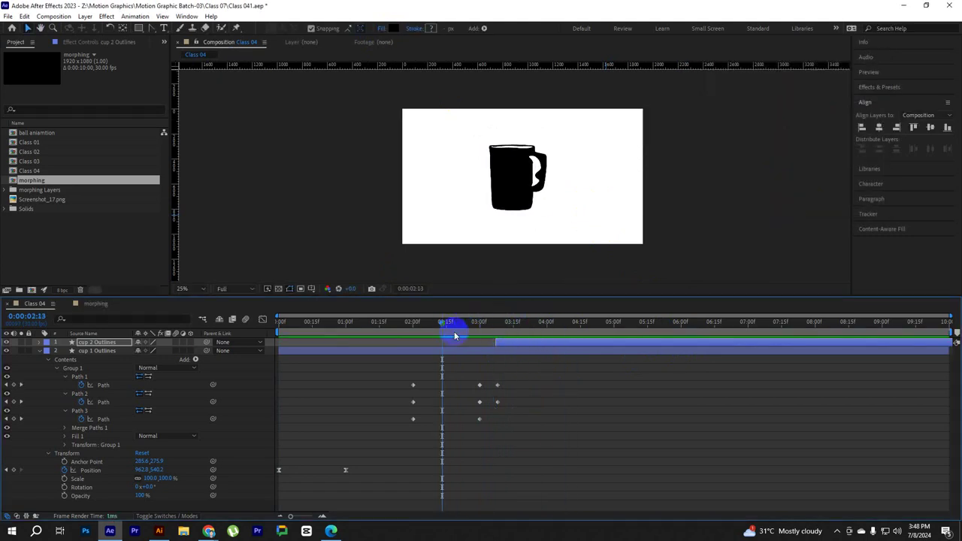
left_click(500, 354)
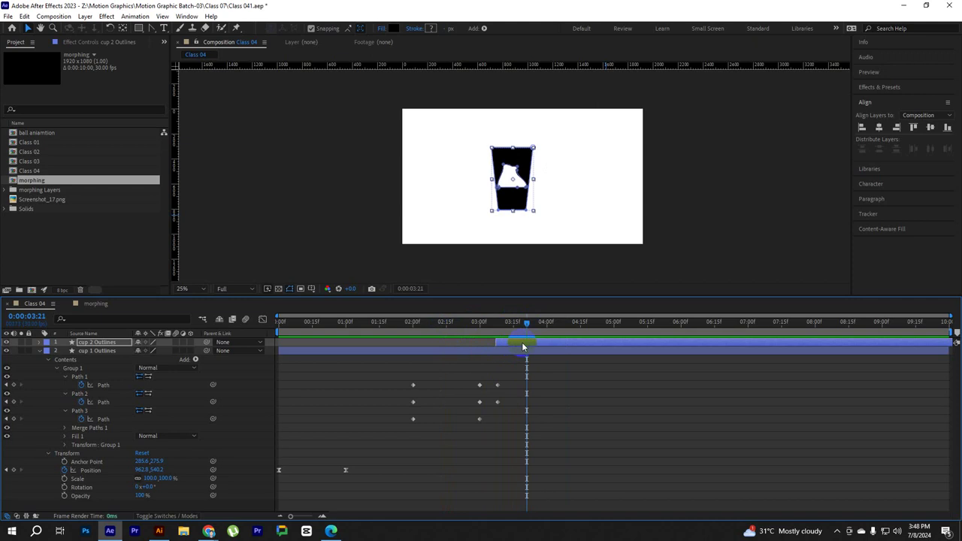
At 0:00:03:16, collapse cup 1 Outlines, expand cup 2 Outlines and make lid Group 3 visible
left_click_drag(524, 326, 515, 328)
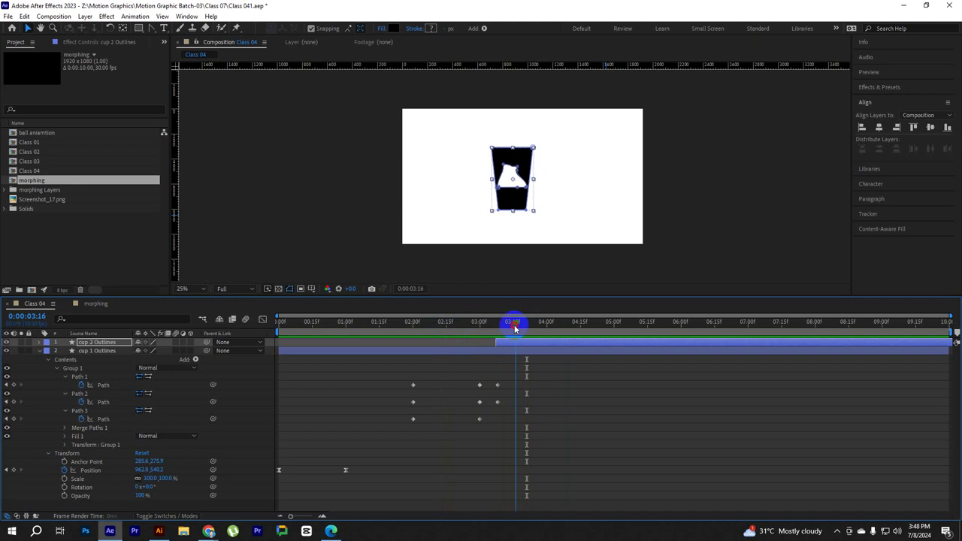
left_click(39, 350)
left_click(39, 343)
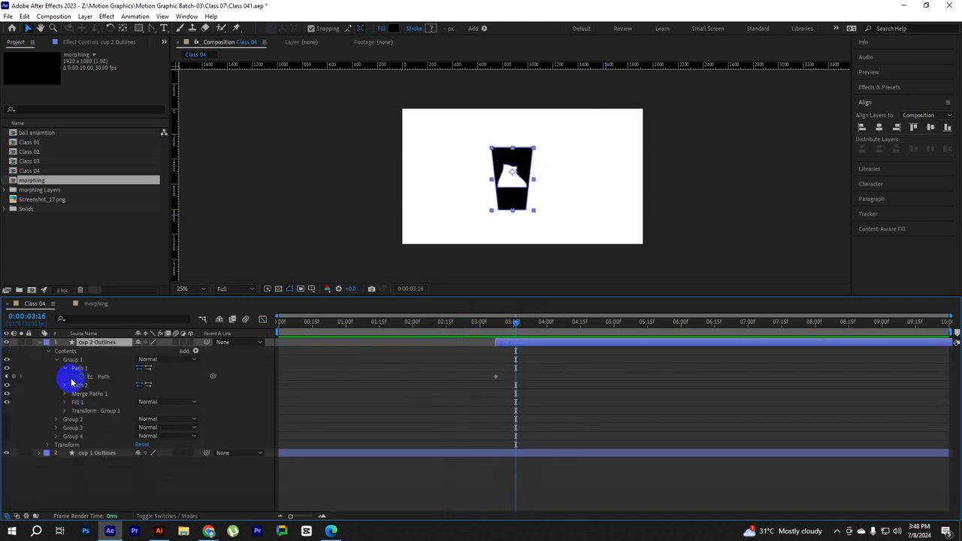
left_click(66, 369)
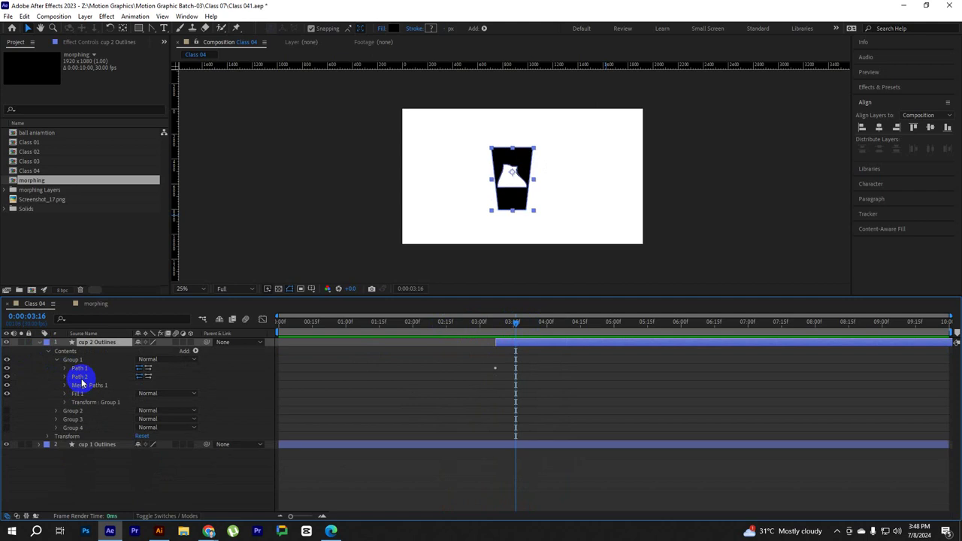
left_click(57, 361)
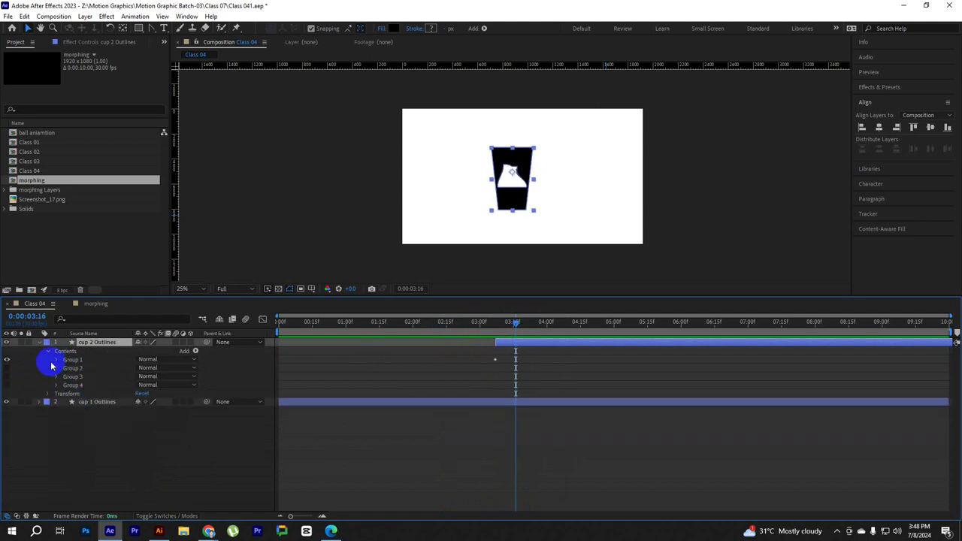
left_click(6, 376)
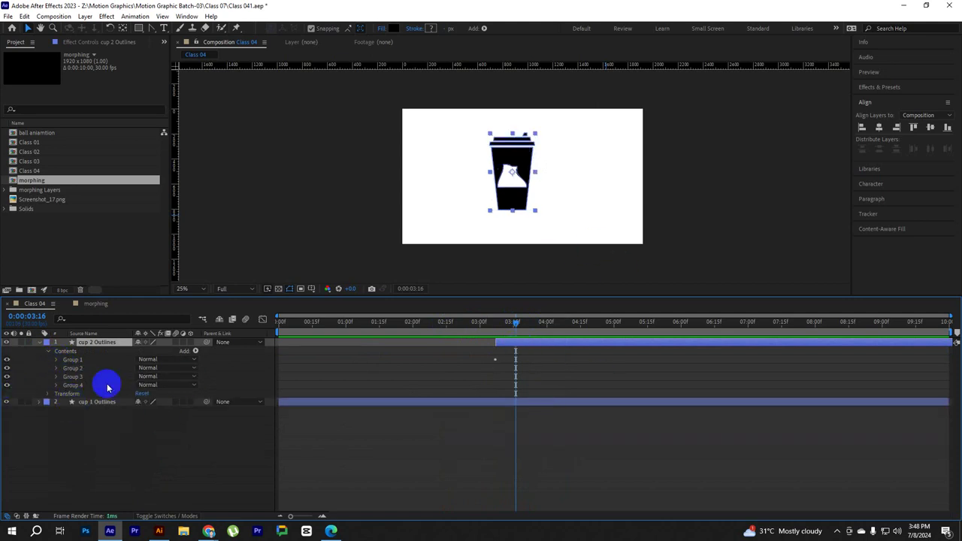
Select and expand Group 2, zoom the viewer to 50%, and show only Opacity
left_click(73, 369)
left_click(57, 368)
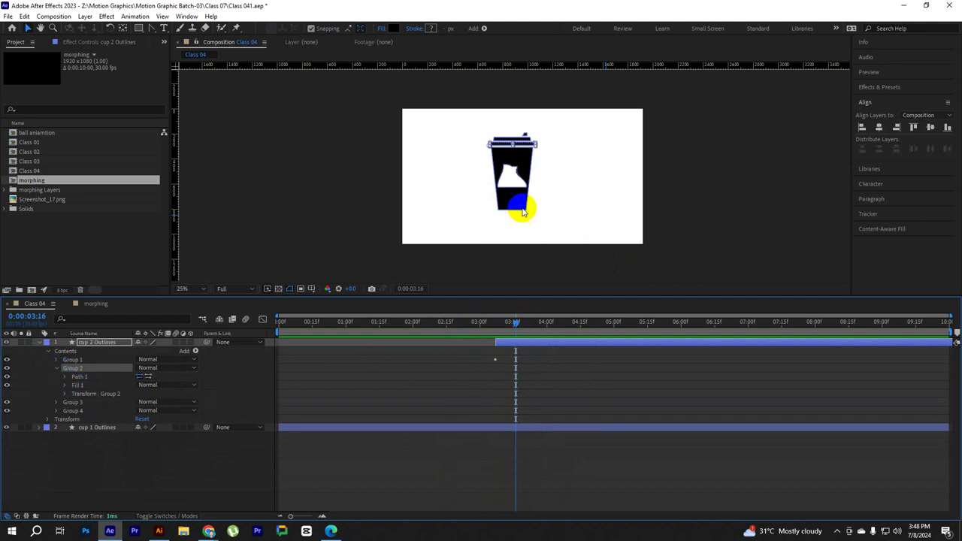
key("period")
key("period")
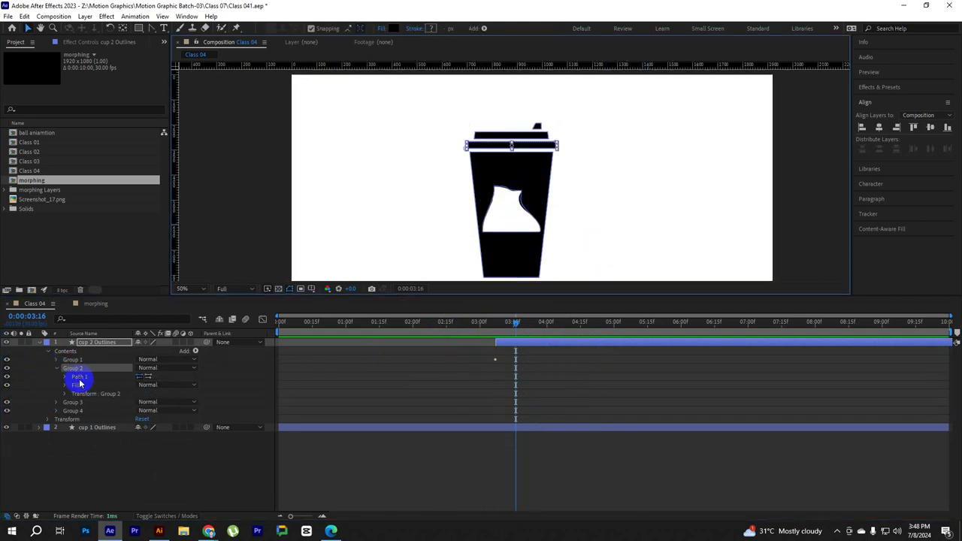
left_click(7, 371)
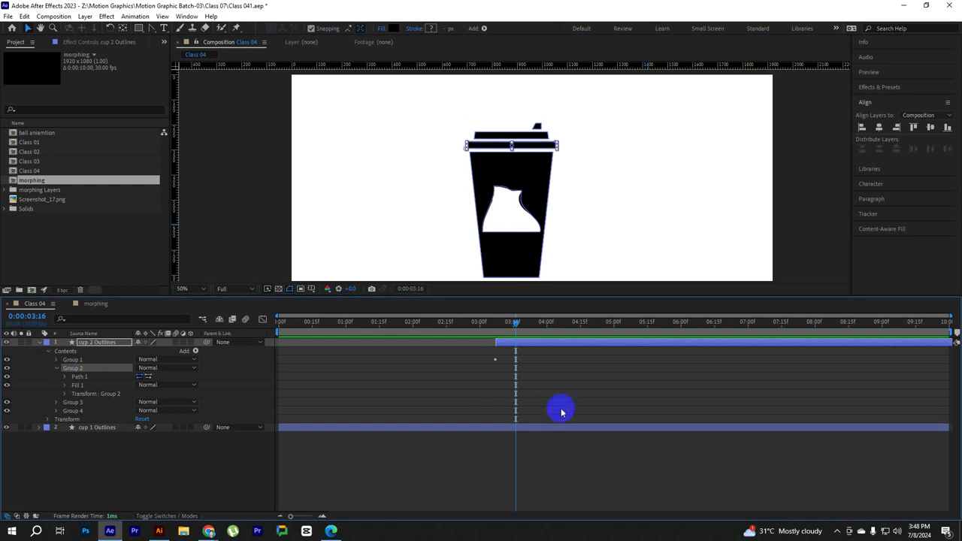
left_click(558, 408)
left_click(521, 340)
left_click(95, 395)
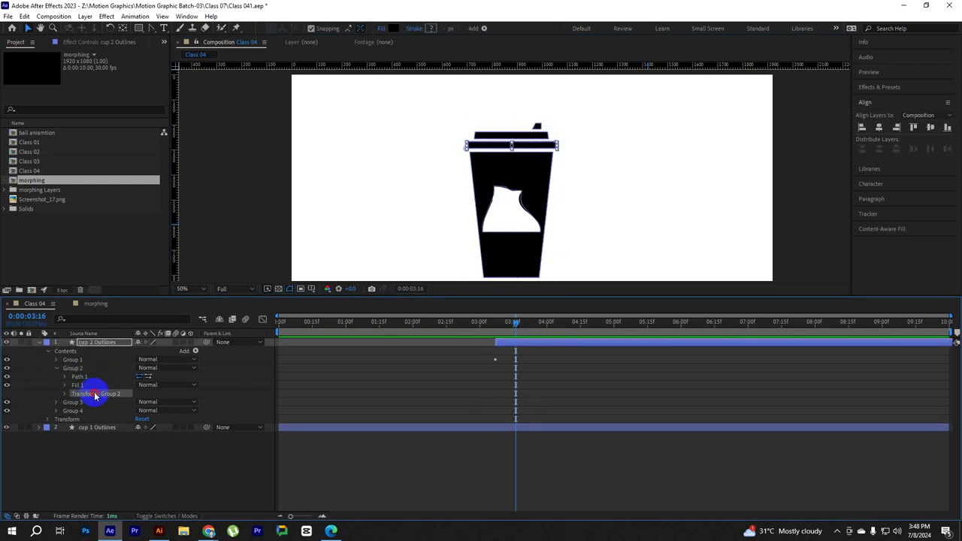
key("t")
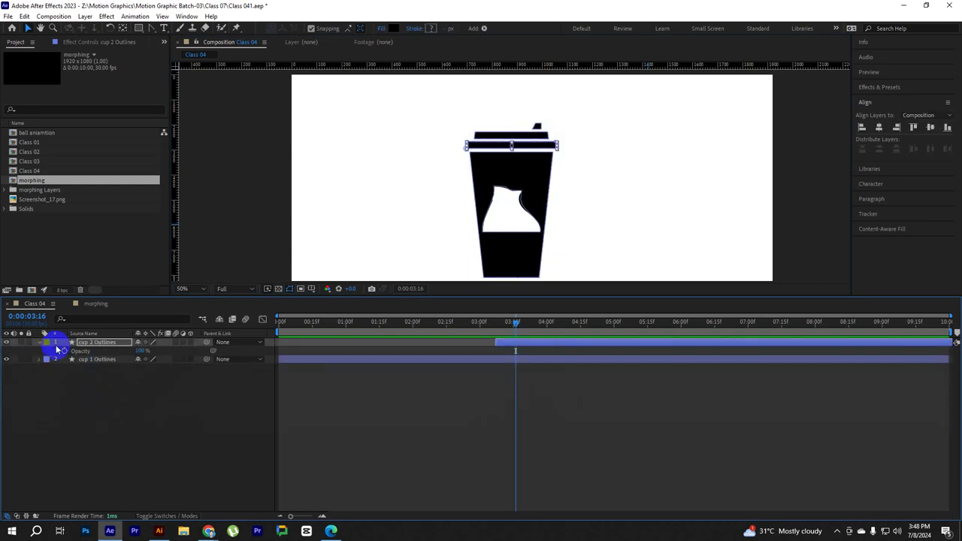
Re-expand cup 2, make top lid Group 4 visible, then reveal Group 2's Transform properties
left_click(39, 346)
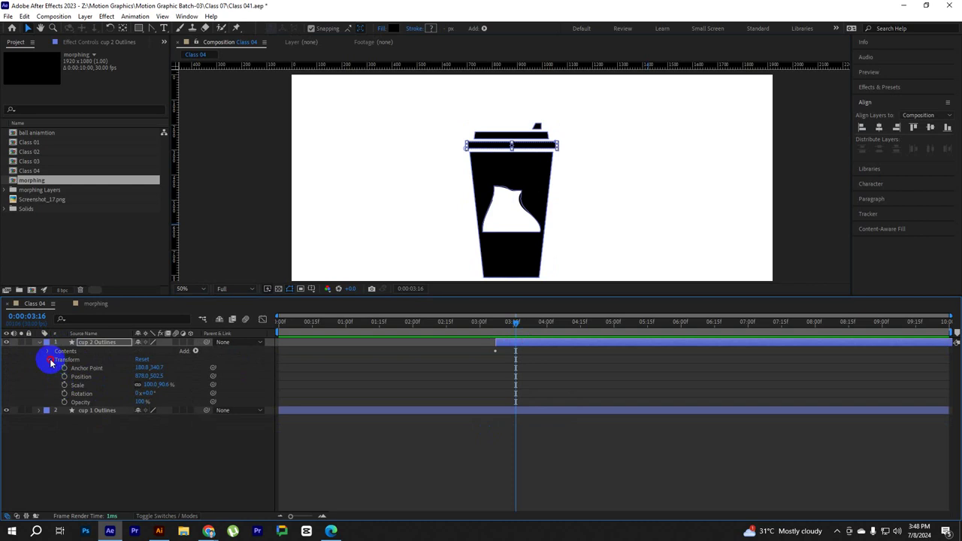
left_click(76, 378)
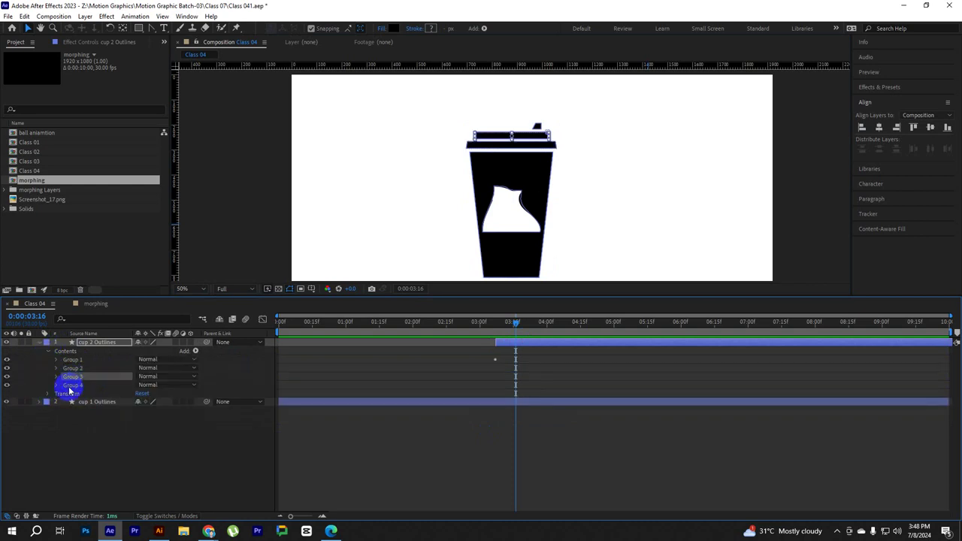
left_click(76, 386)
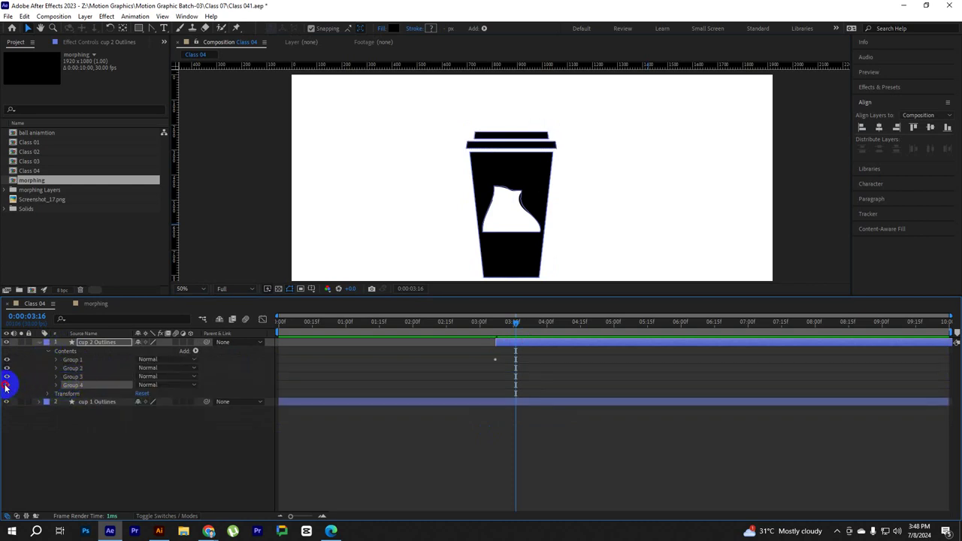
left_click(70, 382)
left_click(6, 385)
left_click(69, 378)
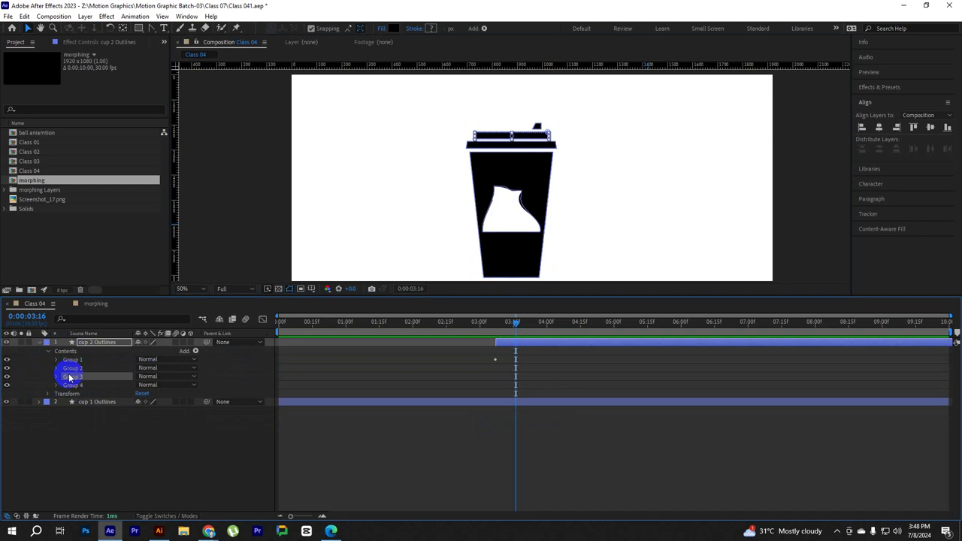
left_click(69, 369)
left_click(6, 368)
left_click(6, 369)
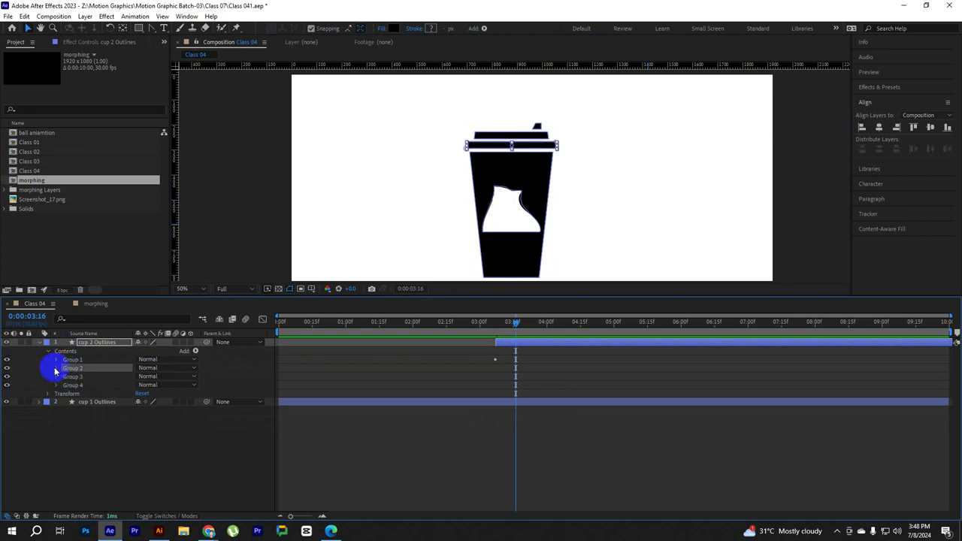
left_click(56, 368)
left_click(65, 394)
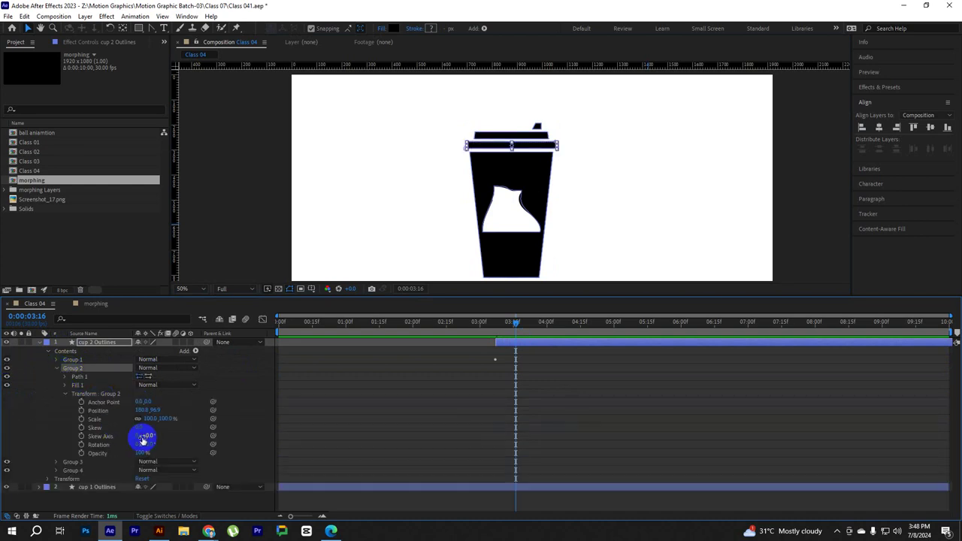
Keyframe Group 2's Opacity at 3:16 and set it to 0% at 3:07
left_click(81, 453)
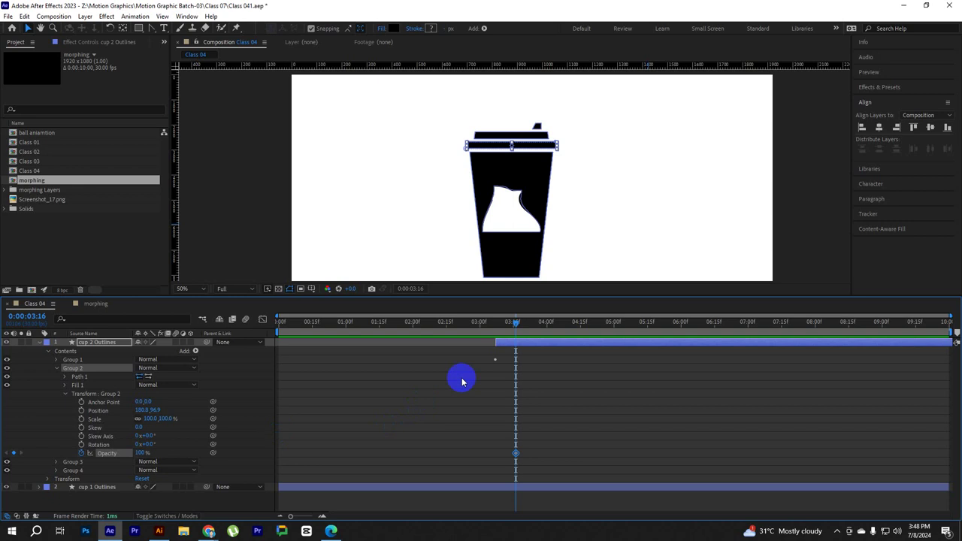
left_click_drag(514, 323, 500, 356)
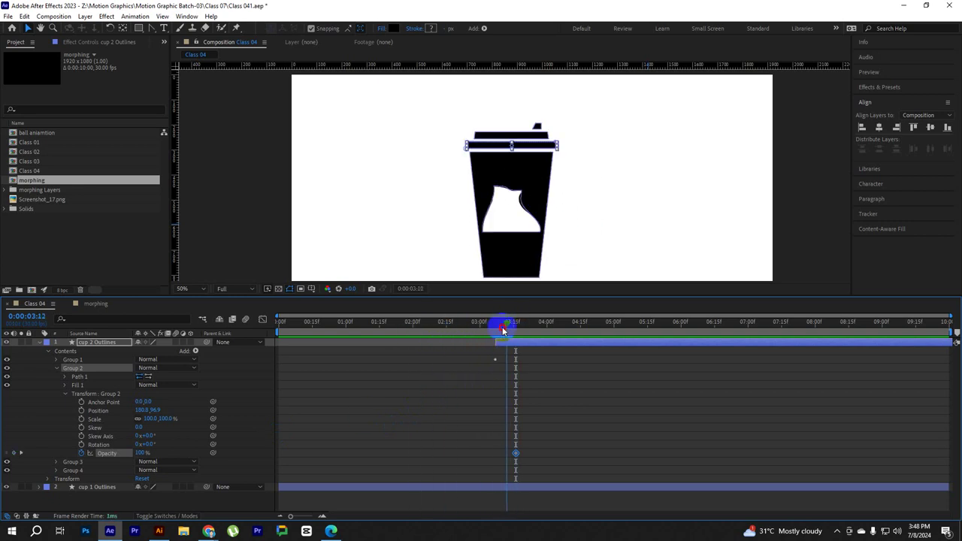
left_click_drag(502, 329, 494, 328)
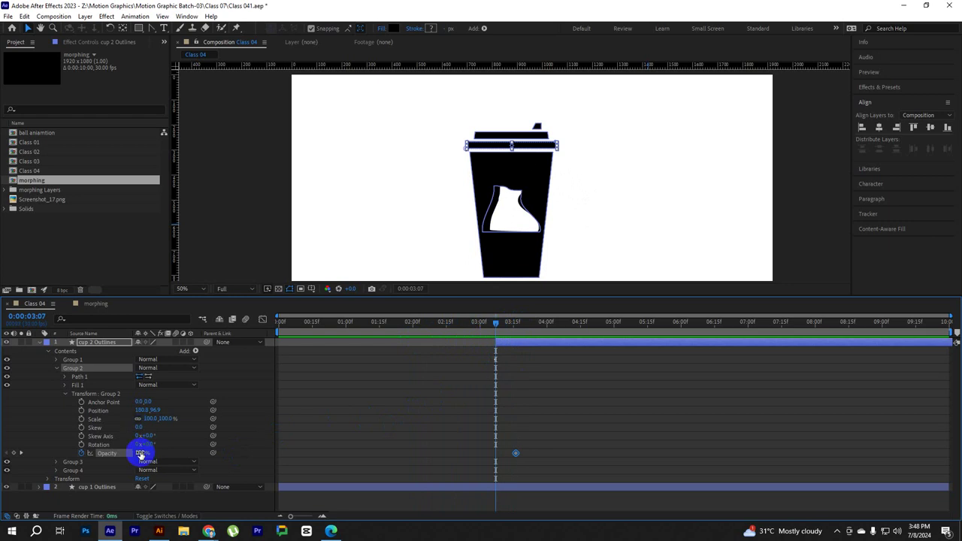
type("0")
key("Return")
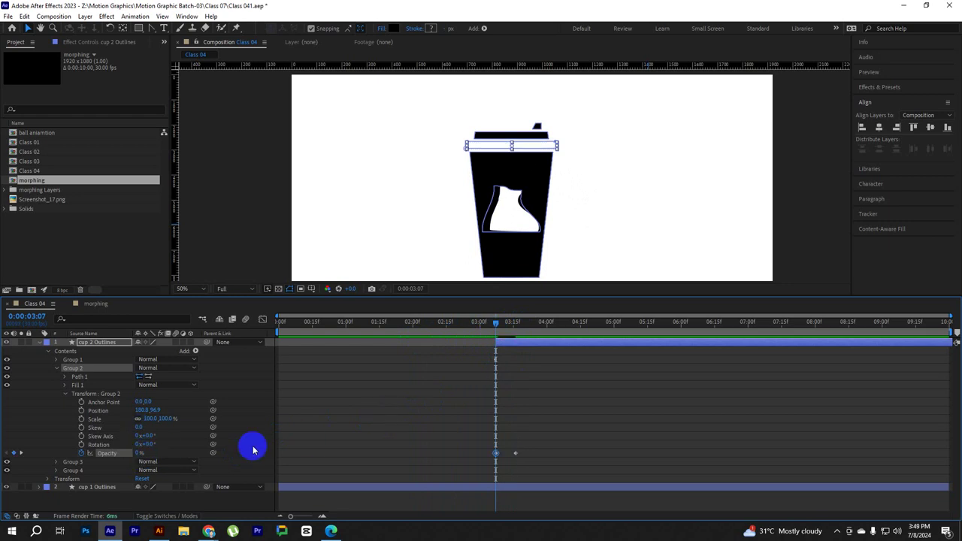
Add 0% Opacity keyframes at 3:07 for Group 3 and Group 4
left_click(57, 464)
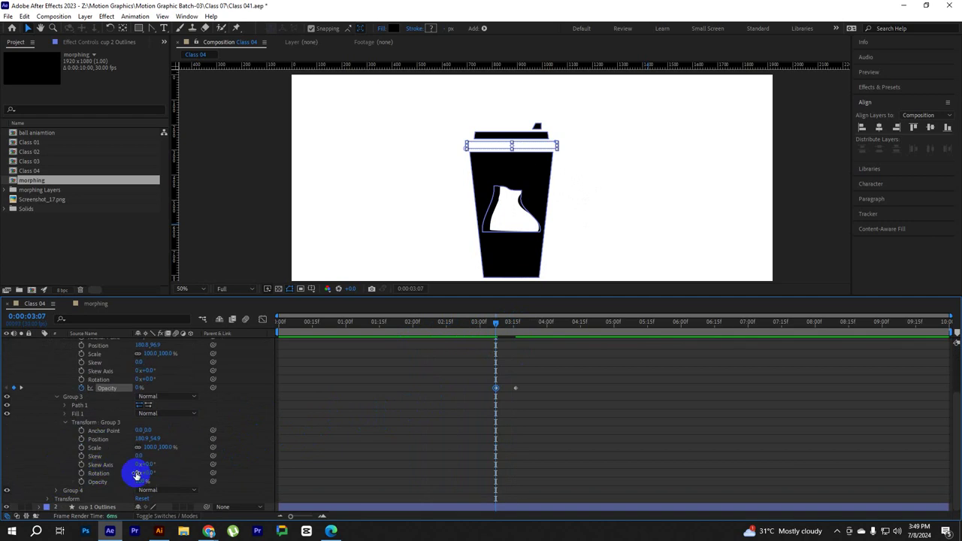
left_click(91, 481)
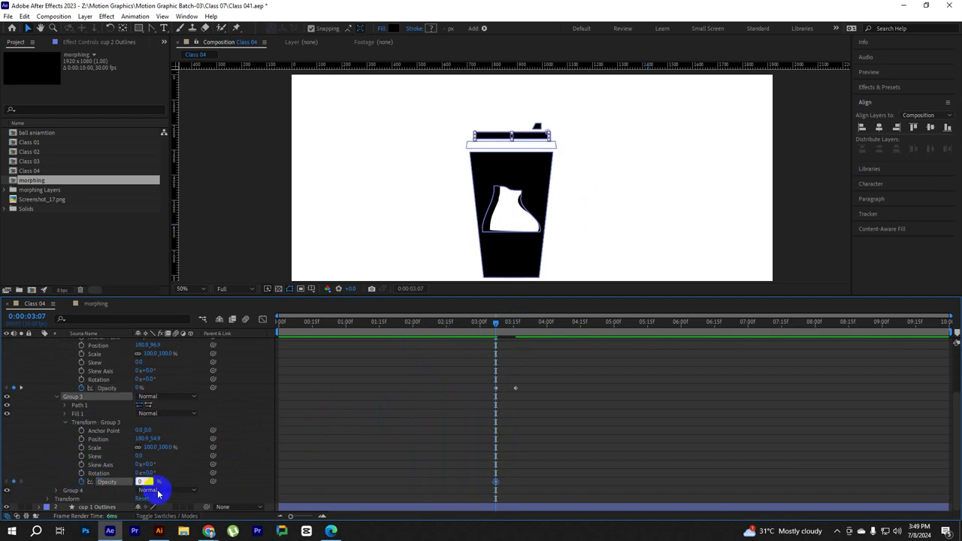
key("Return")
left_click(58, 491)
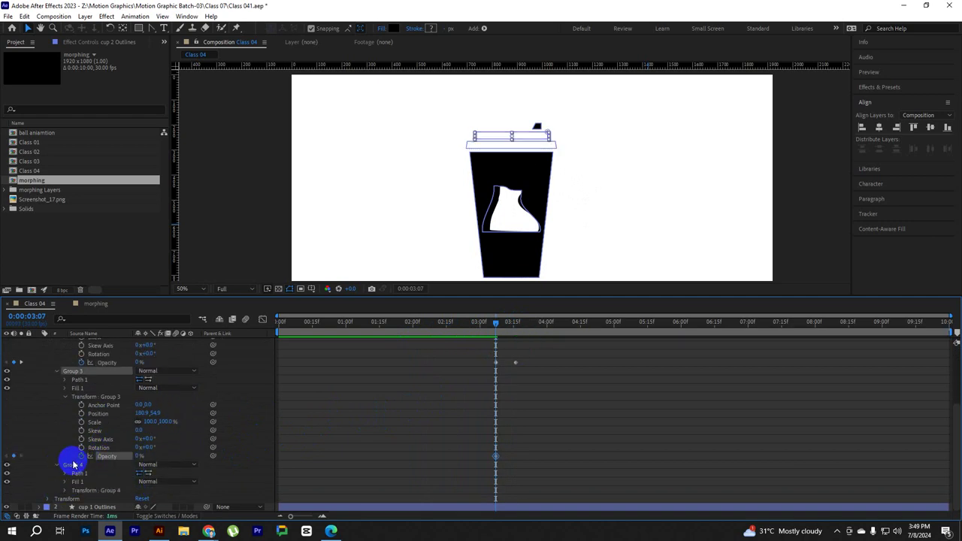
left_click(64, 491)
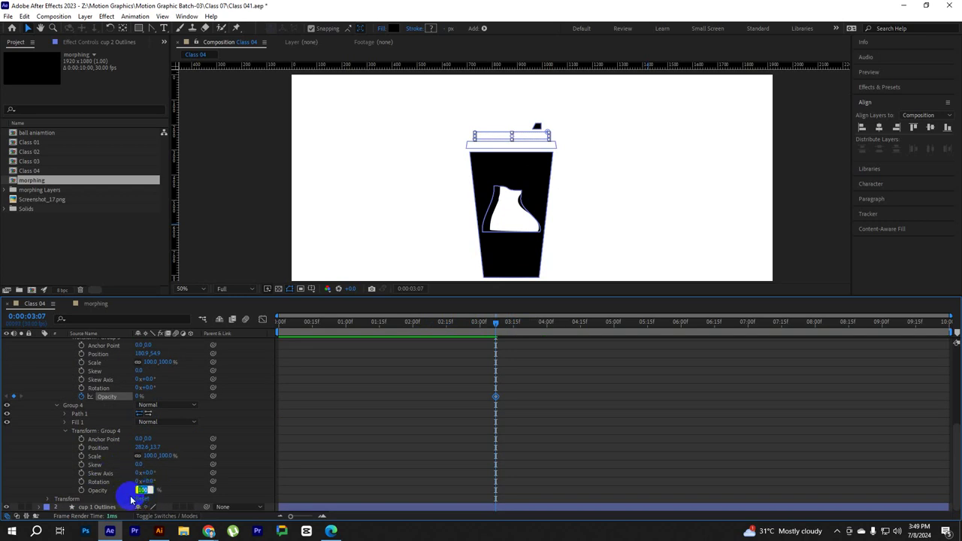
type("0")
left_click(81, 490)
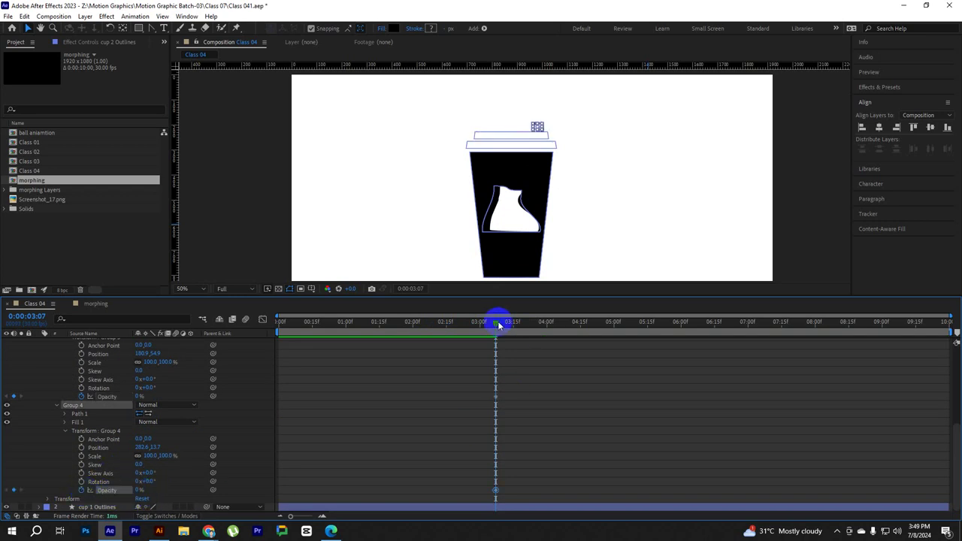
mouse_move(499, 324)
left_mouse_down()
mouse_move(523, 328)
mouse_move(513, 326)
left_mouse_up()
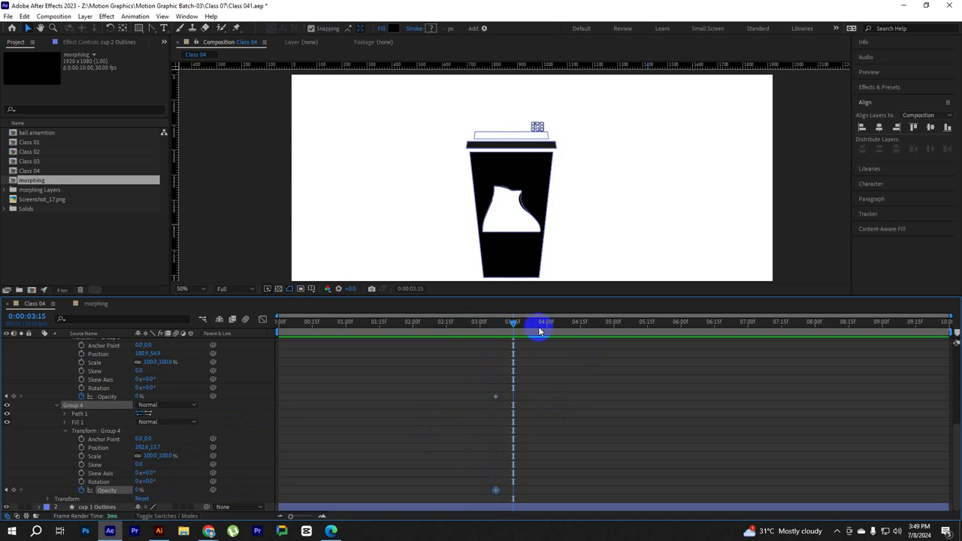
Set Group 3's Opacity back to 100% at 4:00
left_click_drag(515, 325, 547, 326)
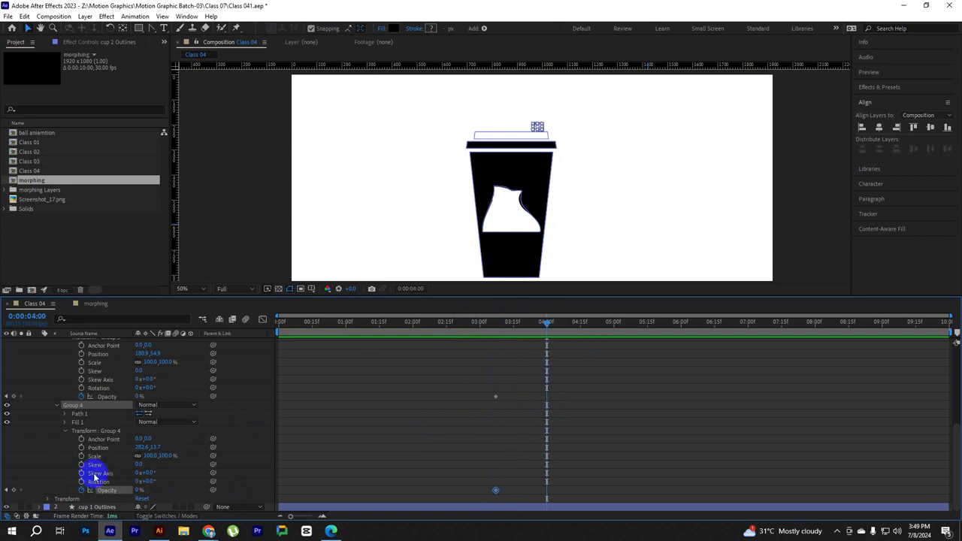
scroll(105, 450, "up", 3)
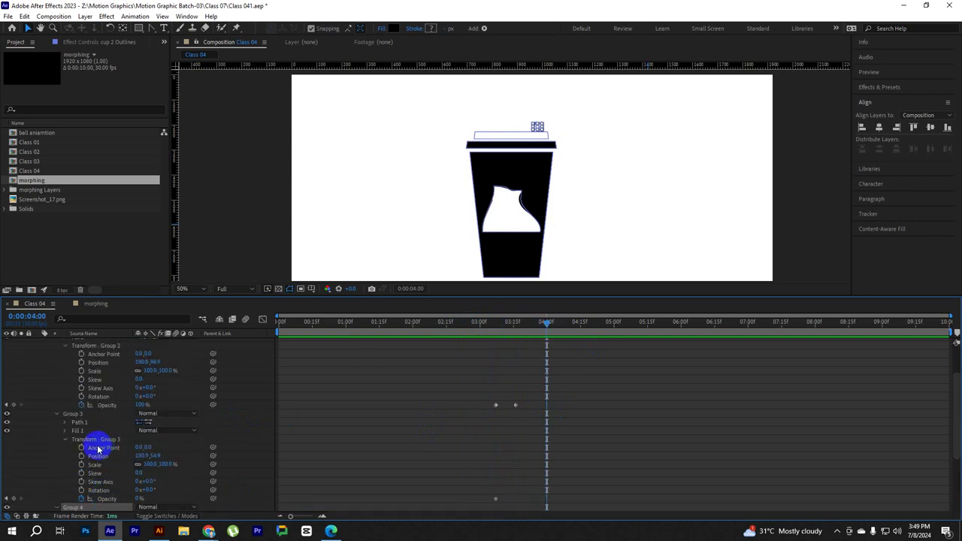
scroll(98, 449, "down", 3)
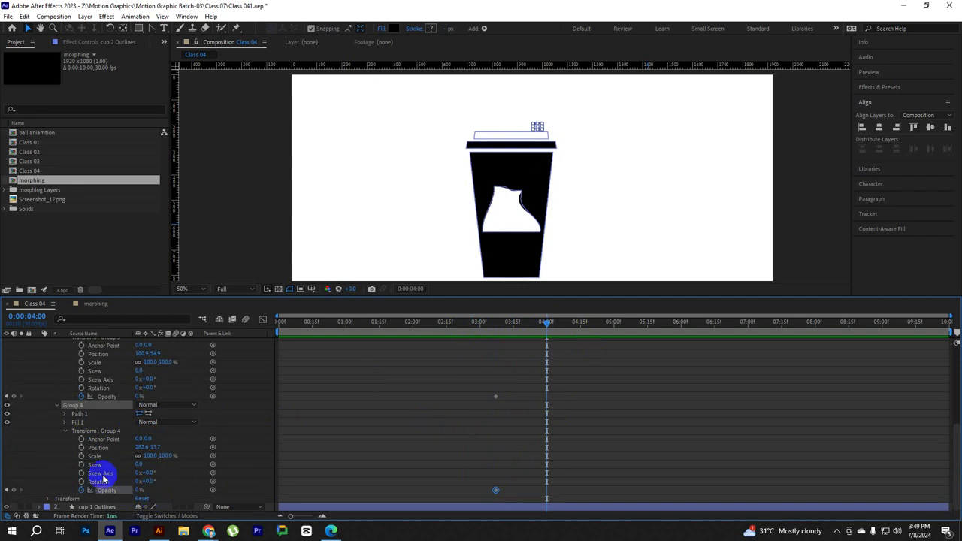
scroll(102, 451, "up", 1)
scroll(102, 446, "up", 2)
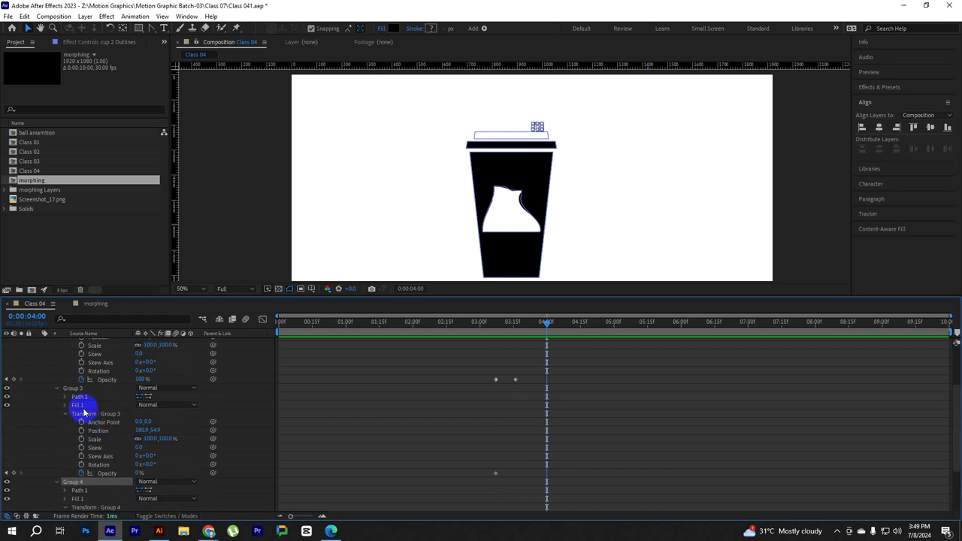
type("00")
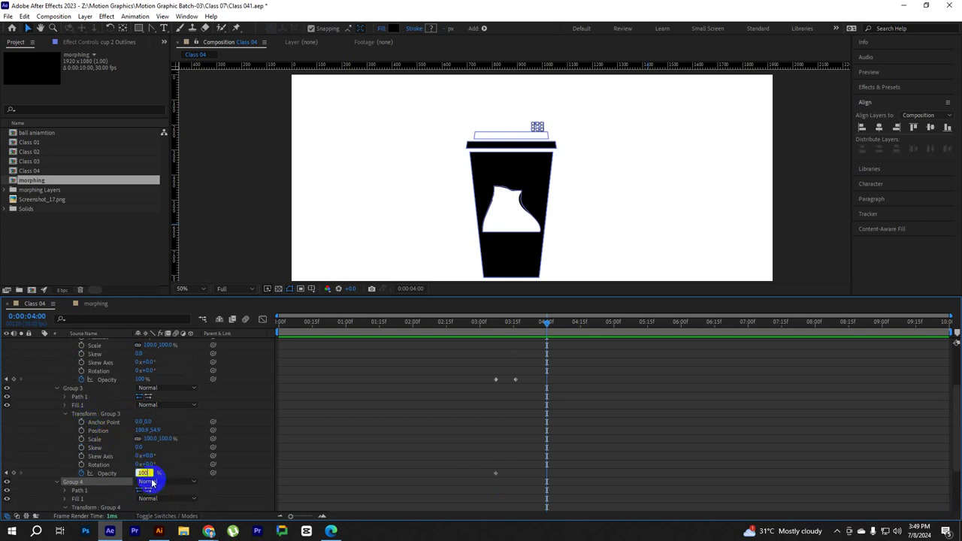
key("Return")
Set Group 4's Opacity back to 100% at 4:15, then return before the morph
left_click_drag(547, 323, 579, 325)
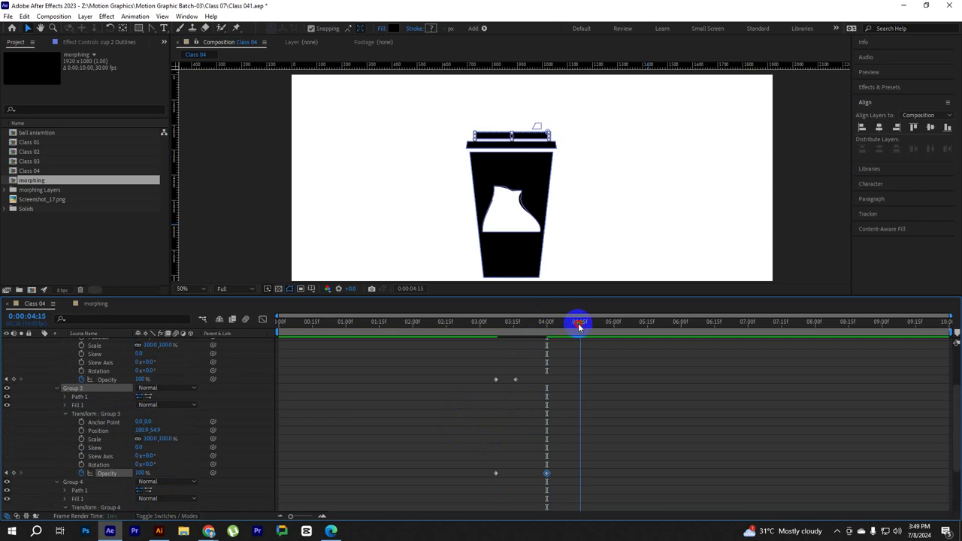
scroll(106, 444, "down", 3)
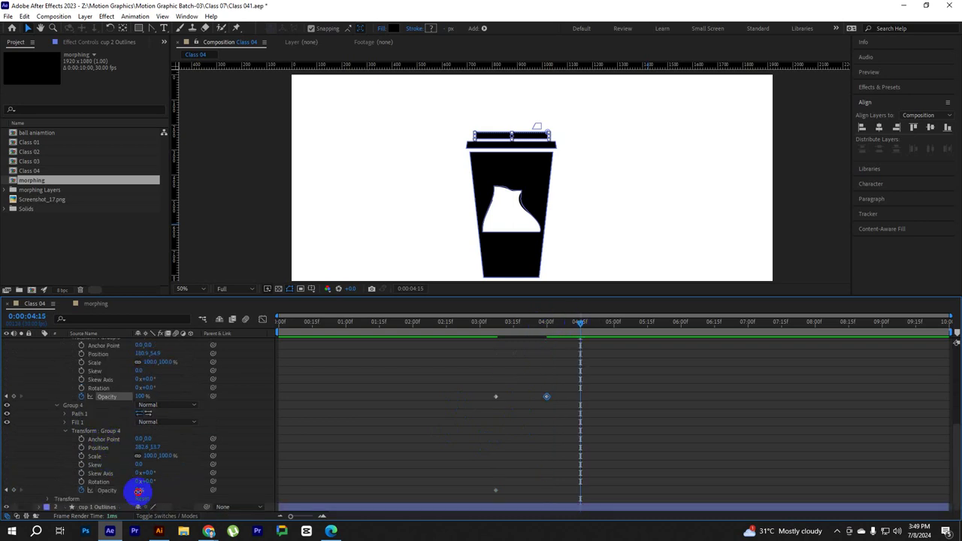
type("00")
key("Return")
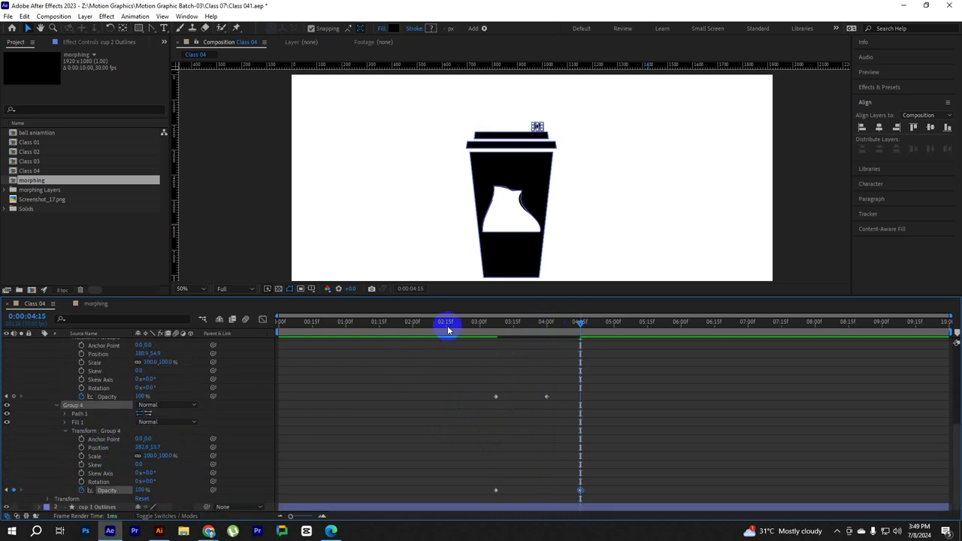
left_click_drag(447, 323, 418, 324)
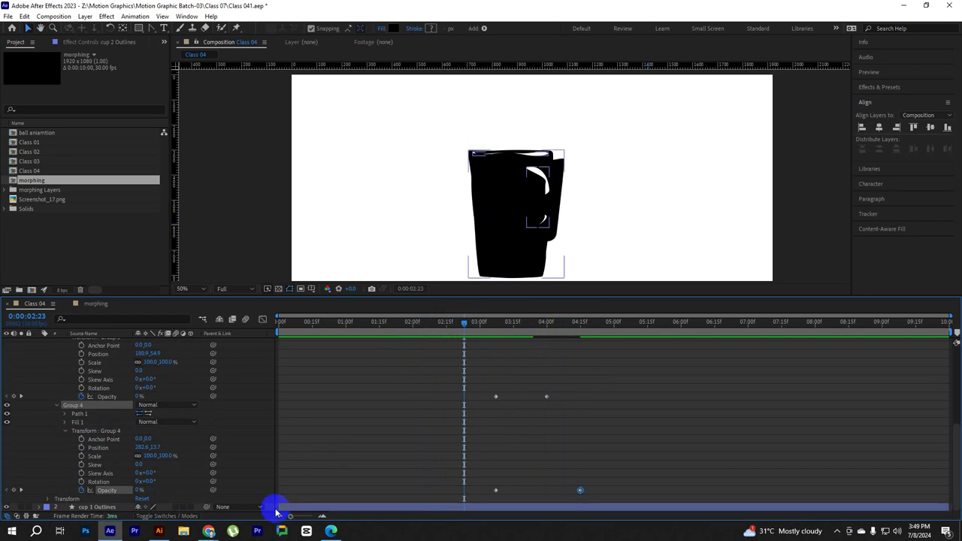
Clear the selection and collapse the layers to their names with U twice
left_click(349, 419)
left_click(349, 413)
key("u")
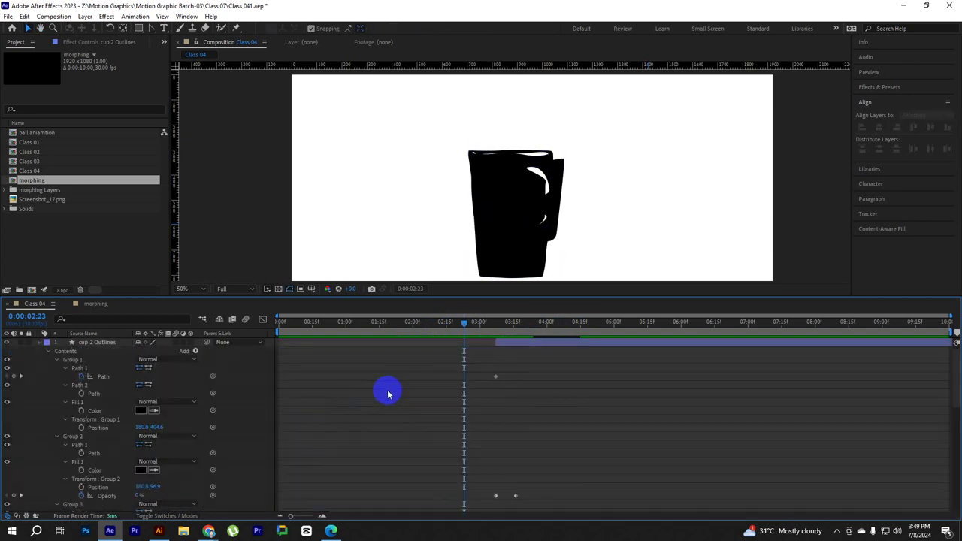
key("u")
Play the morph from 0:00 twice, stopping at 3:00
left_click_drag(464, 329, 279, 325)
key("space")
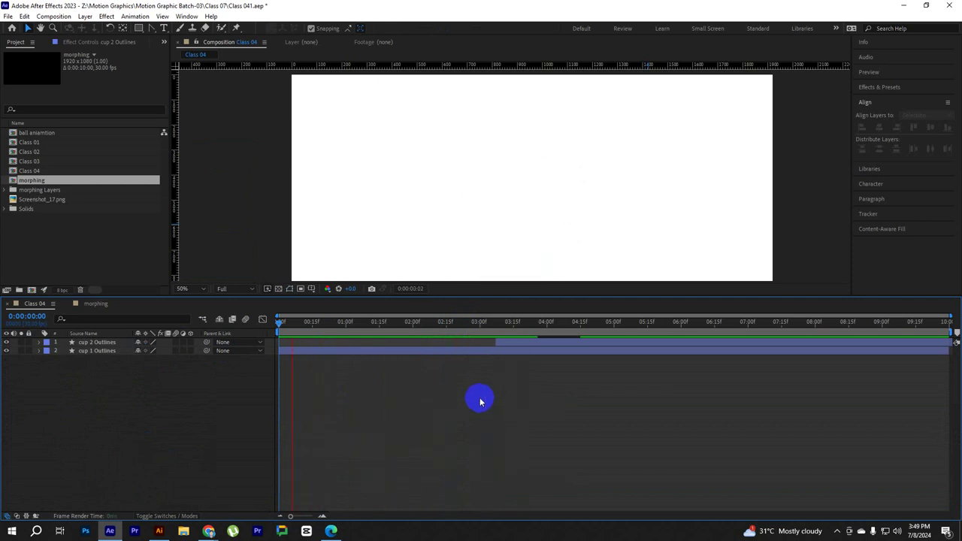
left_click_drag(548, 323, 567, 338)
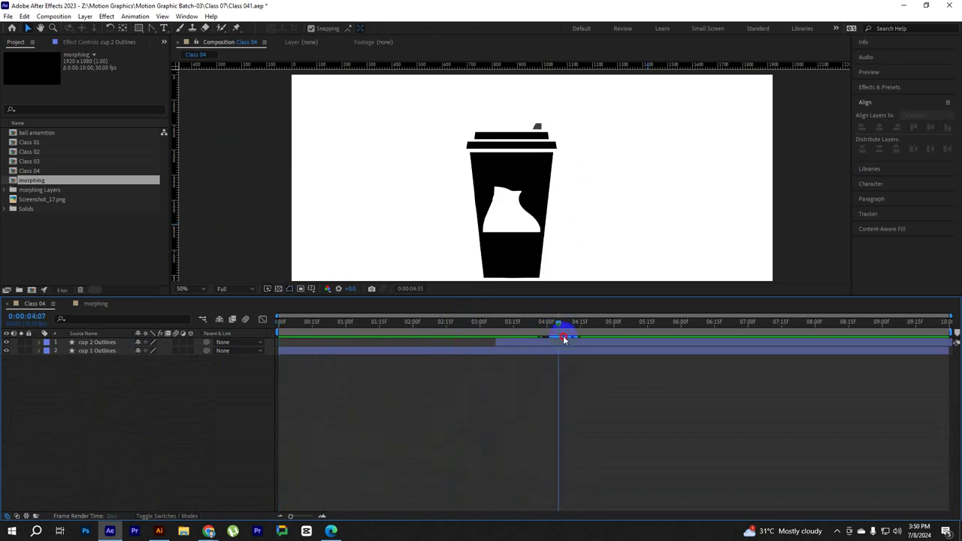
key("space")
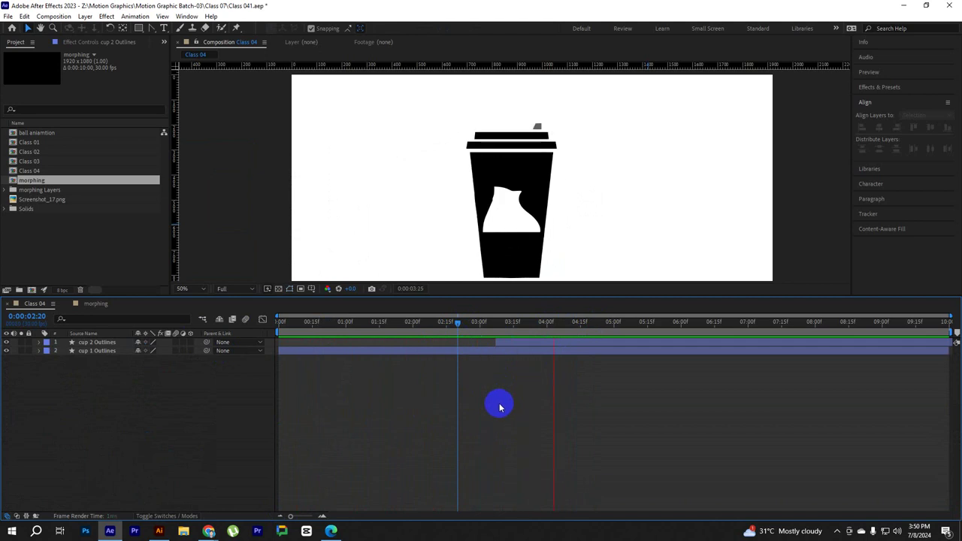
mouse_move(560, 322)
left_mouse_down()
mouse_move(485, 343)
mouse_move(530, 341)
left_mouse_up()
Show cup 2's keyframes and slide Group 3 and Group 4's starting Opacity keyframes to 3:16
left_click(530, 342)
key("u")
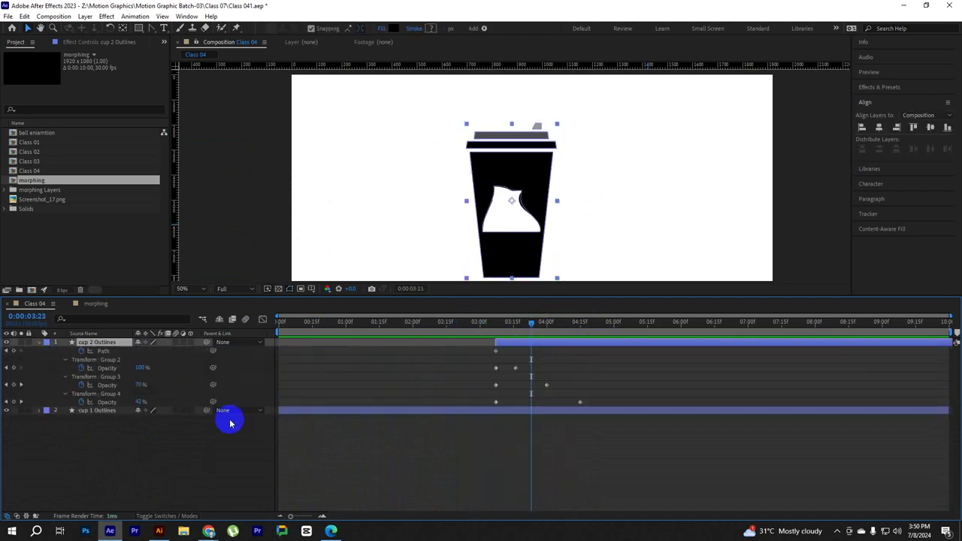
mouse_move(533, 325)
left_mouse_down()
mouse_move(497, 329)
mouse_move(515, 328)
left_mouse_up()
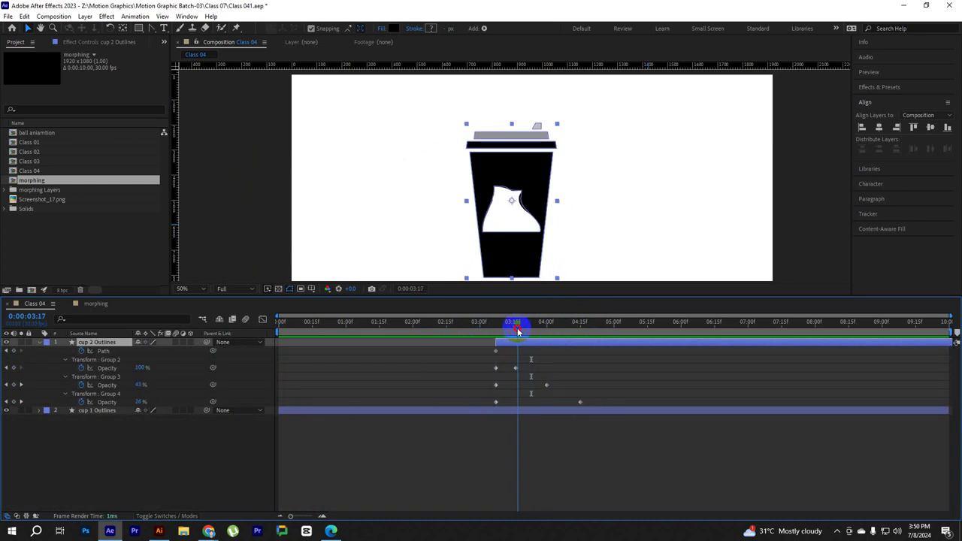
left_click(515, 391)
left_click(498, 406)
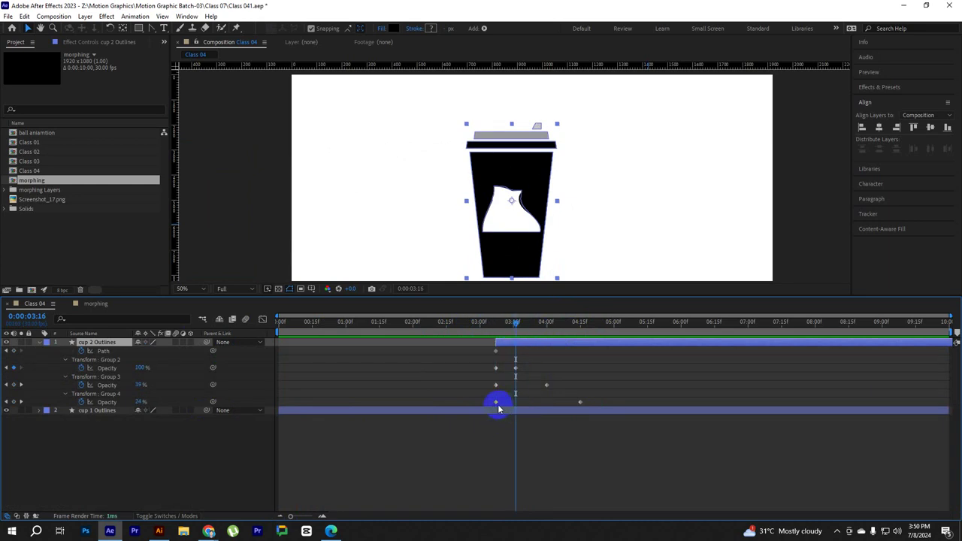
left_click_drag(496, 403, 516, 403)
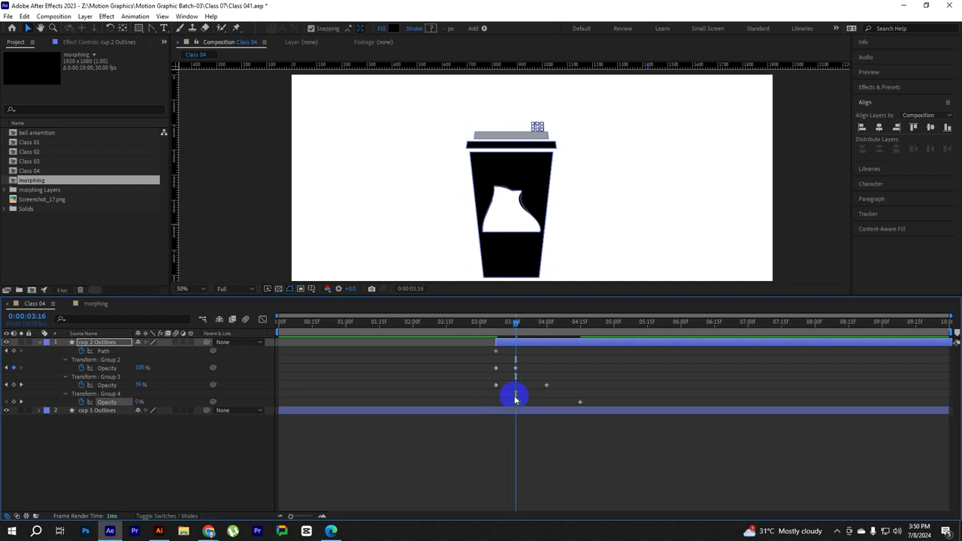
left_click_drag(496, 385, 516, 386)
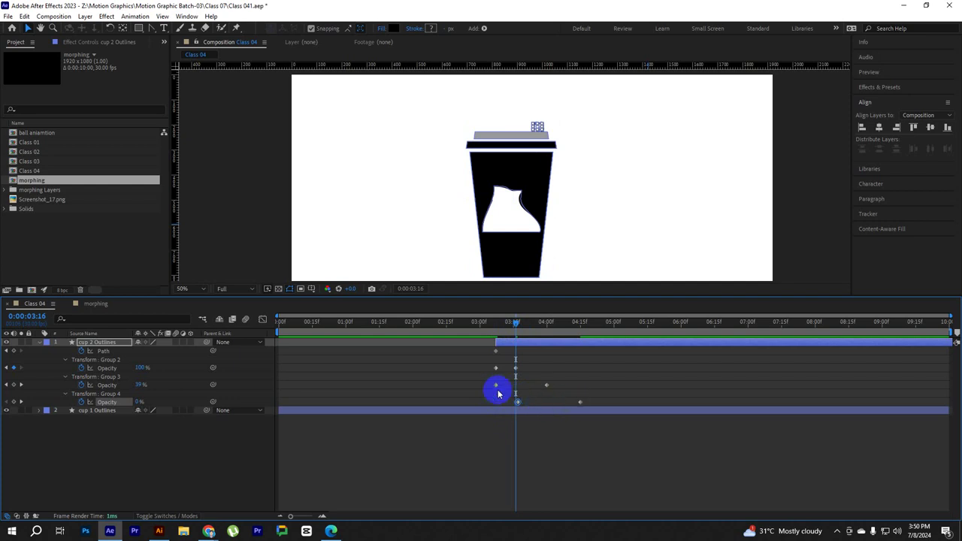
Move Group 4's Opacity fade to about 4:00 and scrub to check the lid fade-in
left_click(577, 403)
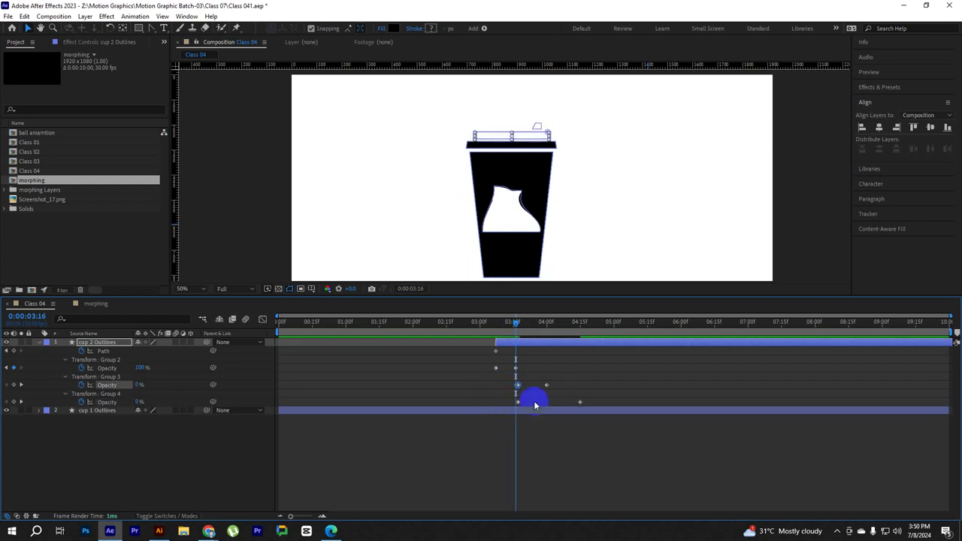
left_click_drag(518, 403, 547, 402)
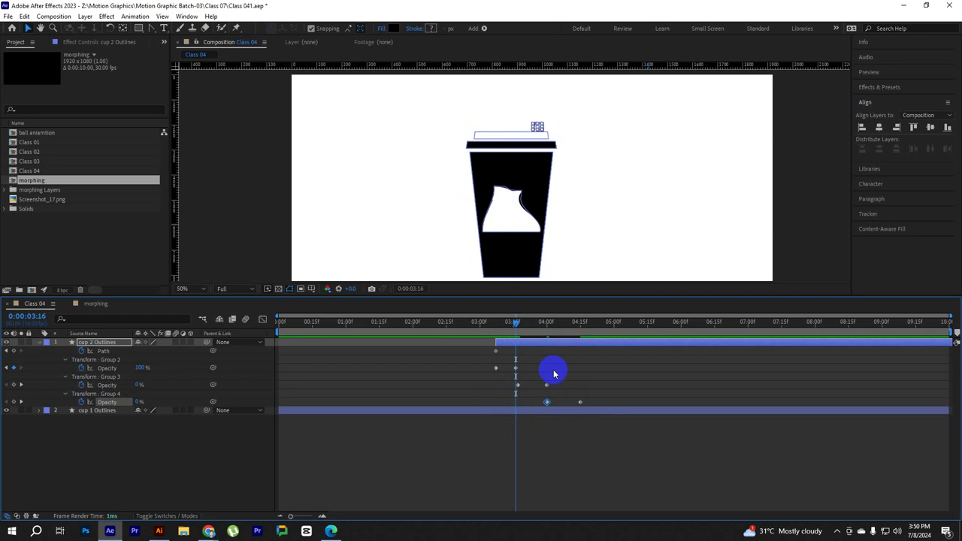
left_click_drag(516, 324, 482, 323)
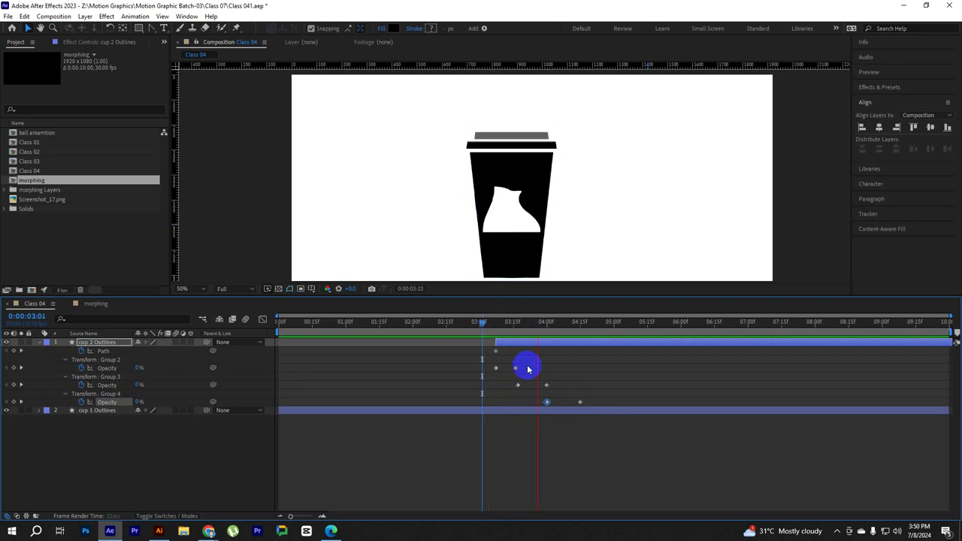
mouse_move(529, 370)
left_mouse_down()
mouse_move(590, 349)
mouse_move(472, 325)
left_mouse_up()
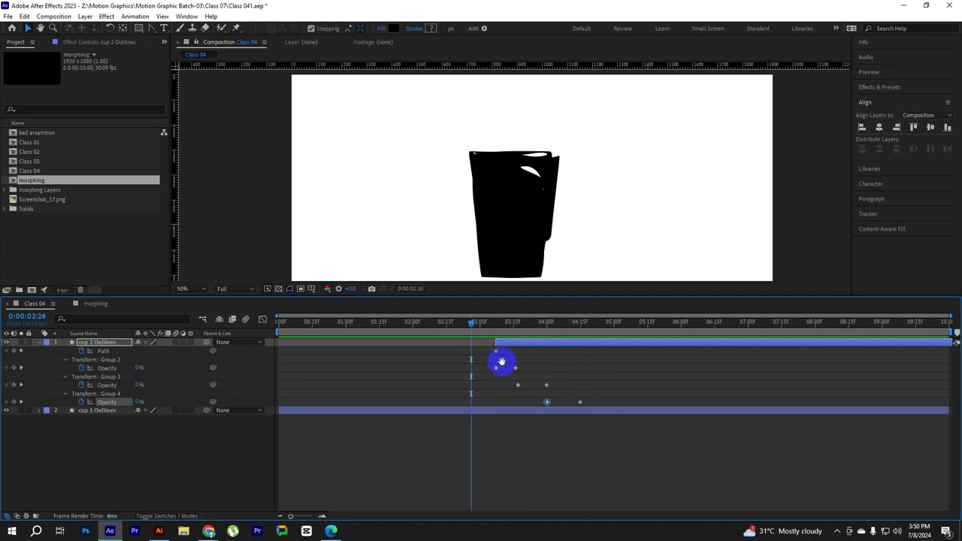
left_click(526, 424)
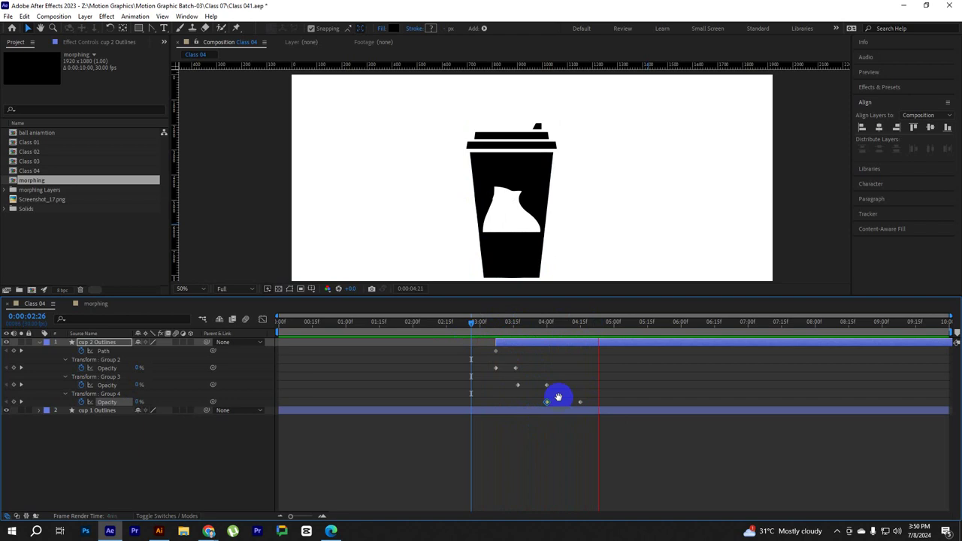
scroll(571, 208, "down", 4)
Collapse cup 2 Outlines, preview from 0:00, and scrub through the cup animation to 3:21
scroll(528, 209, "up", 1)
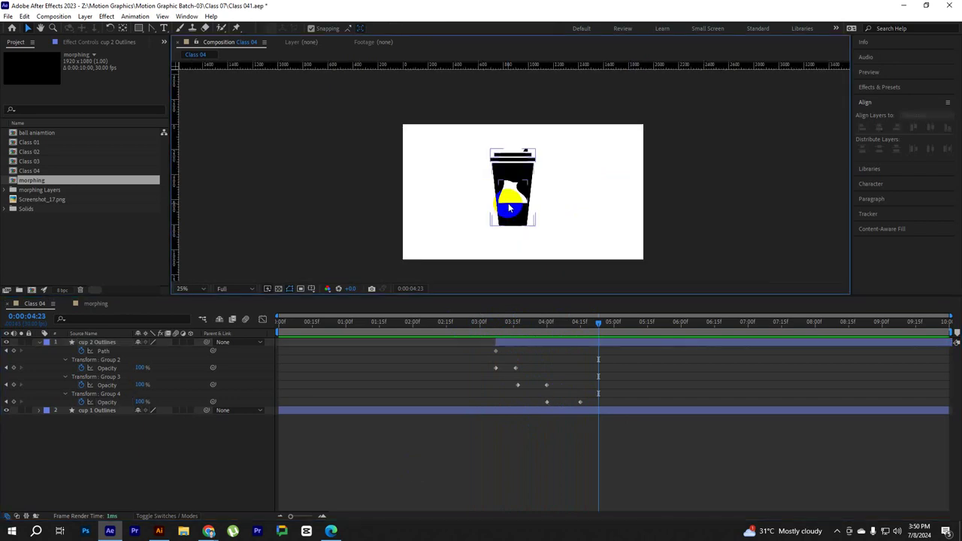
left_click_drag(428, 328, 65, 343)
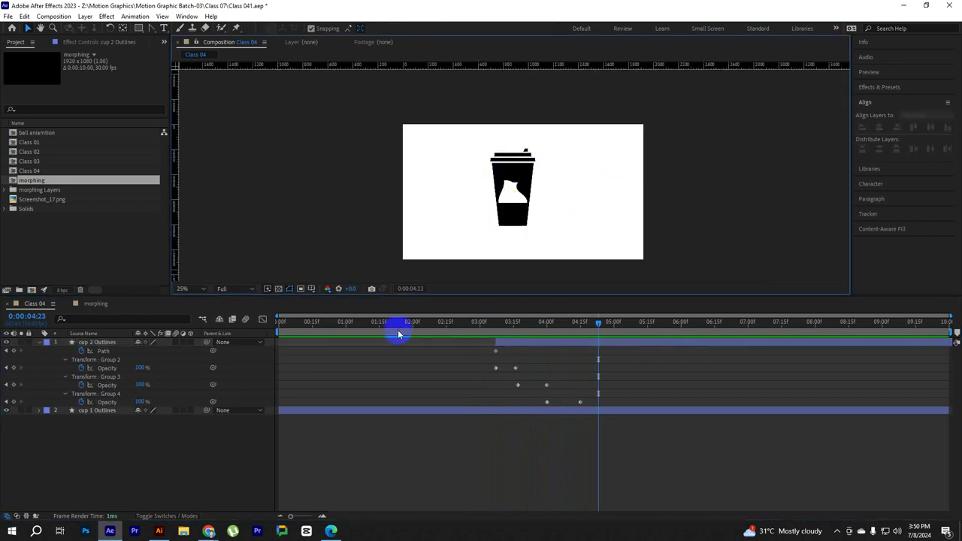
left_click(39, 343)
mouse_move(308, 326)
left_mouse_down()
mouse_move(347, 326)
mouse_move(279, 326)
left_mouse_up()
left_click(622, 457)
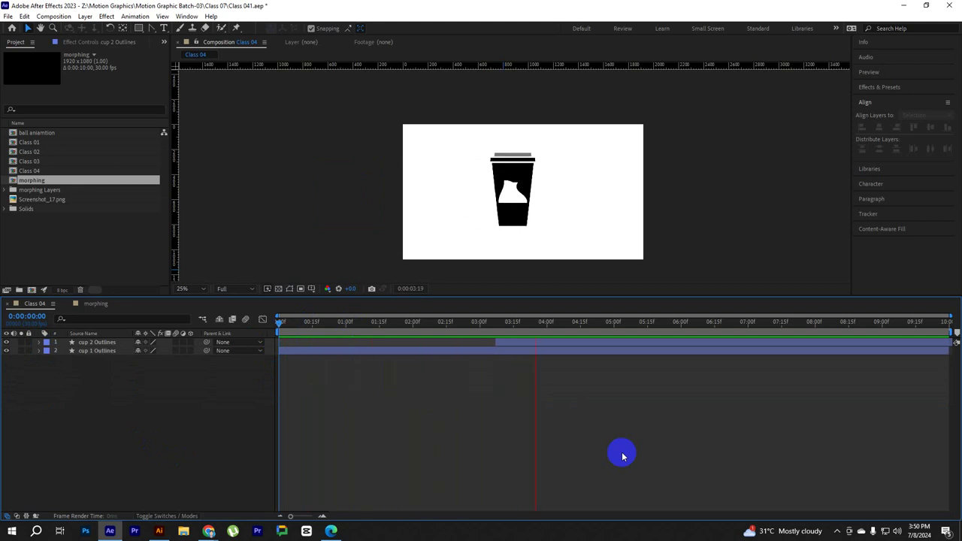
key("space")
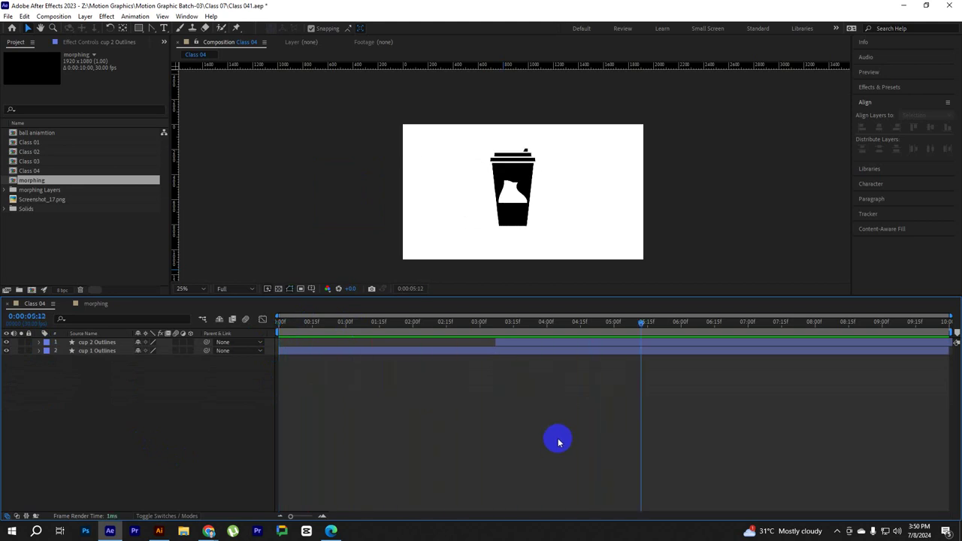
left_click(675, 343)
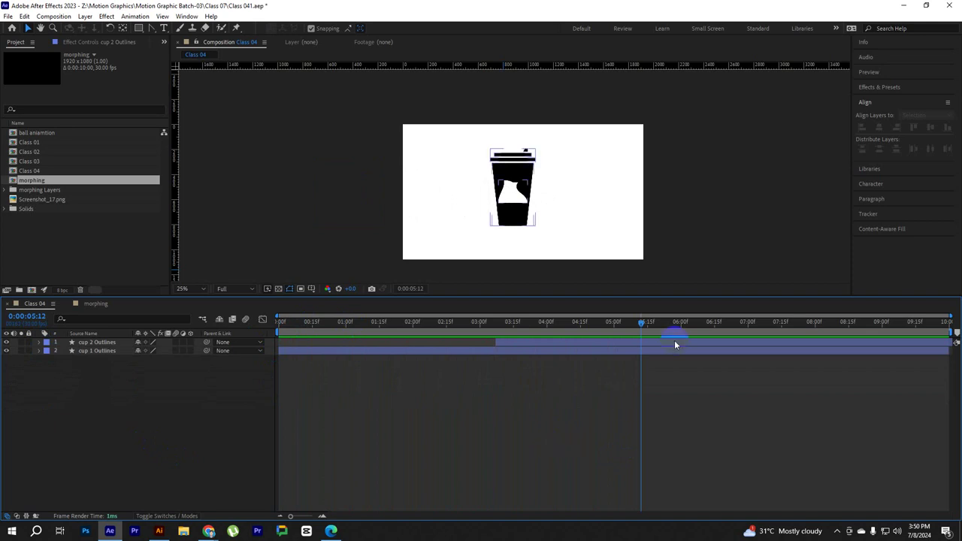
left_click_drag(634, 324, 533, 327)
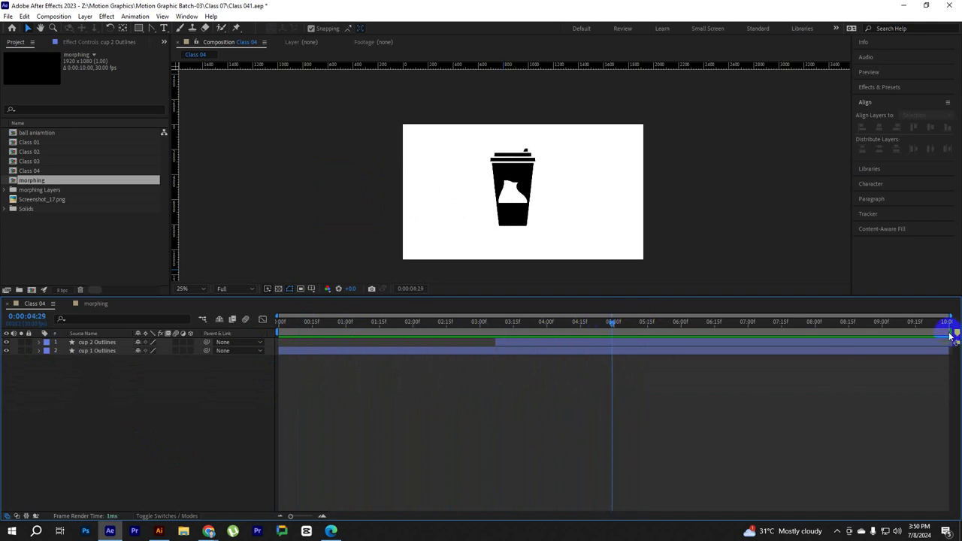
End the work area at 5:00, preview from the start, and switch to Chrome
left_click_drag(950, 333, 614, 331)
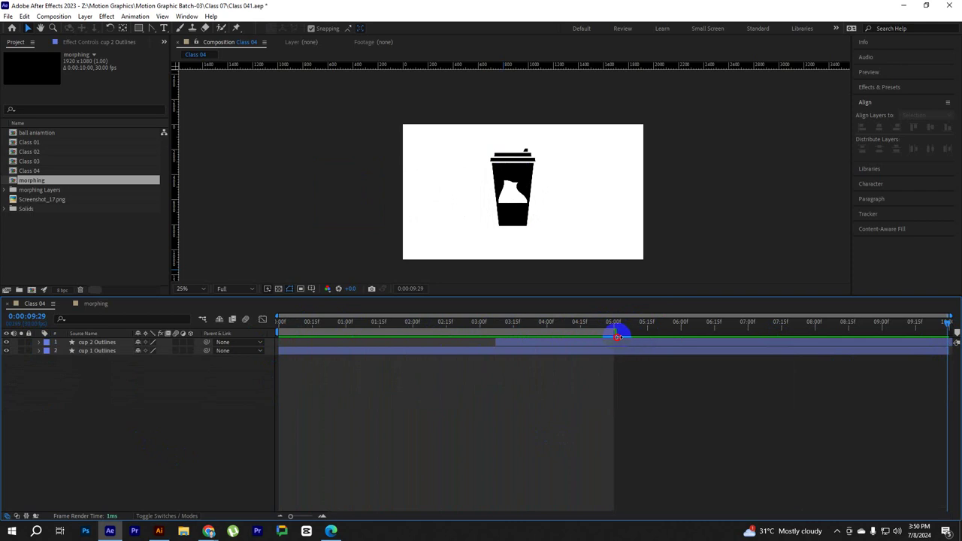
key("Home")
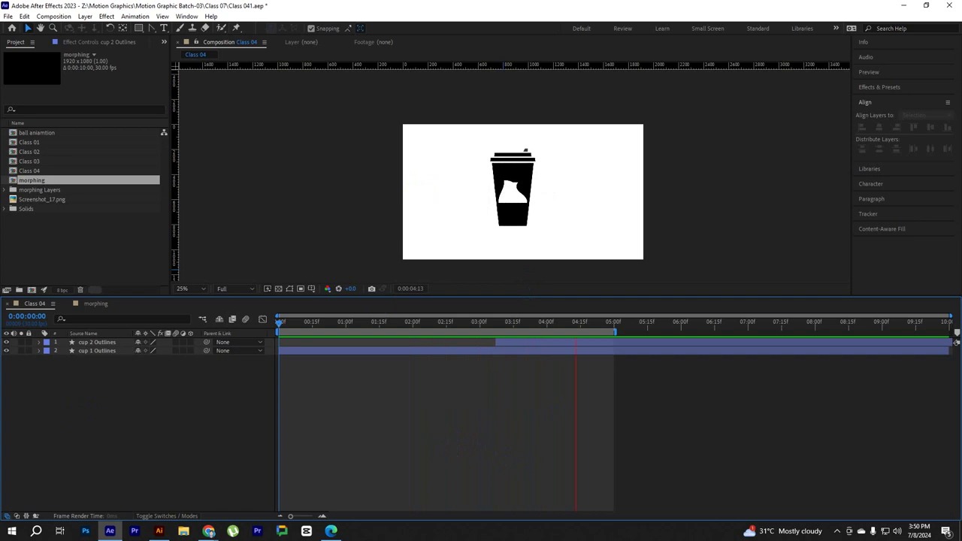
mouse_move(210, 530)
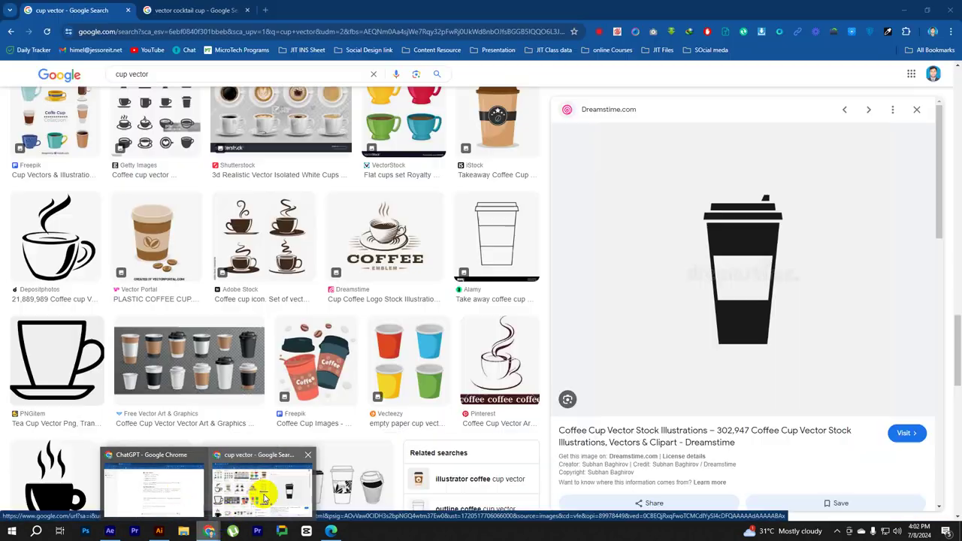
left_click(258, 493)
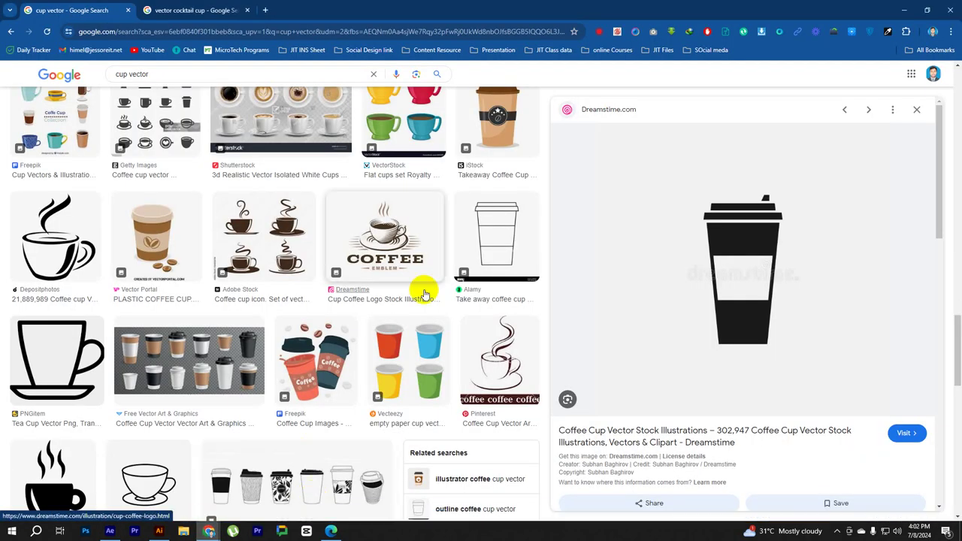
Search Google Images for 'lower third' and browse the results, previewing the Vecteezy set
left_click_drag(186, 72, 84, 74)
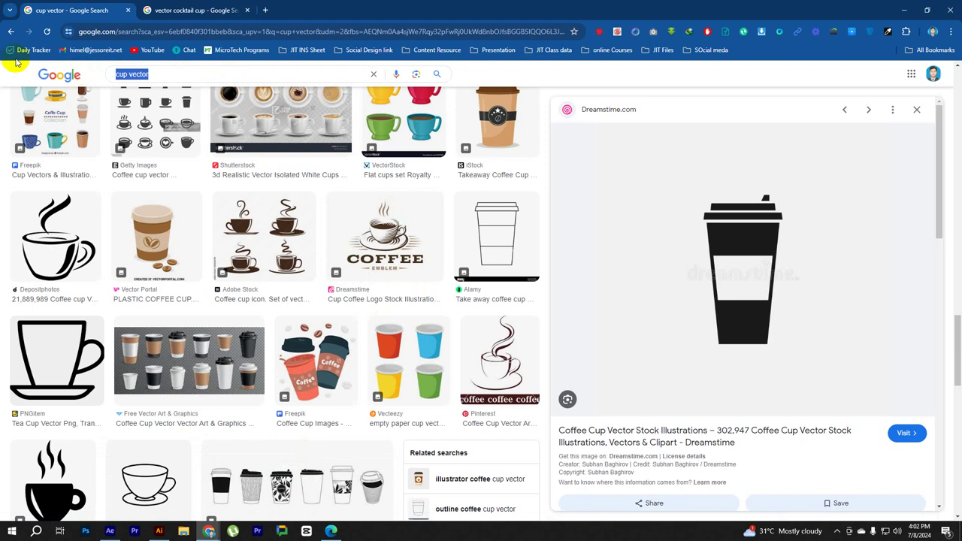
type("lower third")
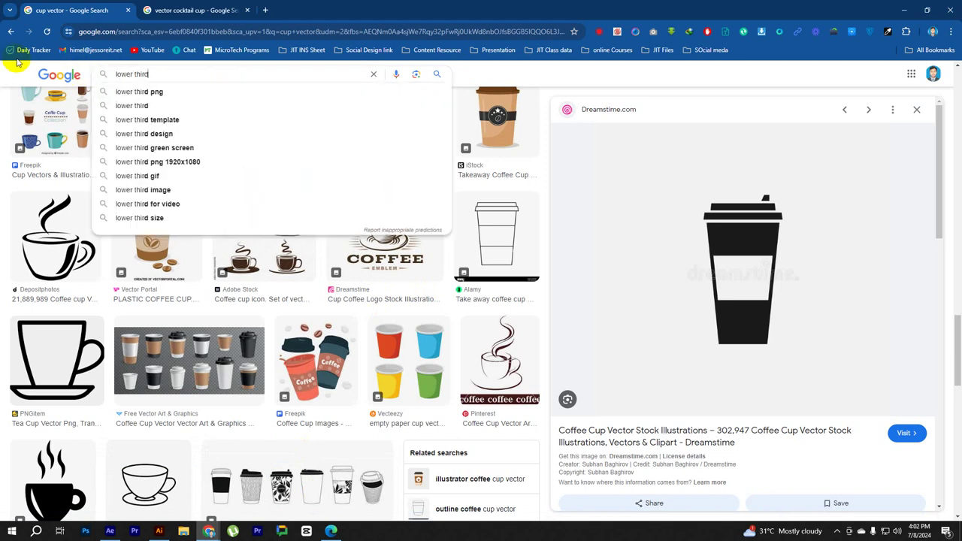
key("Return")
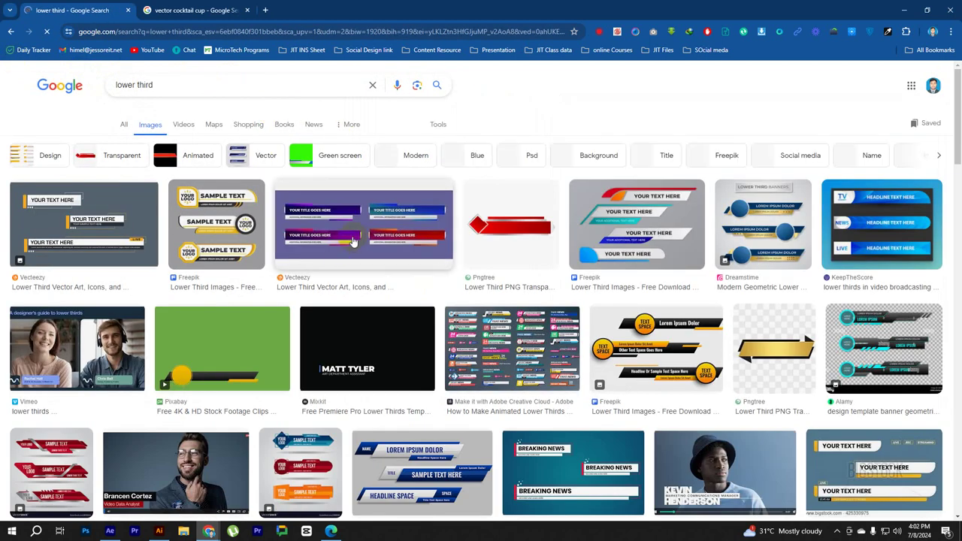
left_click(353, 241)
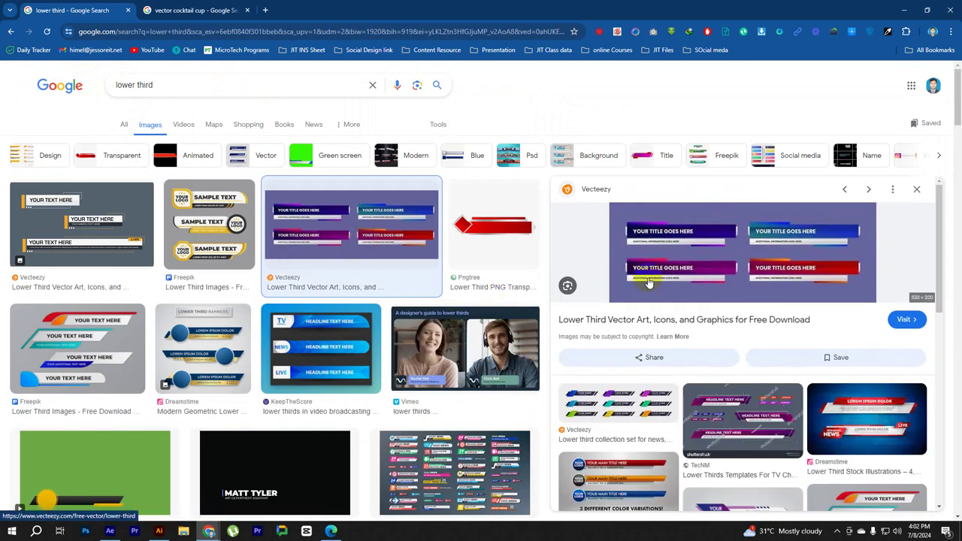
scroll(662, 402, "down", 3)
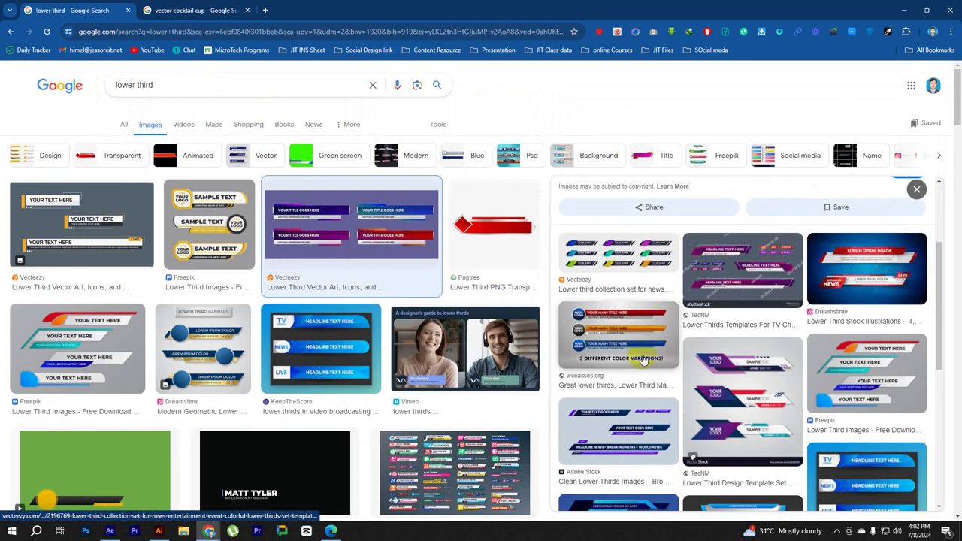
scroll(662, 402, "down", 4)
scroll(662, 403, "down", 3)
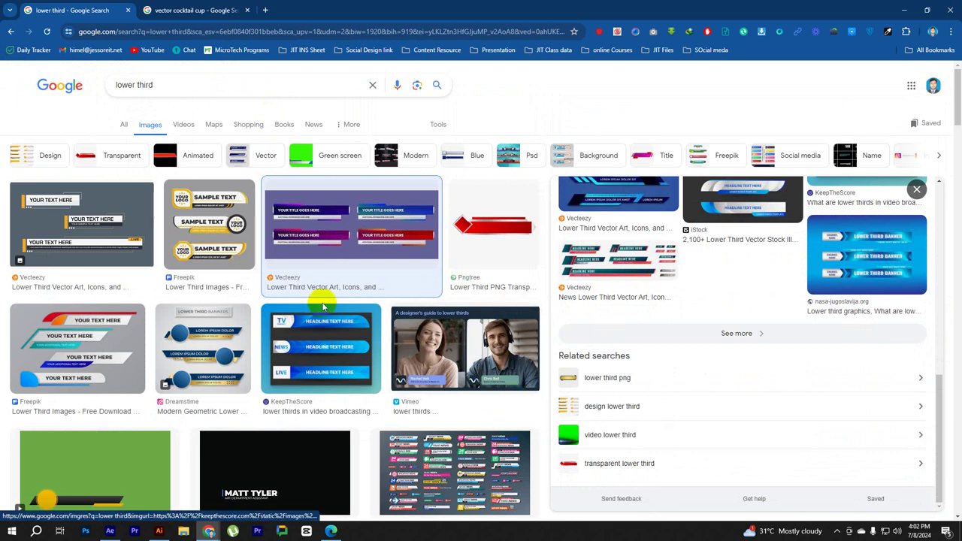
scroll(741, 344, "up", 4)
scroll(752, 343, "up", 3)
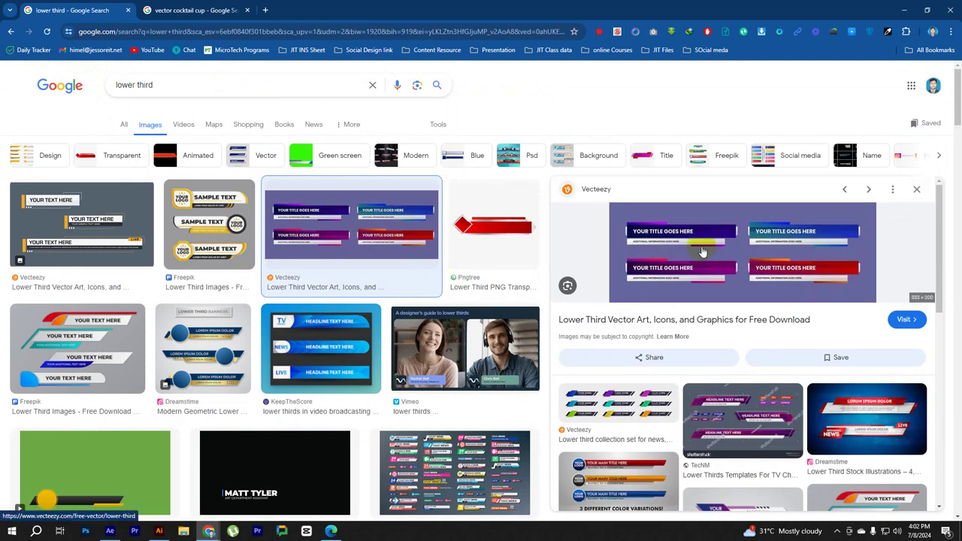
scroll(320, 289, "down", 6)
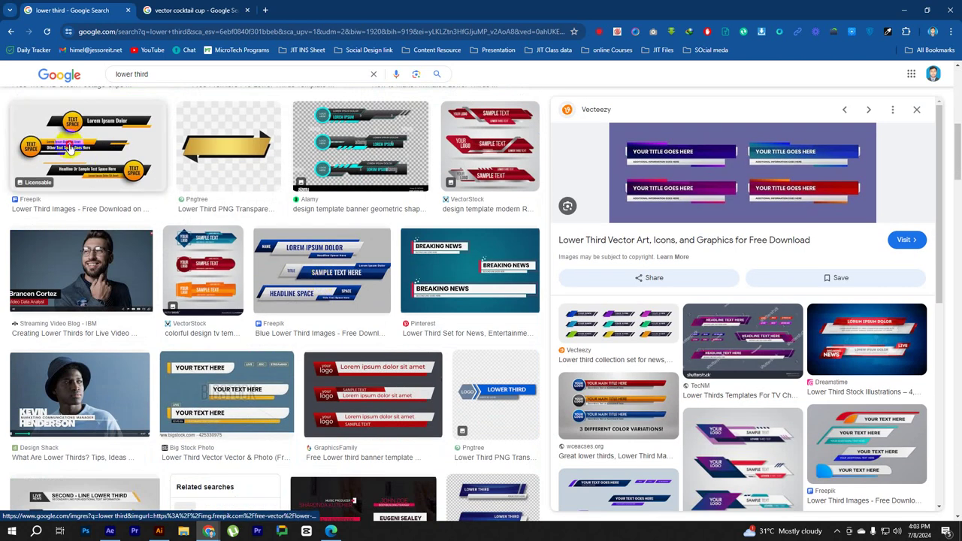
Capture the Freepik gold lower third with Lightshot and save it as Screenshot_18.png
left_click(81, 148)
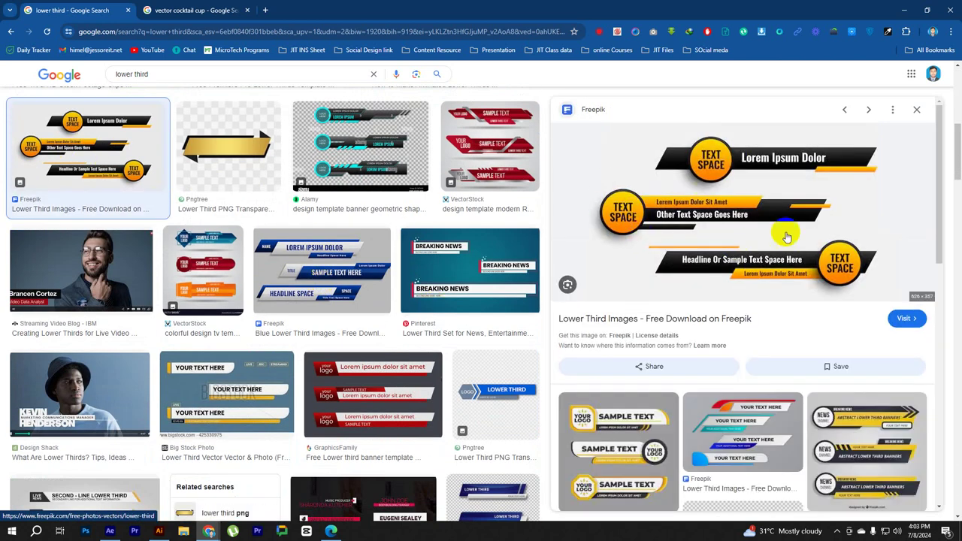
right_click(701, 173)
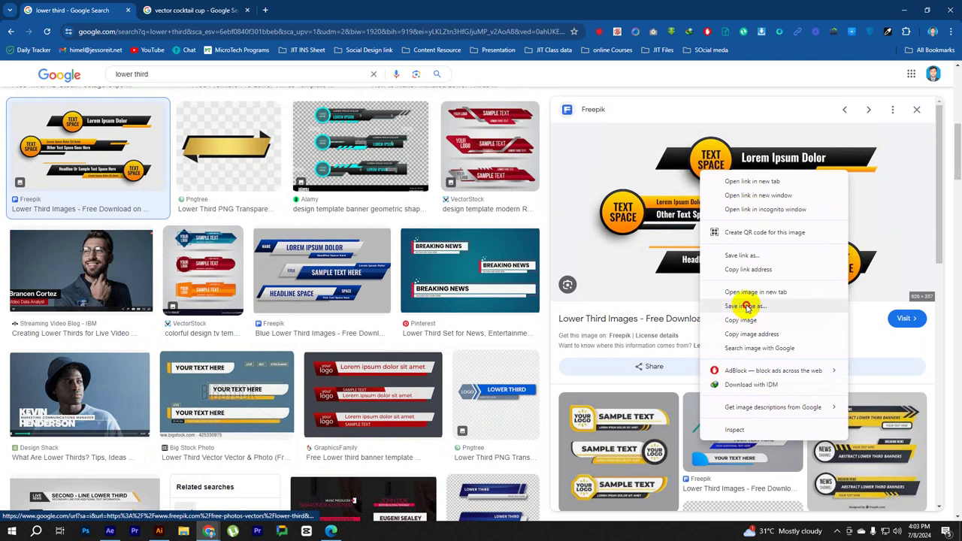
left_click(759, 310)
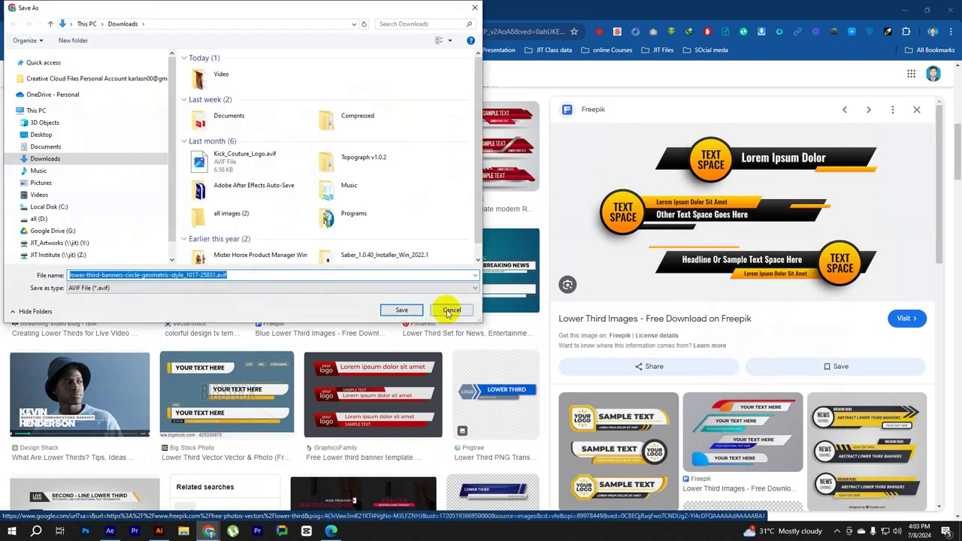
left_click(449, 309)
key("Print")
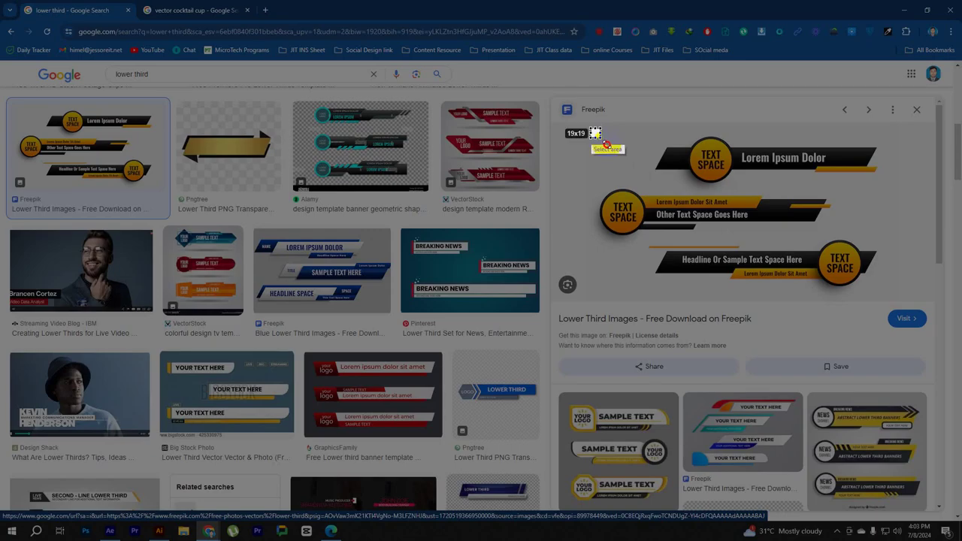
left_click_drag(596, 133, 917, 297)
left_click(880, 307)
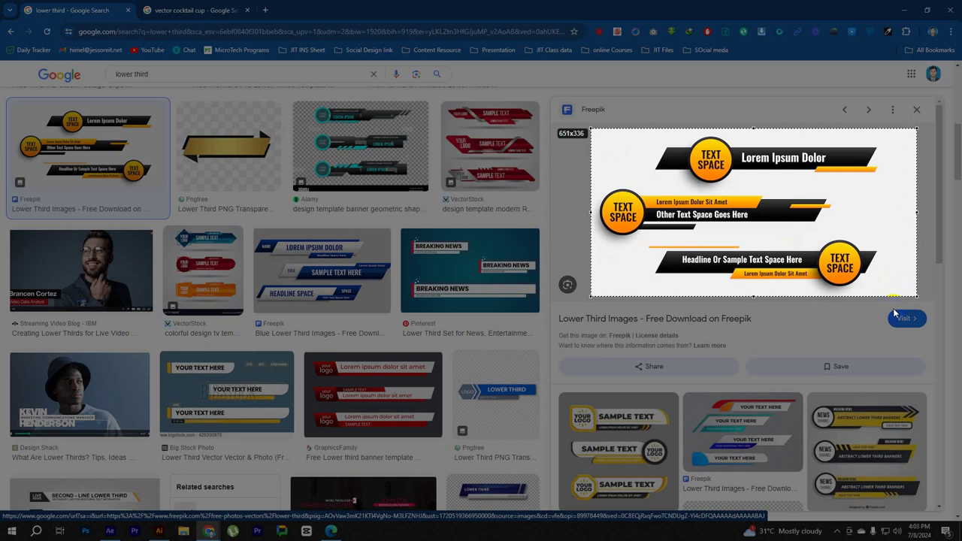
left_click(260, 187)
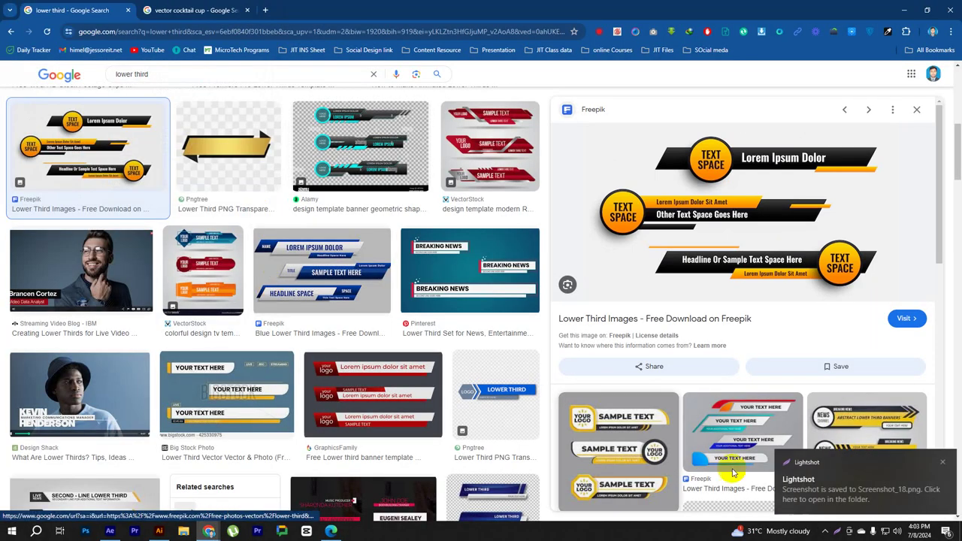
Import Screenshot_18.png into the project and place it in Class 04 as layer 3
left_click(110, 531)
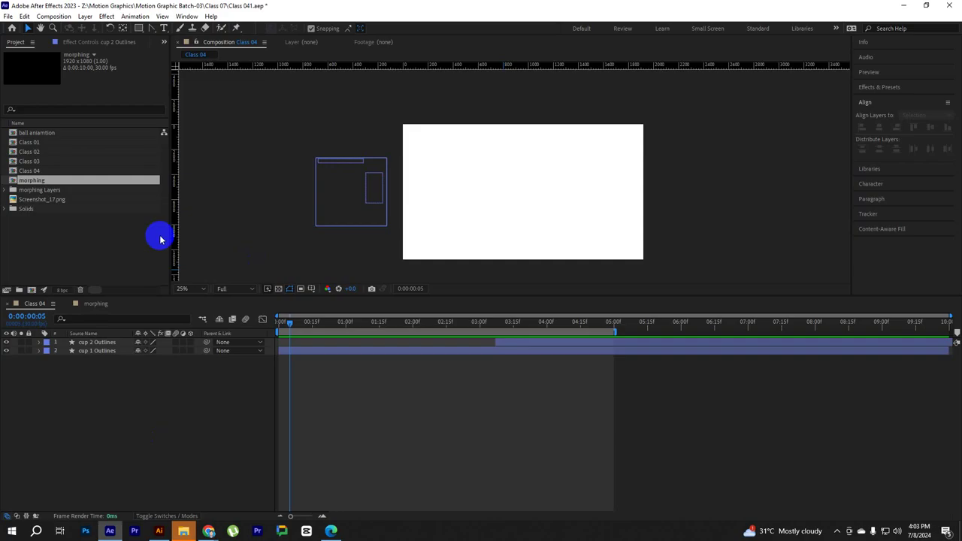
left_click(161, 236)
left_click_drag(86, 258, 96, 263)
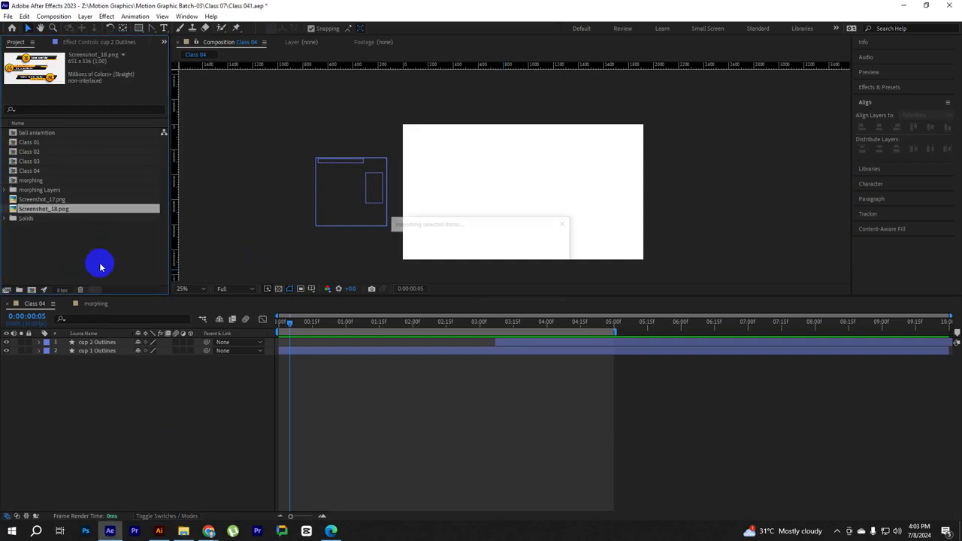
left_click(150, 458)
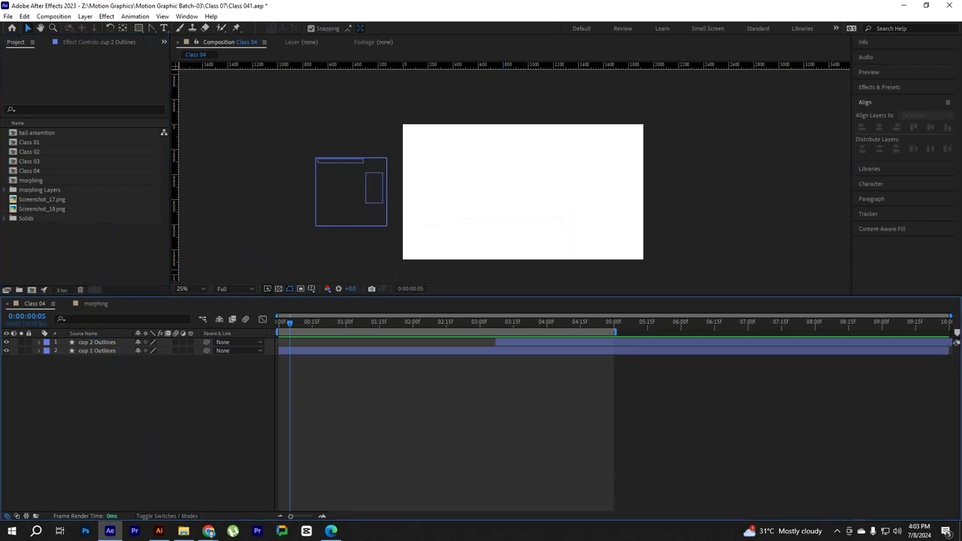
left_click(46, 199)
left_click_drag(43, 208, 135, 460)
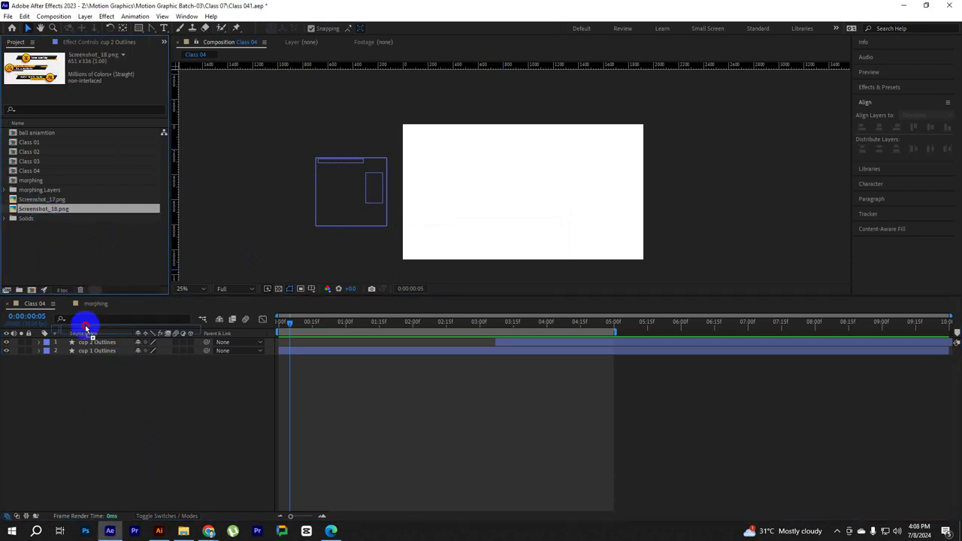
scroll(588, 188, "up", 4)
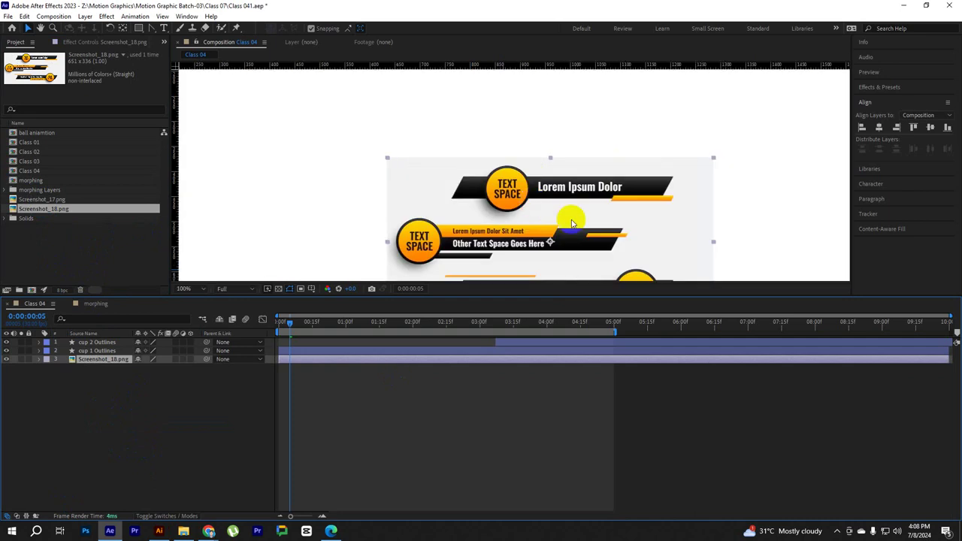
scroll(613, 181, "down", 2)
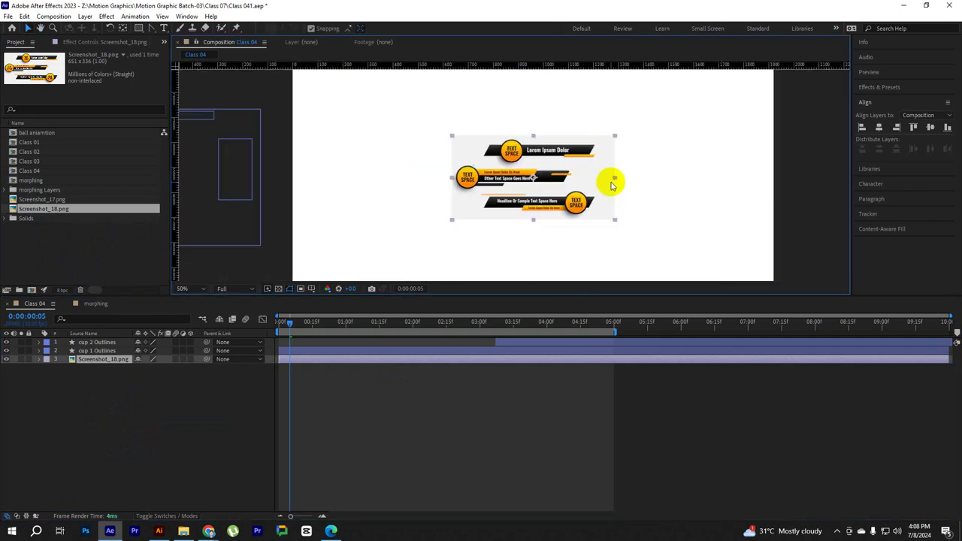
Scrub the cup morph to 0:00:00:22, then start a new composition from the Project panel
left_click(221, 409)
left_click(42, 235)
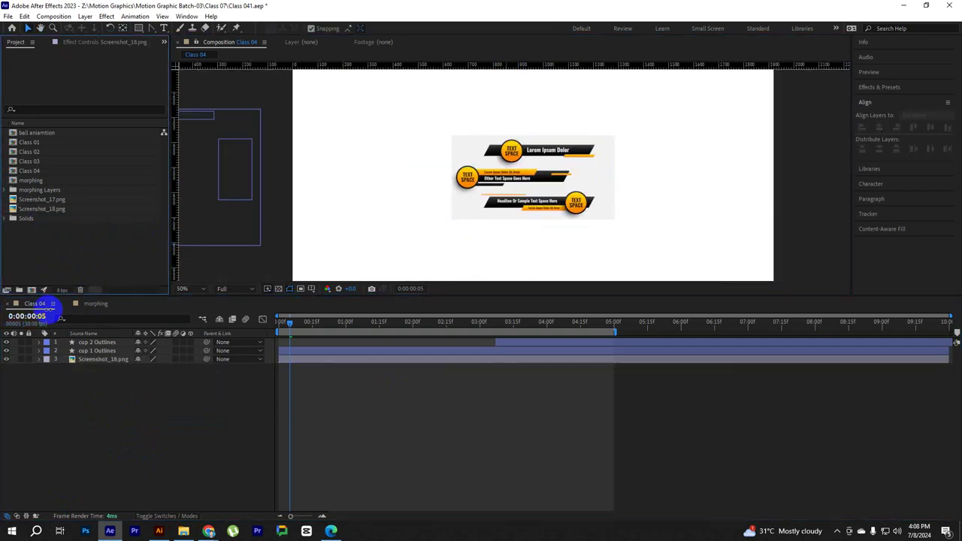
left_click(97, 344)
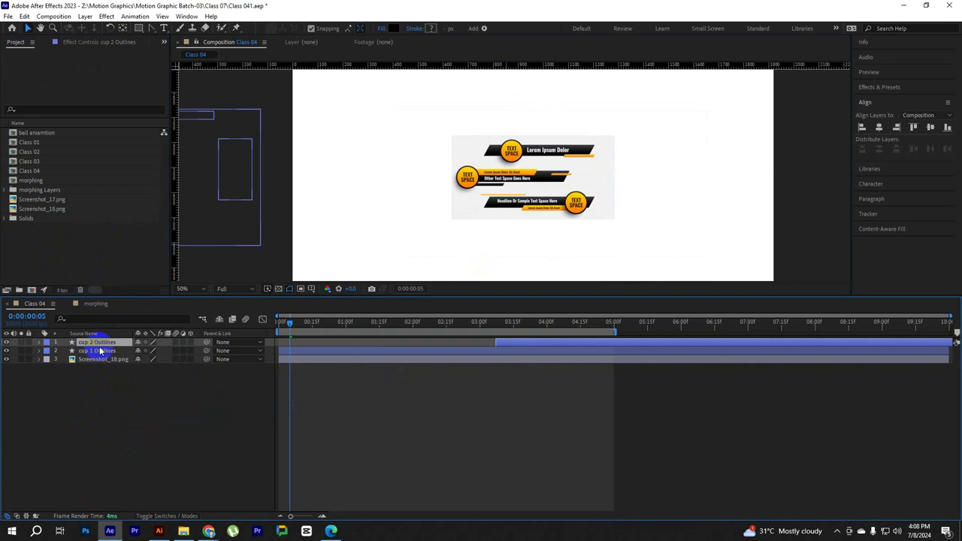
left_click(100, 351, "shift")
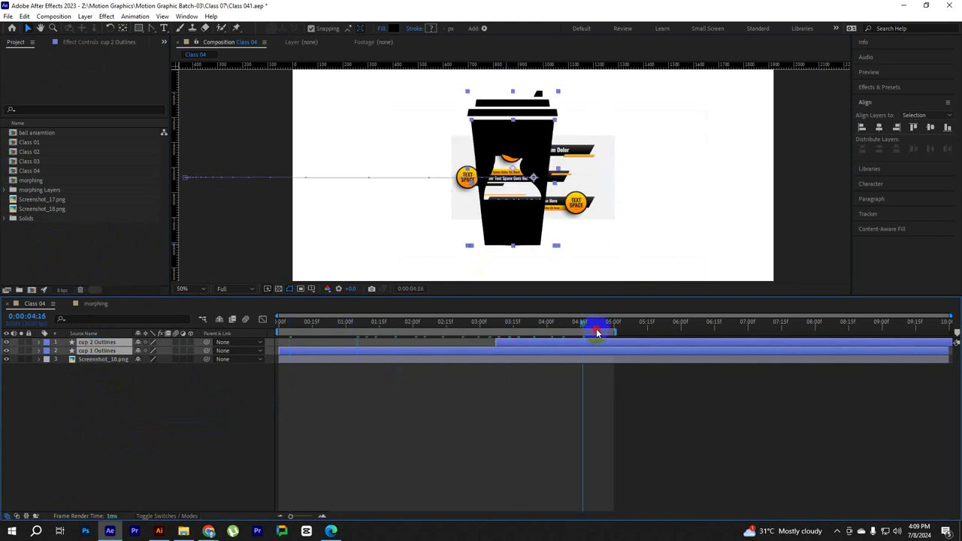
left_click_drag(383, 323, 328, 324)
left_click(251, 401)
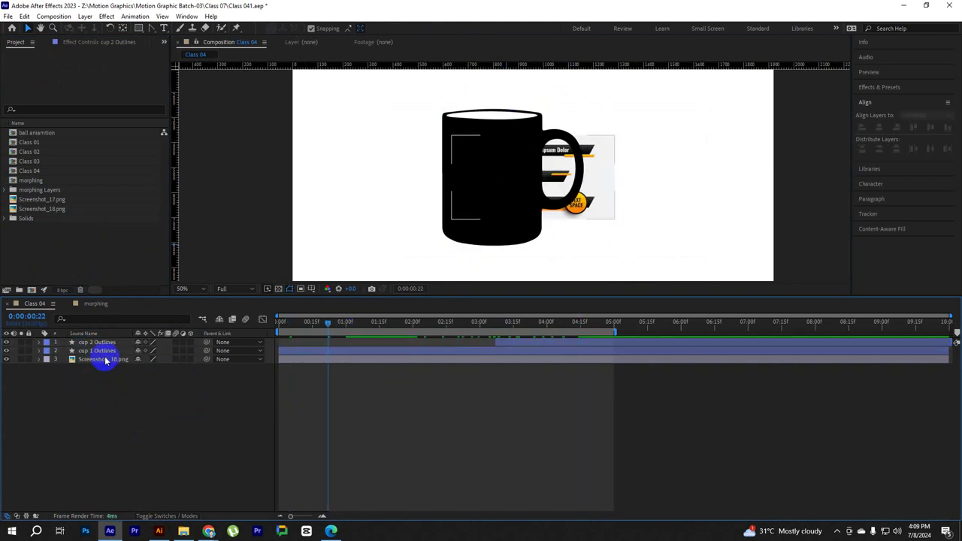
left_click(99, 351)
left_click(116, 399)
right_click(68, 248)
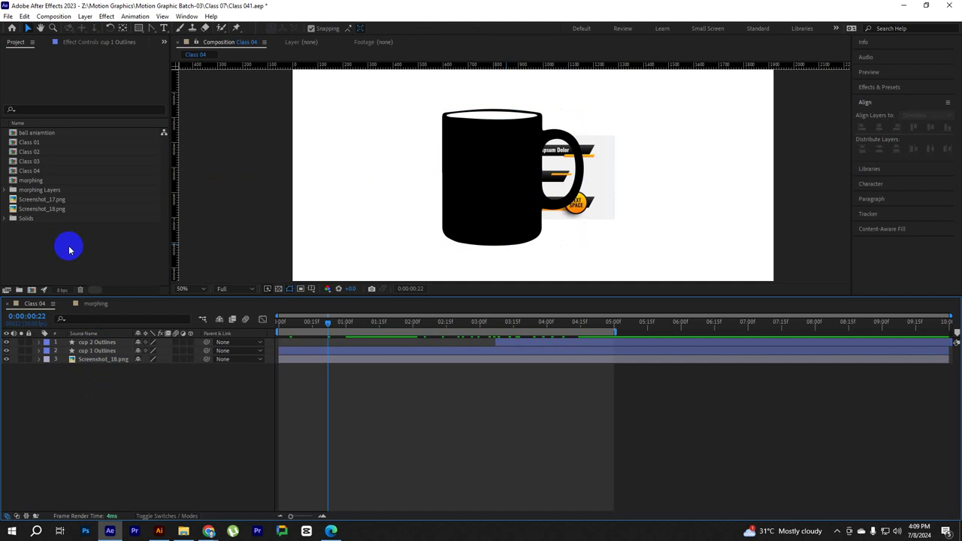
left_click(87, 256)
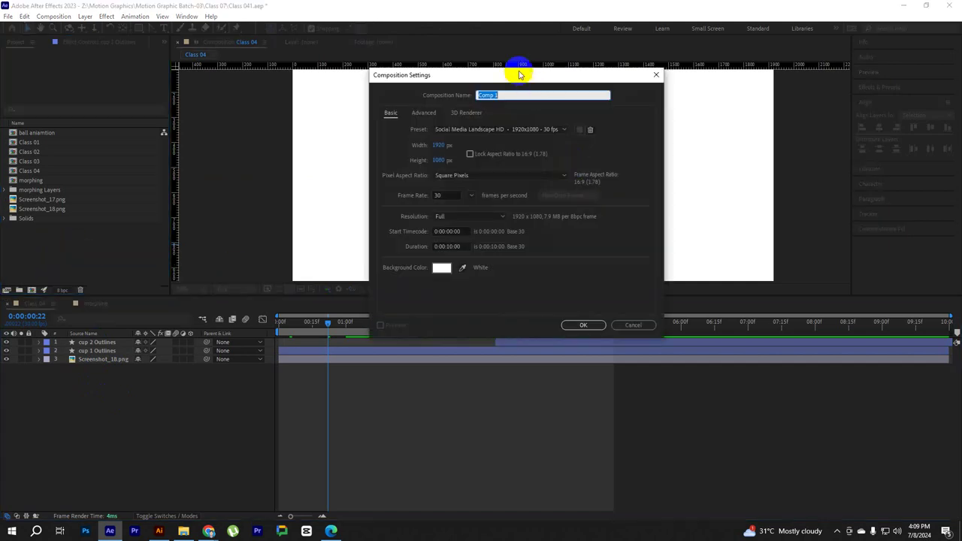
Create Comp 1 at 1920 x 300 by setting the height to 300 px
left_click_drag(515, 75, 669, 75)
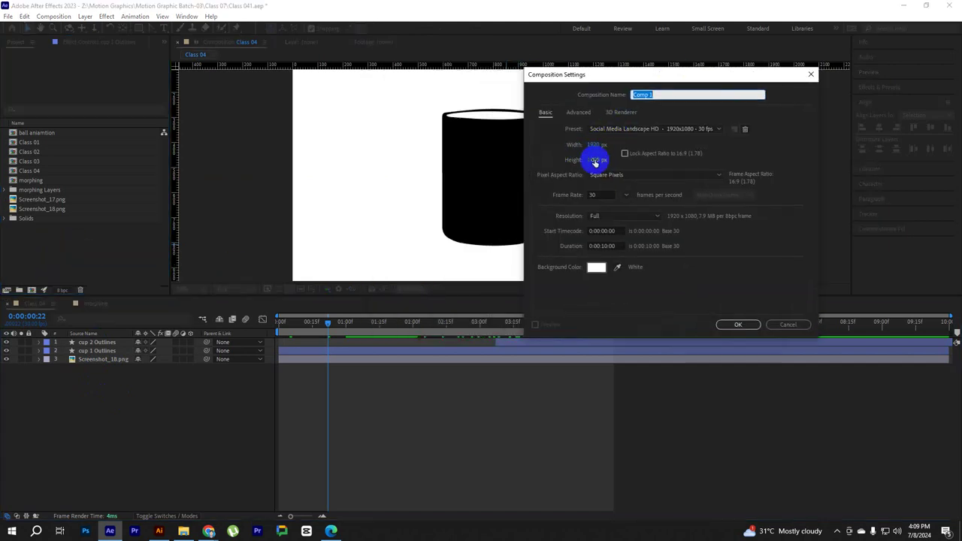
left_click(595, 161)
type("300")
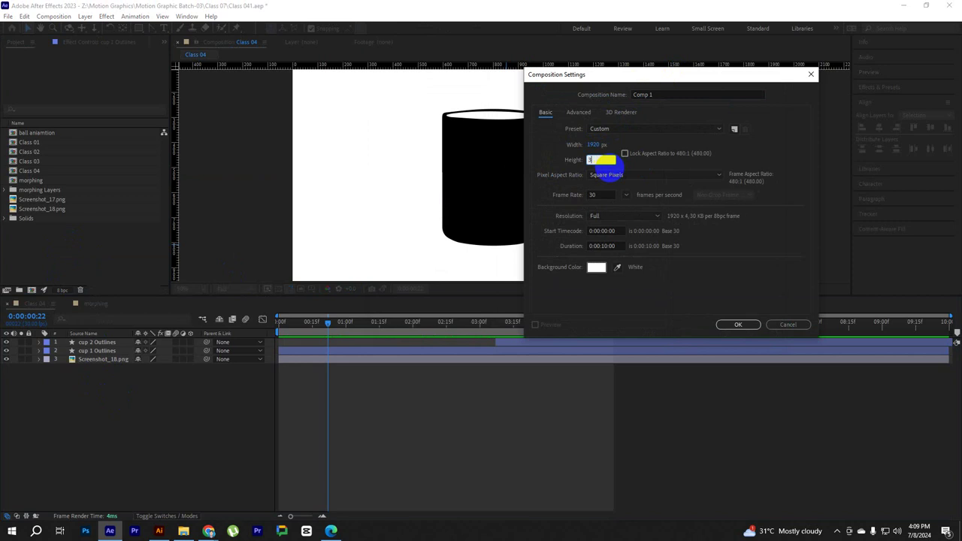
left_click(738, 324)
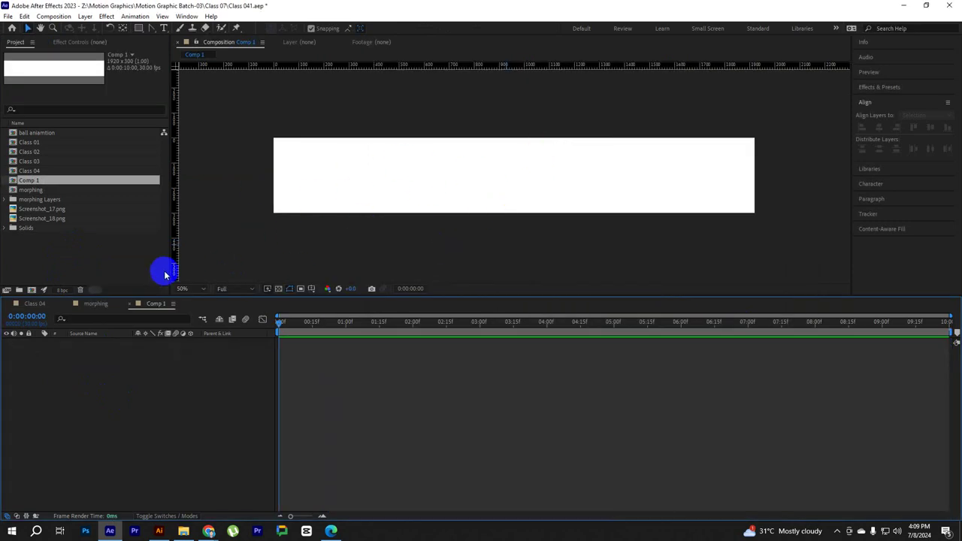
View Screenshot_18.png in its footage tab, then return to the empty Comp 1
left_click(33, 209)
left_click(26, 219)
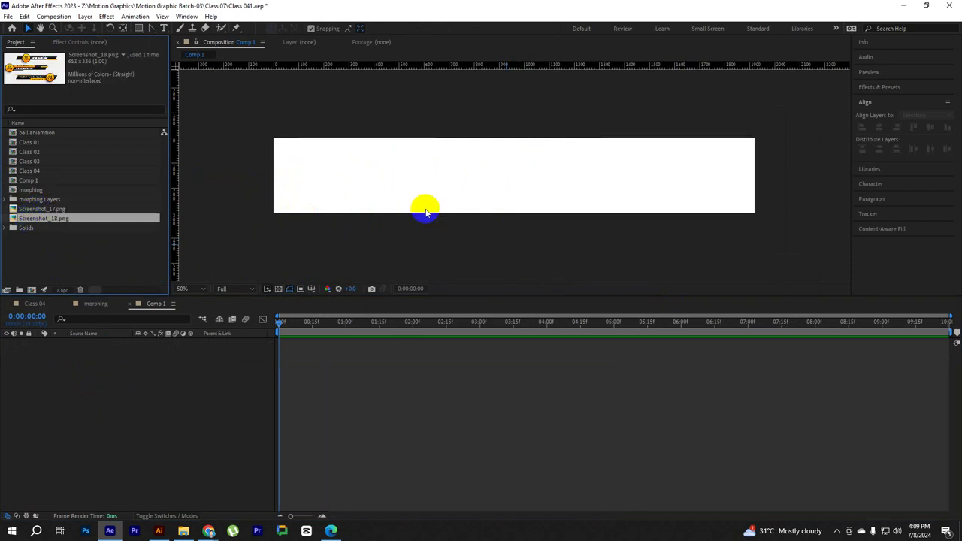
left_click(87, 248)
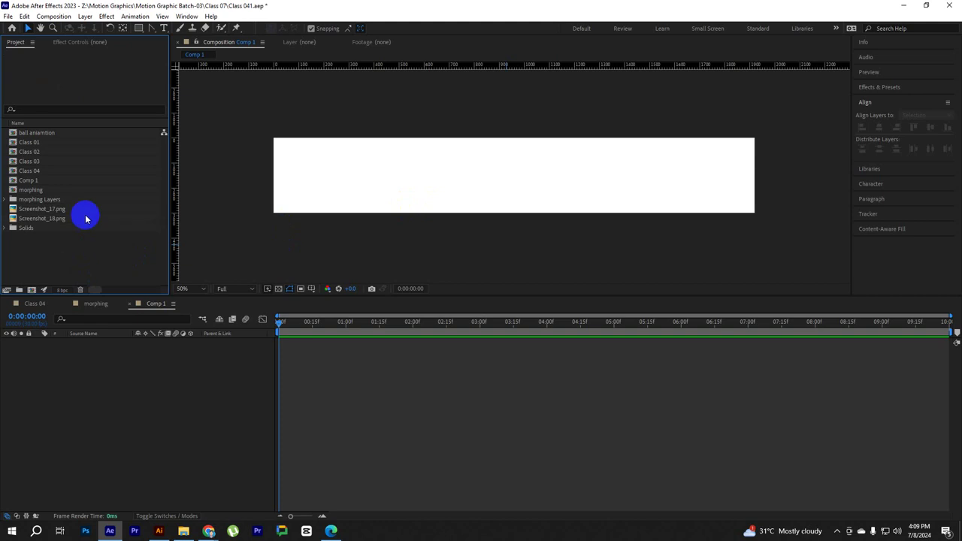
double_click(44, 219)
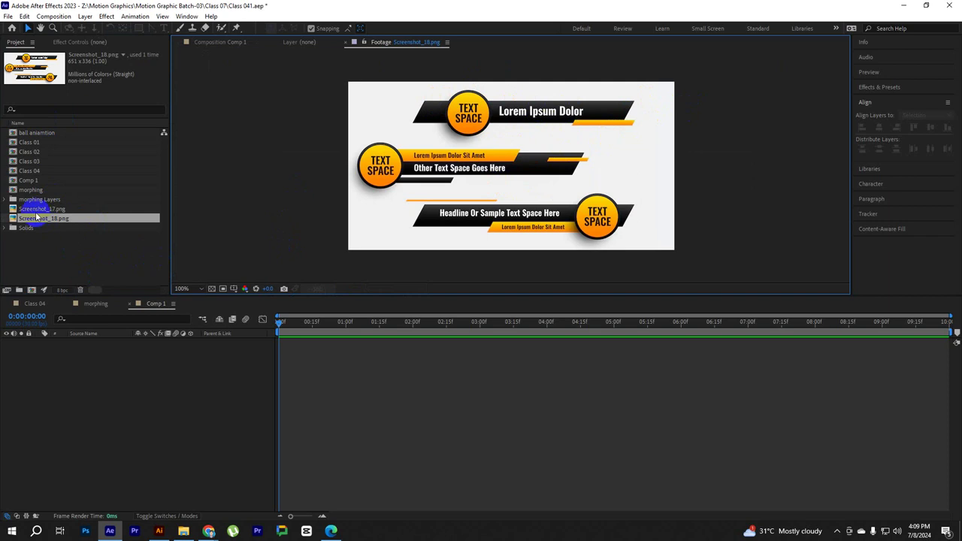
left_click(128, 323)
left_click(106, 308)
left_click(154, 307)
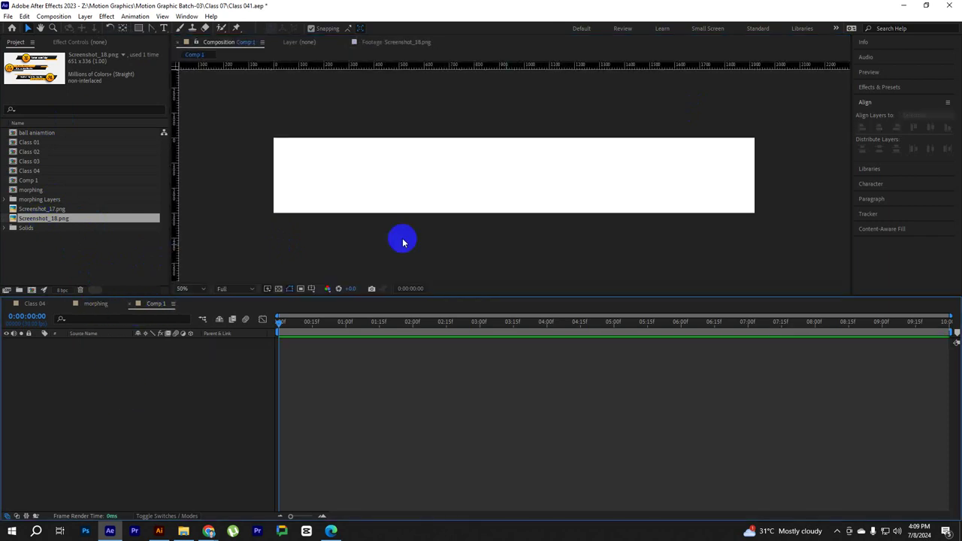
Draw a black rectangle bar across the middle of Comp 1 with its stroke set to None
left_click(140, 30)
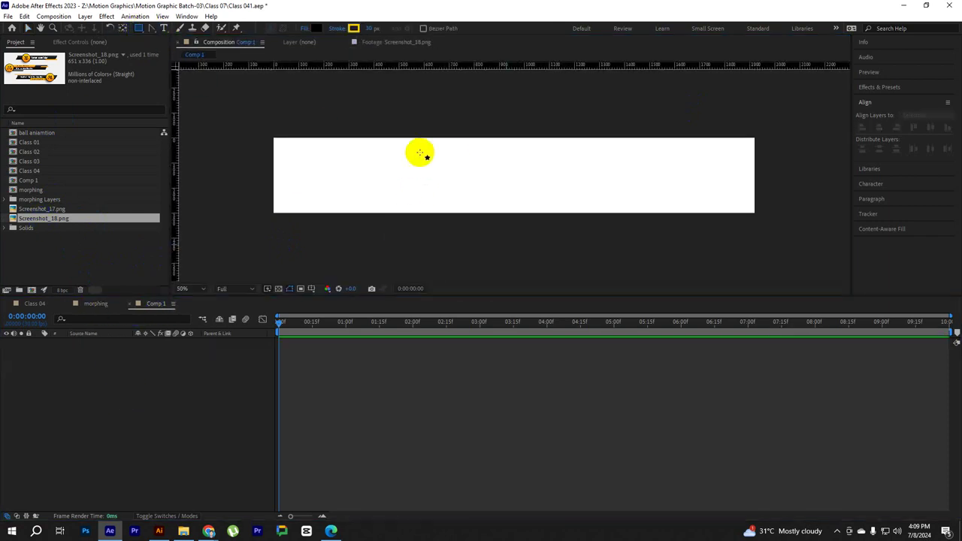
left_click_drag(346, 163, 685, 192)
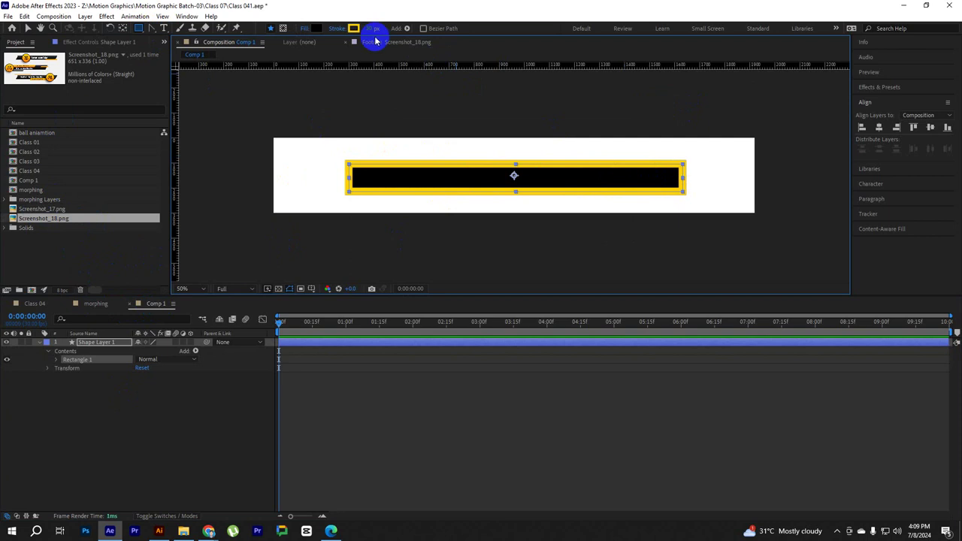
left_click(344, 29)
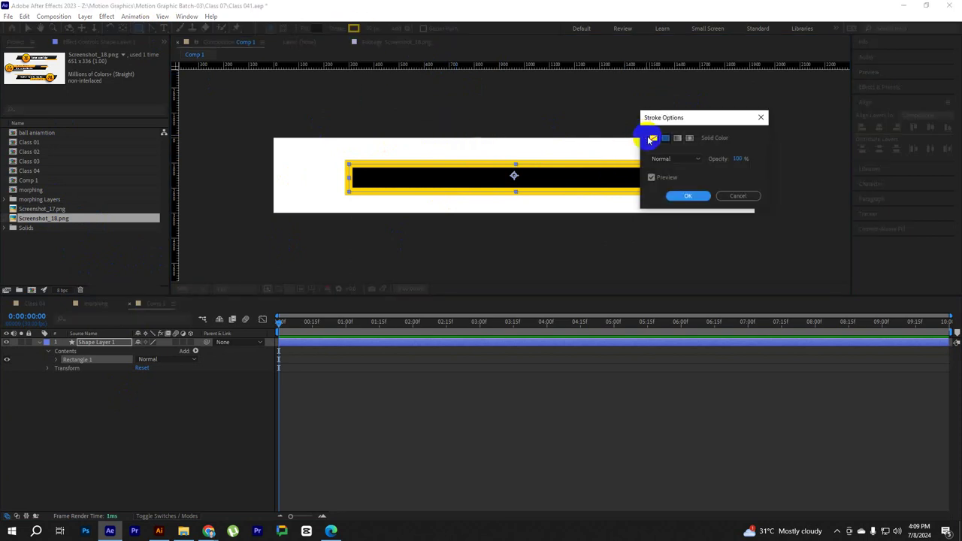
left_click(654, 138)
left_click(685, 195)
left_click(320, 30)
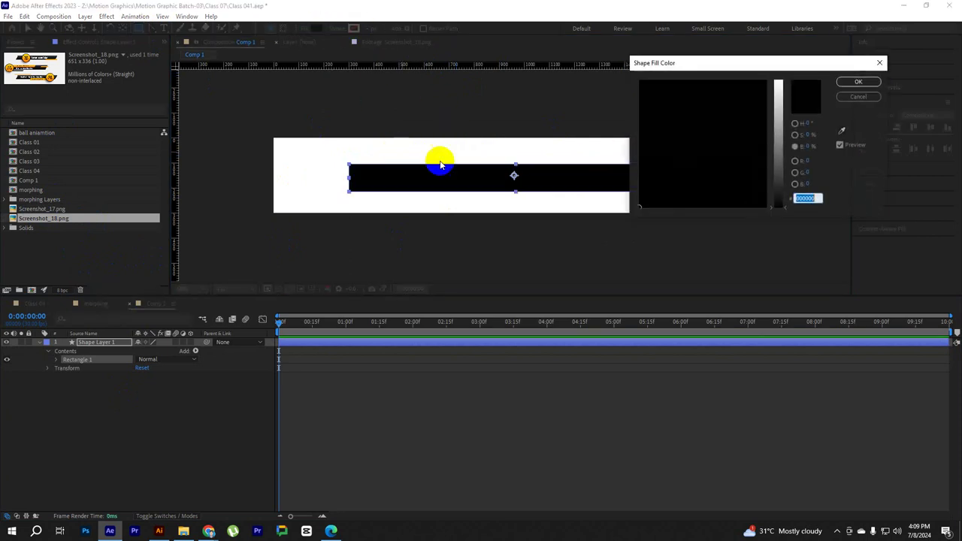
left_click(840, 97)
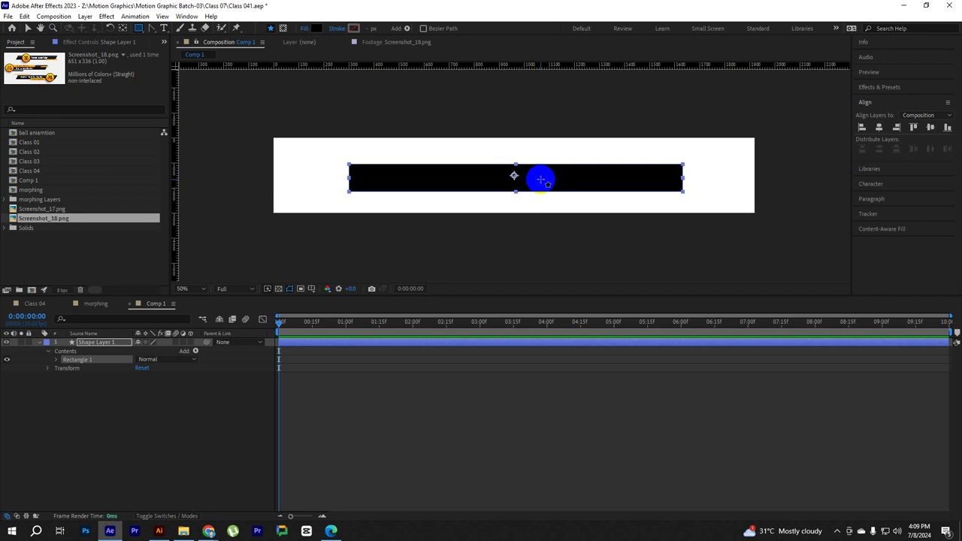
Resize and reposition the bar so it spans most of the frame
key("v")
key("period")
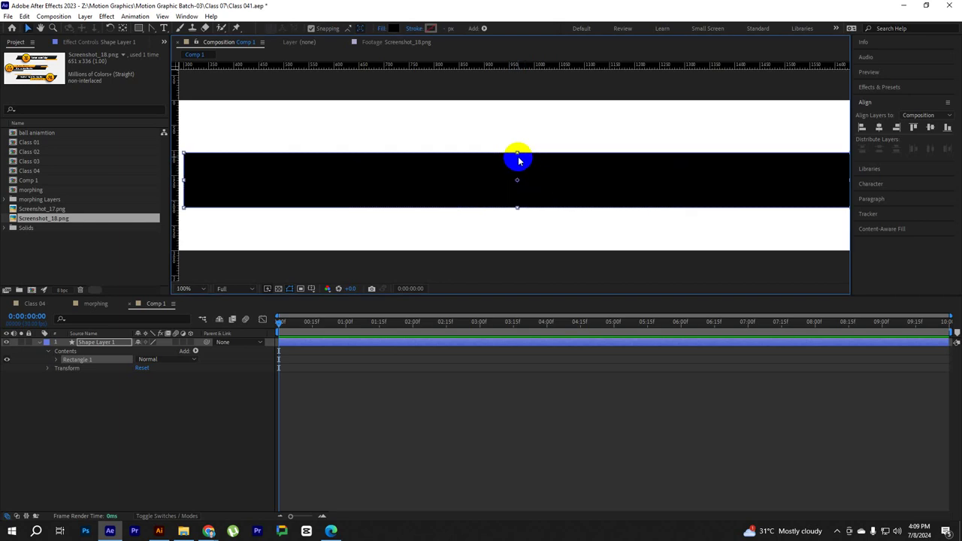
left_click_drag(518, 154, 518, 142)
key("comma")
key("comma")
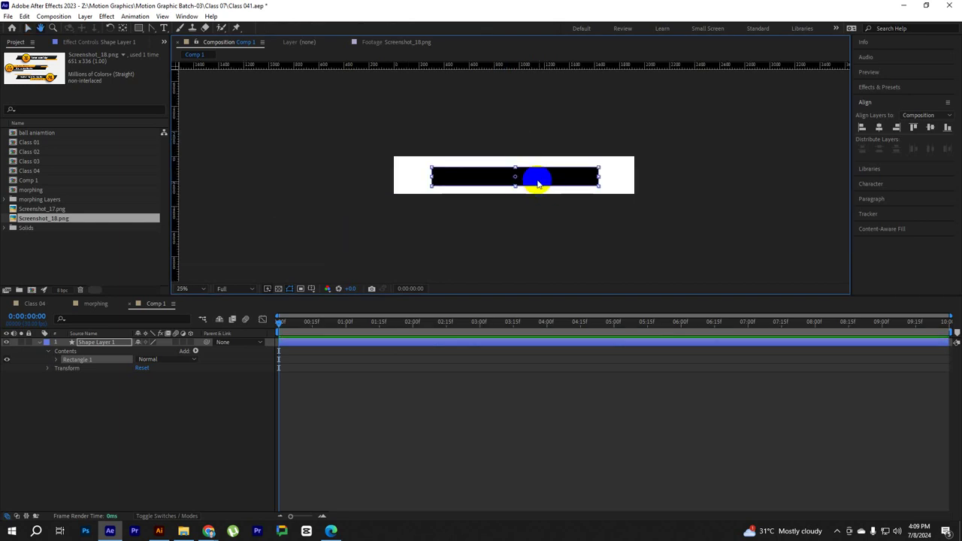
key("period")
left_click_drag(488, 166, 440, 165)
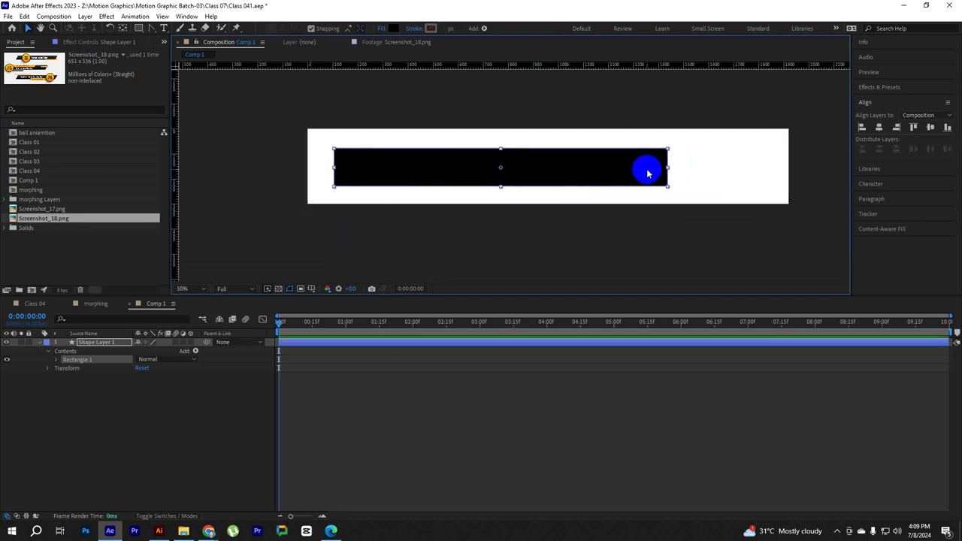
left_click_drag(671, 169, 682, 167)
left_click_drag(619, 166, 635, 166)
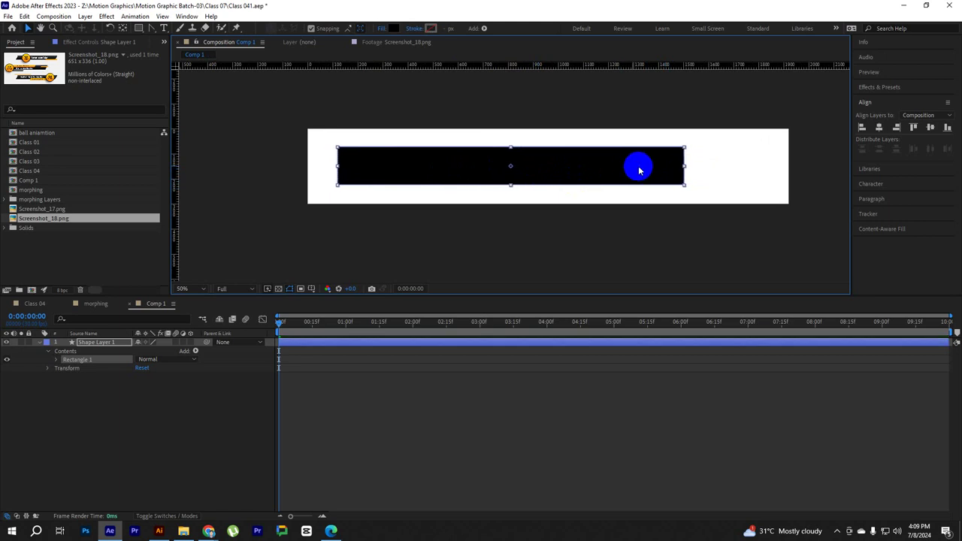
left_click(137, 424)
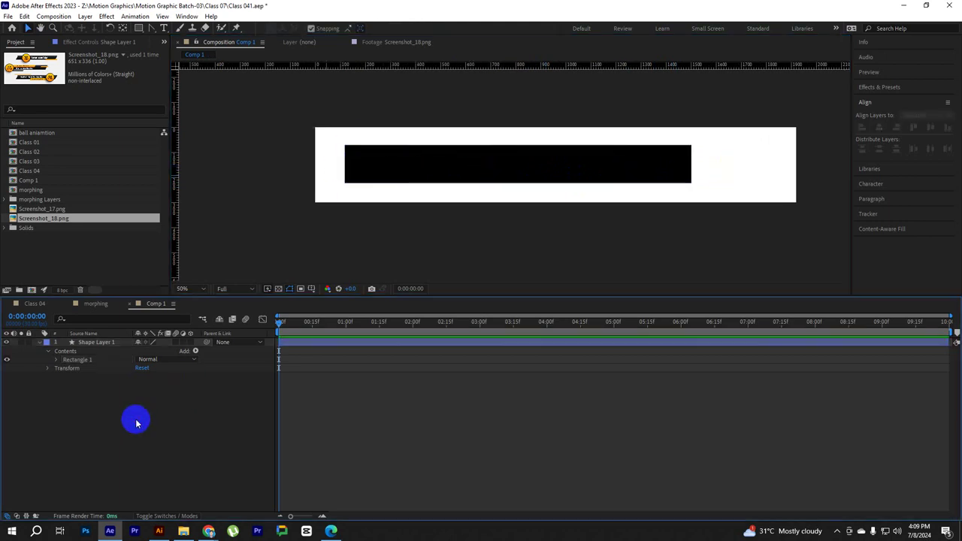
left_click_drag(140, 28, 181, 52)
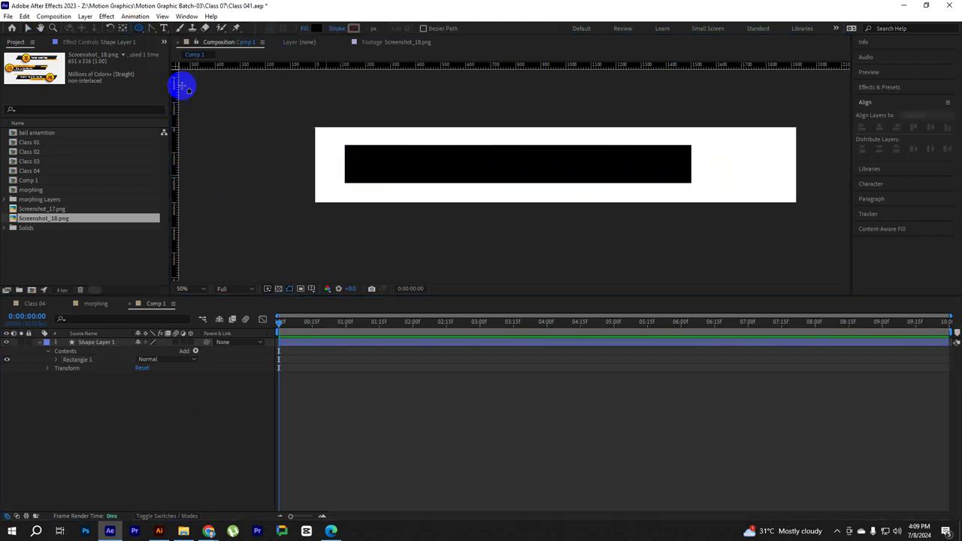
Draw a circle, move it onto the bar's left end and shrink it
left_click_drag(390, 163, 471, 191)
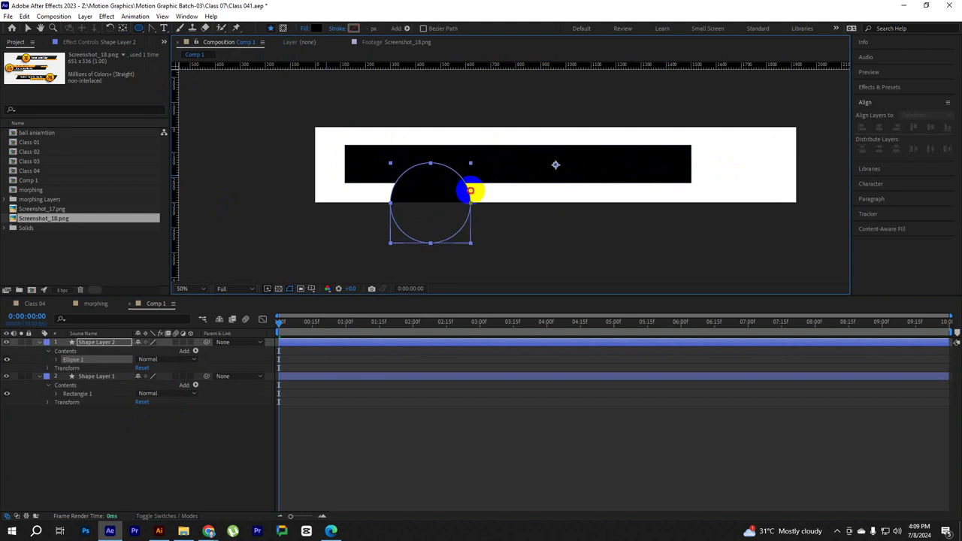
left_click(133, 63)
key("v")
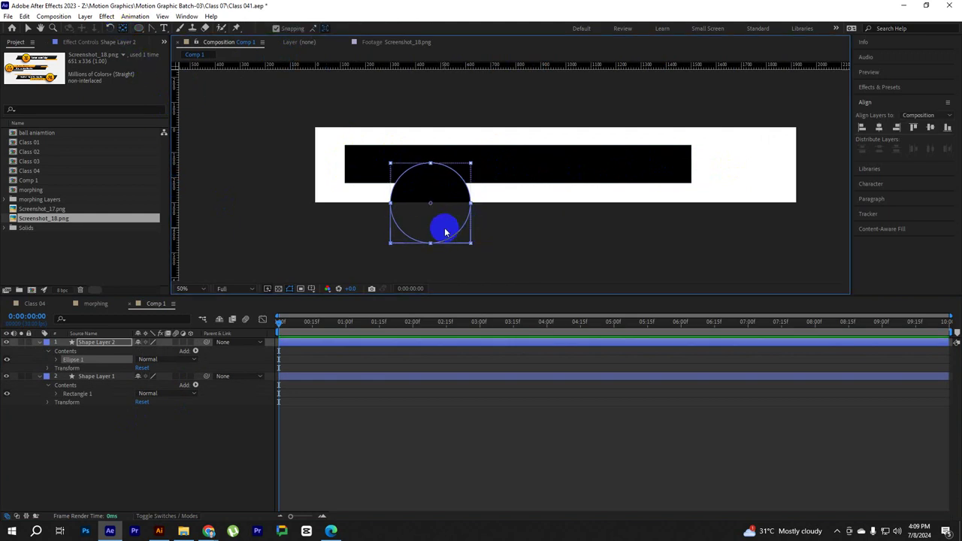
mouse_move(443, 187)
left_mouse_down()
mouse_move(415, 152)
mouse_move(537, 197)
left_mouse_up()
scroll(415, 153, "up", 2)
left_click_drag(494, 103, 418, 212)
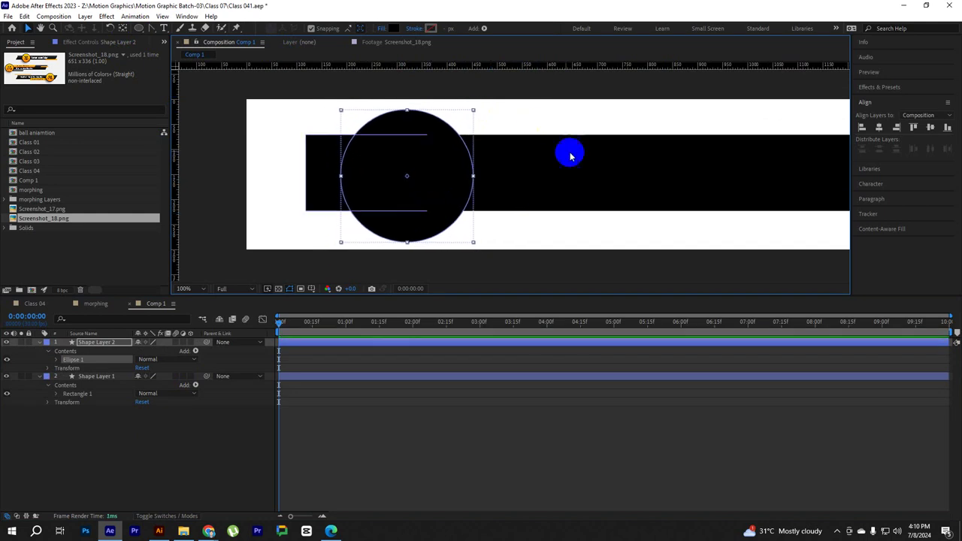
scroll(548, 179, "down", 2)
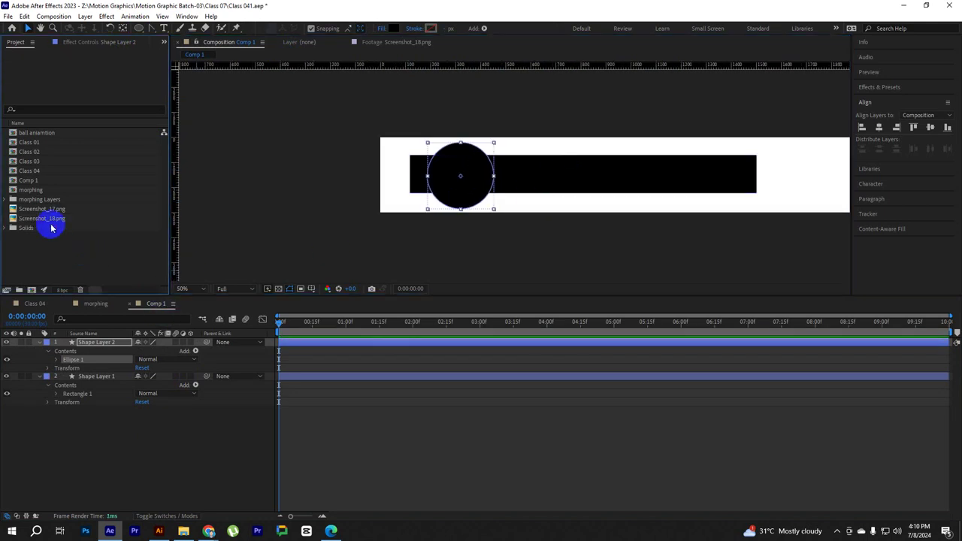
left_click(511, 241)
Centre the bar's anchor point with the Pan Behind tool
left_click(567, 172)
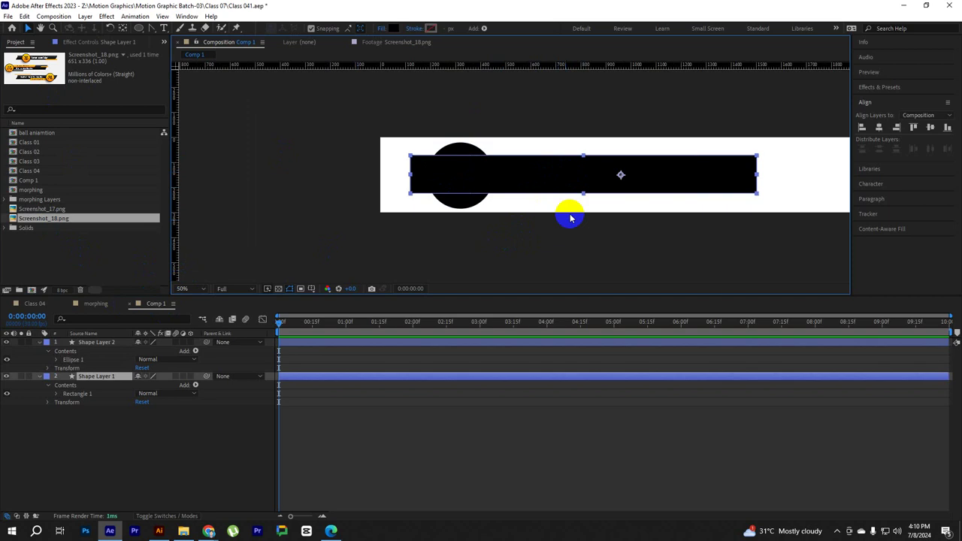
double_click(125, 28)
left_click(556, 255)
left_click(624, 172)
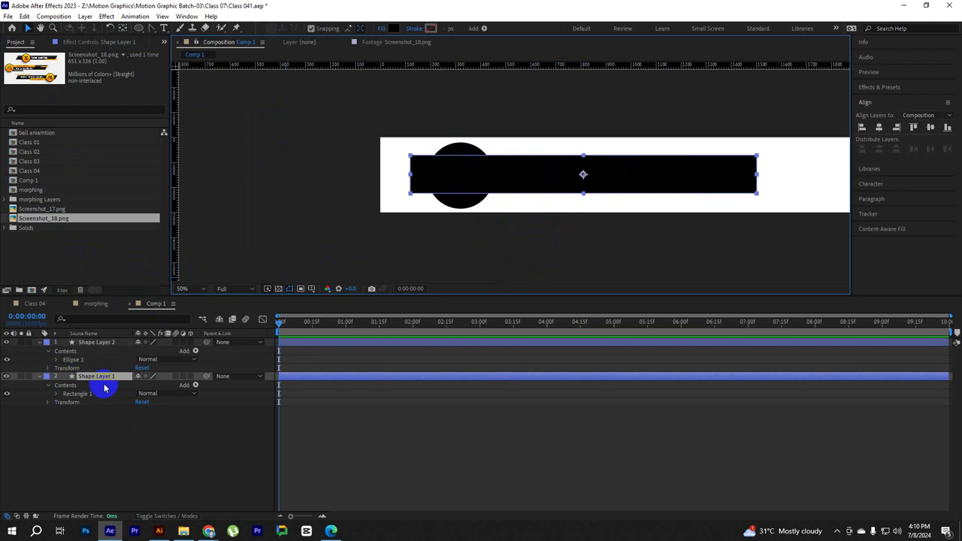
left_click(534, 258)
Rename the circle's layer to 'circle' and centre its anchor point
left_click(468, 200)
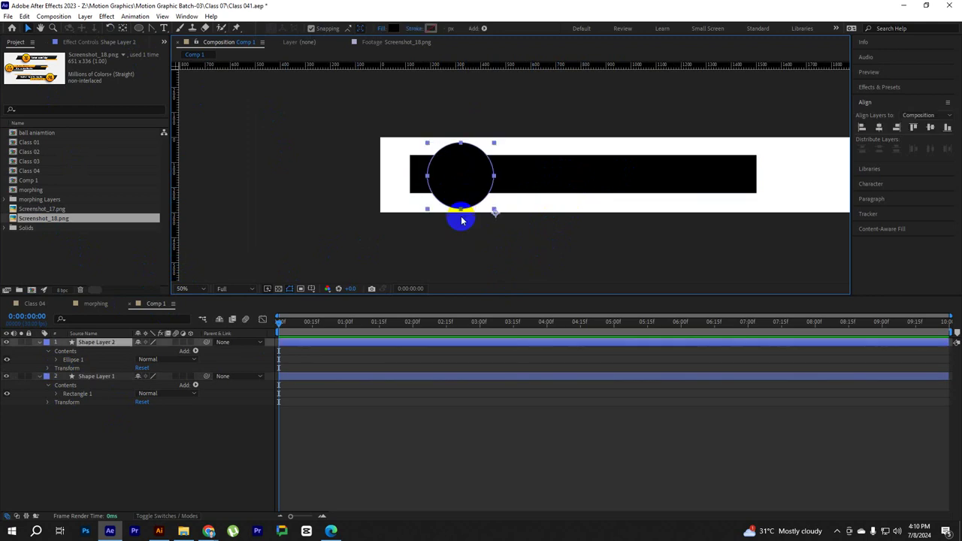
left_click(100, 342)
type("circ")
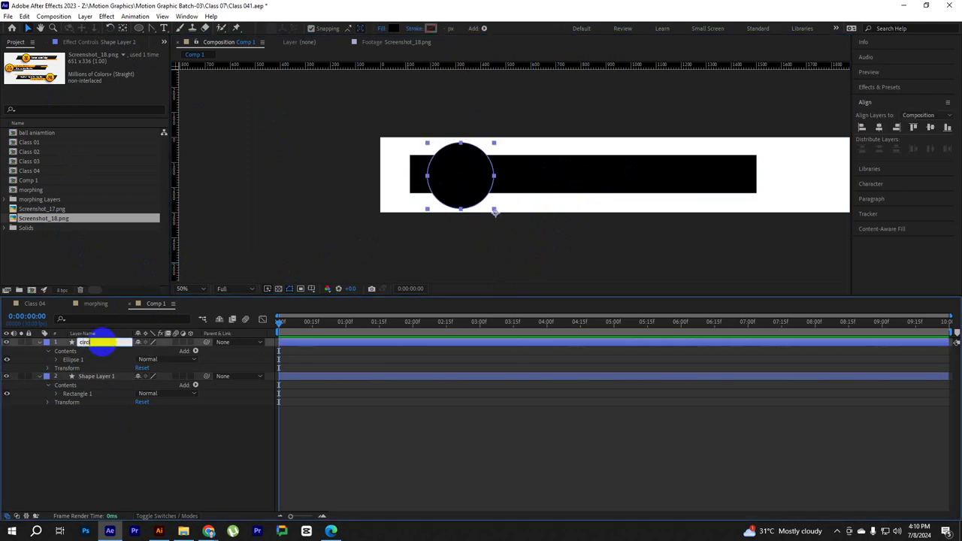
type("e")
key("Return")
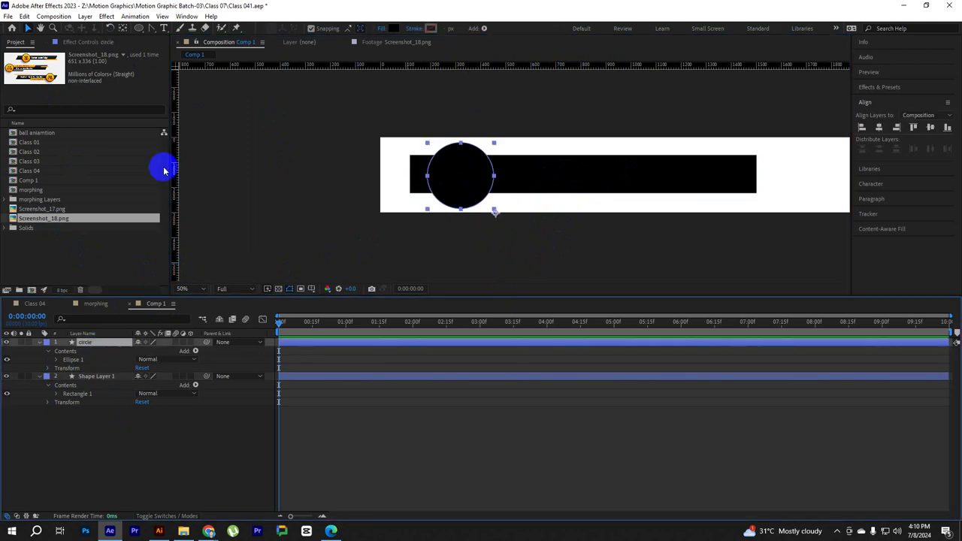
left_click_drag(494, 212, 460, 175)
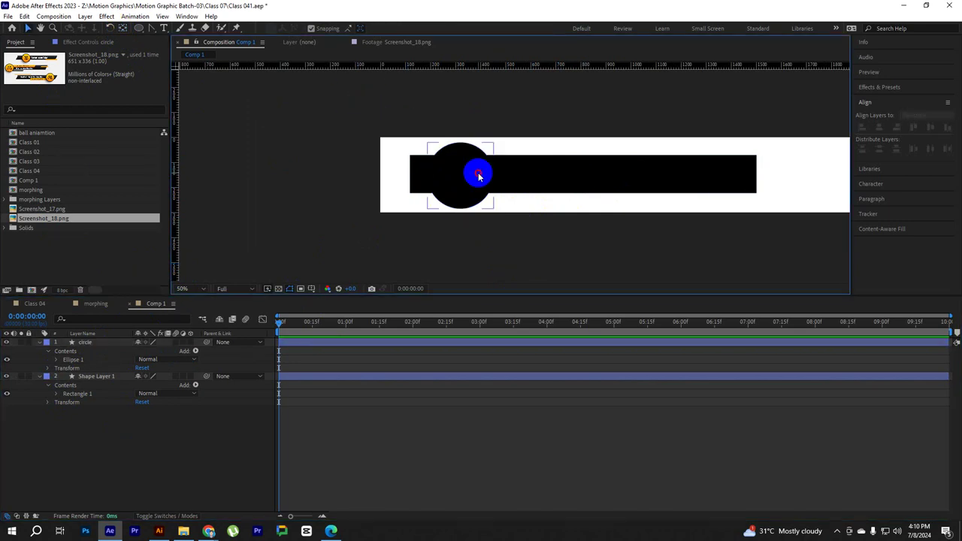
Fill the circle with a bright light blue
left_click(394, 29)
left_click_drag(778, 113, 778, 43)
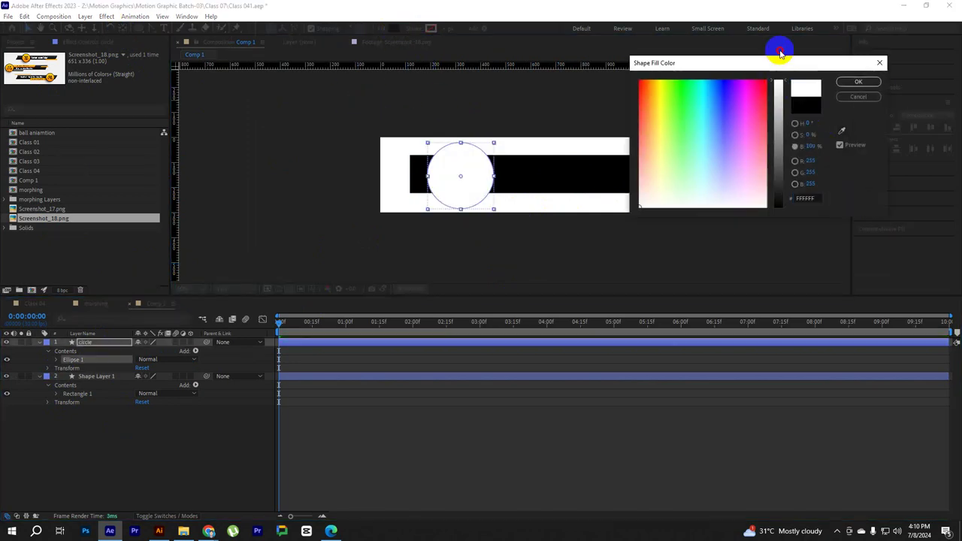
left_click(723, 115)
mouse_move(724, 115)
left_mouse_down()
mouse_move(717, 135)
mouse_move(715, 107)
left_mouse_up()
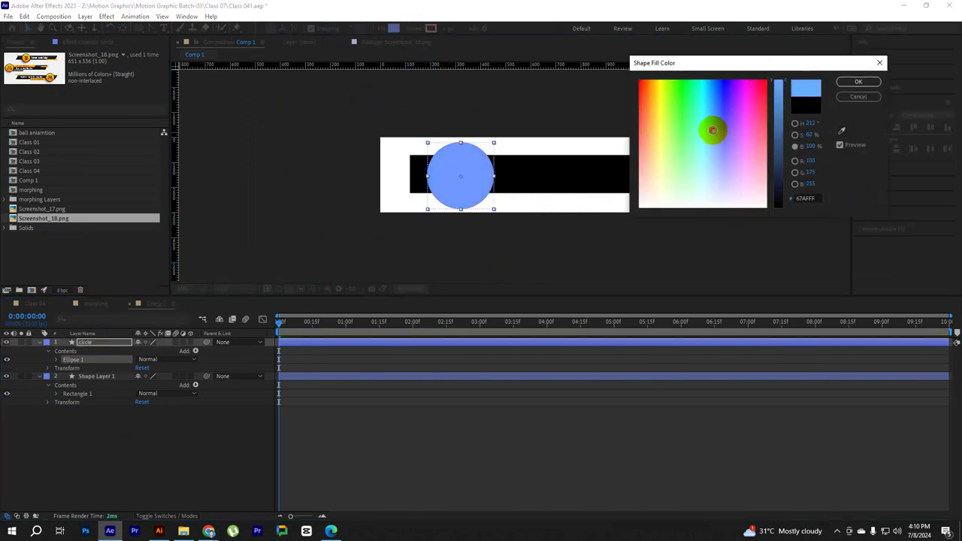
left_click(857, 82)
Change the bar's fill from black to a dark navy
left_click(678, 170)
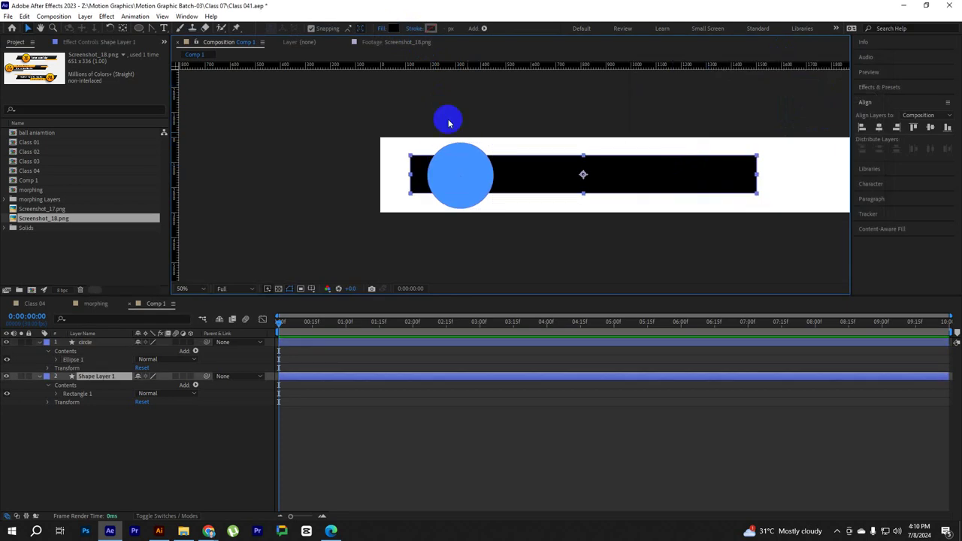
left_click(396, 28)
left_click_drag(775, 114, 775, 80)
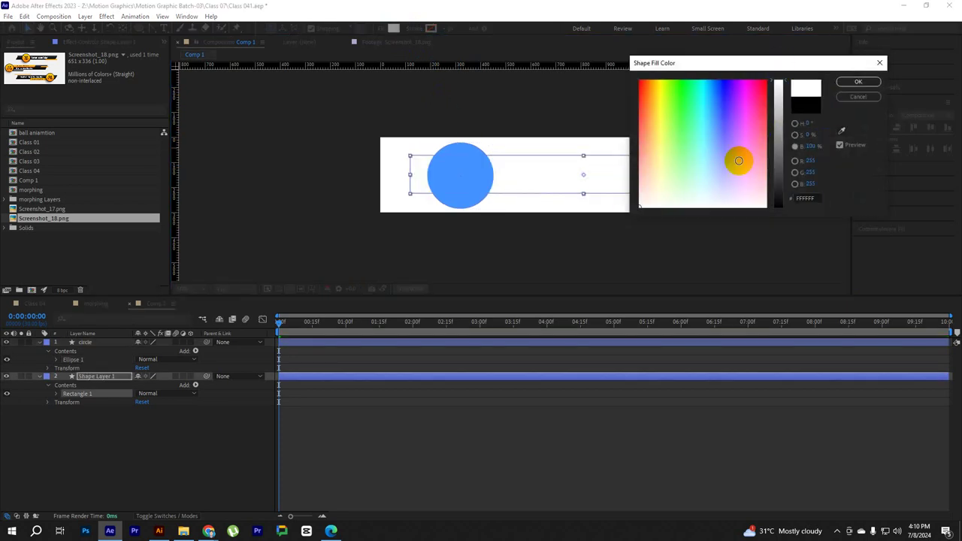
left_click(741, 150)
mouse_move(741, 150)
left_mouse_down()
mouse_move(718, 112)
mouse_move(757, 115)
mouse_move(712, 105)
mouse_move(722, 174)
left_mouse_up()
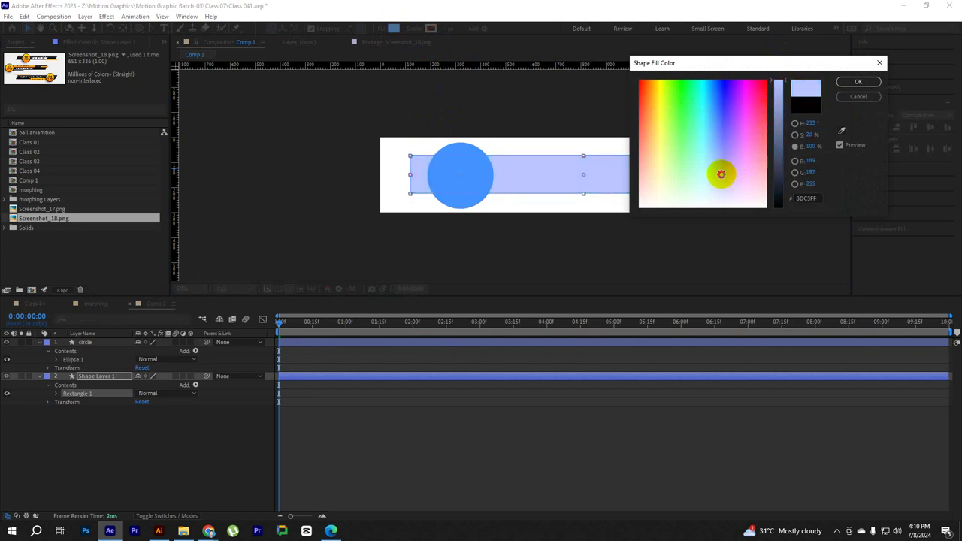
left_click_drag(780, 137, 777, 182)
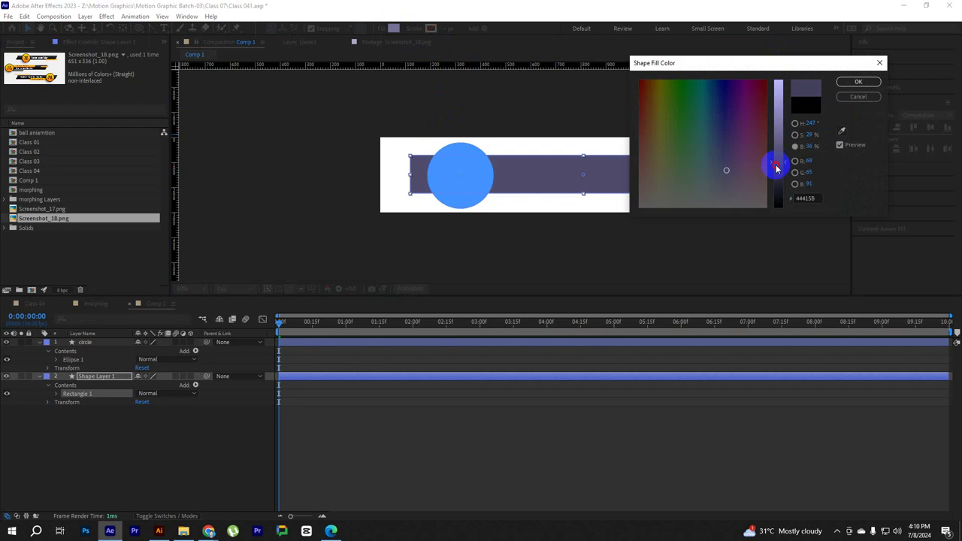
left_click(860, 82)
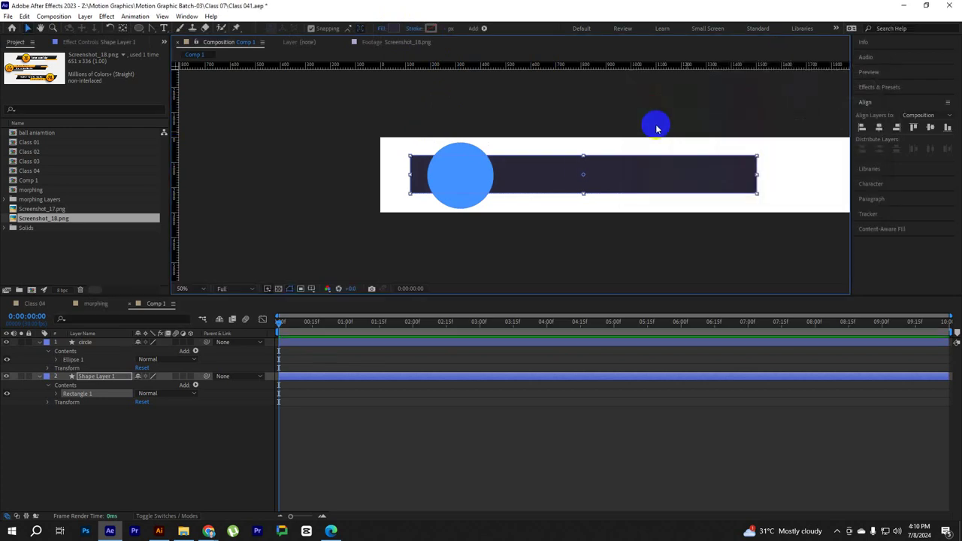
left_click(655, 123)
Select the bar layer, named 'main shape', in the layer list
left_click_drag(666, 204, 558, 201)
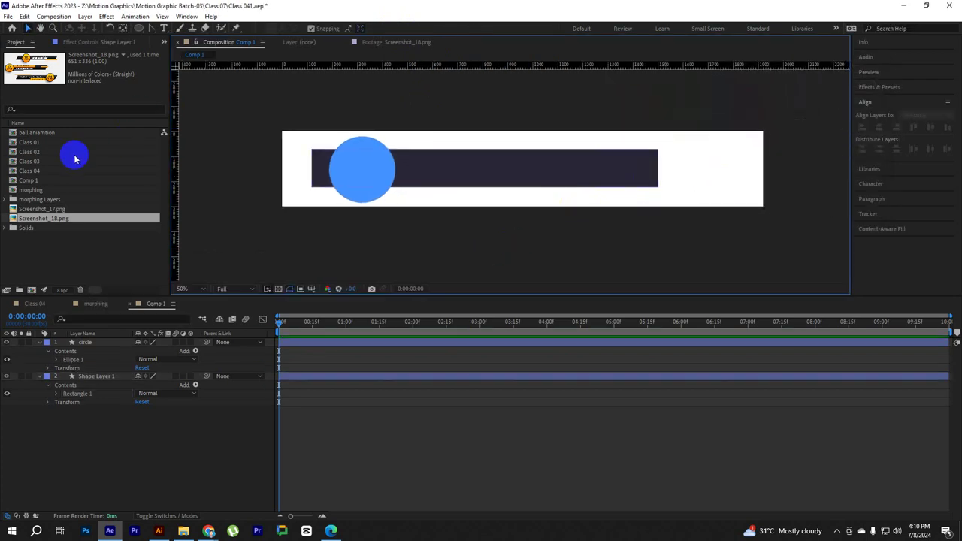
key("period")
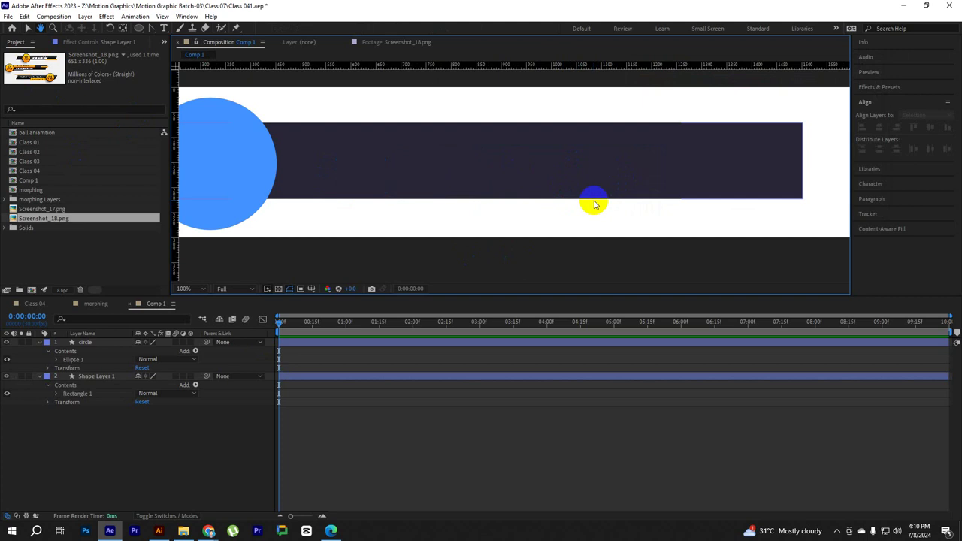
key("comma")
left_click(308, 342)
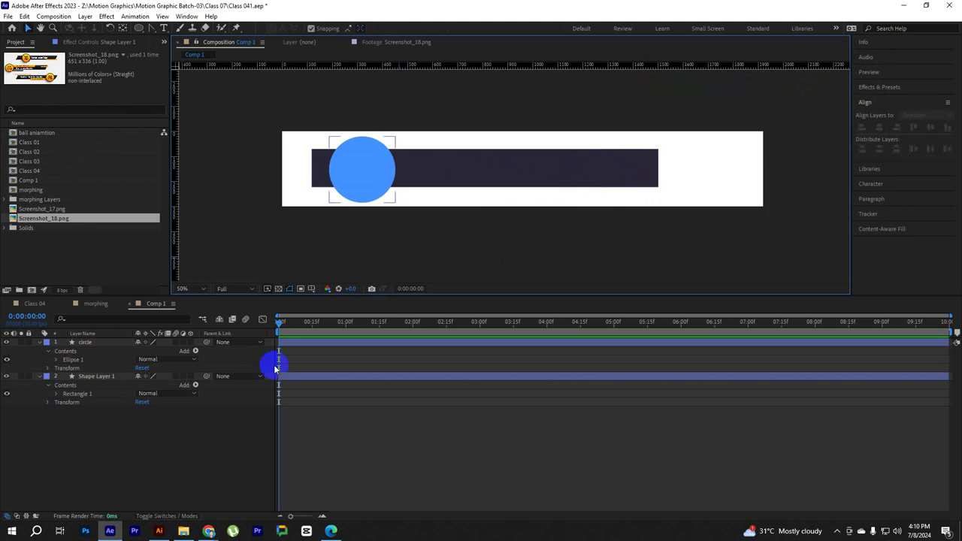
left_click(101, 345)
left_click(103, 378)
type("main shape")
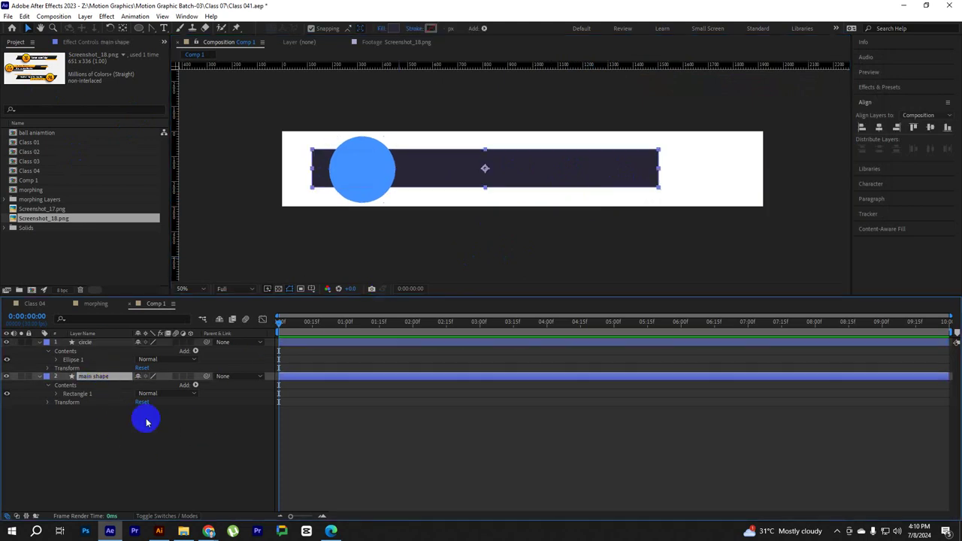
Convert the bar's Rectangle Path 1 into an editable Bezier path
left_click(55, 394)
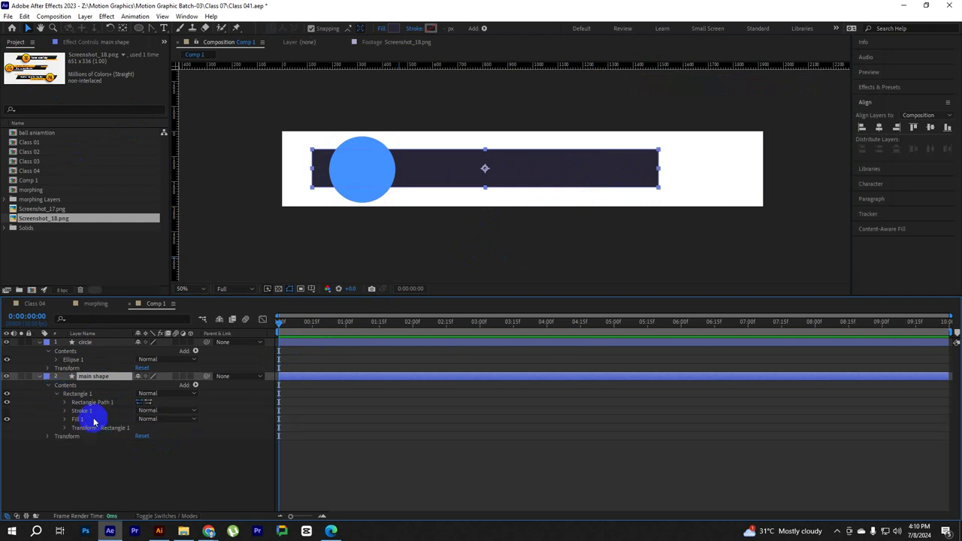
left_click(64, 403)
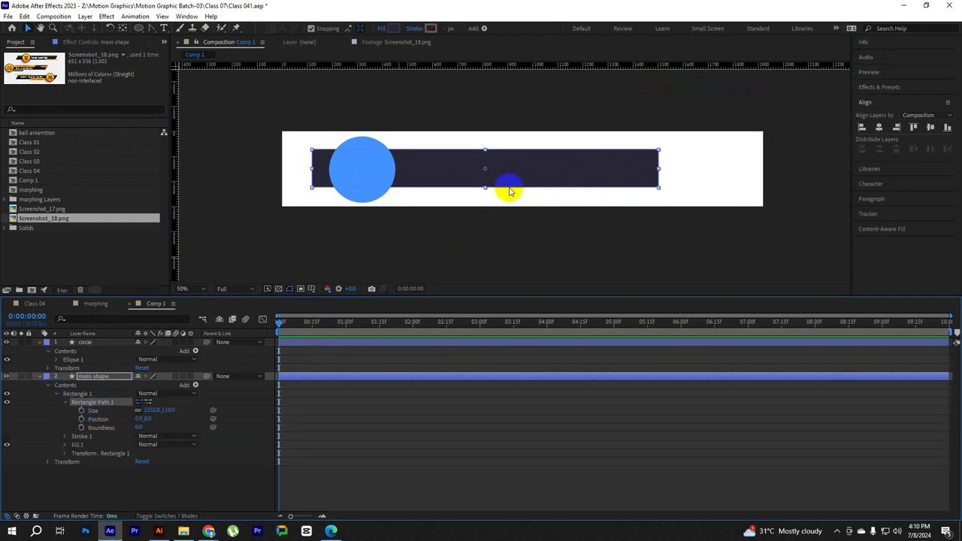
left_click_drag(432, 233, 461, 215)
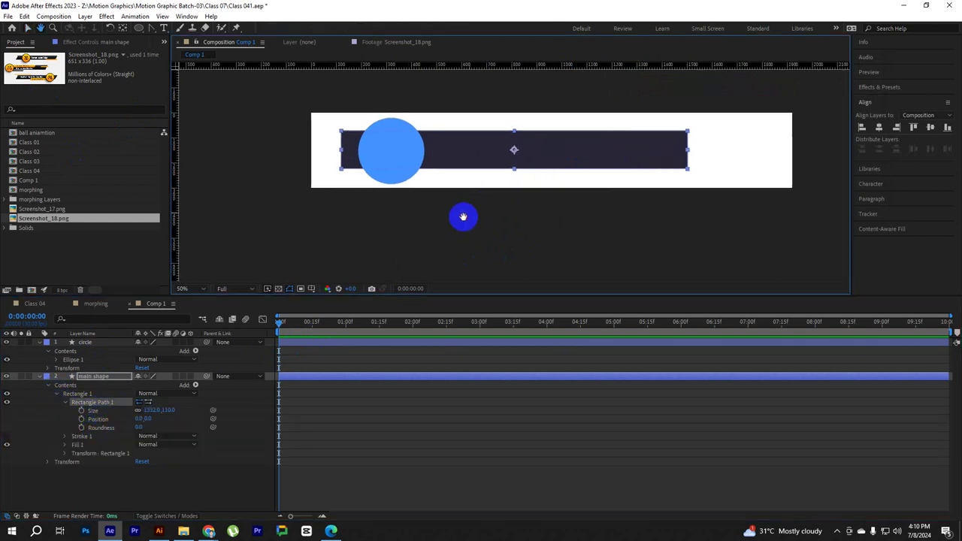
right_click(105, 406)
left_click(182, 434)
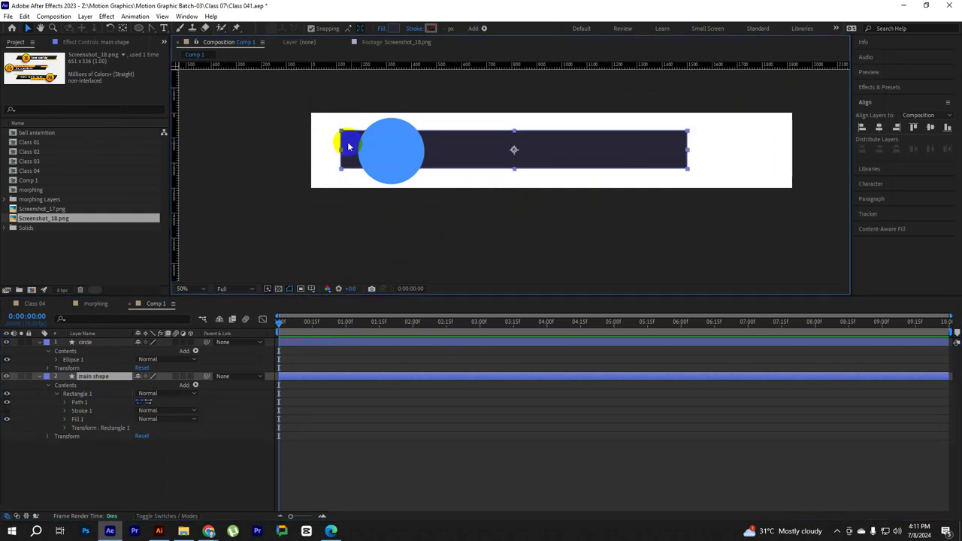
Slant the bar's left edge by moving its top-left corner point right
scroll(344, 146, "up", 2)
left_click_drag(344, 148, 517, 199)
left_click(77, 403)
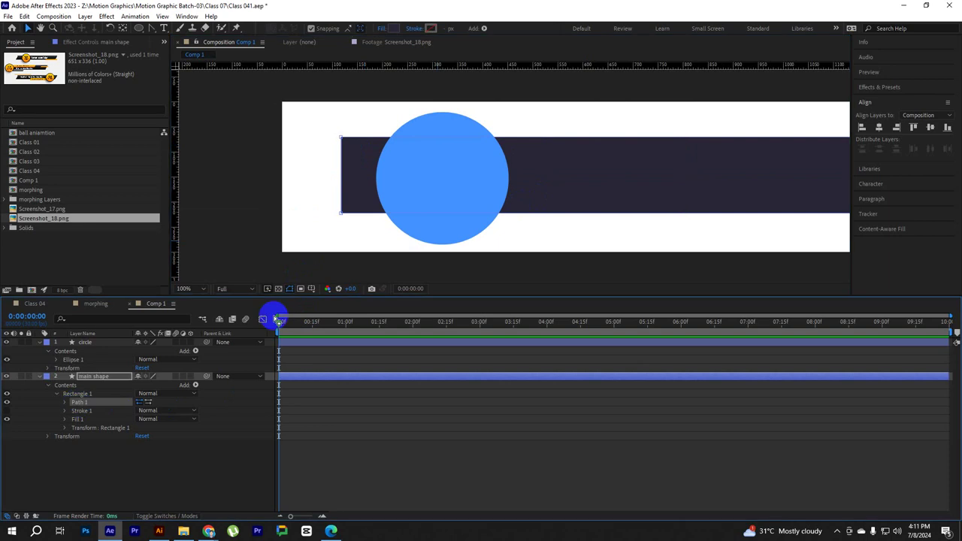
left_click_drag(342, 138, 369, 138)
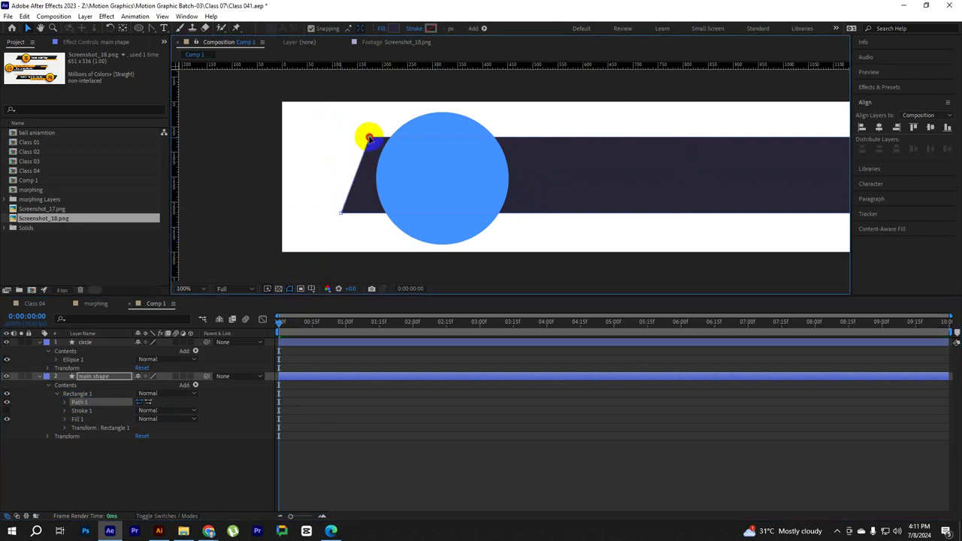
left_click_drag(313, 152, 368, 249)
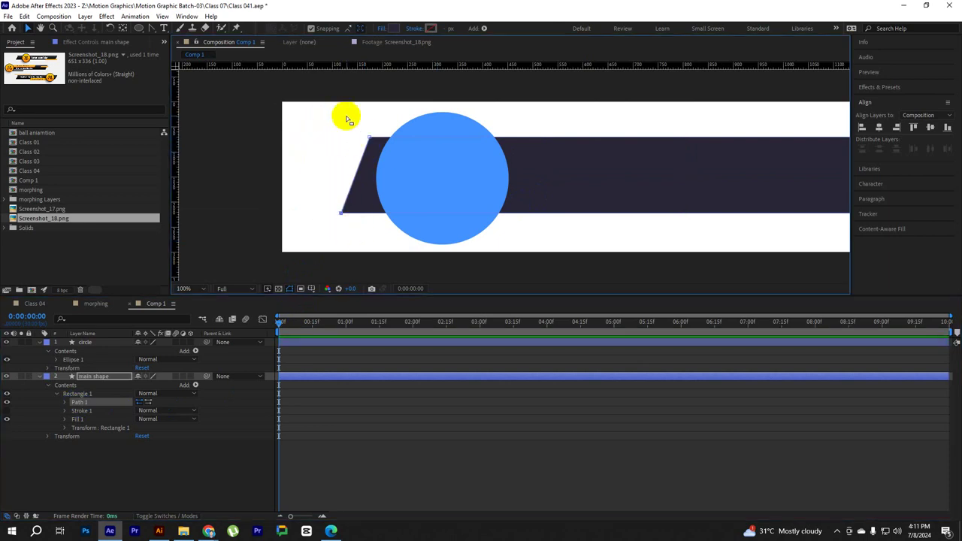
Slant the bar's right edge by shifting its top-right corner point left
left_click_drag(672, 183, 226, 175)
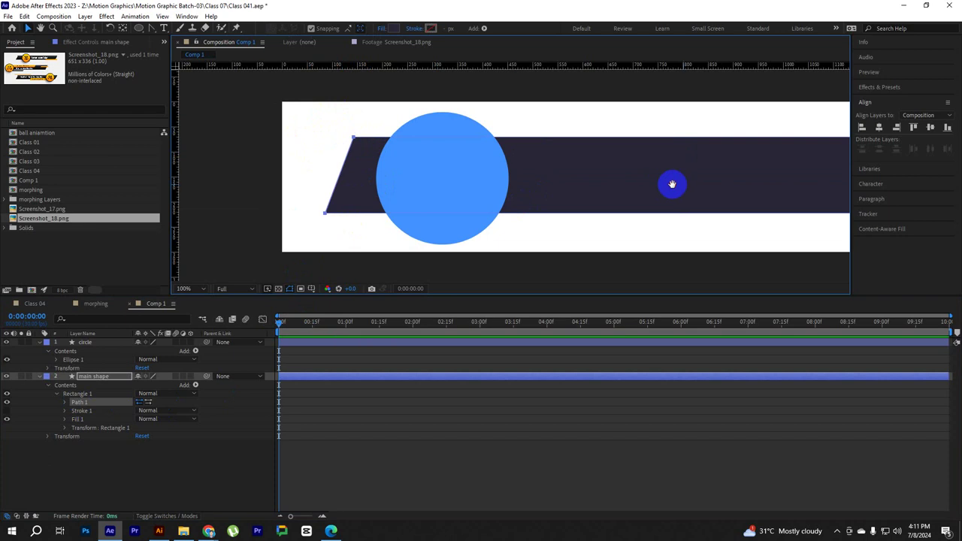
left_click(612, 132)
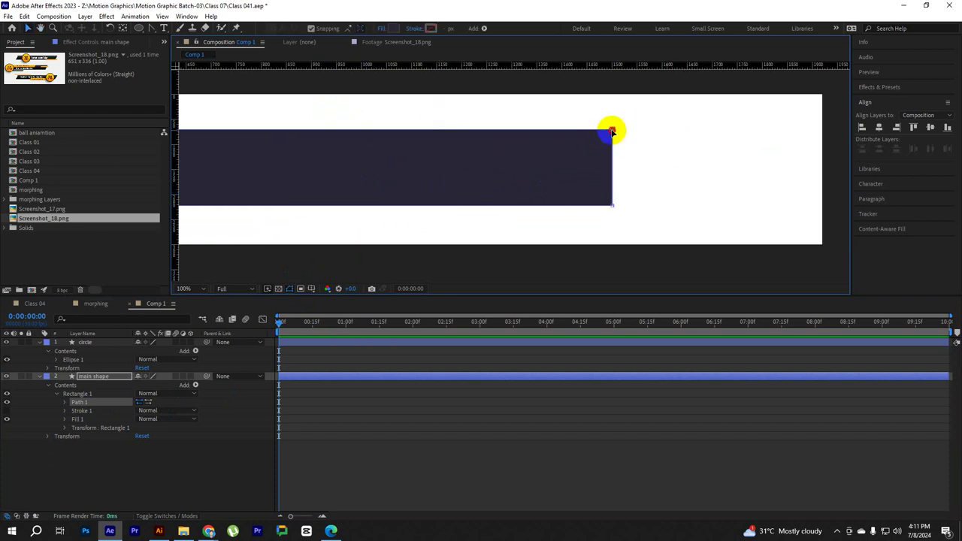
left_click_drag(612, 133, 573, 134)
key("comma")
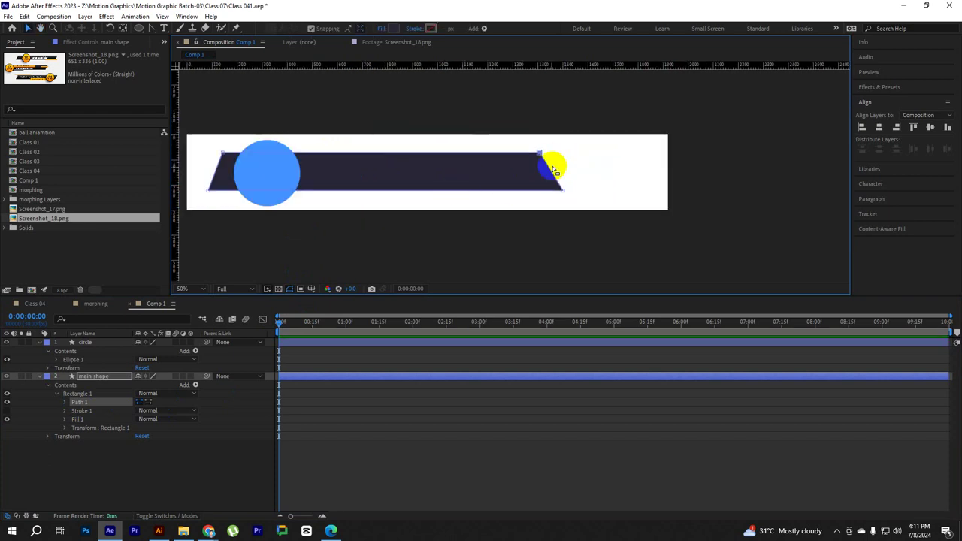
mouse_move(540, 153)
left_mouse_down()
mouse_move(571, 154)
mouse_move(587, 187)
left_mouse_up()
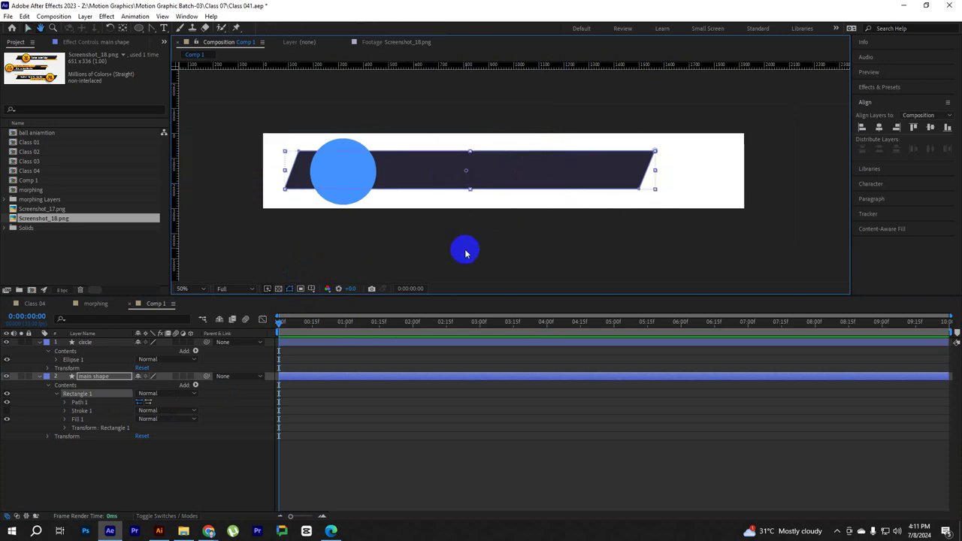
left_click(219, 362)
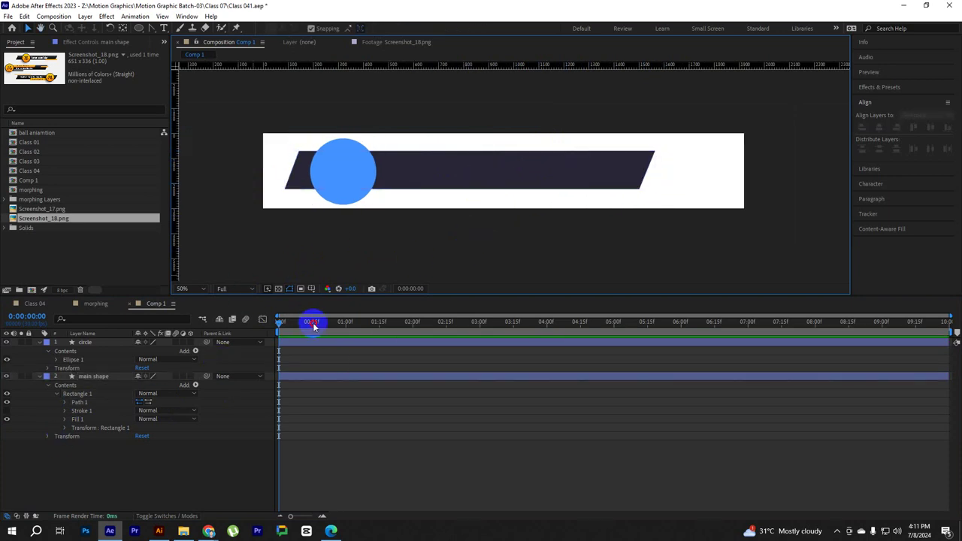
Set a Path keyframe for the full bar at one second, then return to 0:00
left_click_drag(421, 324, 406, 335)
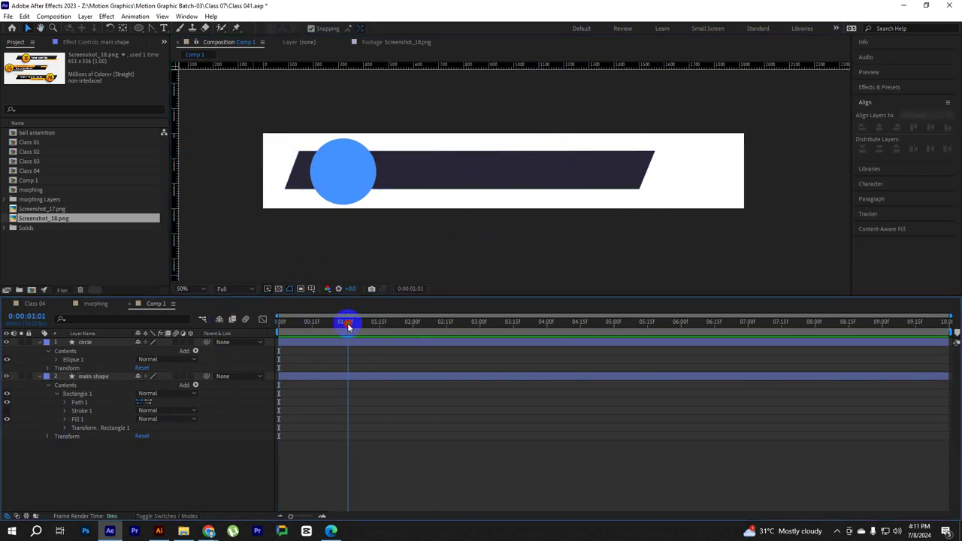
left_click(66, 402)
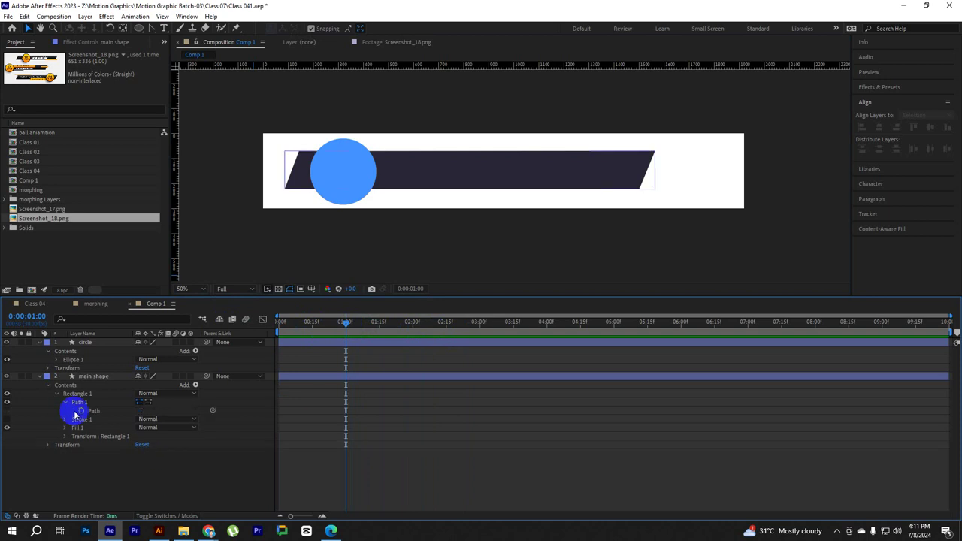
left_click(81, 412)
left_click_drag(359, 328, 100, 343)
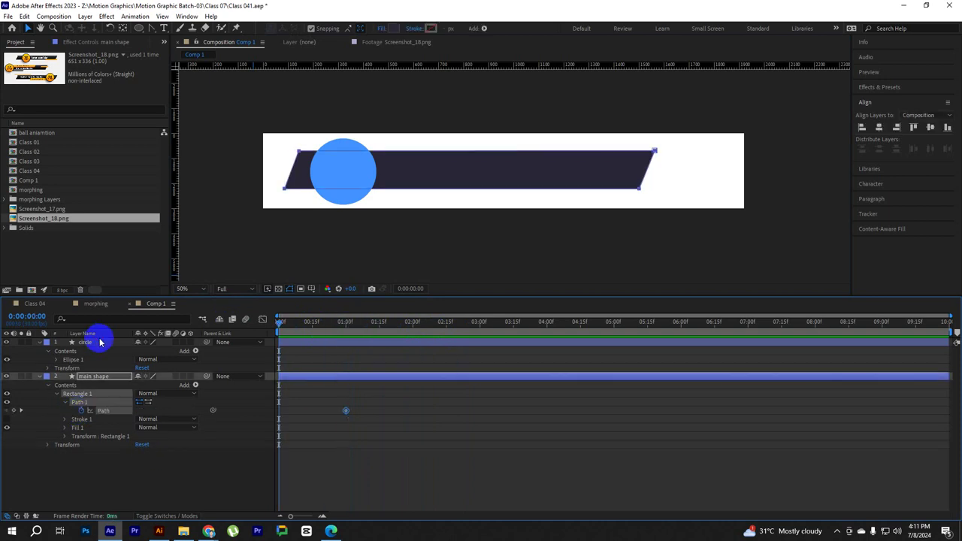
At 0:00, collapse the bar's right corners leftward into a thin slanted line
left_click_drag(714, 141, 593, 243)
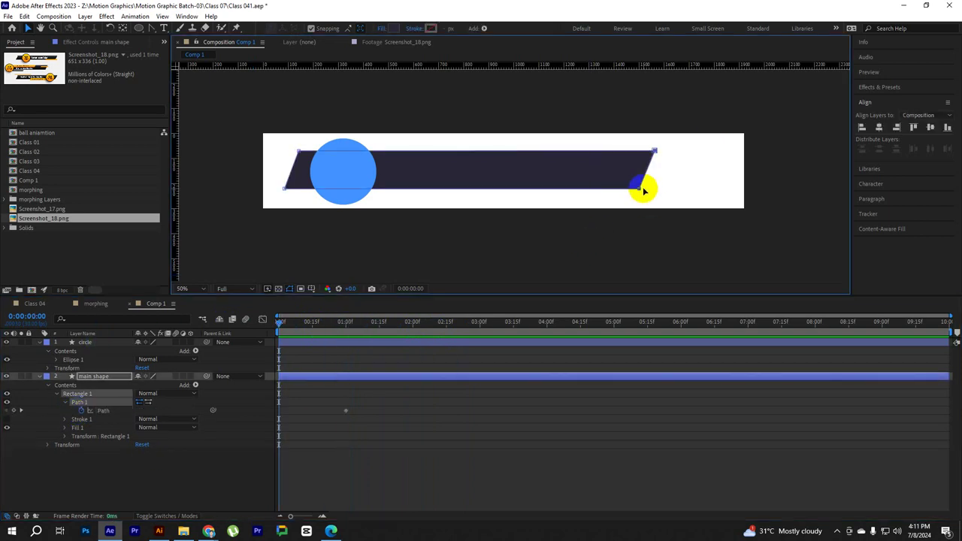
left_click_drag(639, 191, 292, 191)
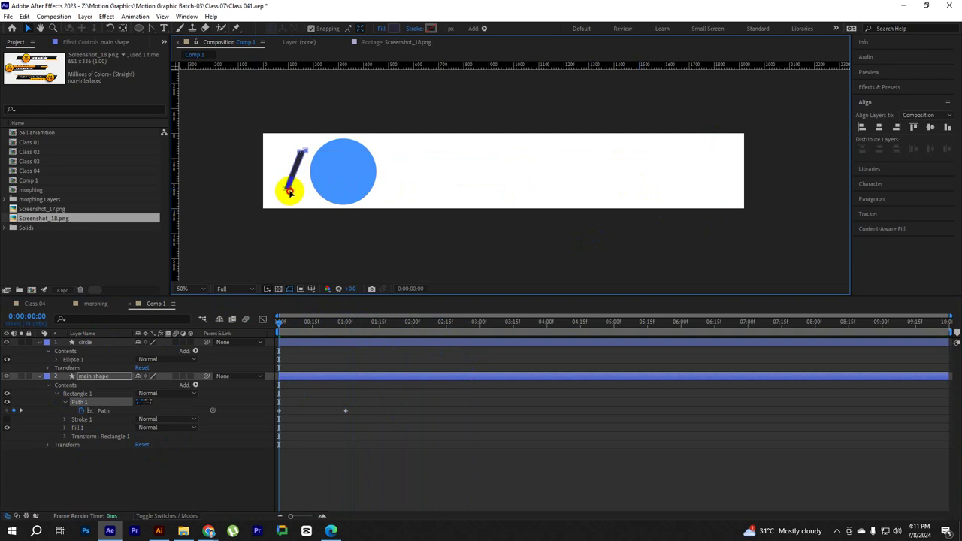
scroll(285, 192, "up", 2)
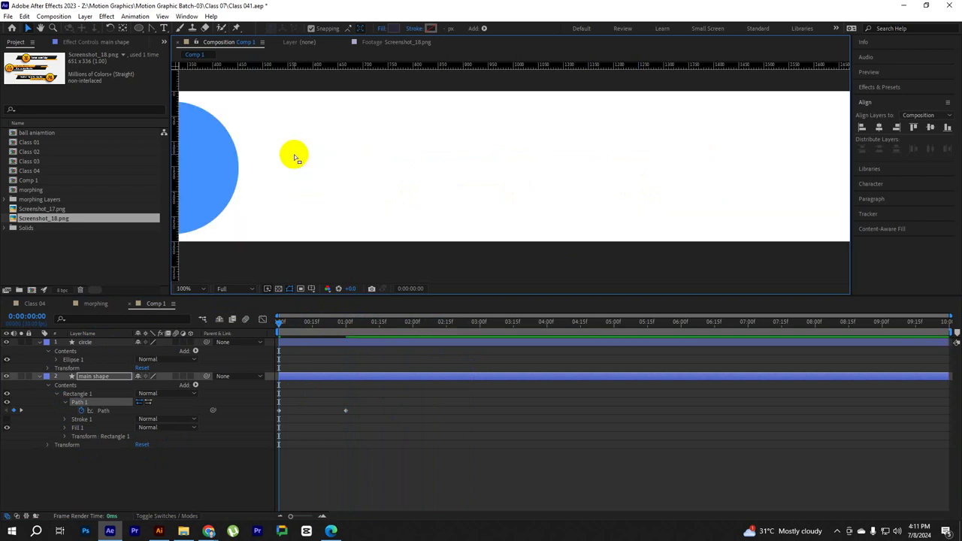
left_click_drag(292, 155, 337, 178)
scroll(338, 178, "up", 2)
mouse_move(598, 221)
left_mouse_down()
mouse_move(458, 217)
mouse_move(520, 188)
left_mouse_up()
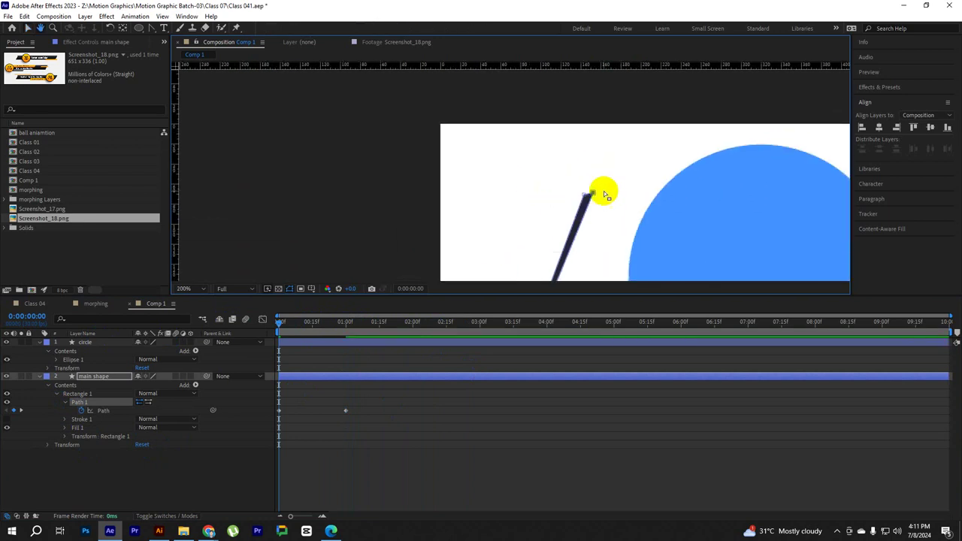
left_click_drag(592, 197, 585, 197)
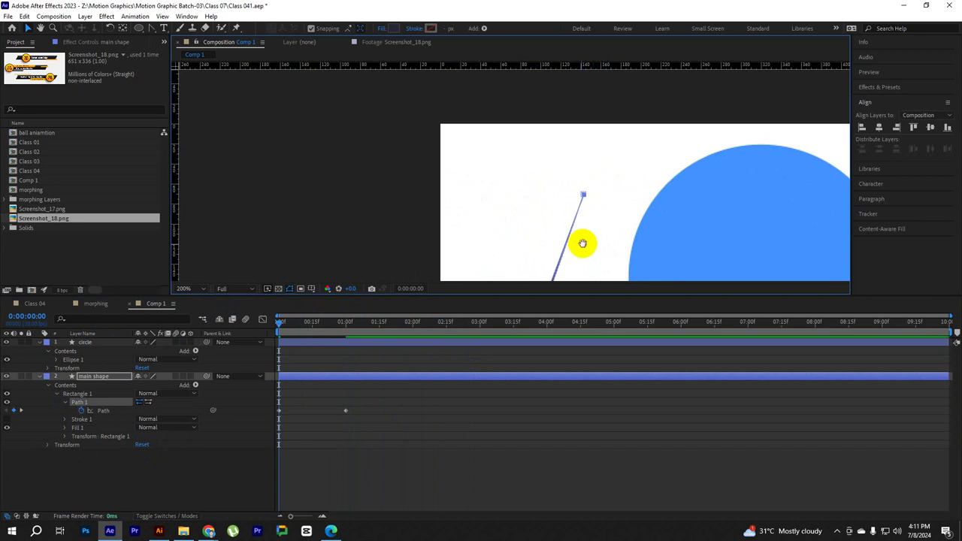
scroll(563, 230, "up", 1)
scroll(549, 219, "up", 1)
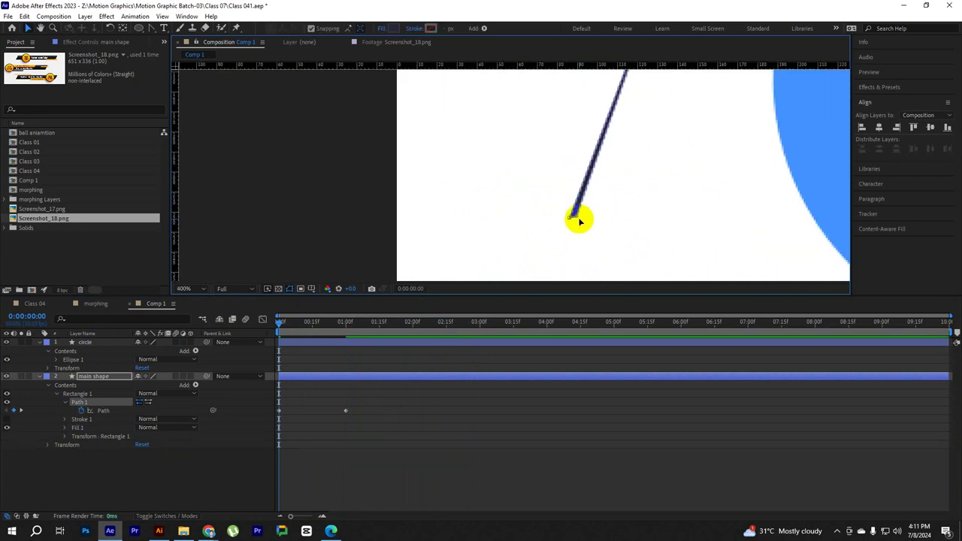
left_click_drag(575, 219, 572, 221)
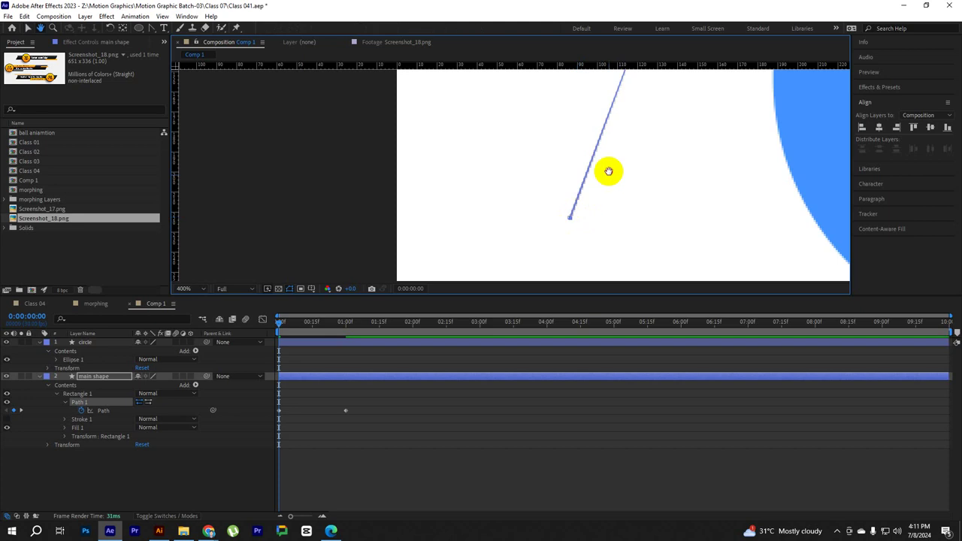
Check the thin line and preview it growing into the full bar
scroll(610, 170, "up", 5)
scroll(591, 221, "right", 3)
left_click(598, 197)
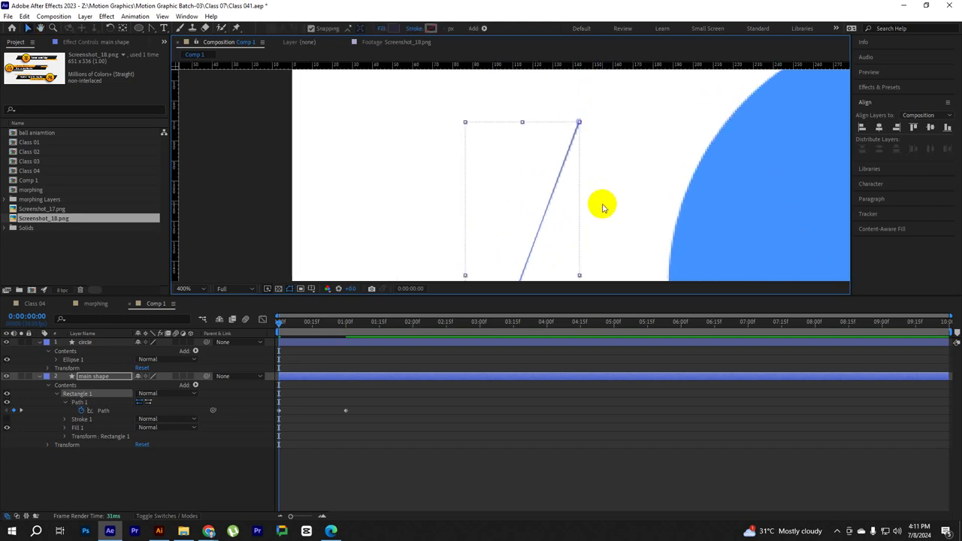
scroll(601, 205, "down", 5)
left_click(516, 195)
key("period")
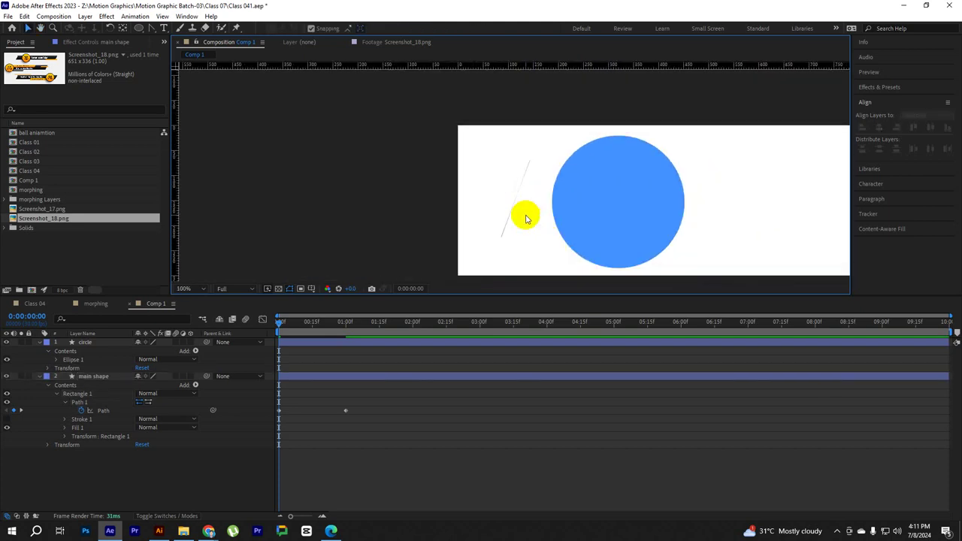
key("space")
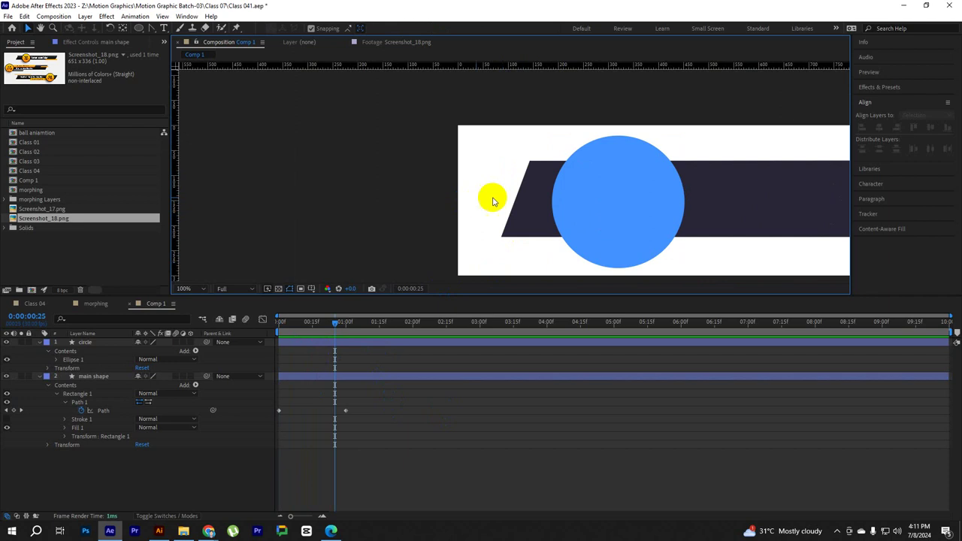
Preview the bar's growth animation from the start
scroll(494, 197, "down", 1)
scroll(619, 247, "down", 1)
left_click_drag(328, 329, 215, 322)
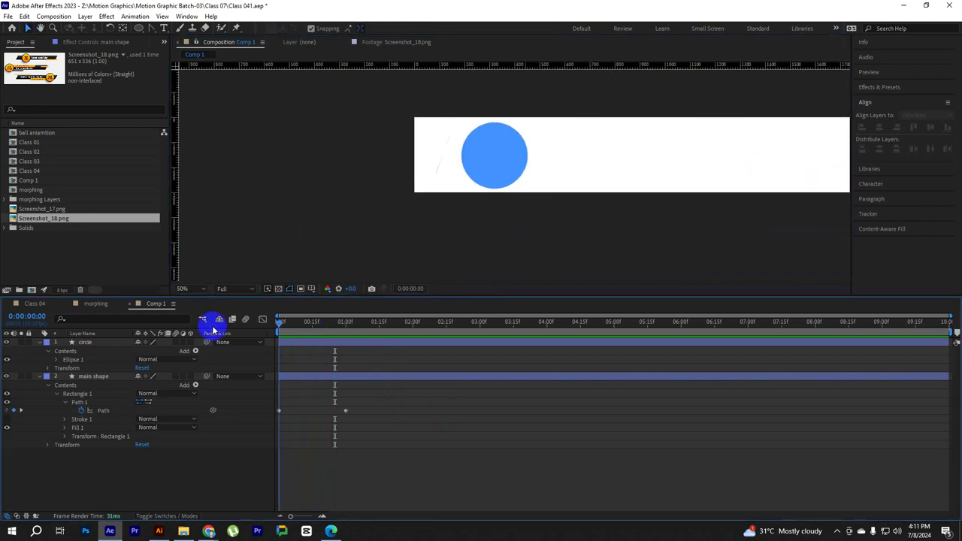
key("space")
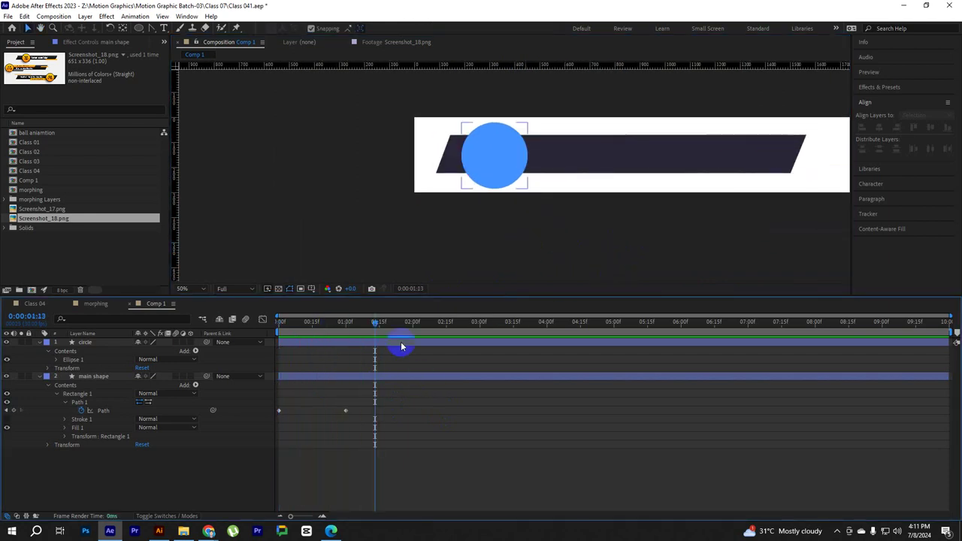
key("space")
Ease the start of the bar's Path keyframes to about 74% influence in the speed graph
left_click(346, 411)
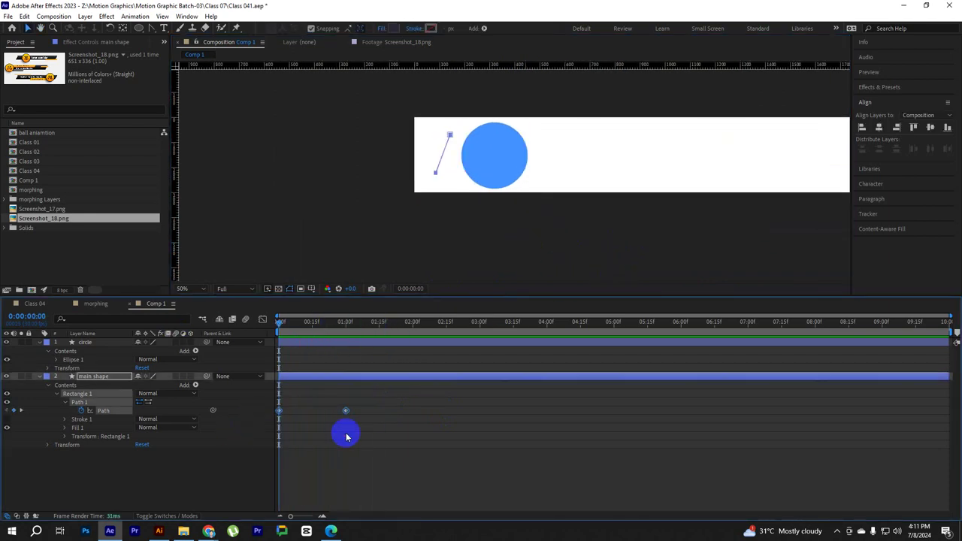
left_click(315, 325)
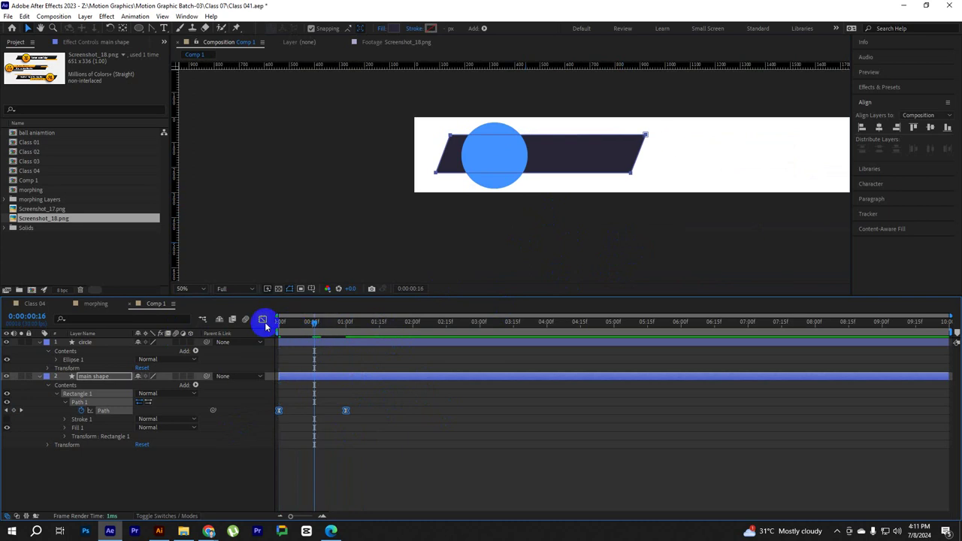
left_click(262, 320)
left_click_drag(290, 487, 319, 486)
left_click_drag(306, 323, 280, 322)
left_click(262, 320)
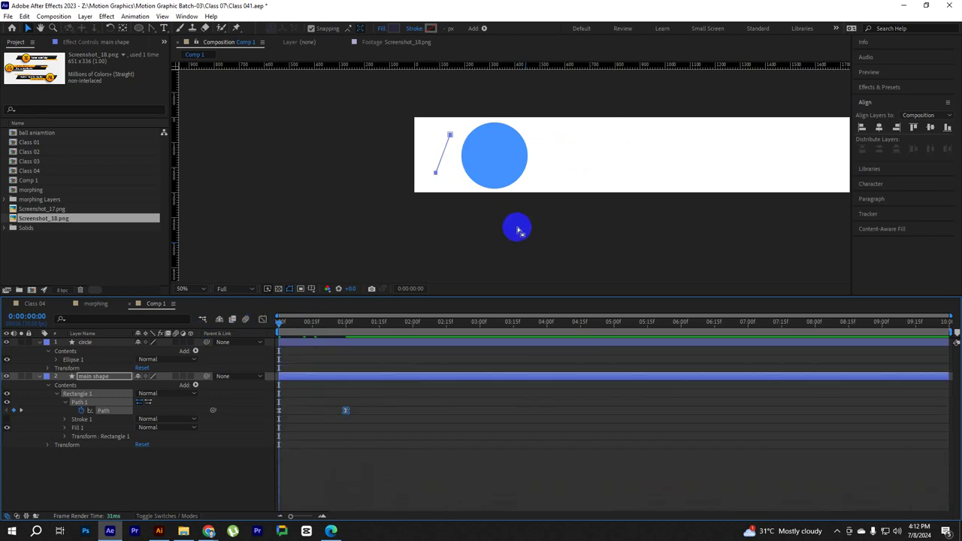
key("space")
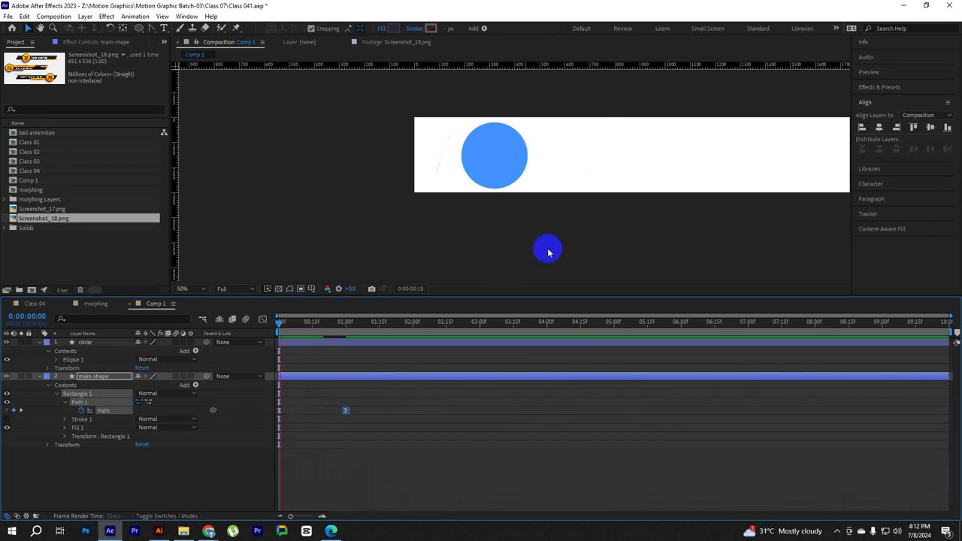
Replay the eased growth and inspect the bar around frames 19–21
left_click_drag(338, 325, 325, 329)
key("space")
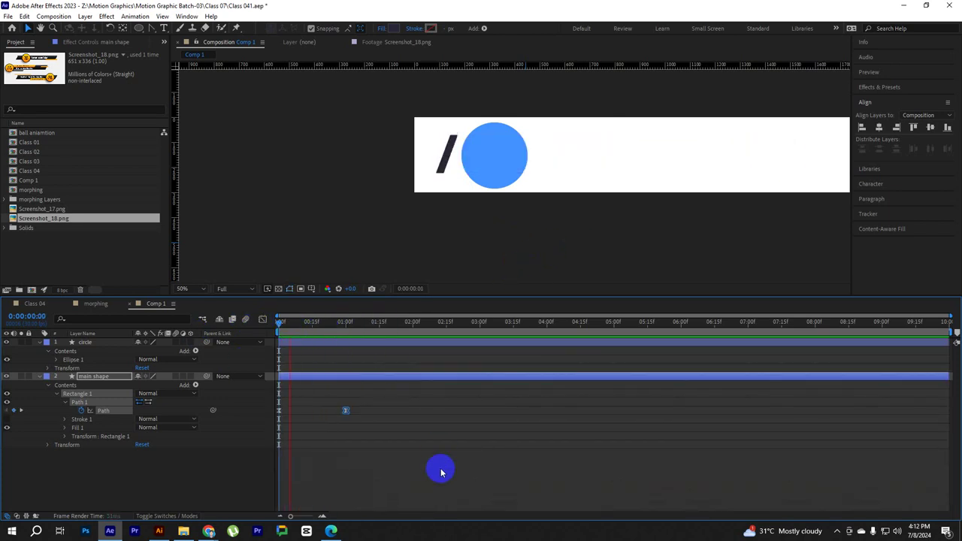
key("space")
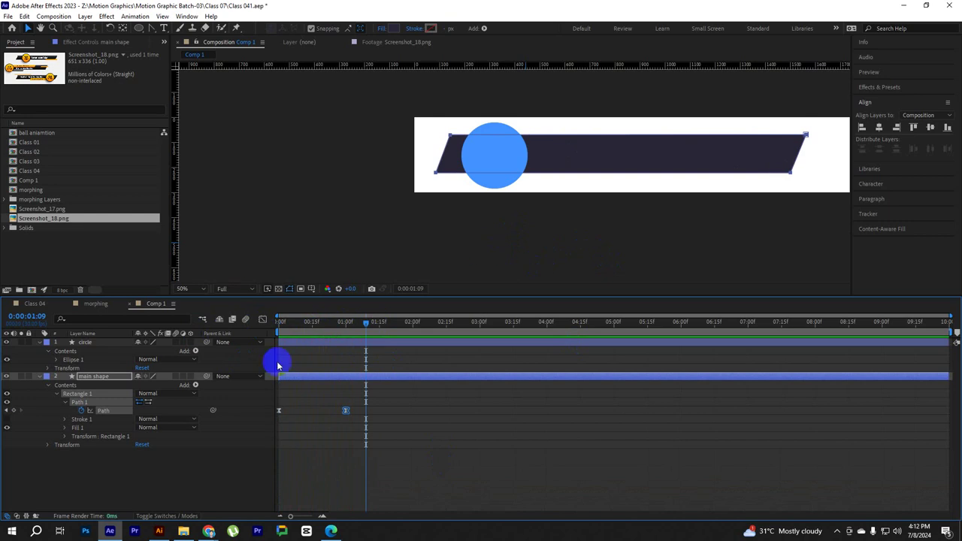
key("Home")
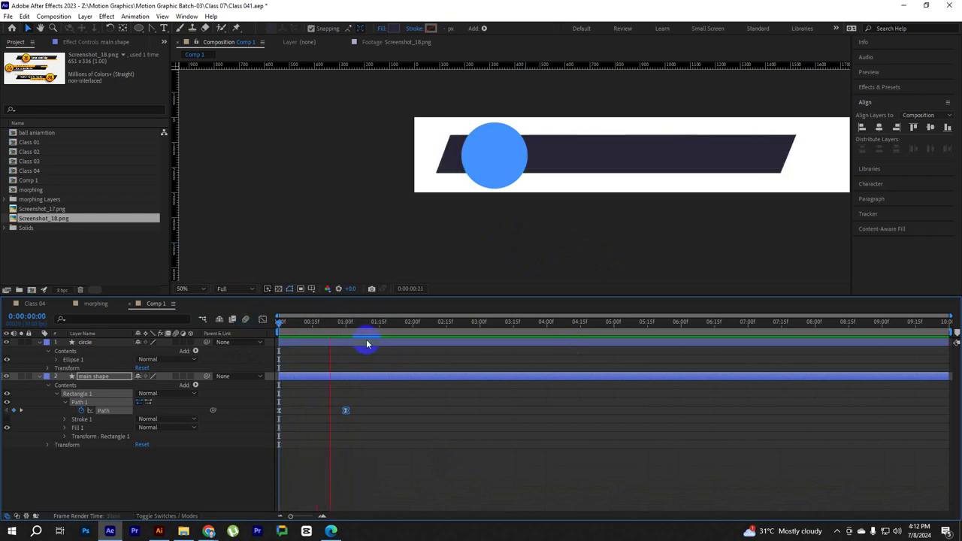
left_click_drag(331, 324, 321, 324)
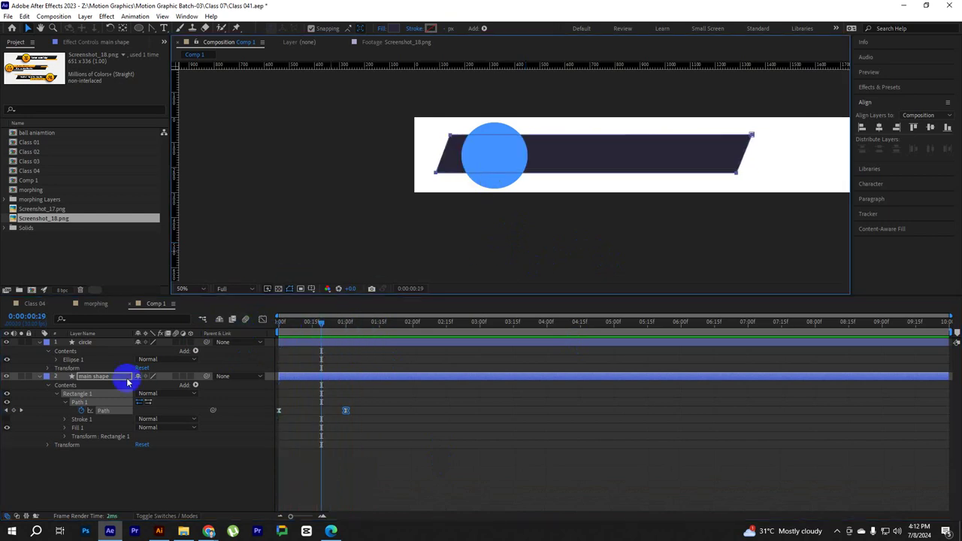
left_click(82, 342)
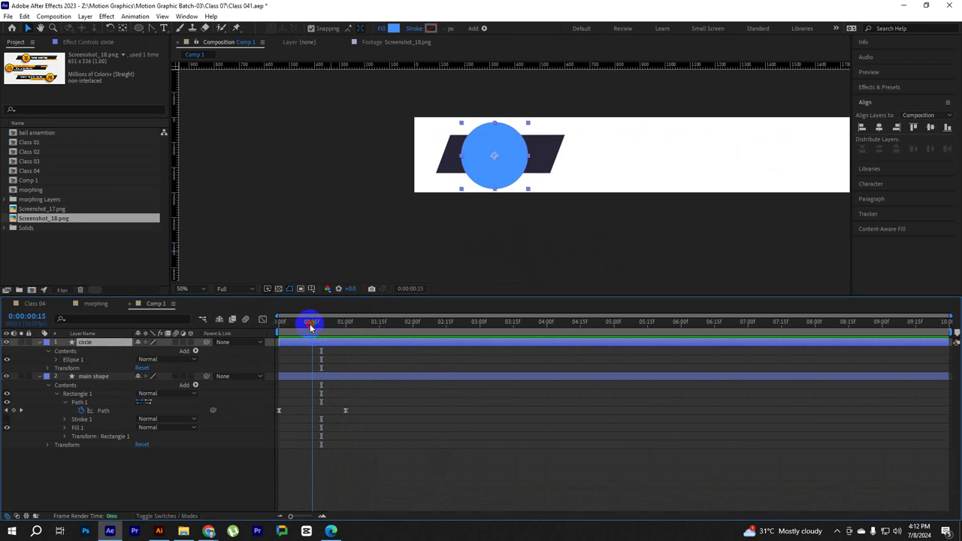
Keyframe the circle's Scale at 100% on frame 20 and 0% at the start
left_click_drag(324, 326, 325, 326)
left_click(143, 396)
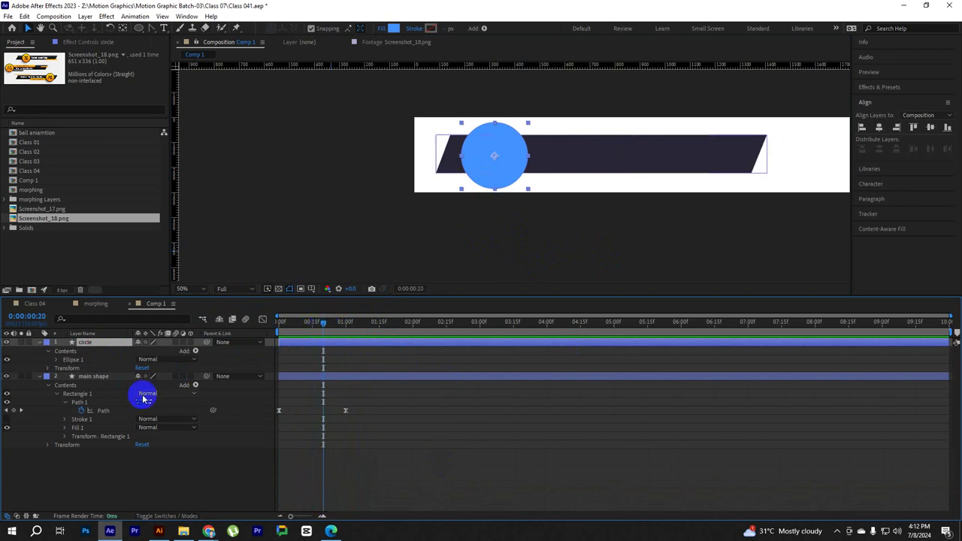
key("s")
left_click(66, 349)
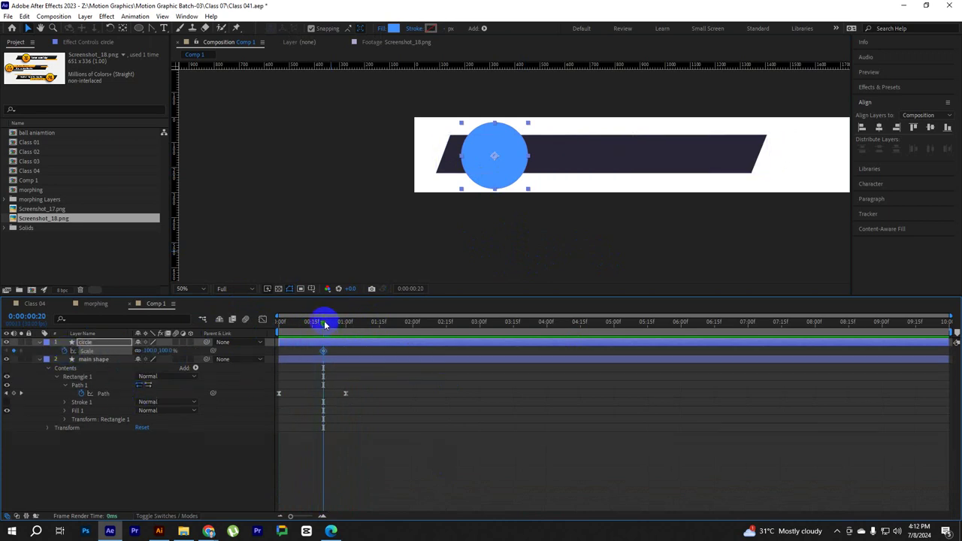
left_click_drag(325, 325, 75, 354)
type("00.0")
key("Return")
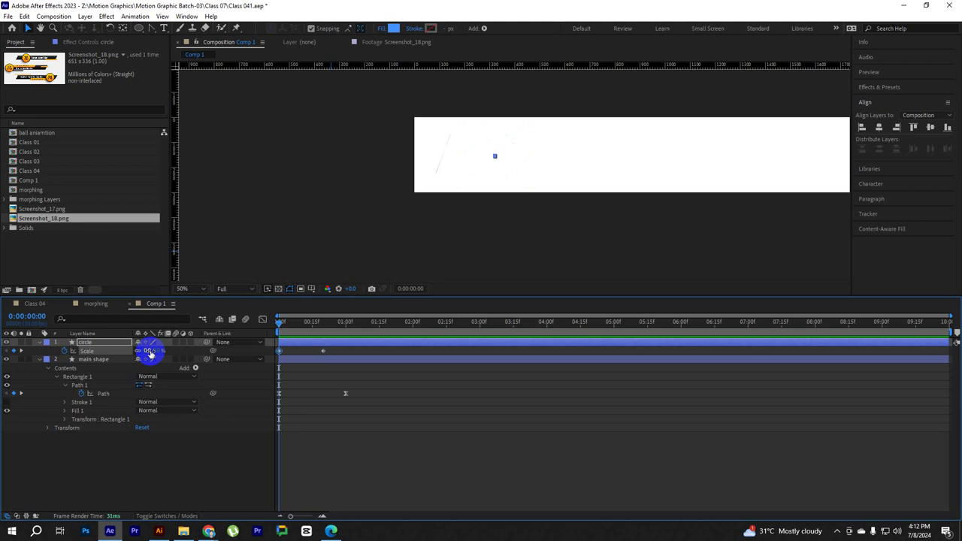
Move the circle's animation back to 0:00 and show its Scale speed graph at frame 11
left_click_drag(333, 421, 343, 421)
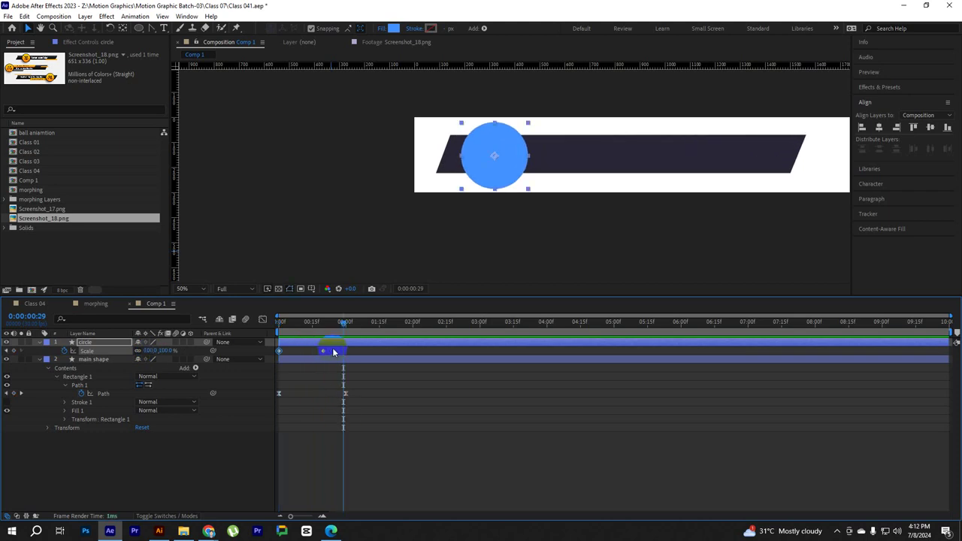
left_click_drag(318, 349, 339, 343)
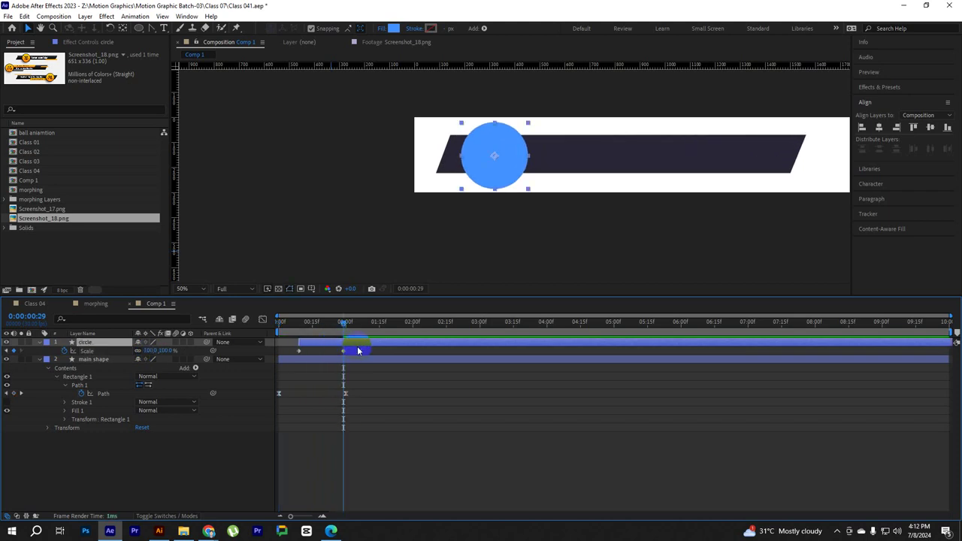
left_click(298, 367)
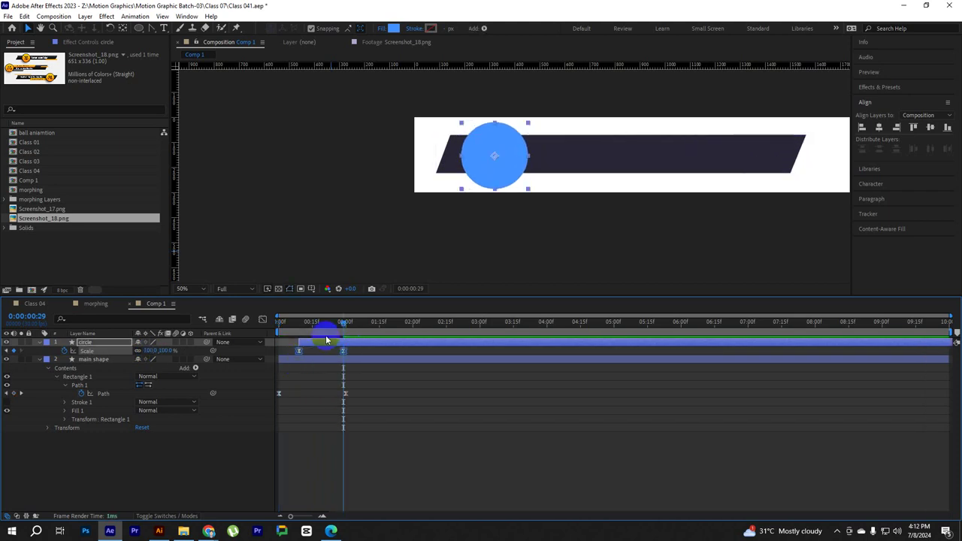
left_click_drag(325, 340, 298, 347)
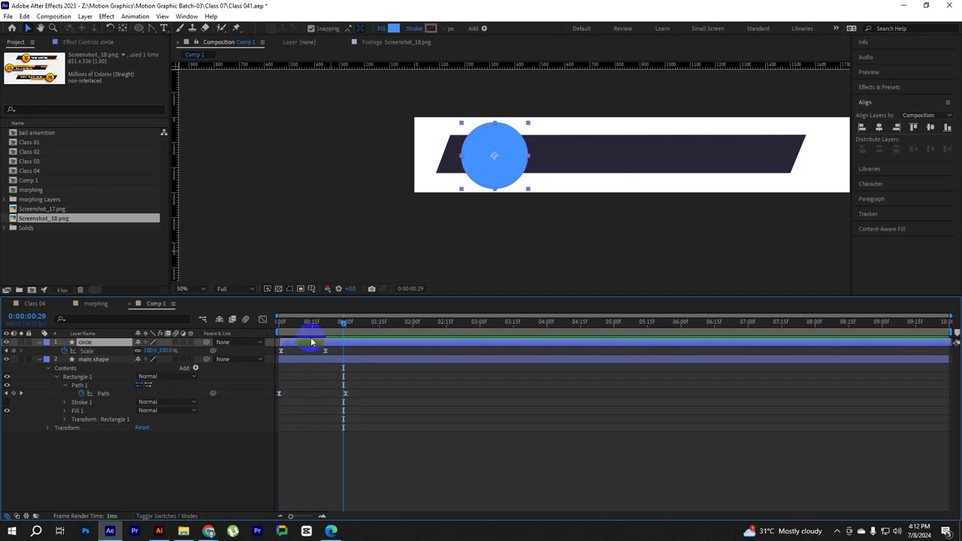
left_click(305, 329)
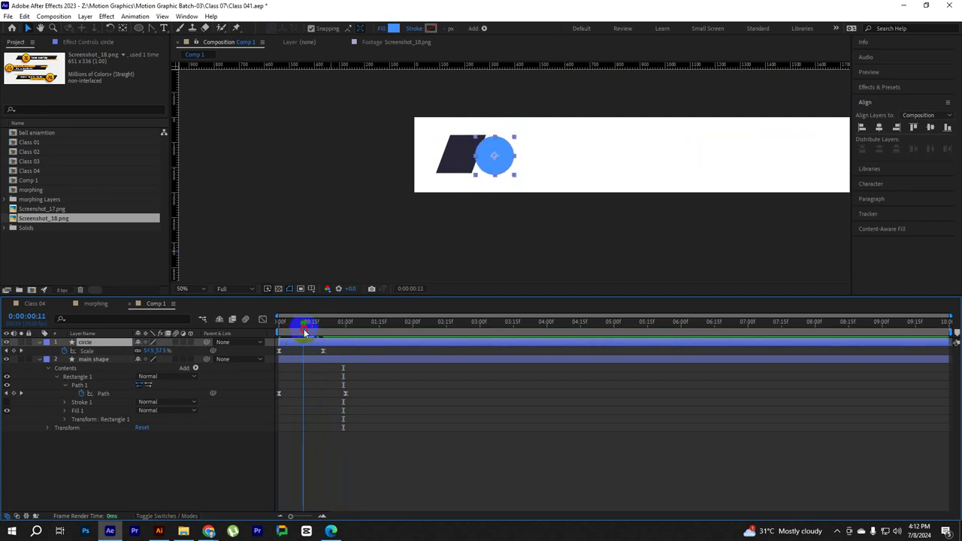
left_click(193, 367)
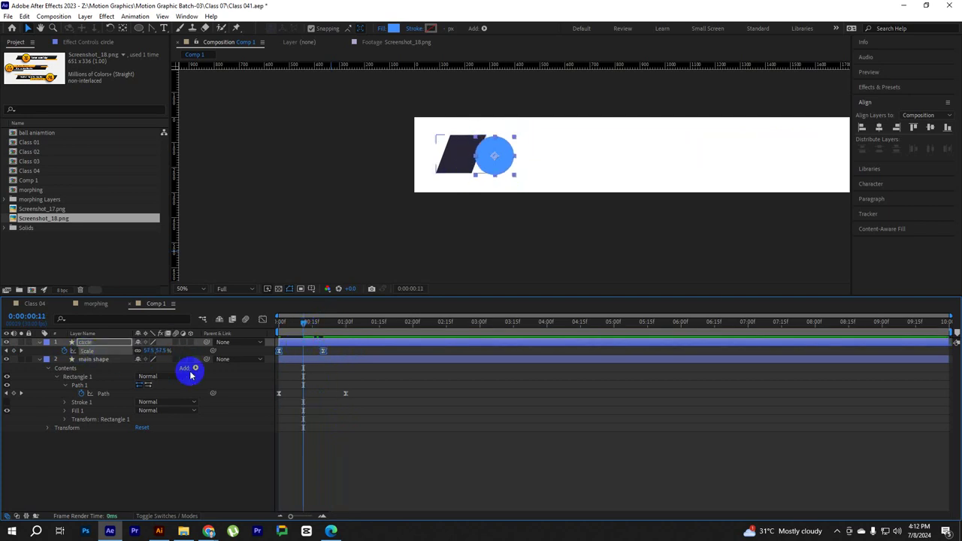
left_click(240, 328)
left_click(262, 319)
Lengthen the first Scale keyframe's ease and raise the last to a ~600%/sec peak
left_click(283, 491)
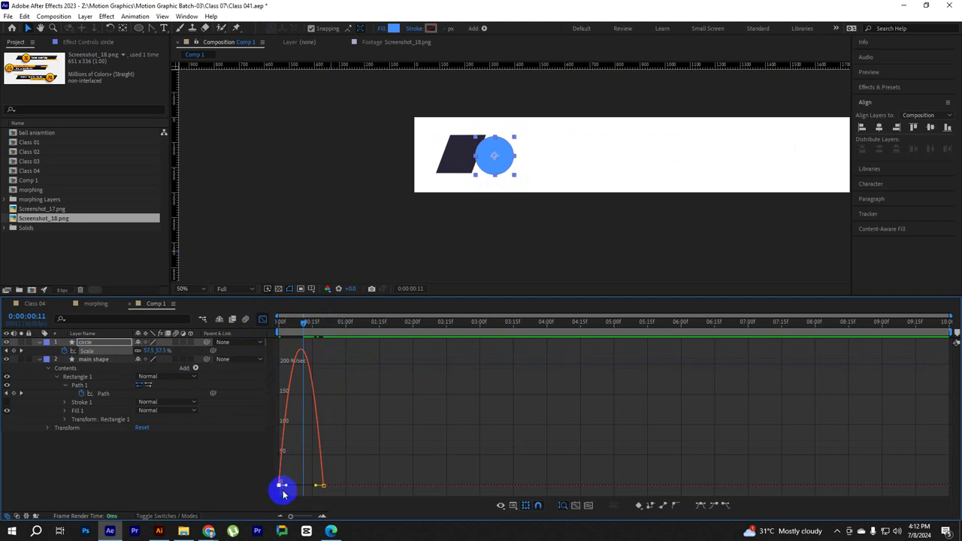
left_click_drag(284, 486, 301, 486)
left_click(317, 487)
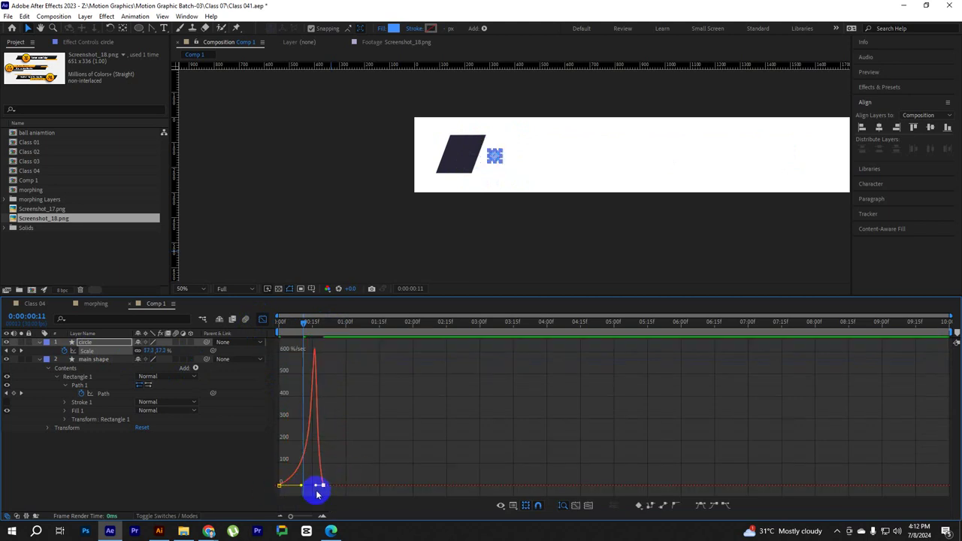
left_click_drag(319, 486, 318, 344)
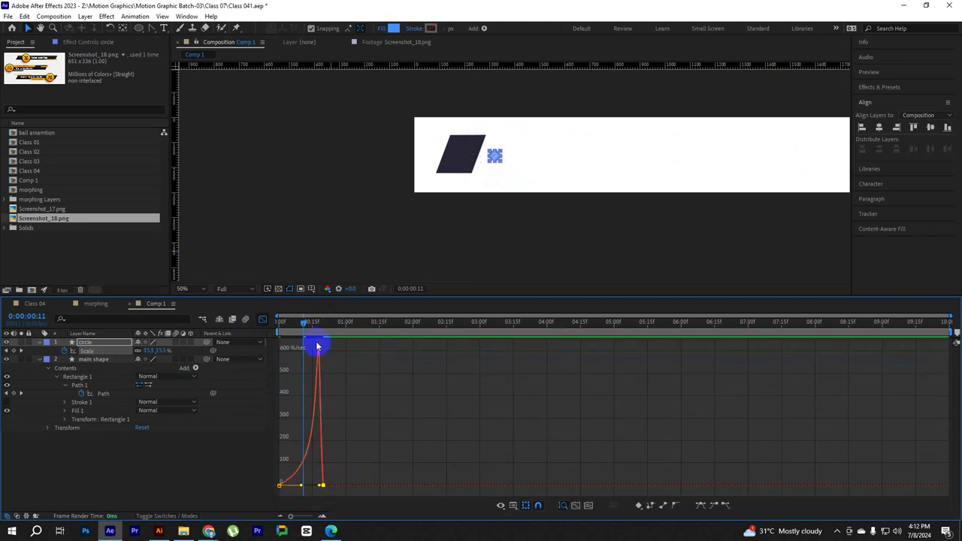
Return to the layer bars and preview both banner shapes animating in
key("Home")
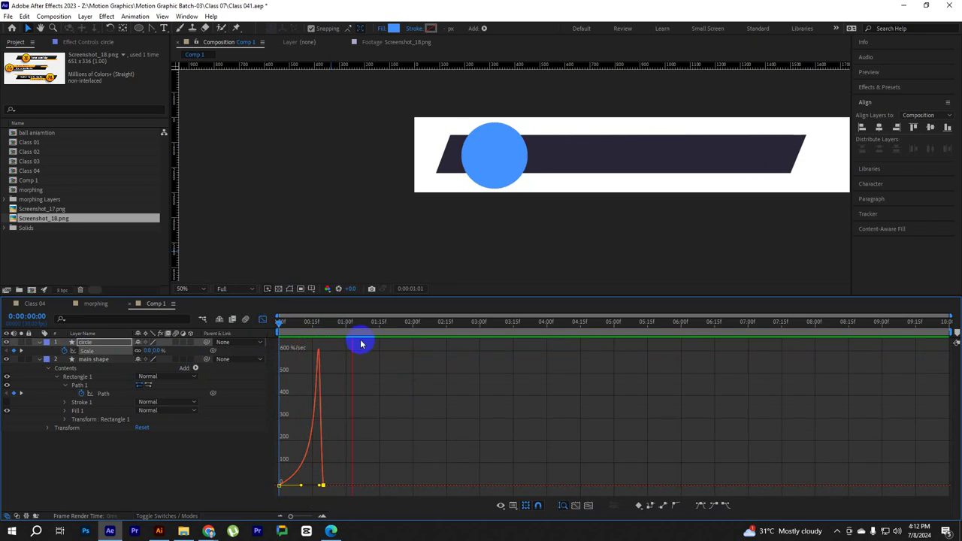
left_click(262, 320)
left_click(352, 326)
key("space")
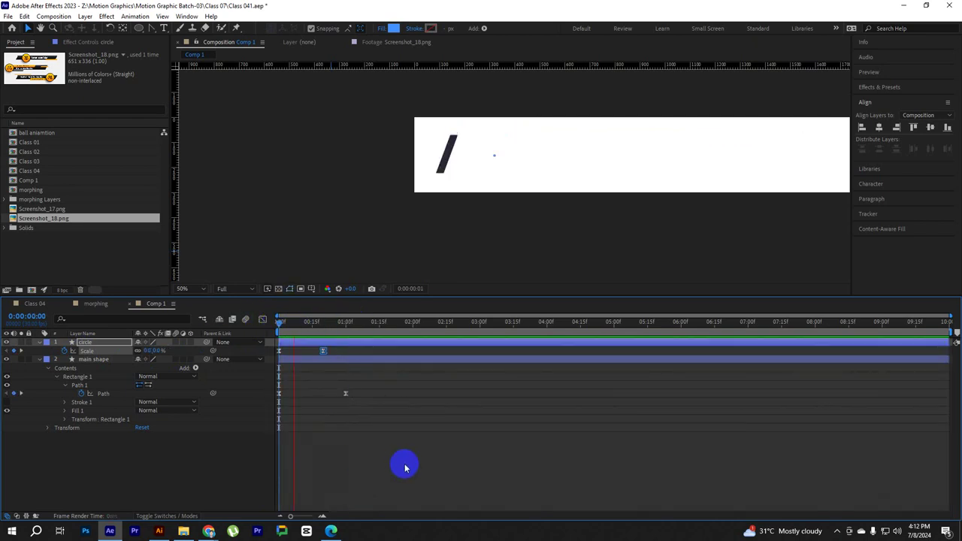
left_click(690, 167)
left_click(587, 267)
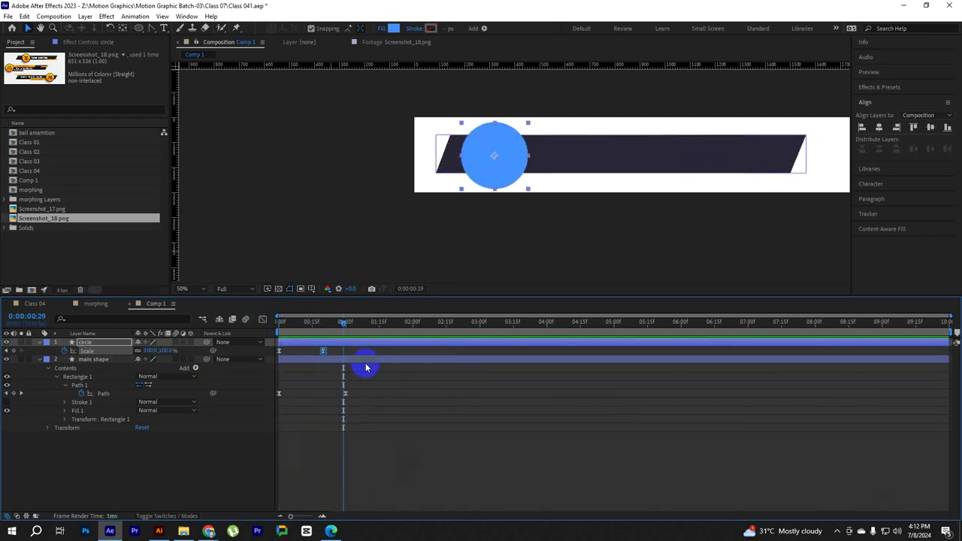
left_click(73, 368)
Collapse the main shape layer, recentre the banner, and duplicate main shape as main shape 2
left_click(41, 362)
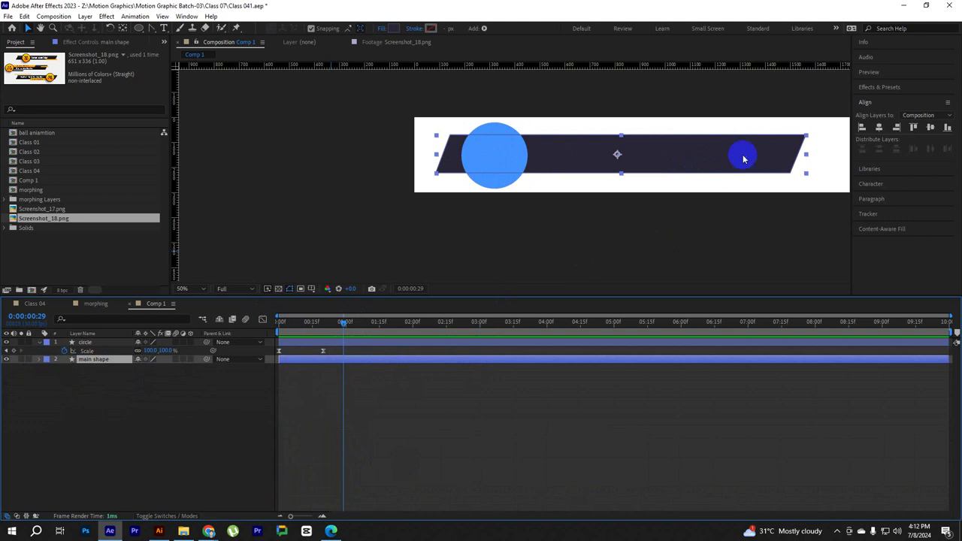
left_click_drag(651, 271, 573, 273)
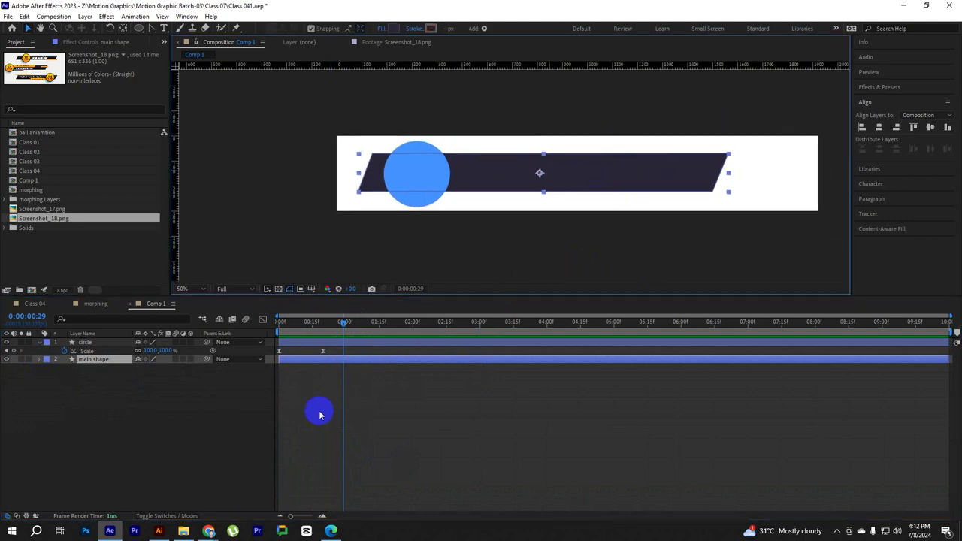
key("ctrl+d")
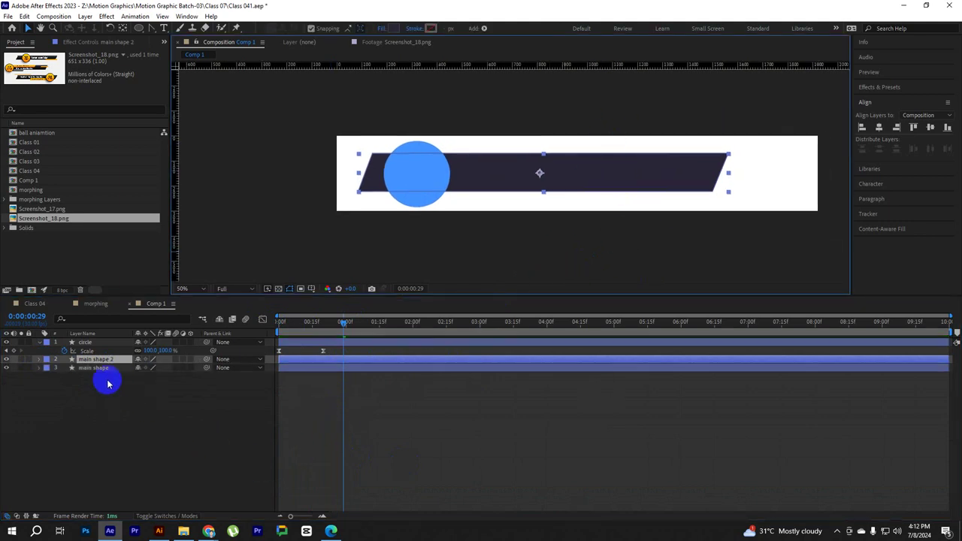
Shrink the duplicated bar into a small parallelogram at the banner's lower-right end
left_click(358, 156)
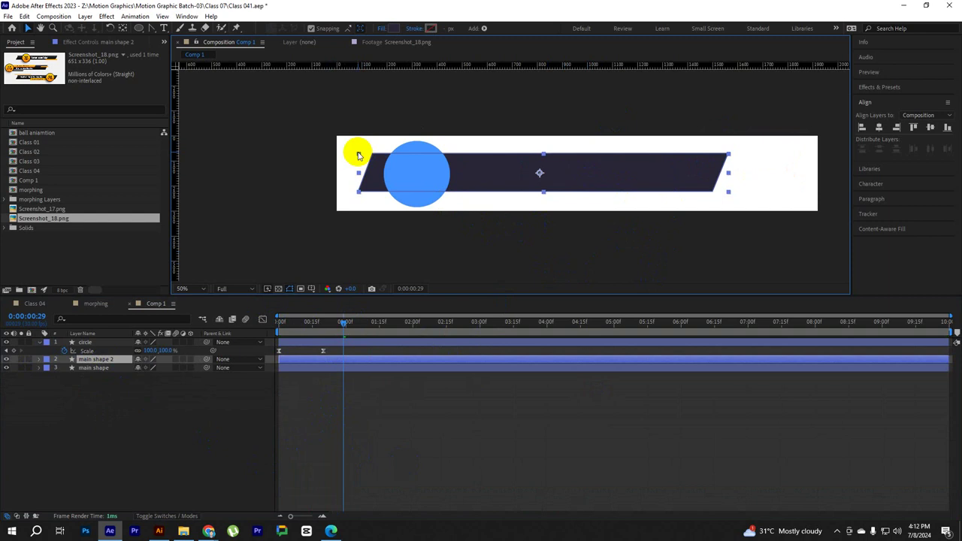
left_click_drag(358, 155, 618, 195)
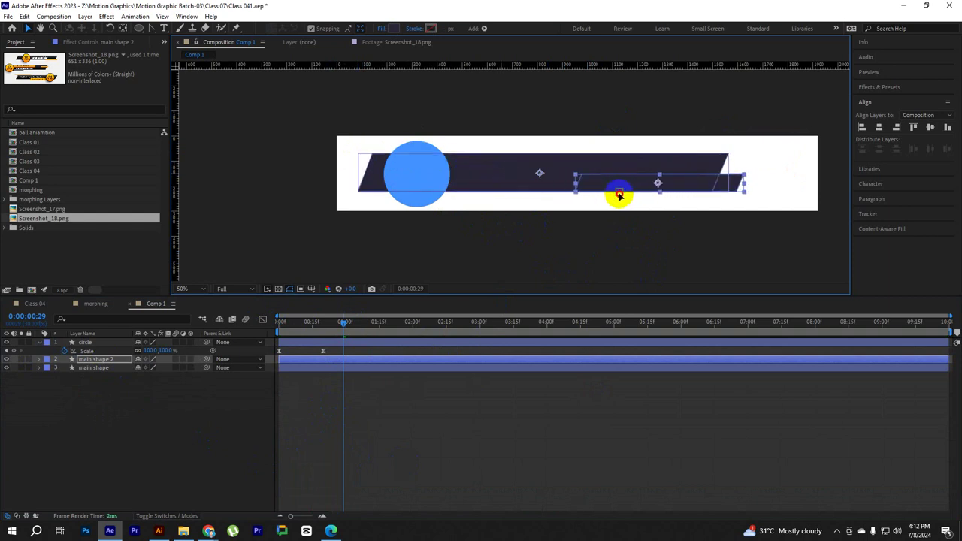
left_click_drag(619, 195, 724, 191)
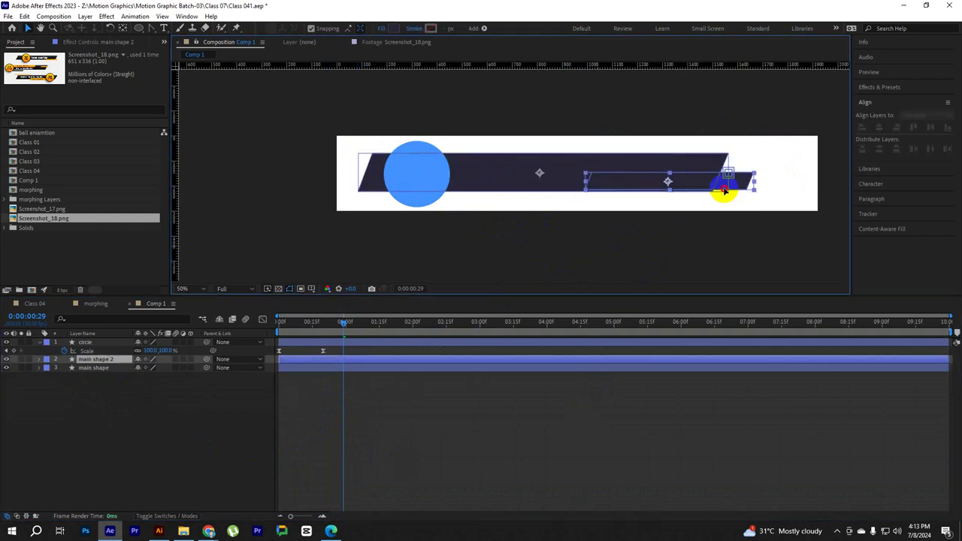
scroll(655, 193, "up", 2)
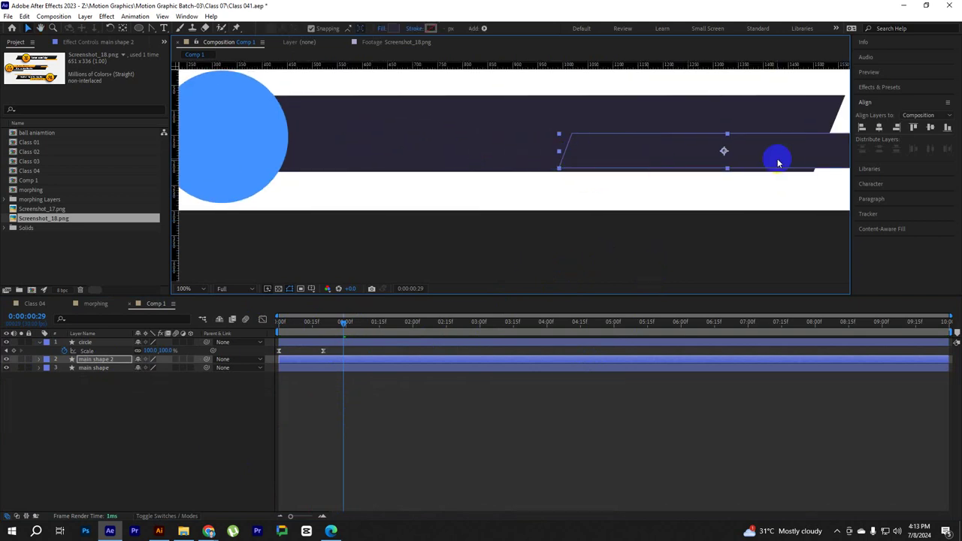
left_click_drag(754, 169, 740, 183)
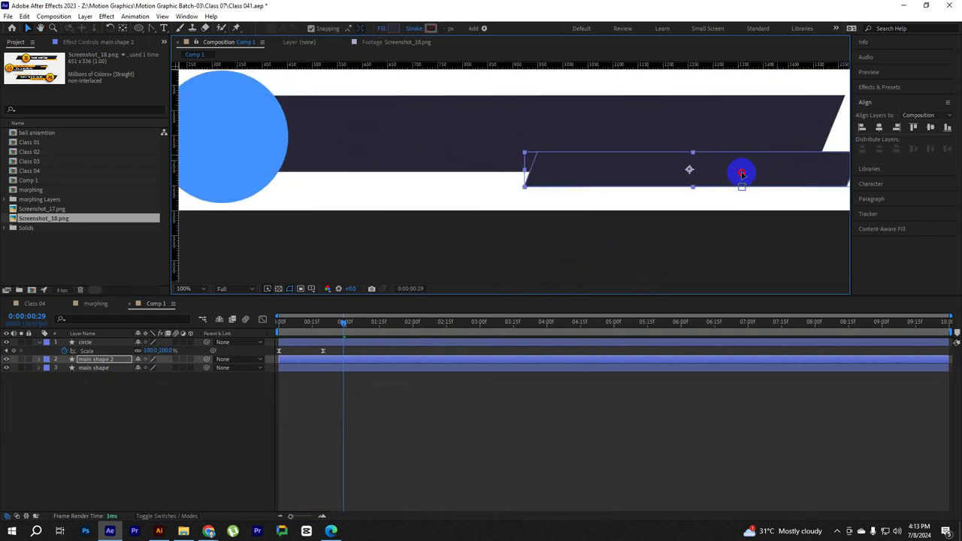
Fill the small bar with the blue sampled from the circle
left_click(391, 27)
left_click(841, 131)
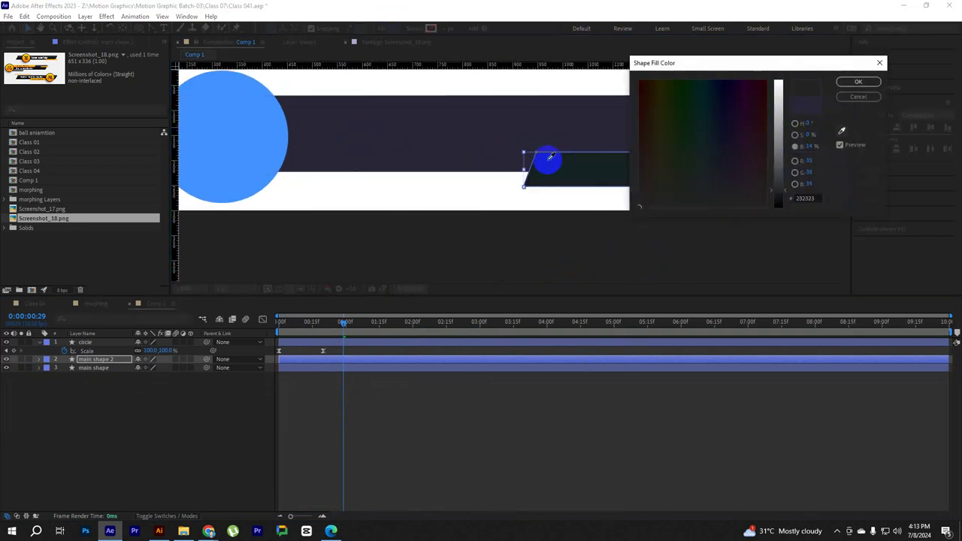
left_click(252, 144)
left_click(858, 81)
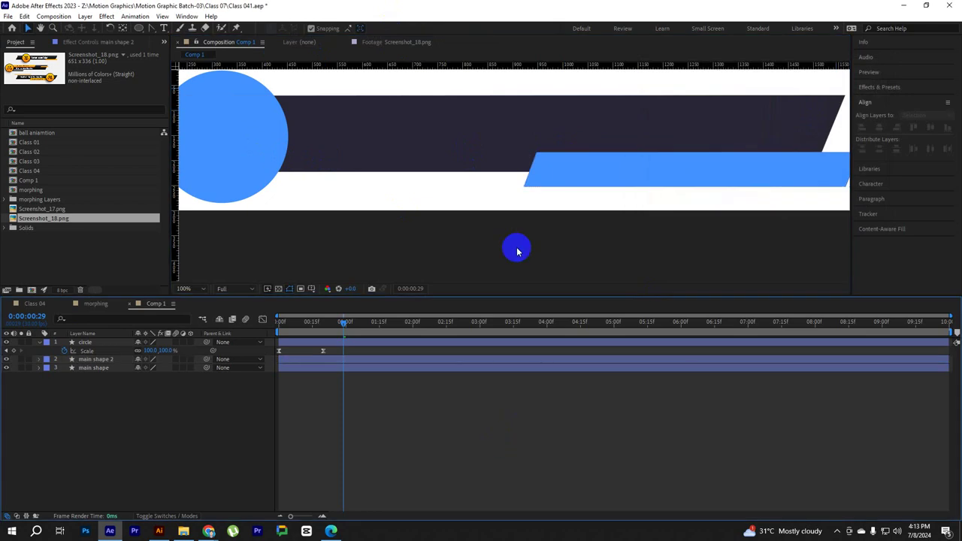
Preview the animation, return to the first frame, and select main shape 2 for renaming
scroll(539, 232, "down", 2)
key("space")
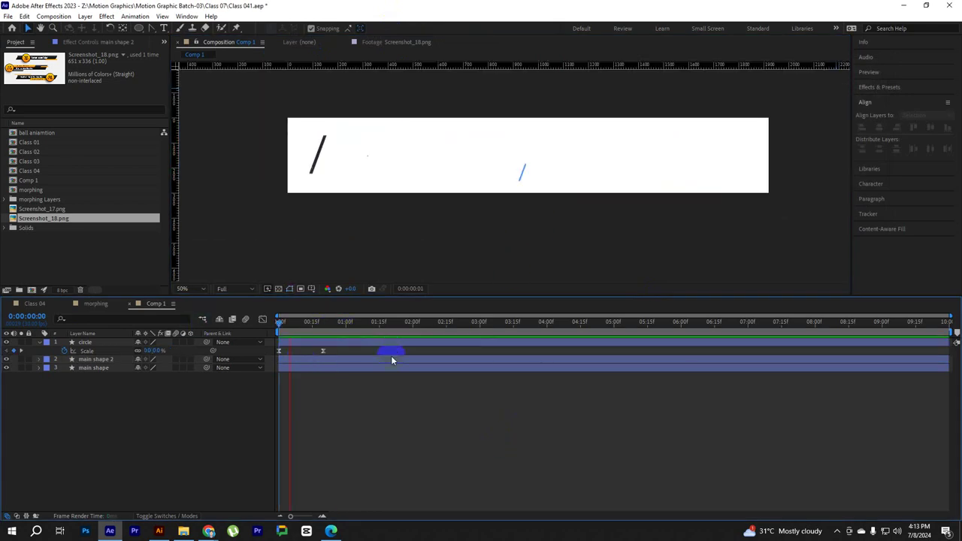
key("space")
left_click_drag(343, 322, 279, 324)
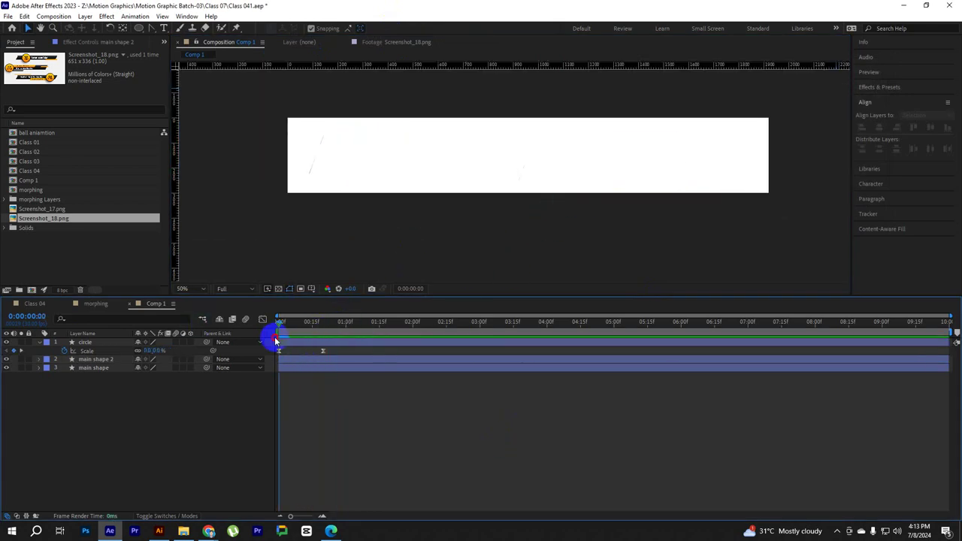
left_click(97, 361)
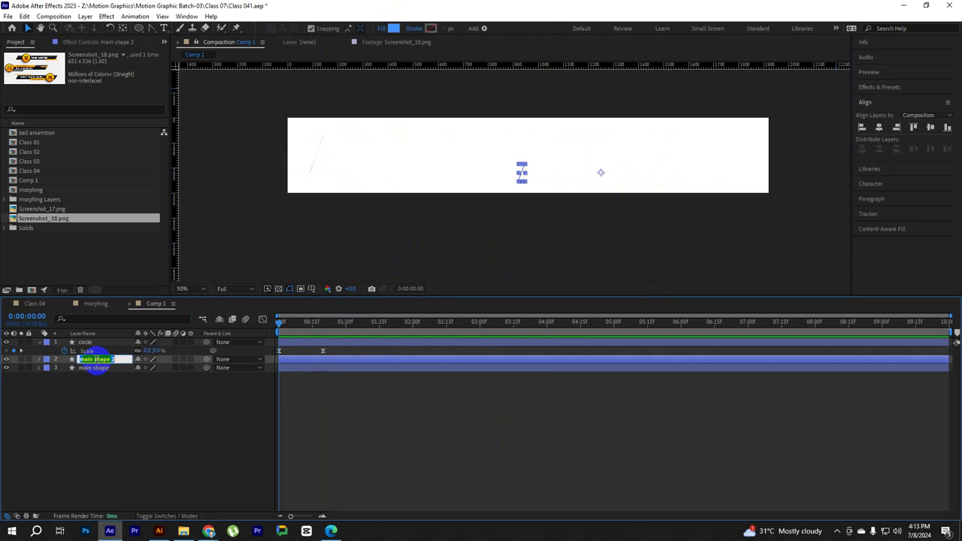
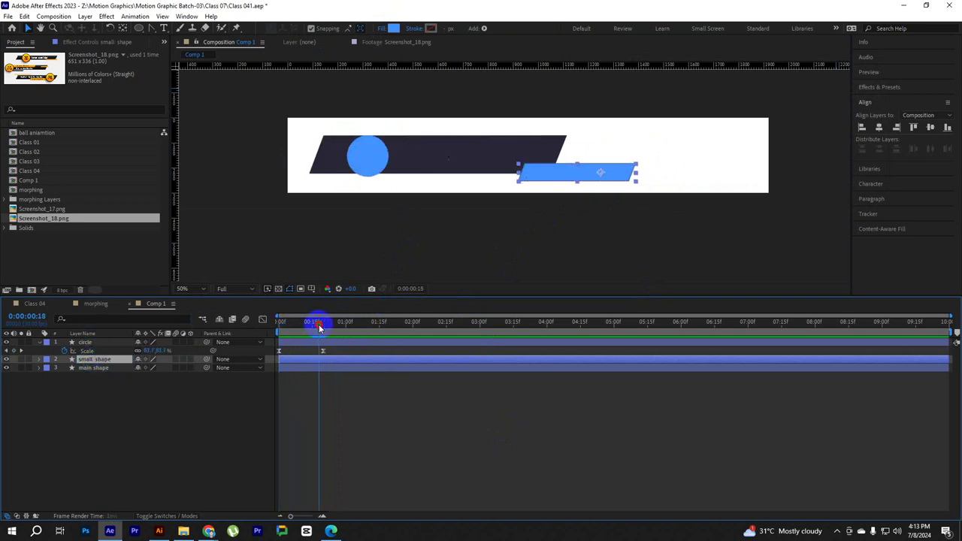
Delay the small shape layer to start at 0:00:00:15 and preview it
left_click_drag(291, 326, 312, 323)
left_click_drag(299, 359, 328, 360)
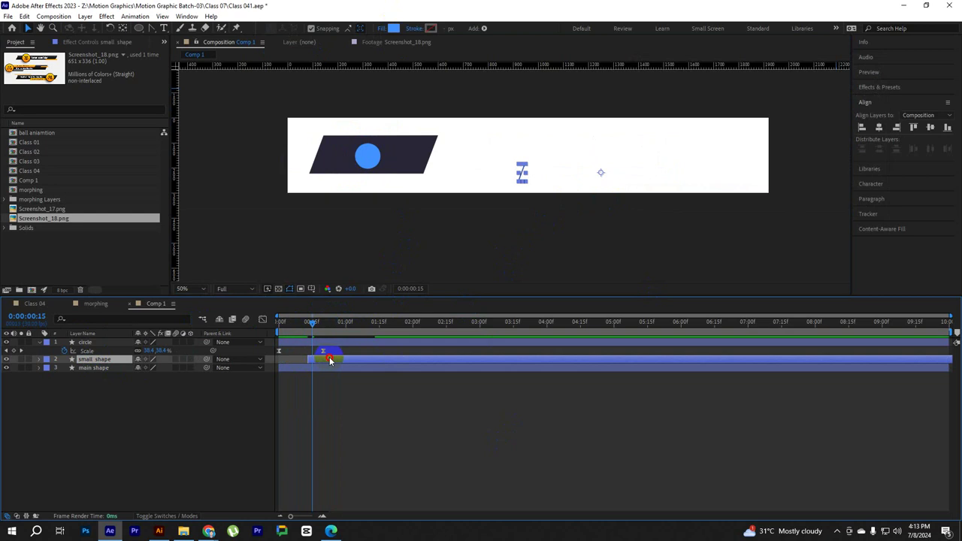
left_click(332, 360)
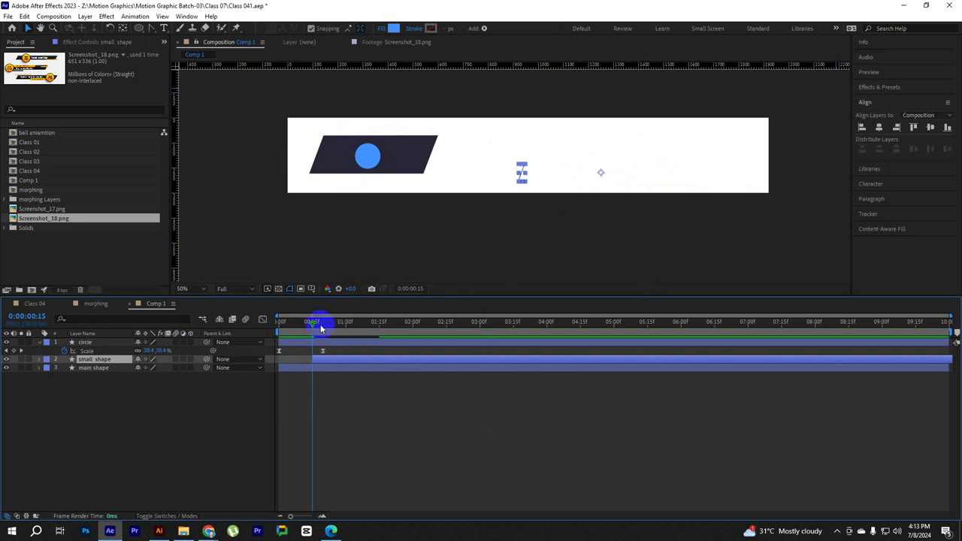
key("space")
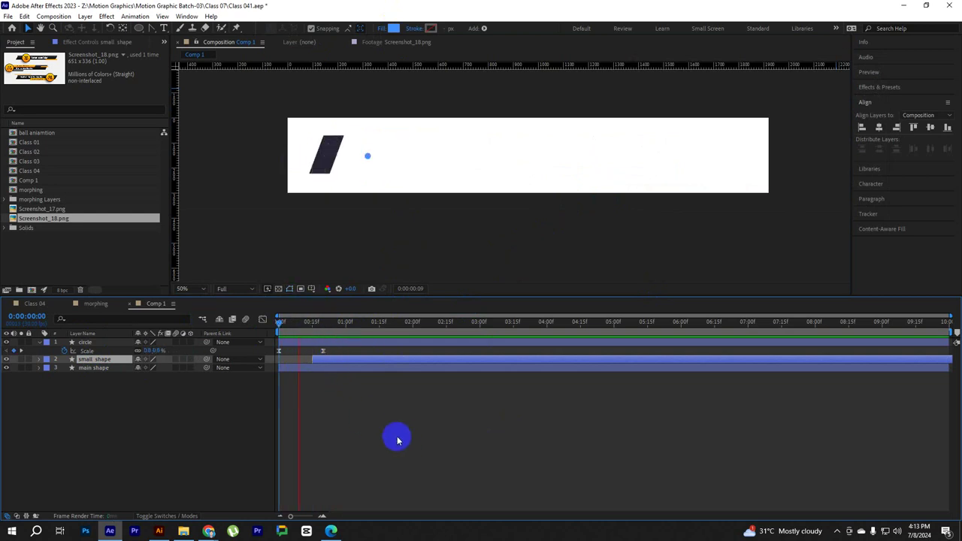
key("space")
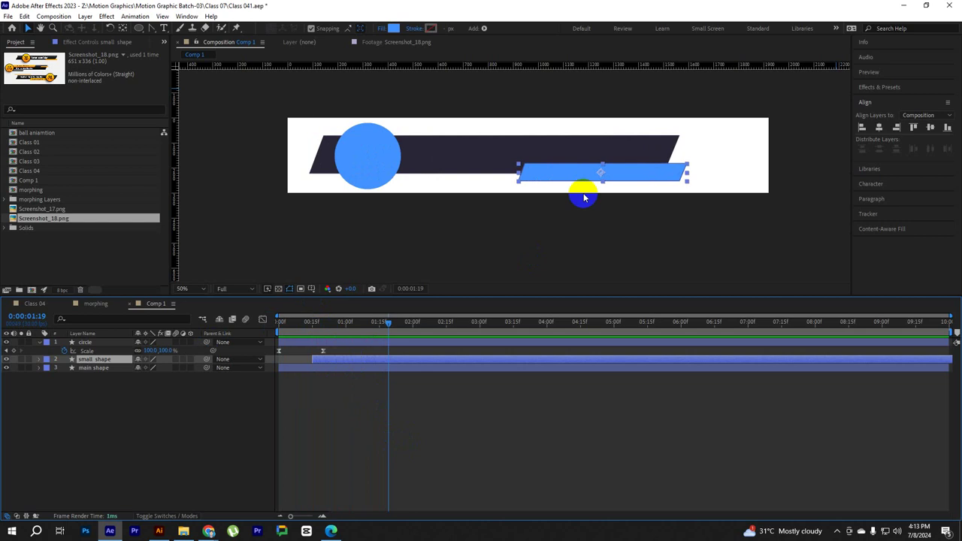
Nudge the small blue bar slightly right and replay the animation from the start
left_click_drag(557, 178, 572, 178)
left_click(569, 441)
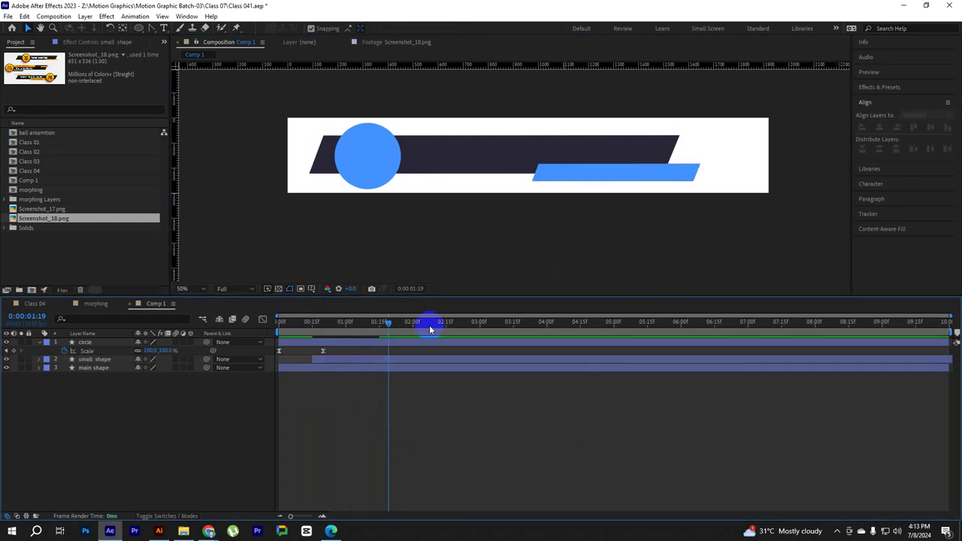
left_click_drag(391, 328, 253, 337)
key("space")
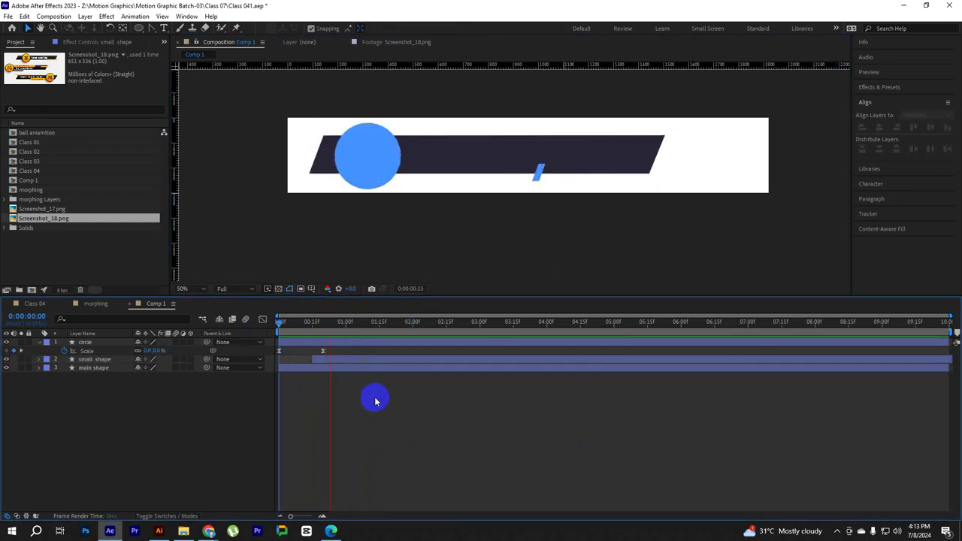
left_click(368, 357)
Move the small shape's second Path keyframe earlier, to 0:00:01:15
key("u")
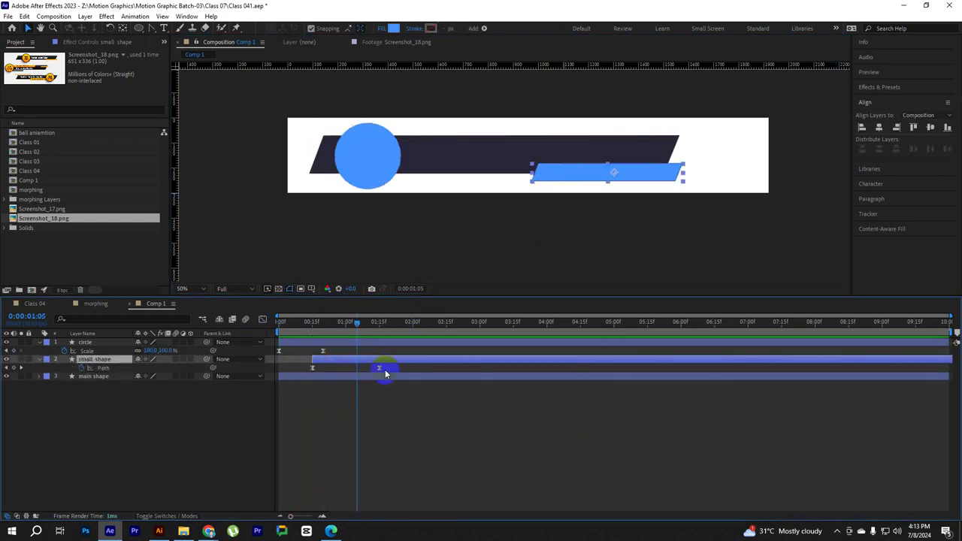
left_click(365, 370)
left_click_drag(364, 371, 359, 372)
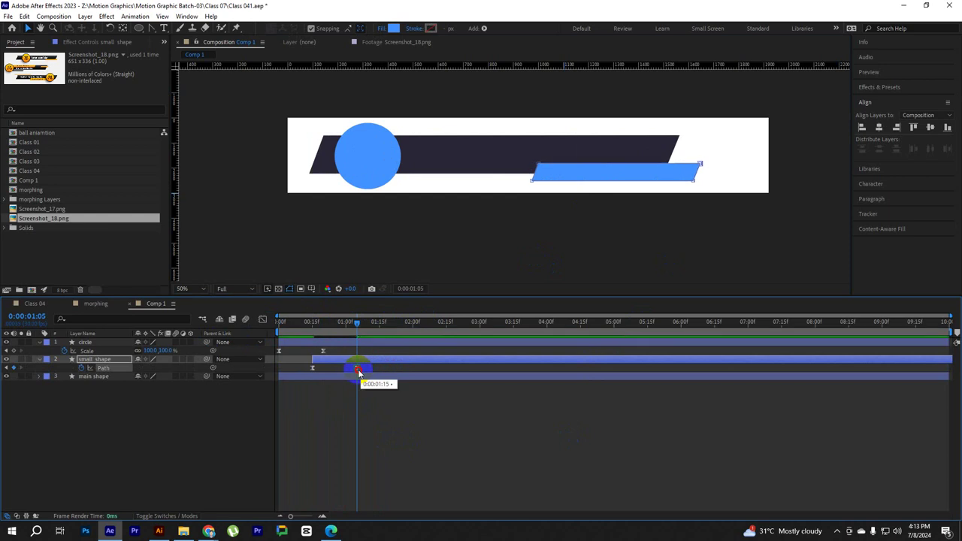
key("space")
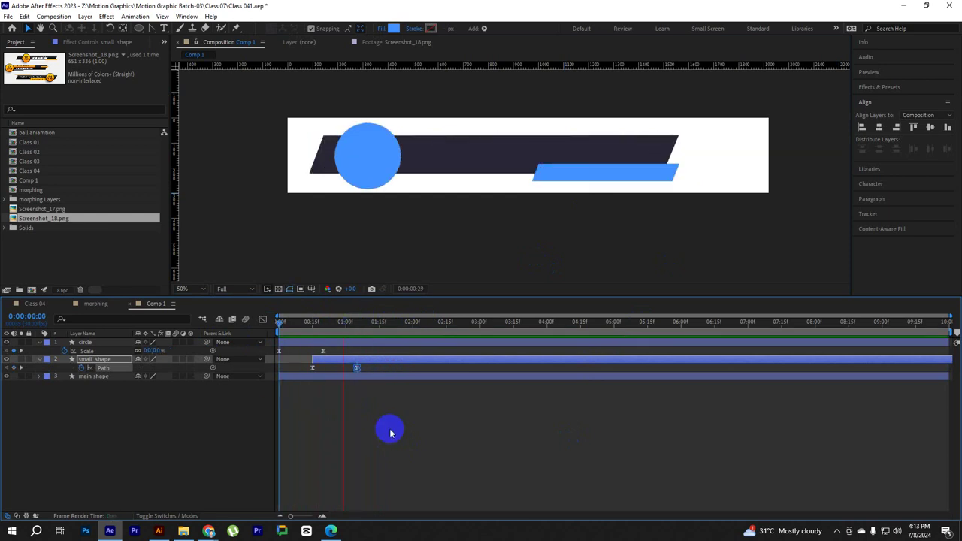
key("space")
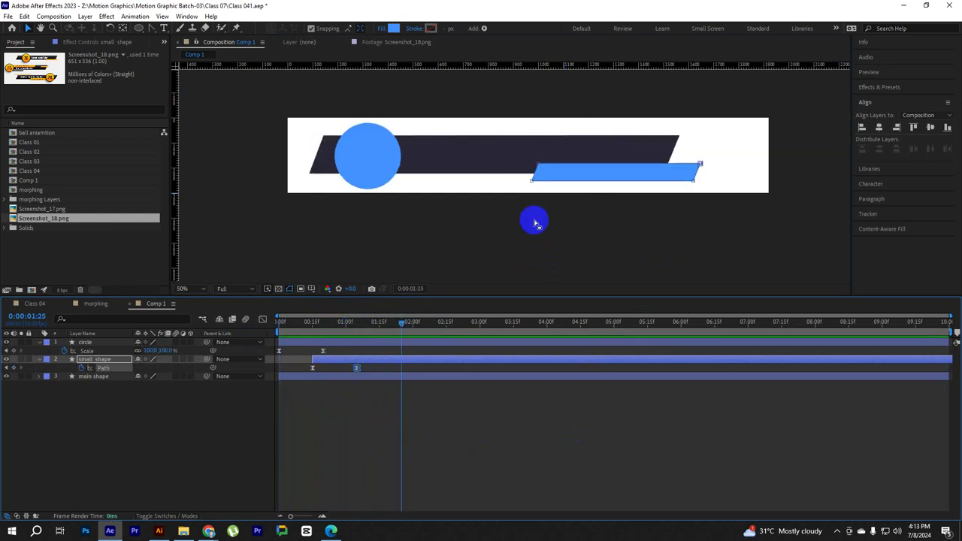
Preview the revised small-bar animation again from the start
left_click(405, 388)
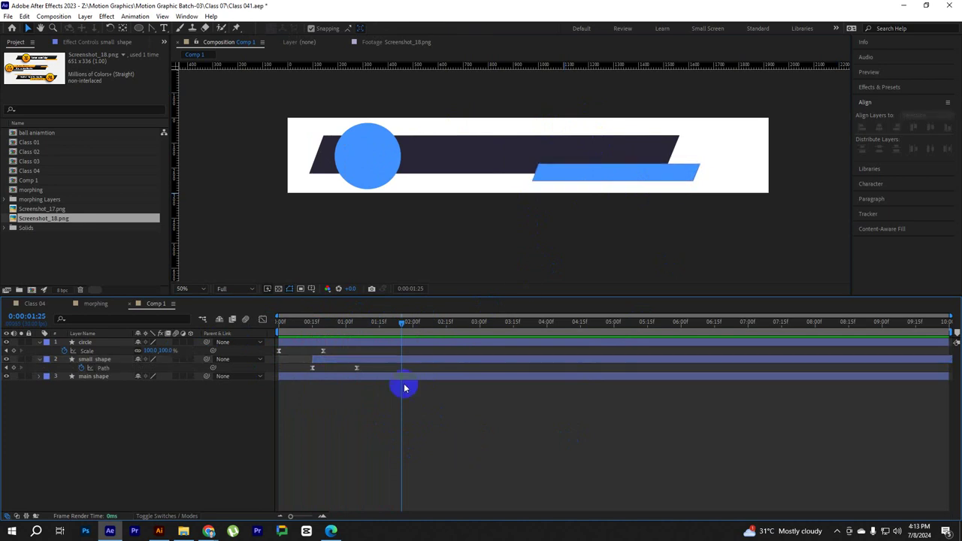
key("space")
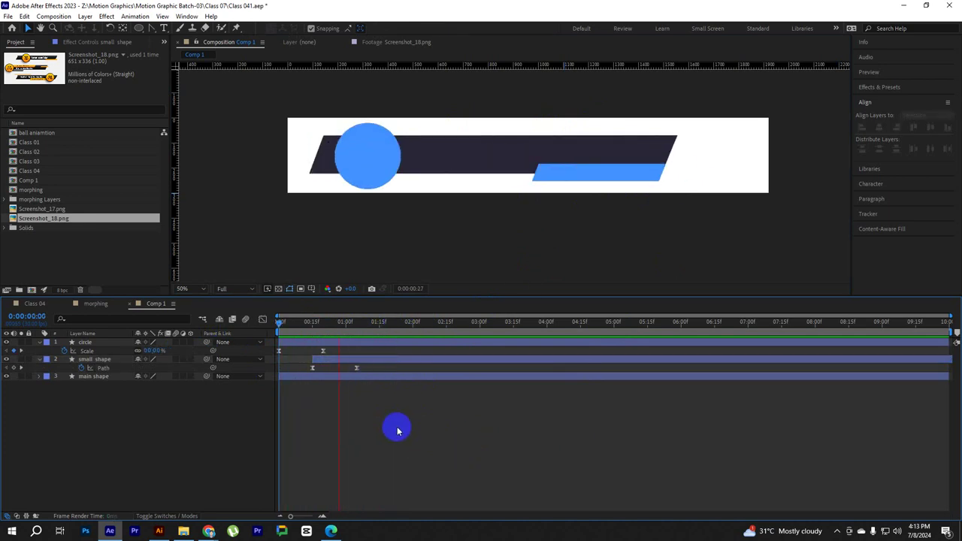
left_click_drag(355, 333, 279, 333)
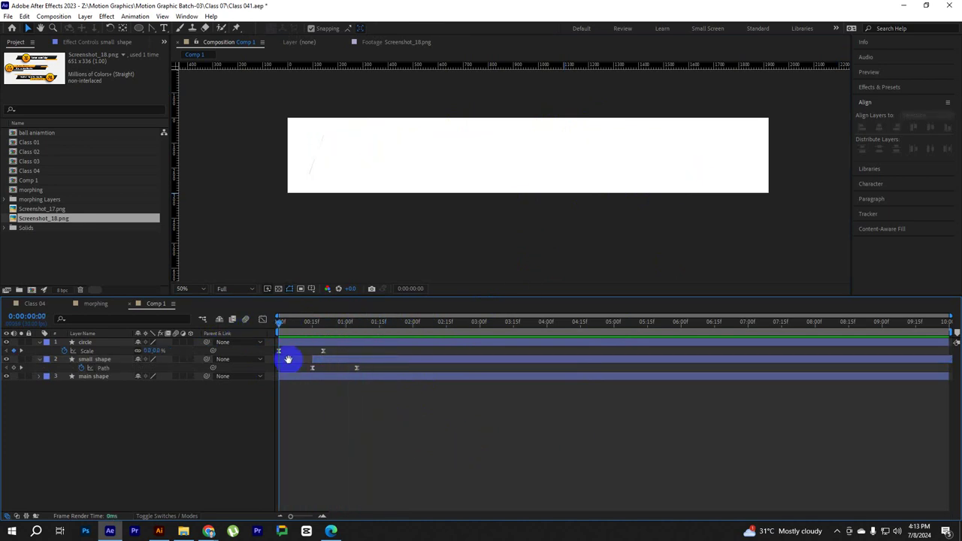
key("space")
key("space")
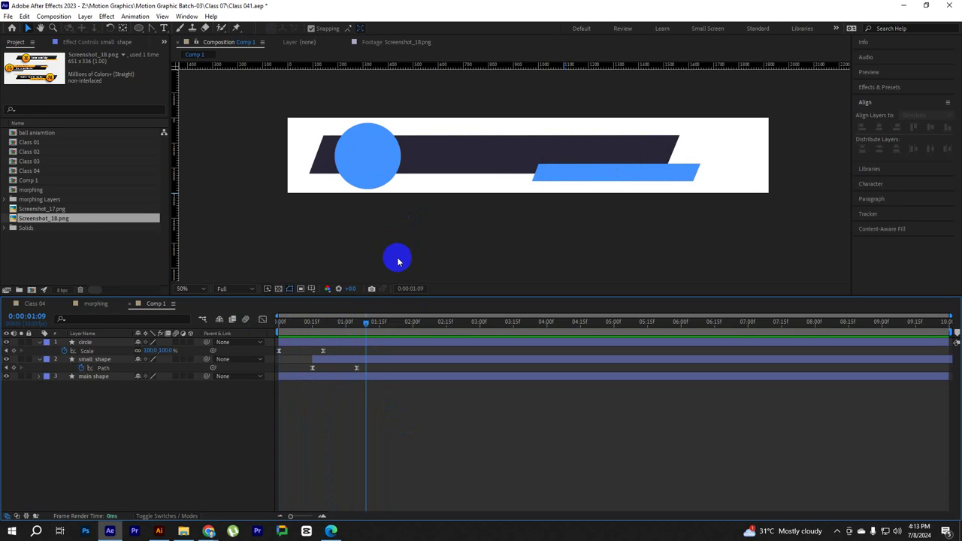
left_click(164, 28)
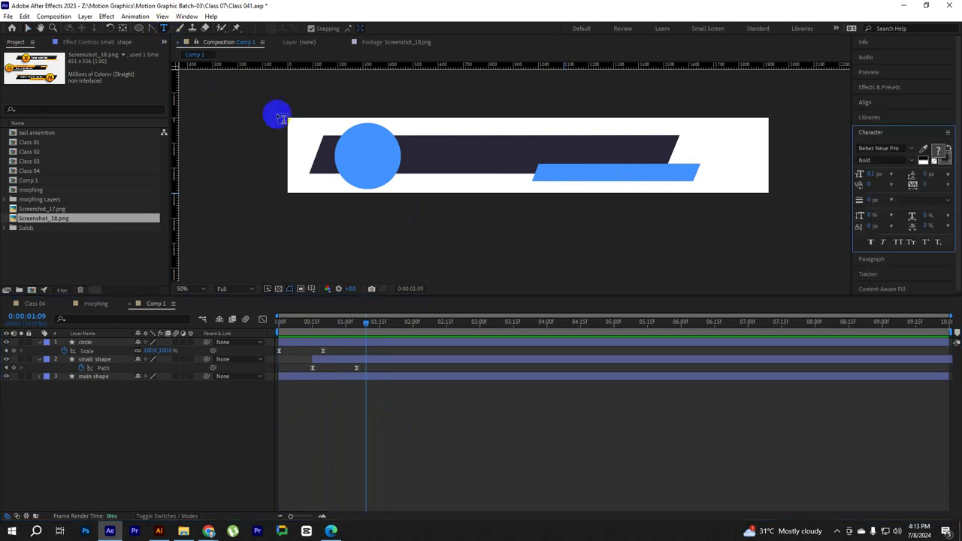
Create a text layer reading 'Your Video Title Here' on the composition
left_click(416, 163)
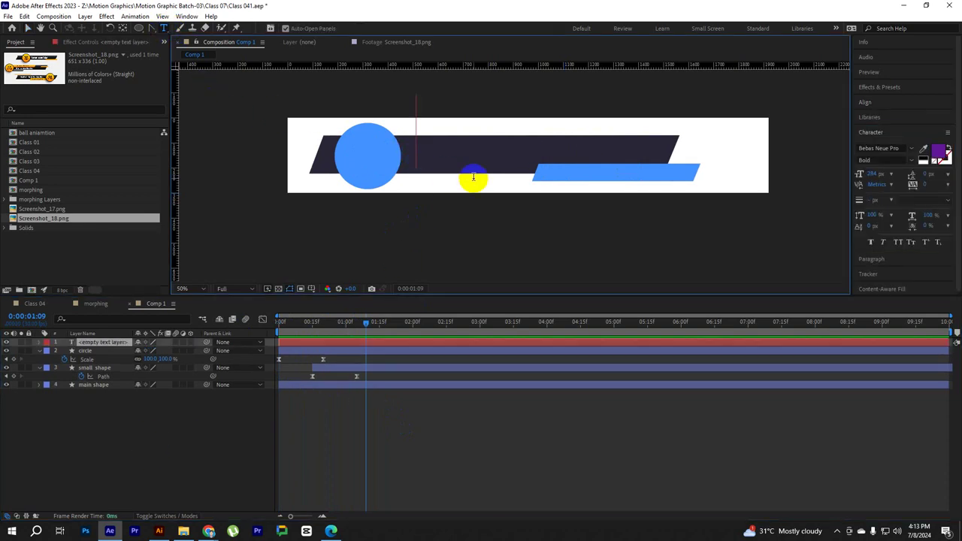
type("Yout")
key("BackSpace")
type("r")
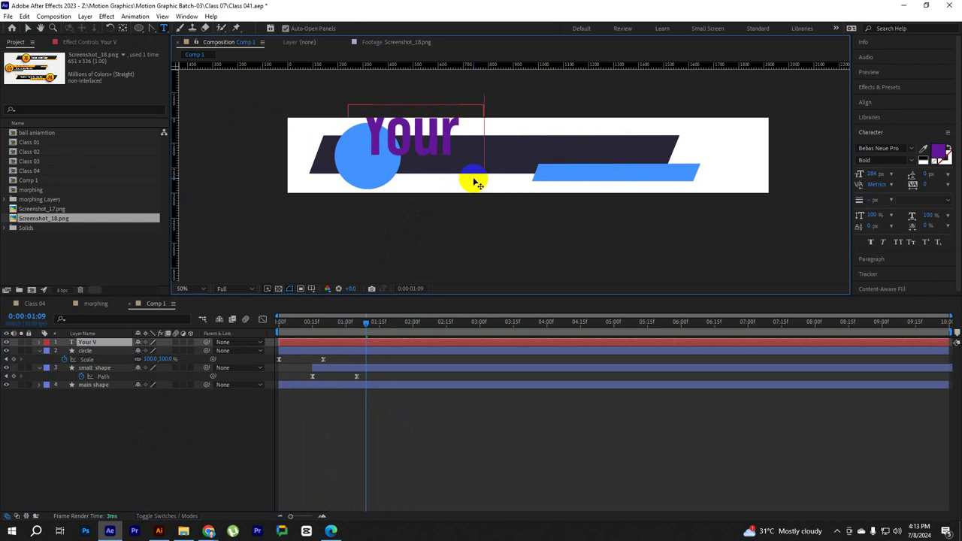
type(" Video Title H")
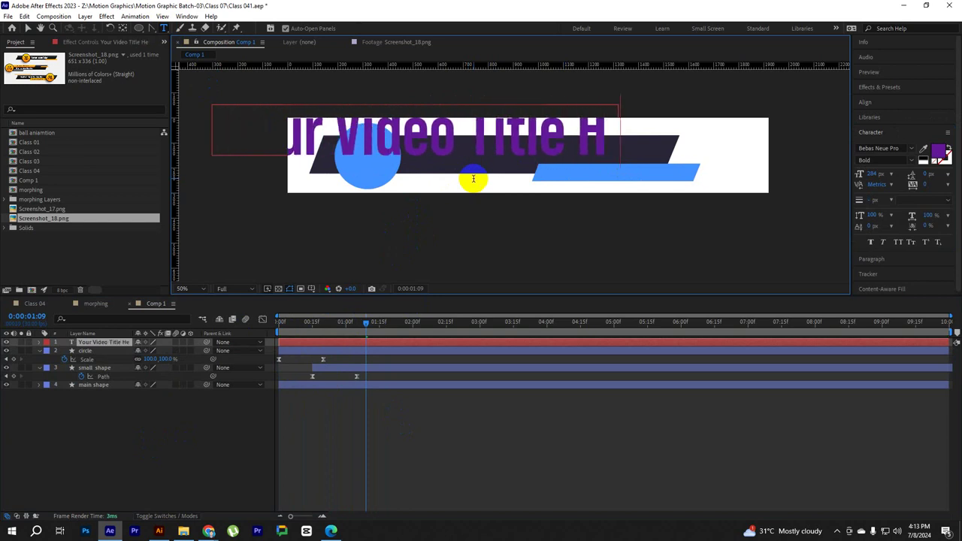
type("ere")
left_click(30, 29)
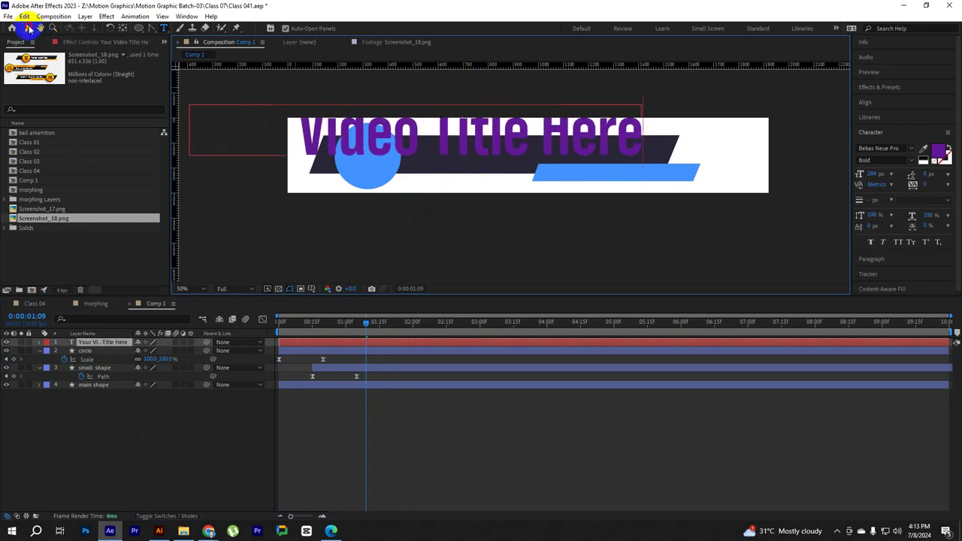
left_click(28, 29)
Set the title font to Montserrat Bold with a white fill
left_click(901, 148)
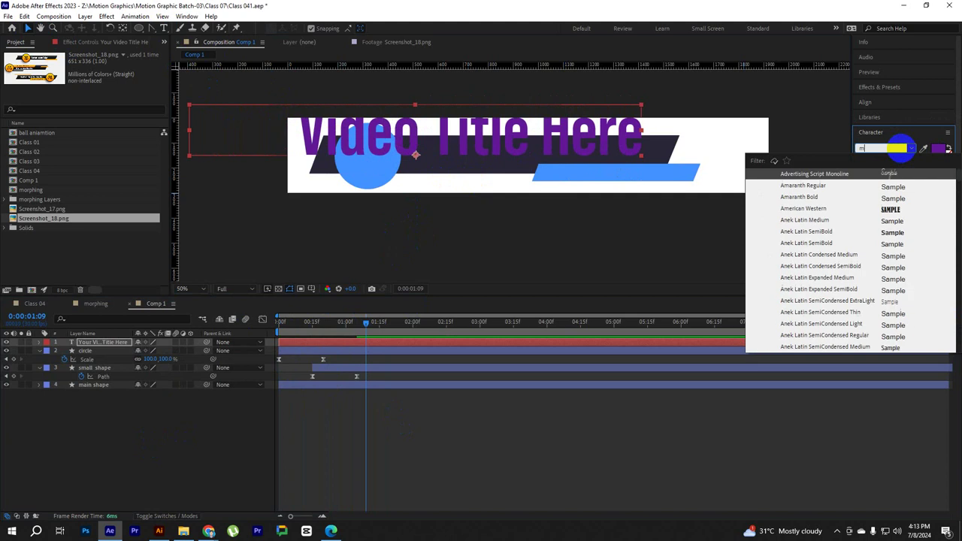
type("mont")
left_click(816, 312)
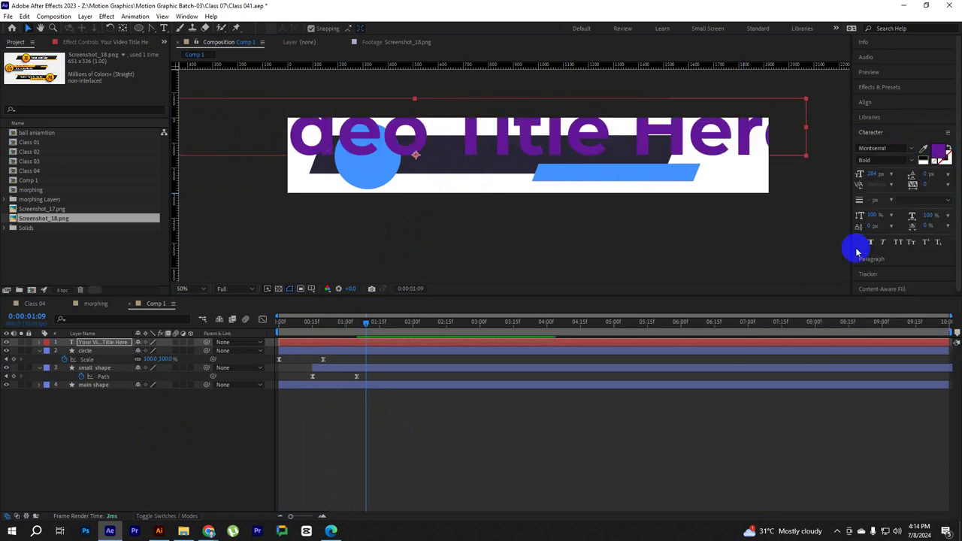
left_click(940, 150)
left_click_drag(754, 199, 808, 231)
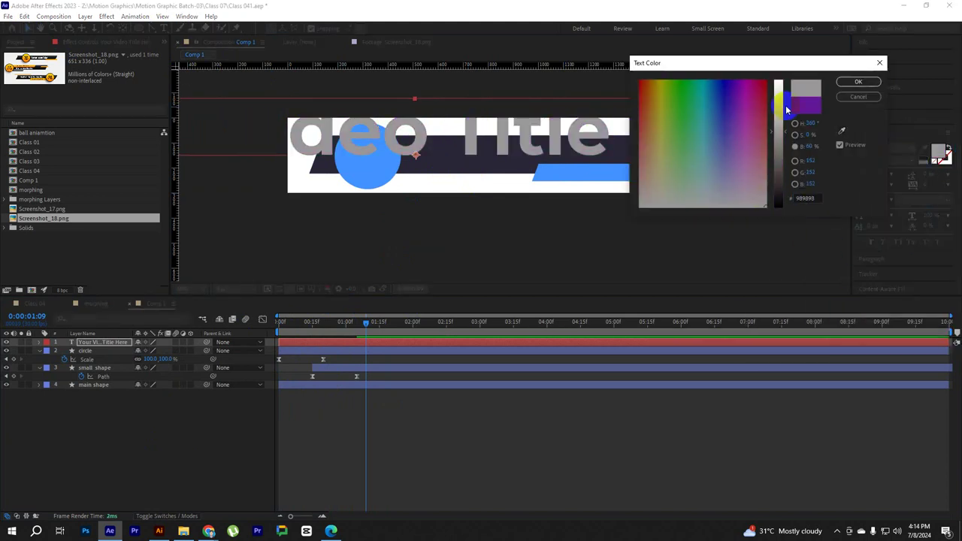
left_click_drag(787, 111, 782, 81)
left_click(858, 81)
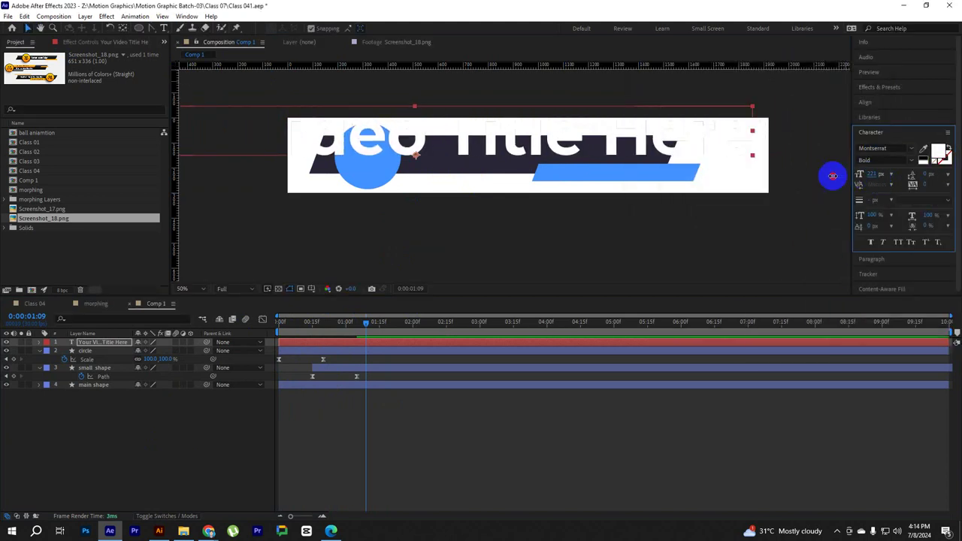
Set the title size to 75 px and centre it on the dark bar
left_click_drag(833, 176, 789, 180)
left_click_drag(430, 133, 557, 150)
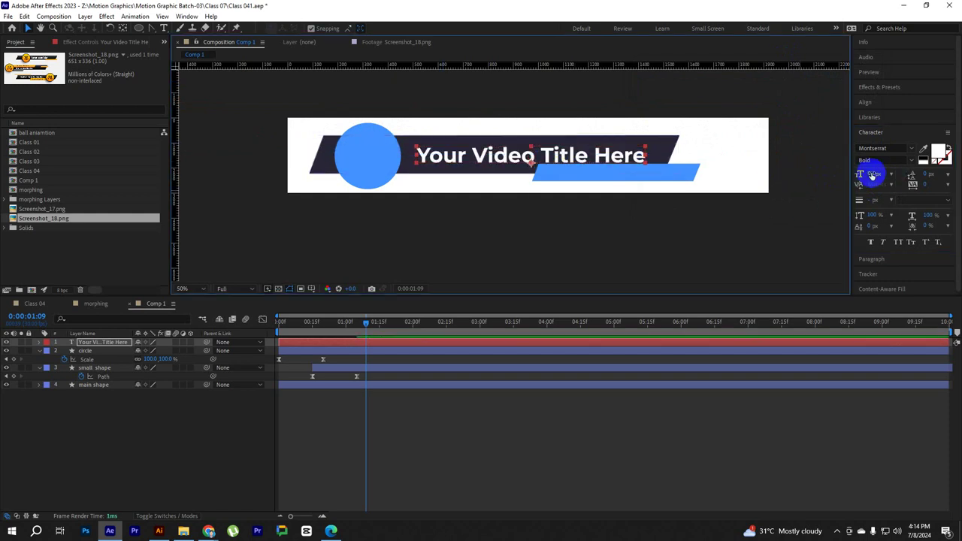
type("75")
key("Return")
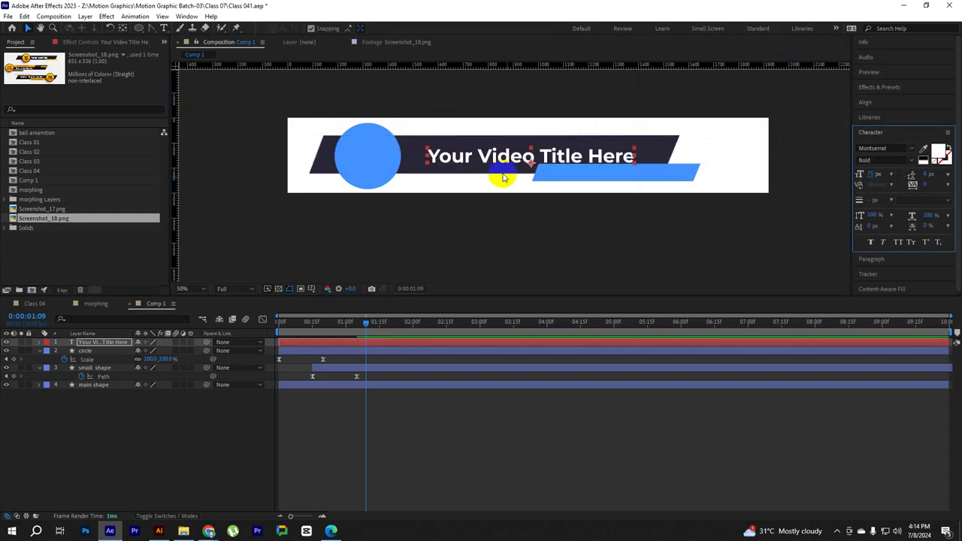
Shift the title slightly left on the bar and return to the composition start
left_click(123, 29)
left_click(523, 246)
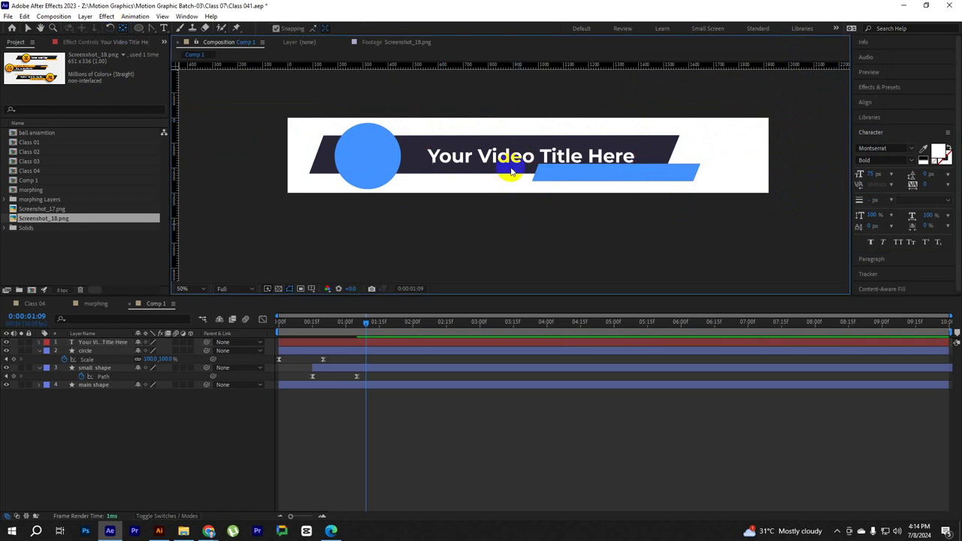
key("v")
left_click_drag(501, 154, 485, 153)
left_click(558, 247)
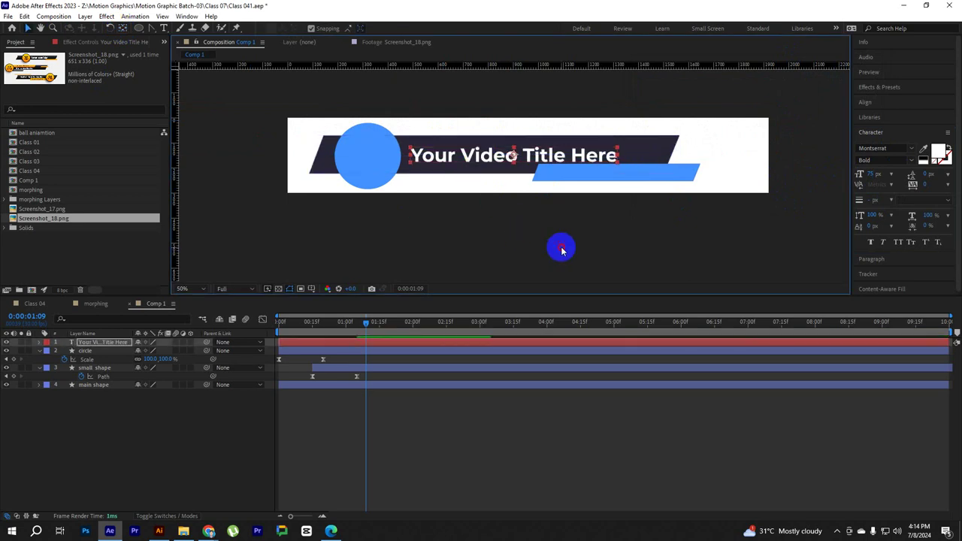
key("Home")
Delay the title layer to start at about 0:00:00:11
key("space")
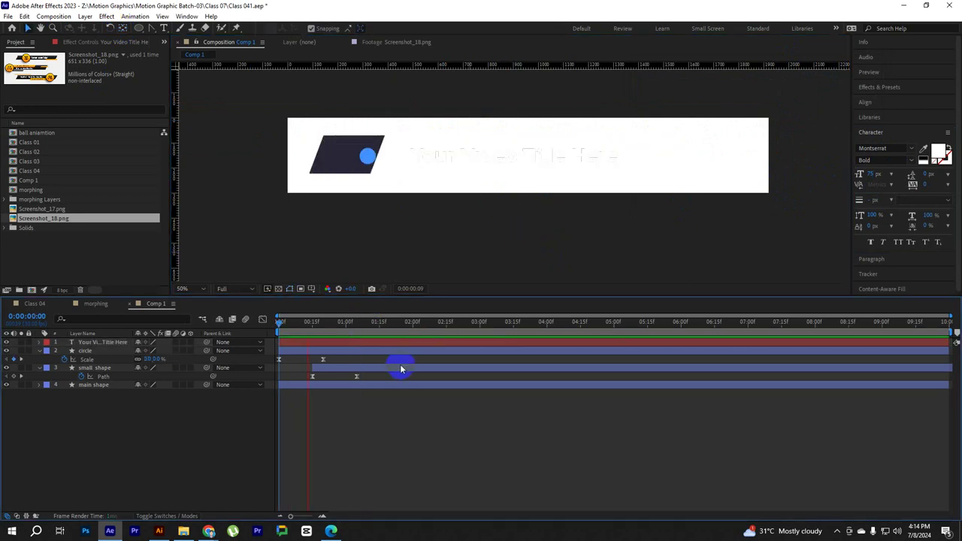
key("space")
left_click(321, 342)
mouse_move(321, 343)
left_mouse_down()
mouse_move(346, 345)
mouse_move(304, 331)
left_mouse_up()
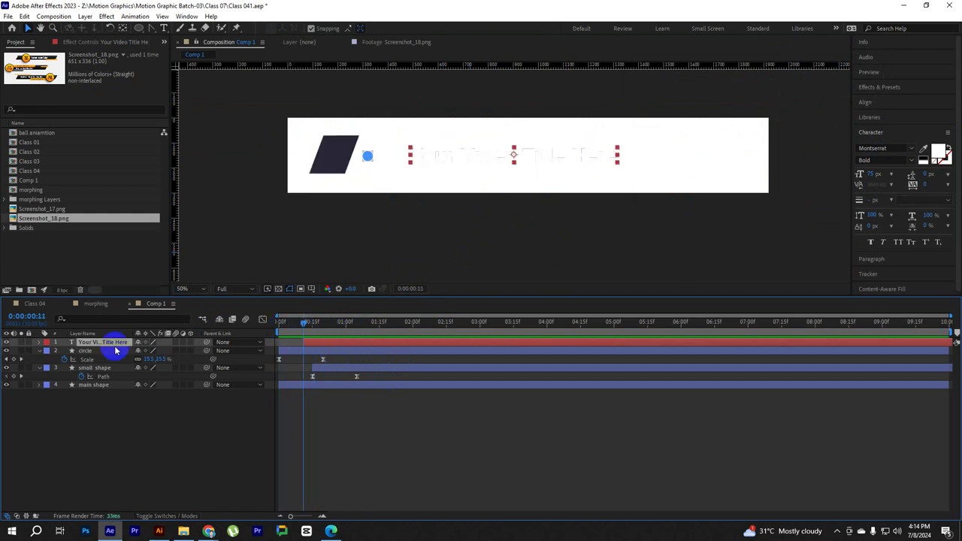
Apply the Typewriter preset from Effects & Presets to the title text
left_click(39, 343)
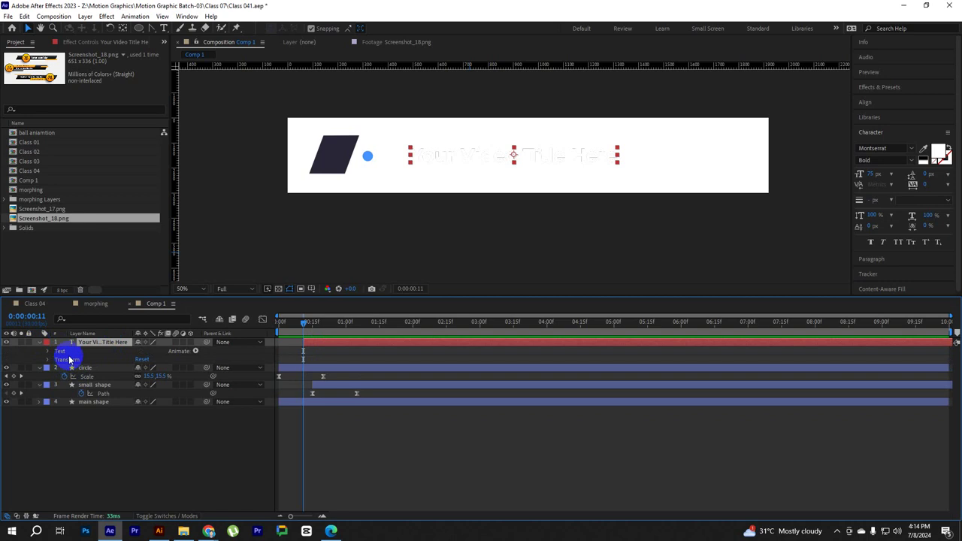
left_click(196, 352)
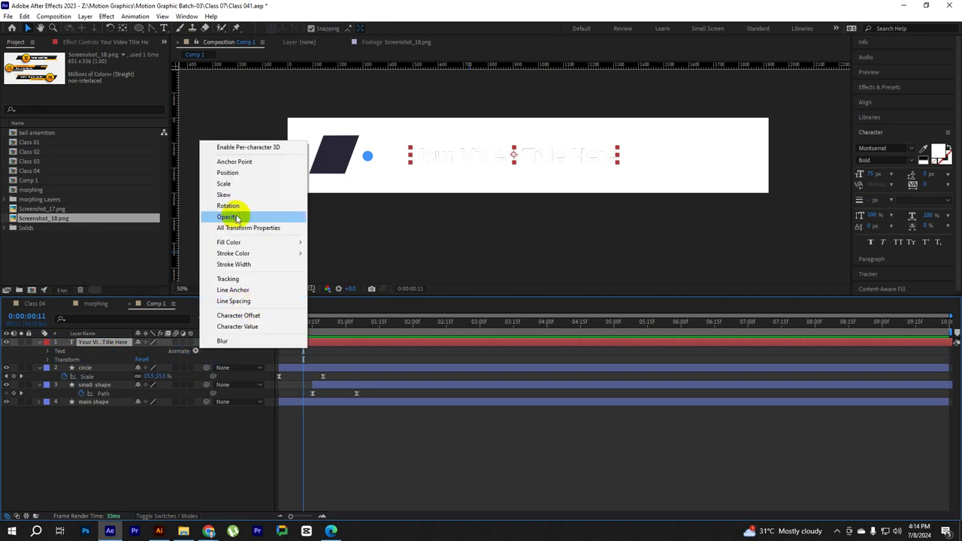
left_click(395, 449)
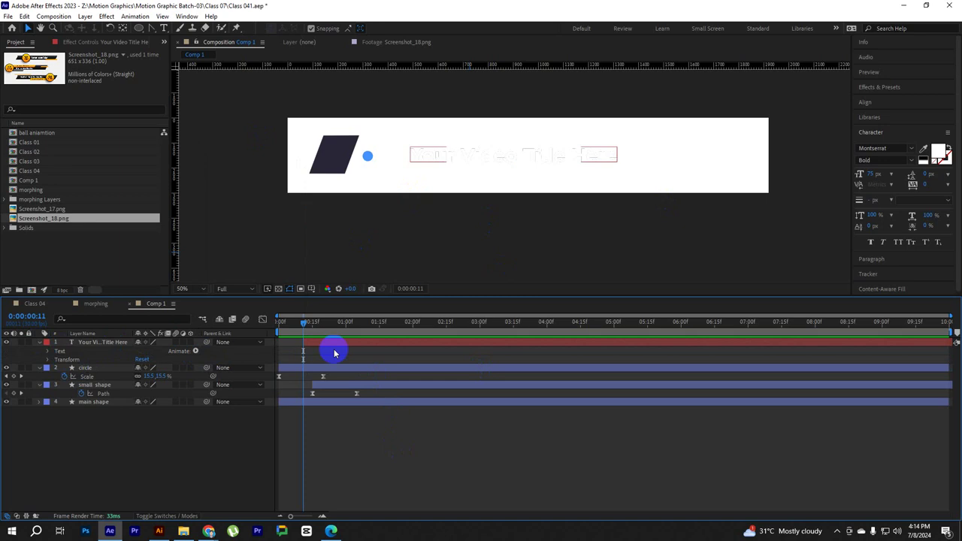
left_click(329, 344)
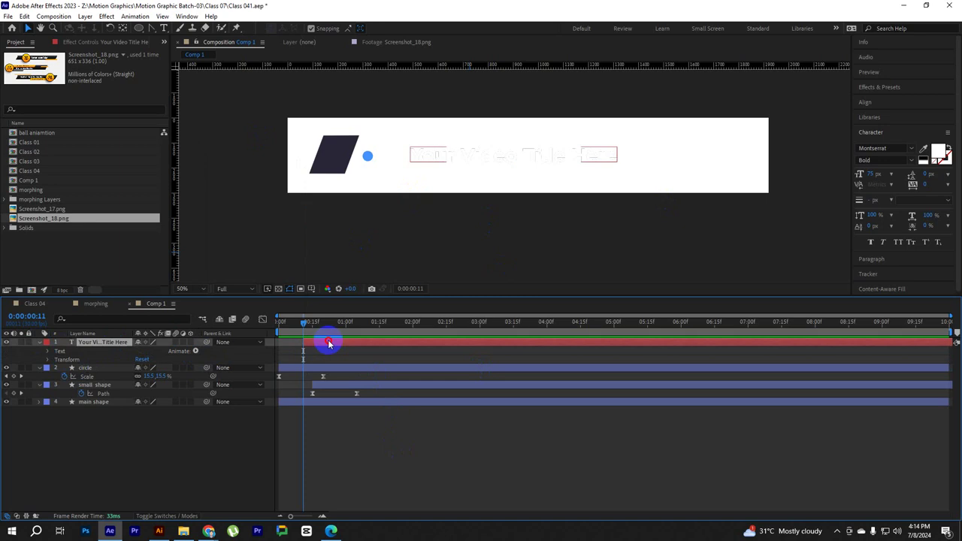
left_click(886, 88)
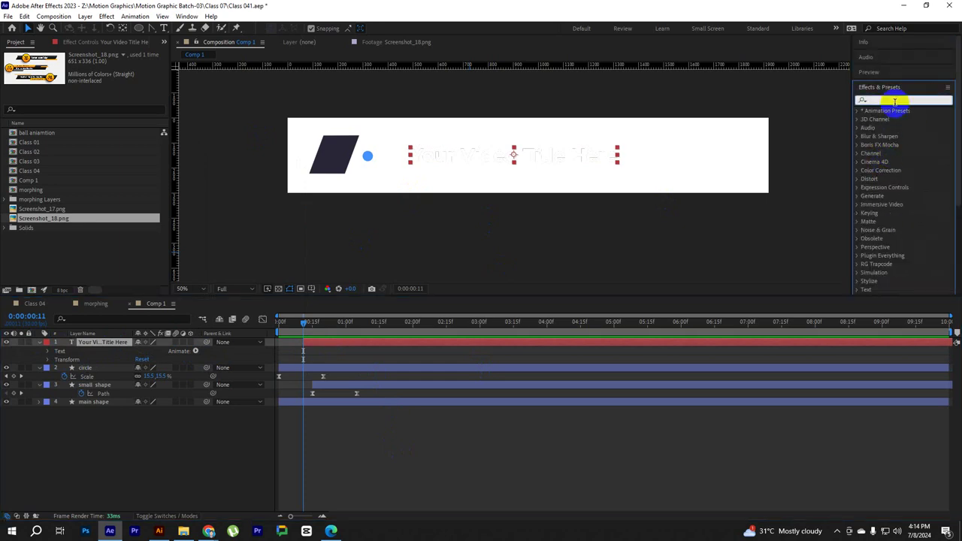
type("ty0p")
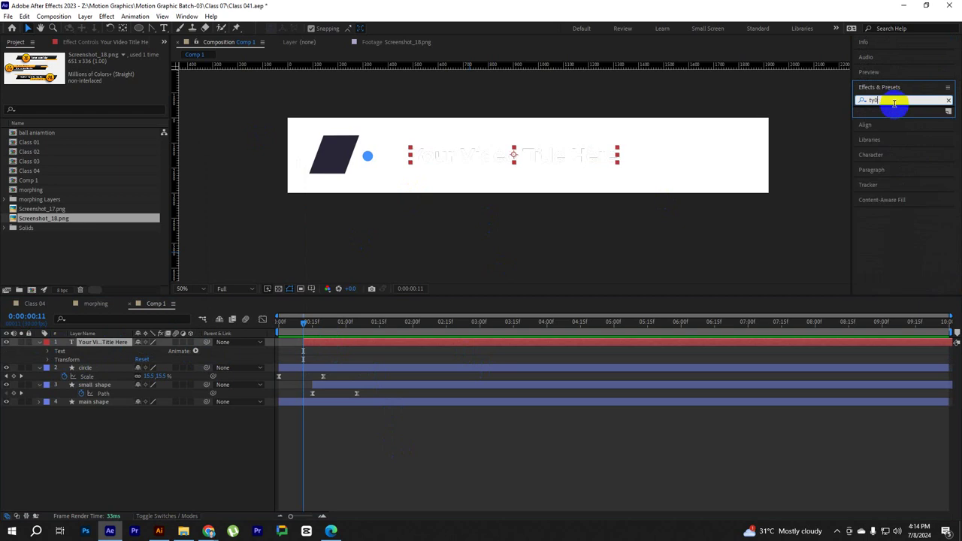
key("BackSpace")
type("p")
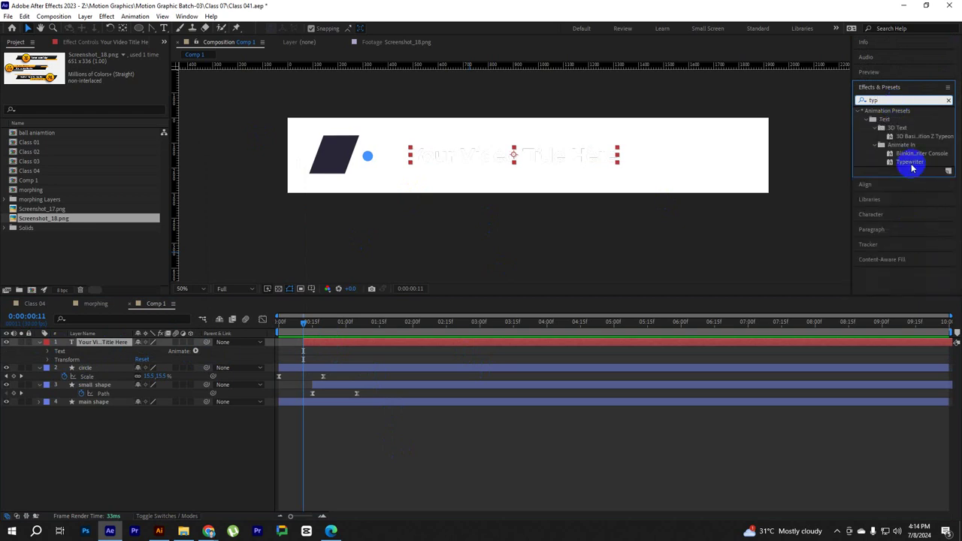
mouse_move(910, 162)
left_mouse_down()
mouse_move(323, 347)
mouse_move(350, 347)
left_mouse_up()
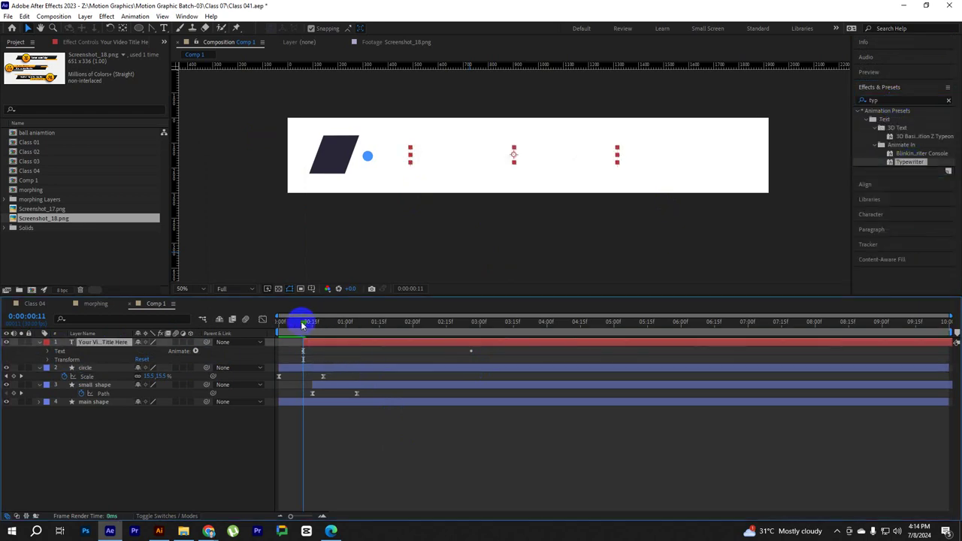
Move the final Start keyframe earlier so the typing finishes sooner
mouse_move(303, 324)
left_mouse_down()
mouse_move(370, 329)
mouse_move(266, 328)
left_mouse_up()
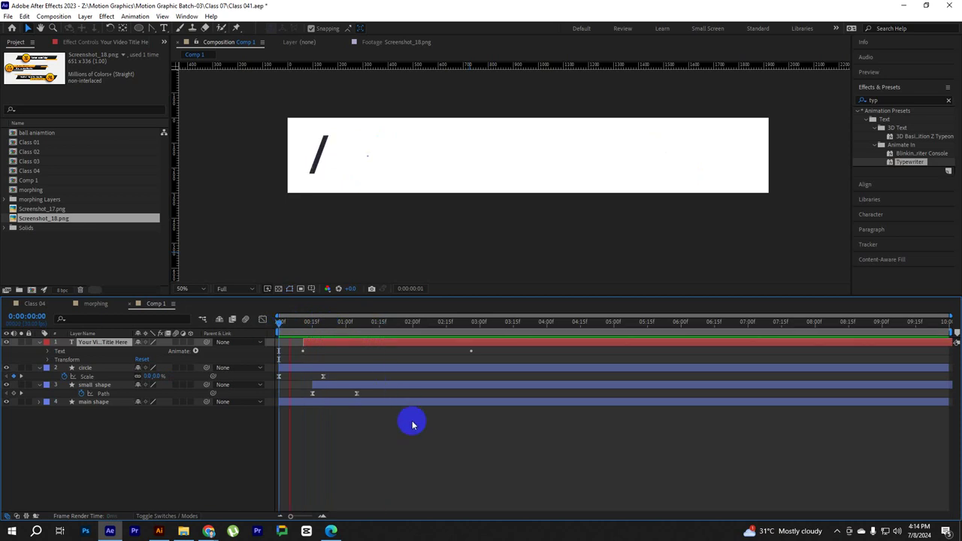
key("space")
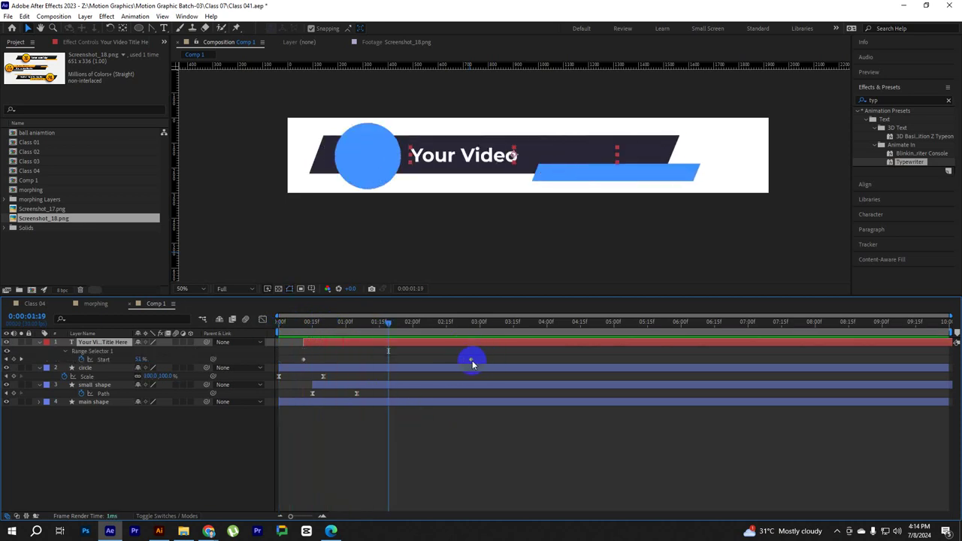
left_click_drag(471, 360, 389, 360)
left_click_drag(388, 324, 328, 332)
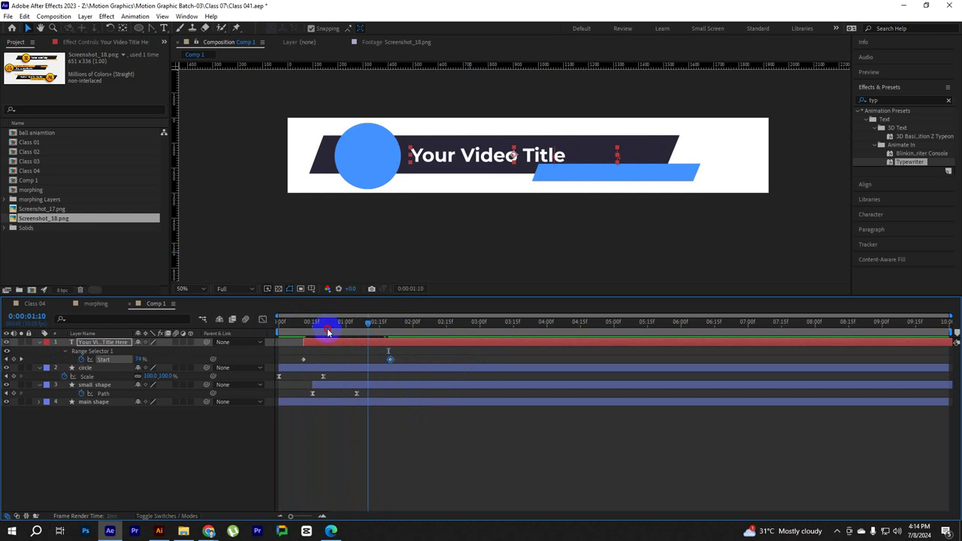
key("space")
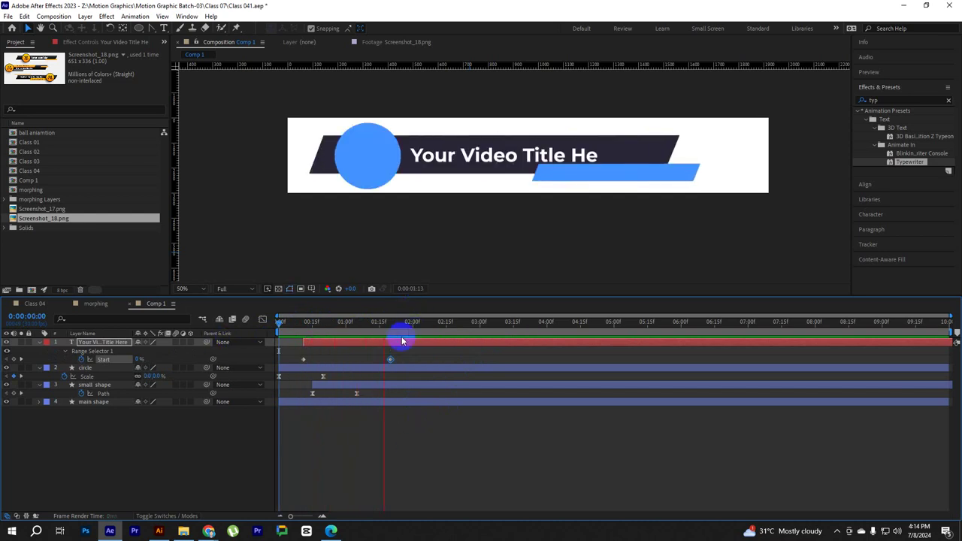
left_click(370, 329)
Ease the title's Start keyframes in the Graph Editor and preview the smoother typing
left_click_drag(412, 359, 308, 372)
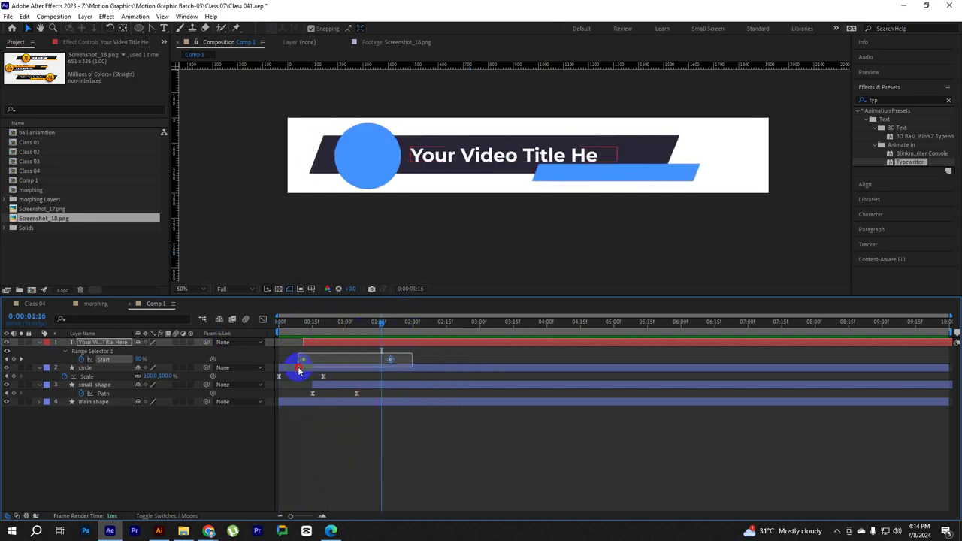
left_click_drag(358, 336, 341, 326)
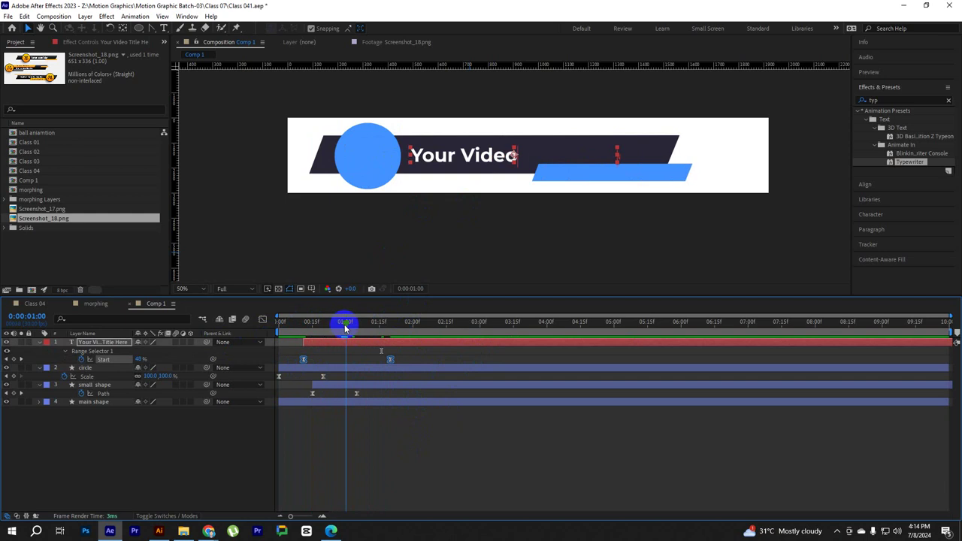
left_click(263, 322)
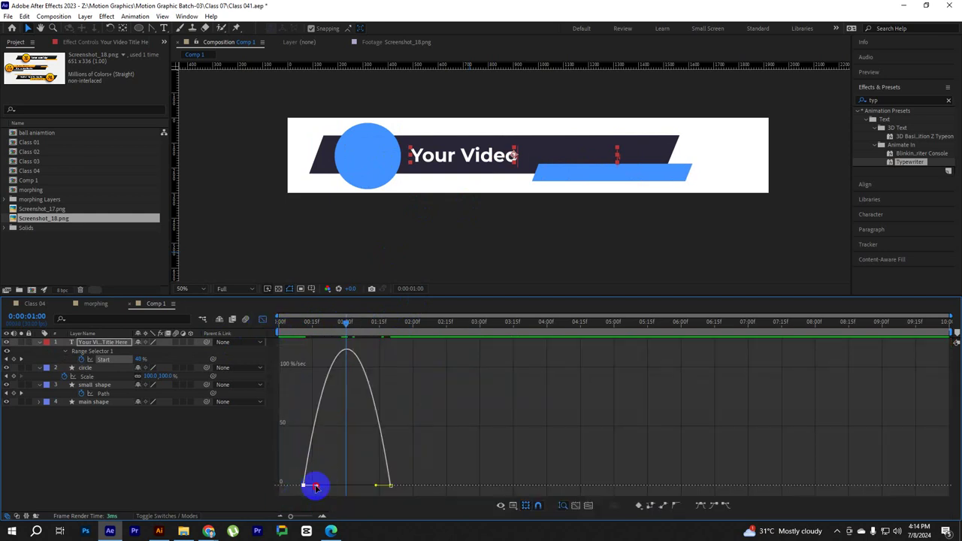
mouse_move(314, 487)
left_mouse_down()
mouse_move(345, 486)
mouse_move(331, 488)
left_mouse_up()
key("space")
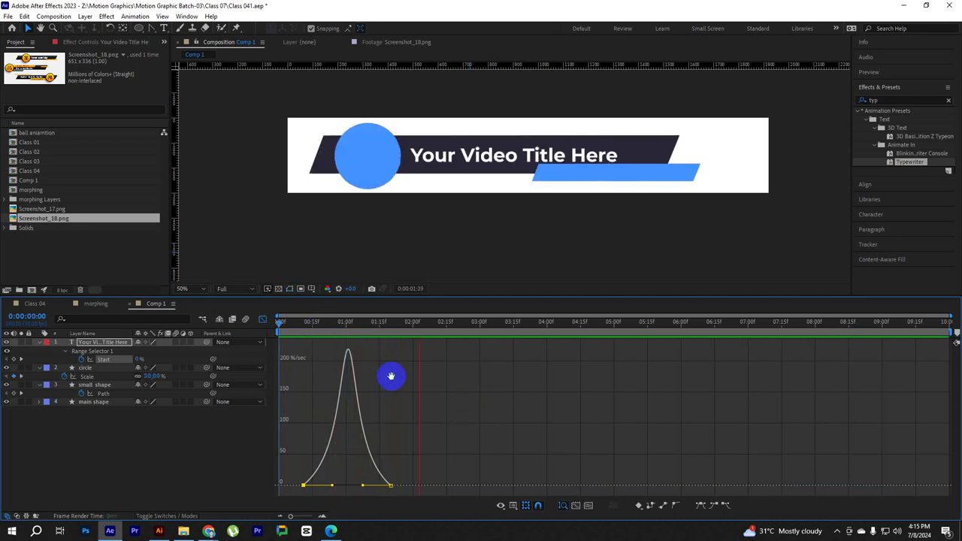
left_click(263, 322)
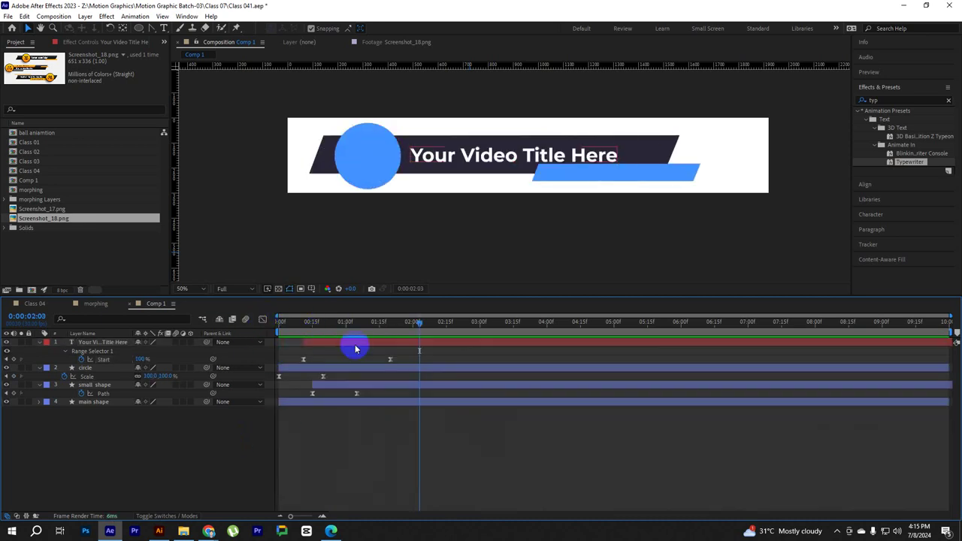
key("ctrl+d")
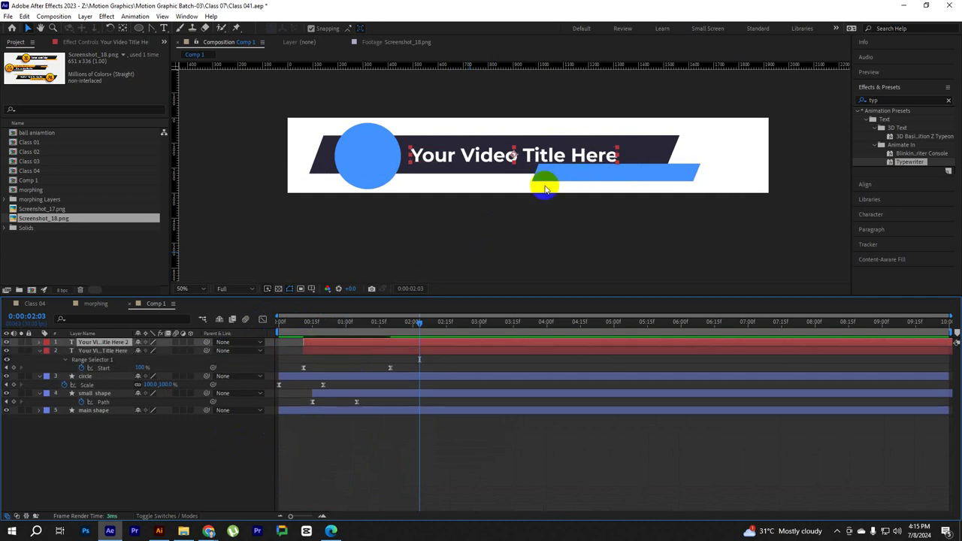
left_click_drag(506, 160, 606, 179)
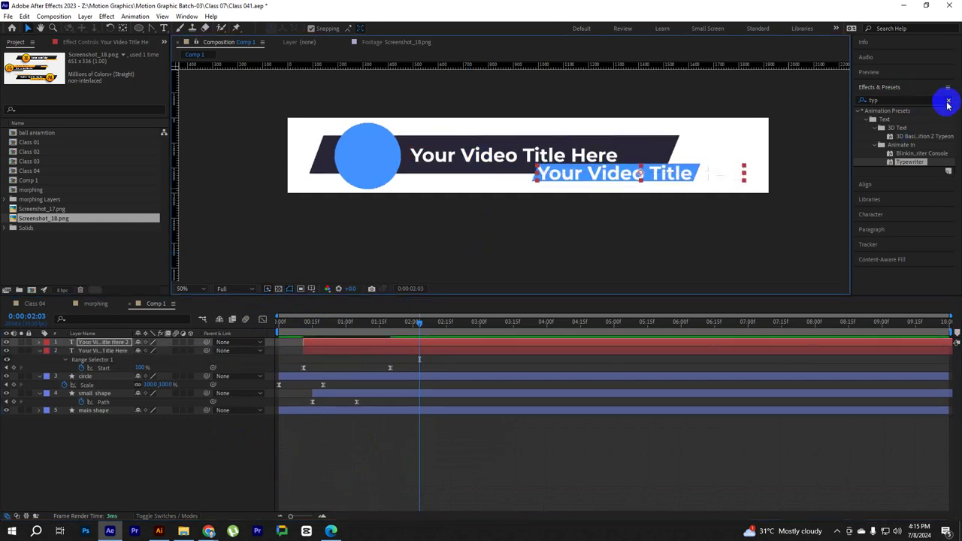
left_click(874, 215)
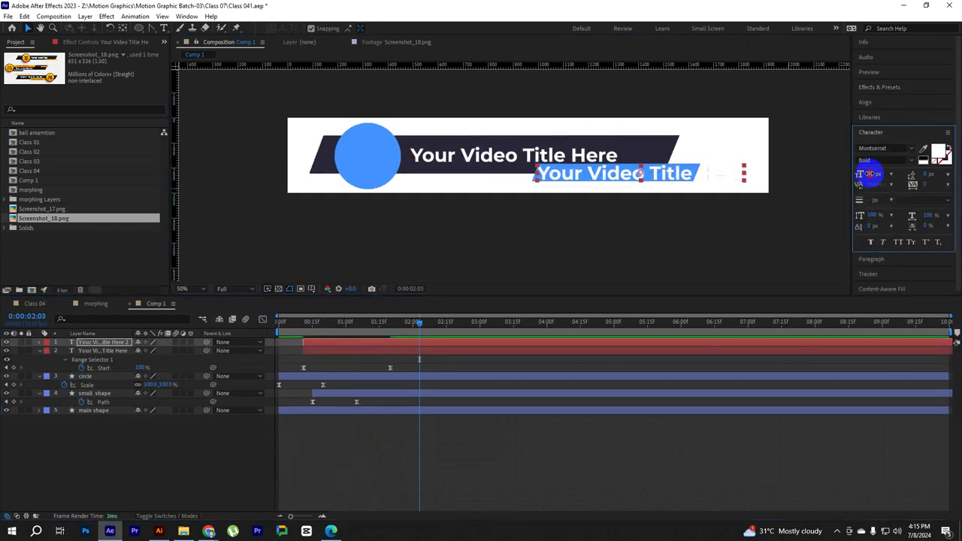
left_click_drag(870, 174, 861, 176)
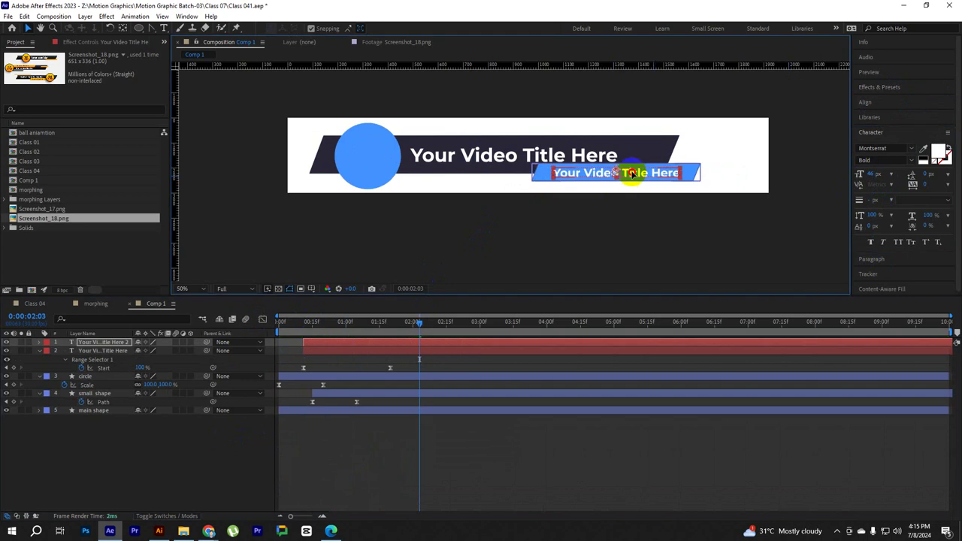
left_click_drag(304, 343, 348, 343)
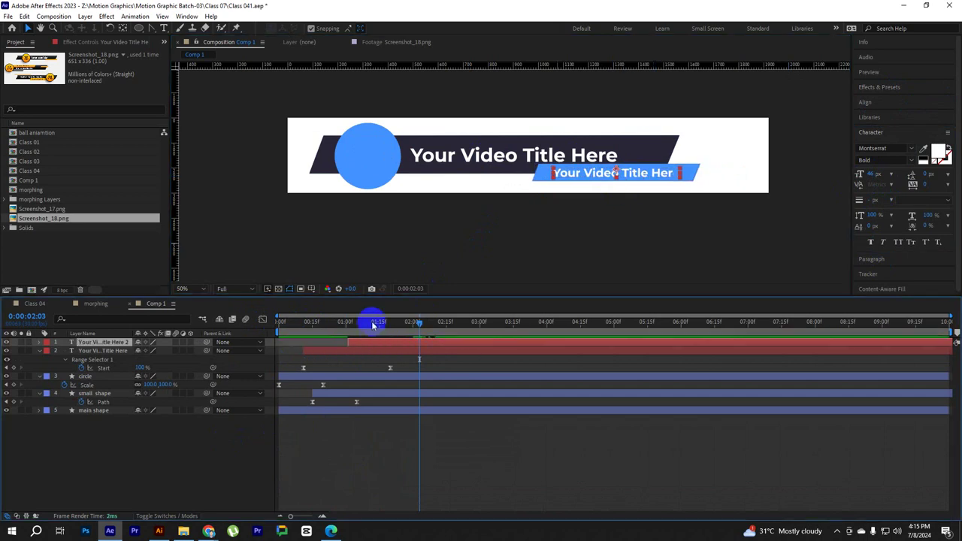
key("space")
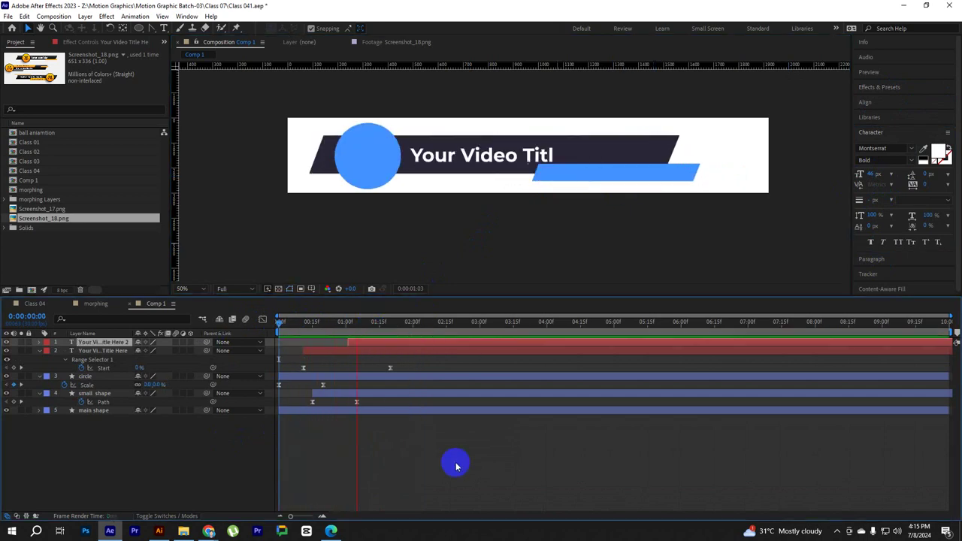
mouse_move(376, 323)
left_mouse_down()
mouse_move(336, 327)
mouse_move(354, 343)
mouse_move(377, 343)
left_mouse_up()
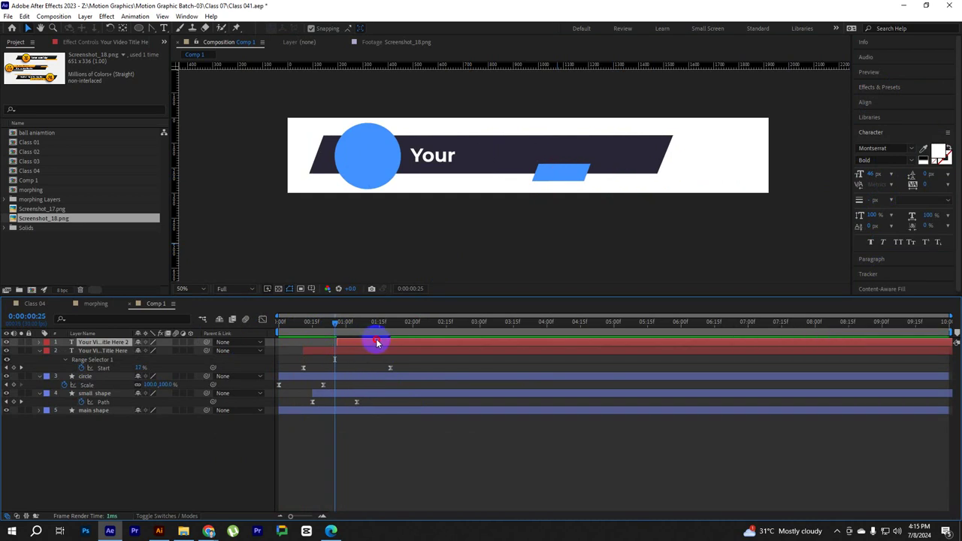
key("u")
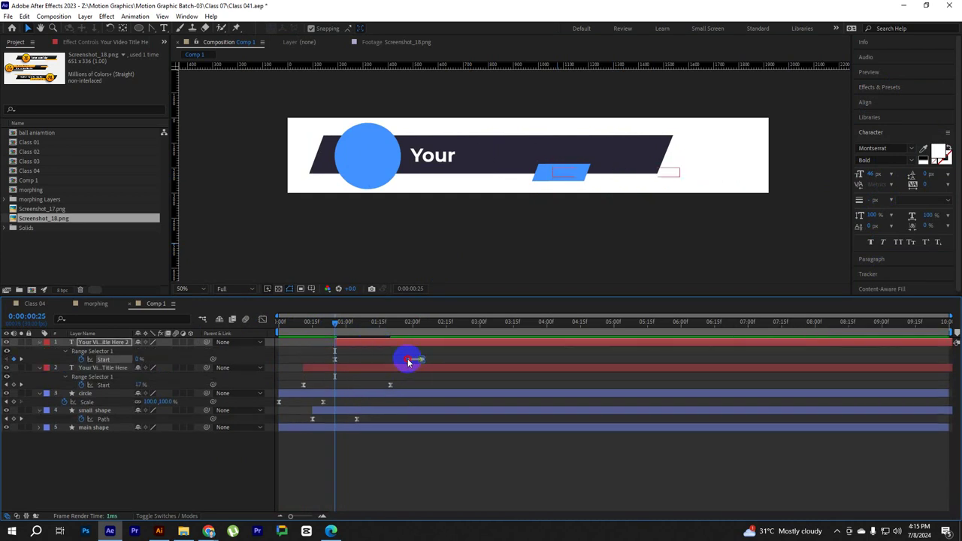
left_click_drag(418, 360, 391, 360)
left_click_drag(338, 322, 243, 344)
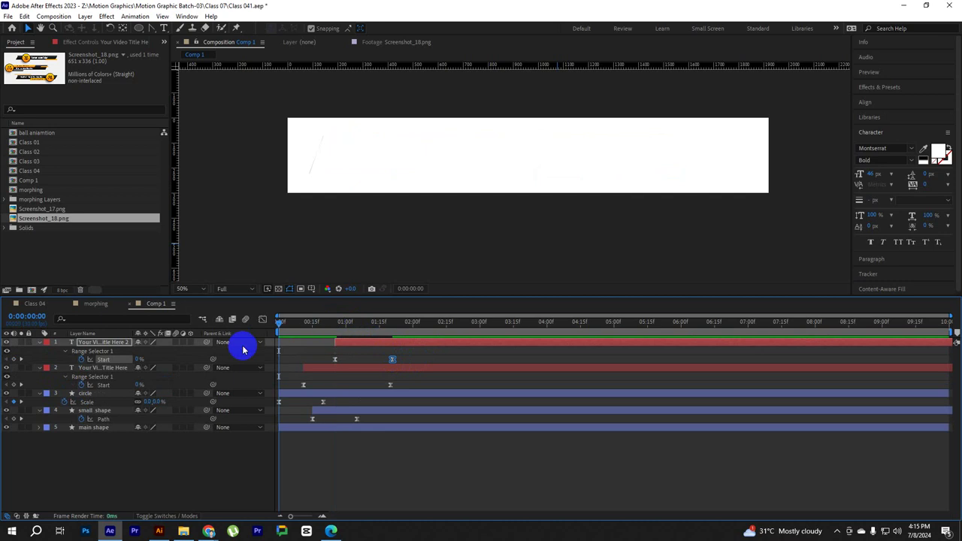
key("space")
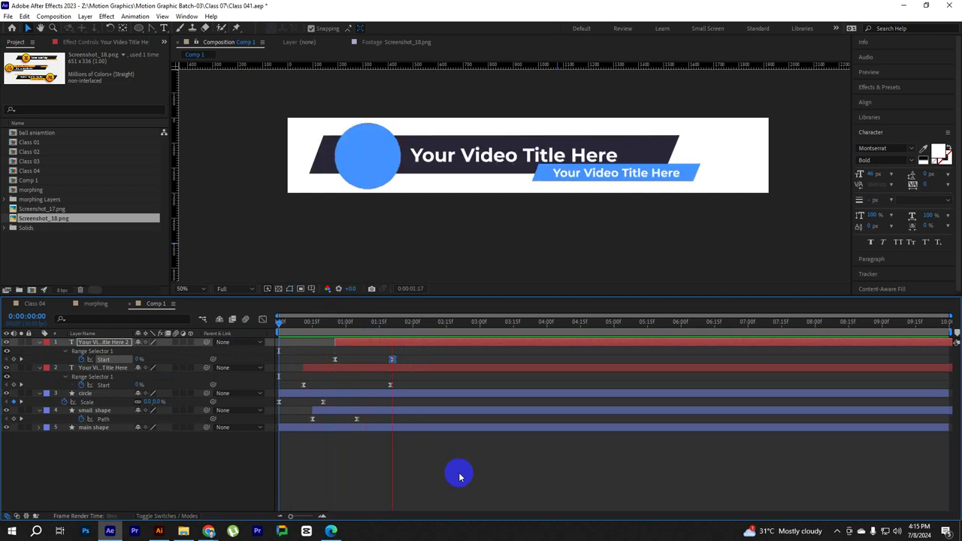
left_click_drag(489, 323, 534, 327)
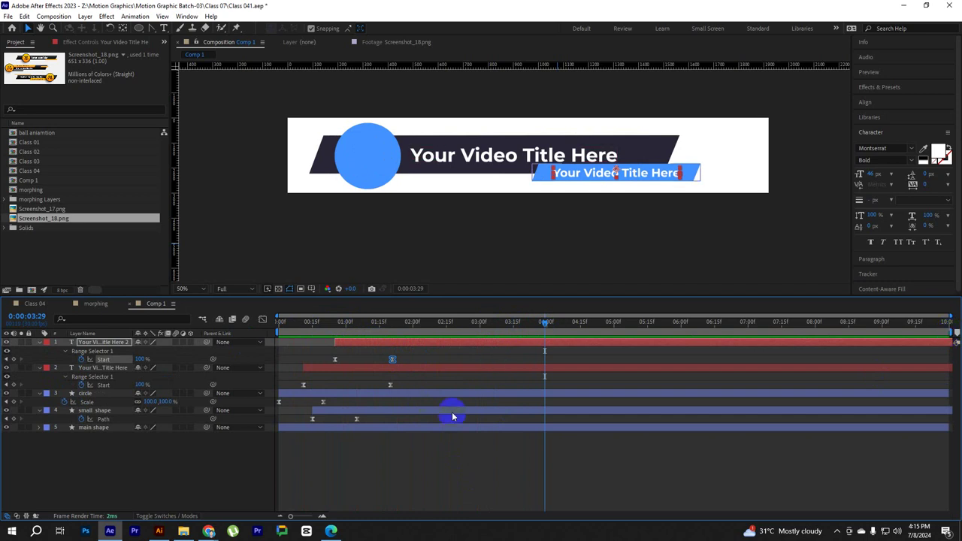
left_click(432, 480)
left_click(441, 391)
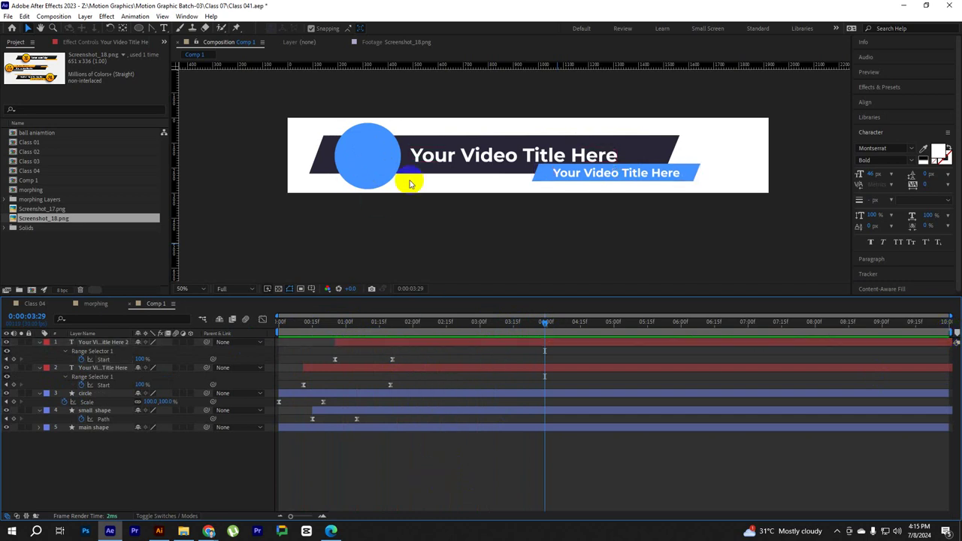
Replay the lower-third from the start with the circle layer selected, stopping near 3:28
left_click(365, 149)
left_click_drag(416, 329, 264, 323)
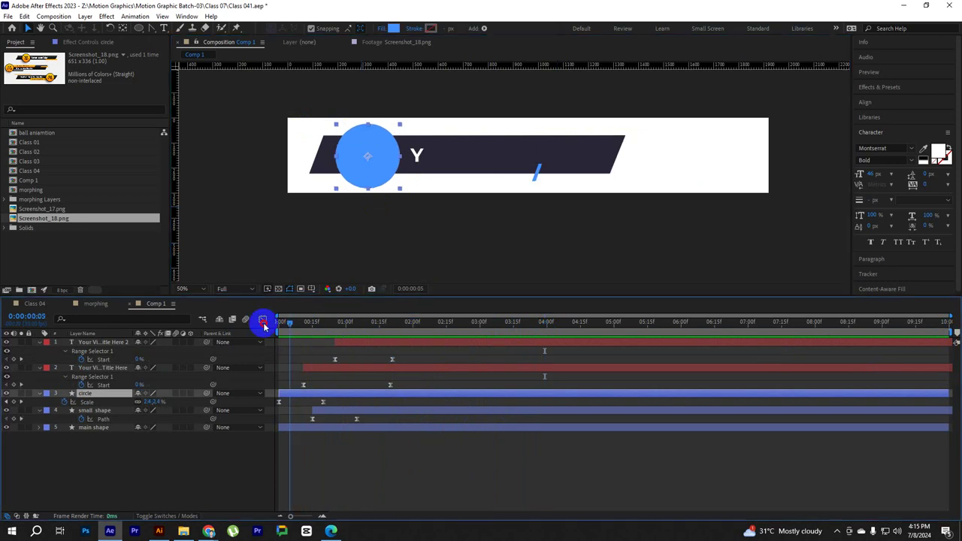
key("space")
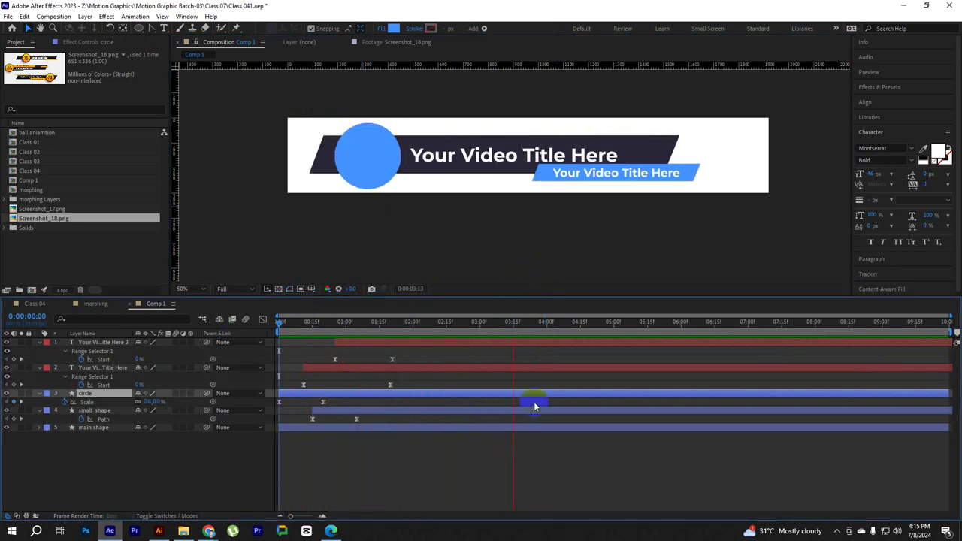
left_click(545, 324)
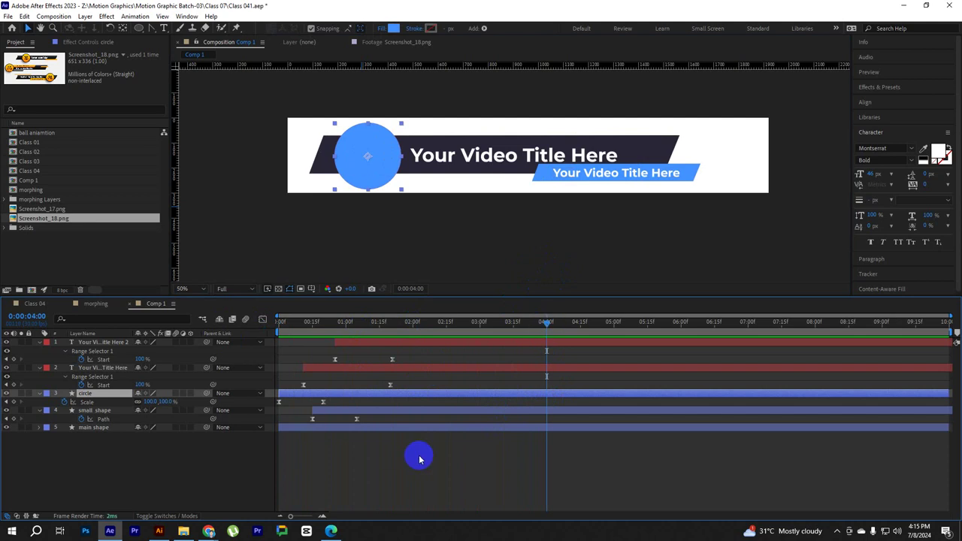
Deselect everything and reveal the layers' modified properties, scrolling down the timeline
left_click(195, 467)
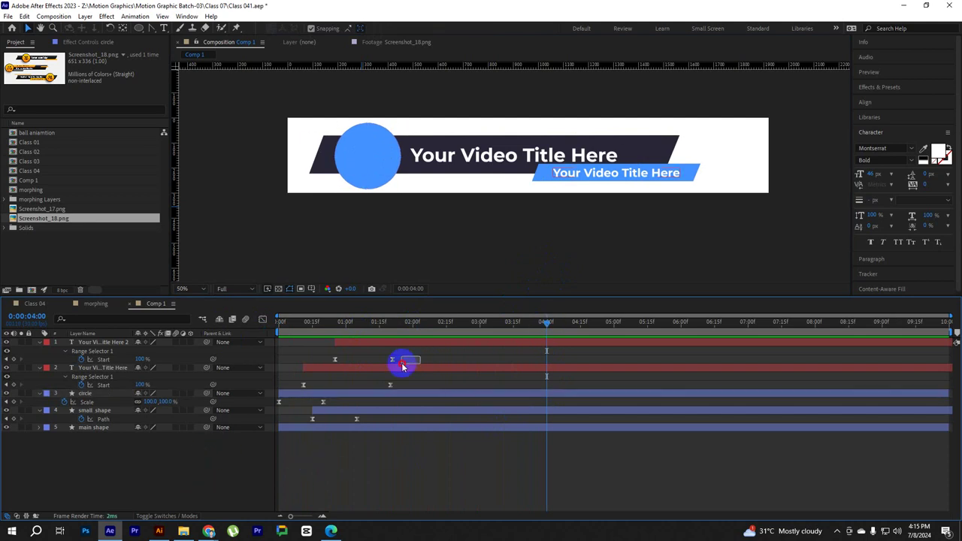
left_click_drag(403, 366, 390, 365)
key("u")
key("u")
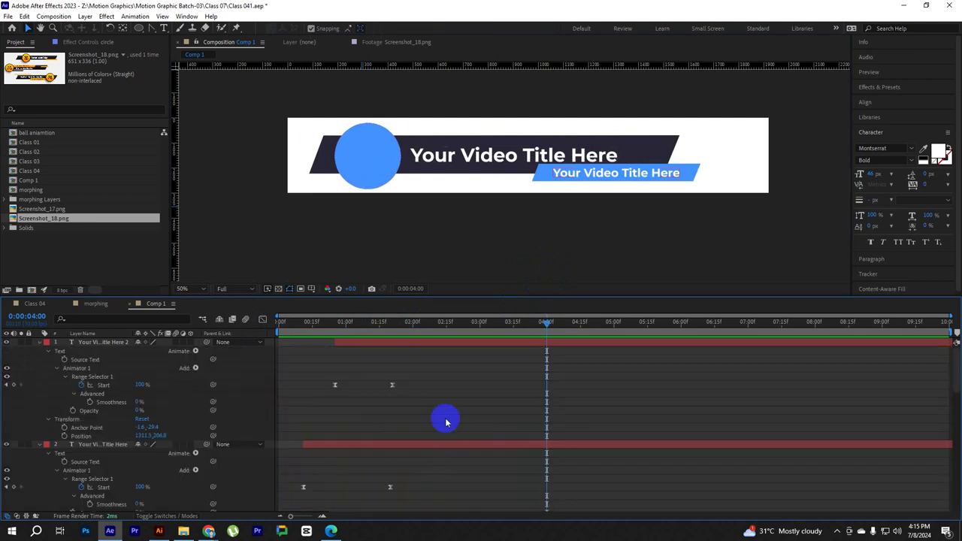
scroll(446, 418, "down", 3)
scroll(444, 413, "down", 3)
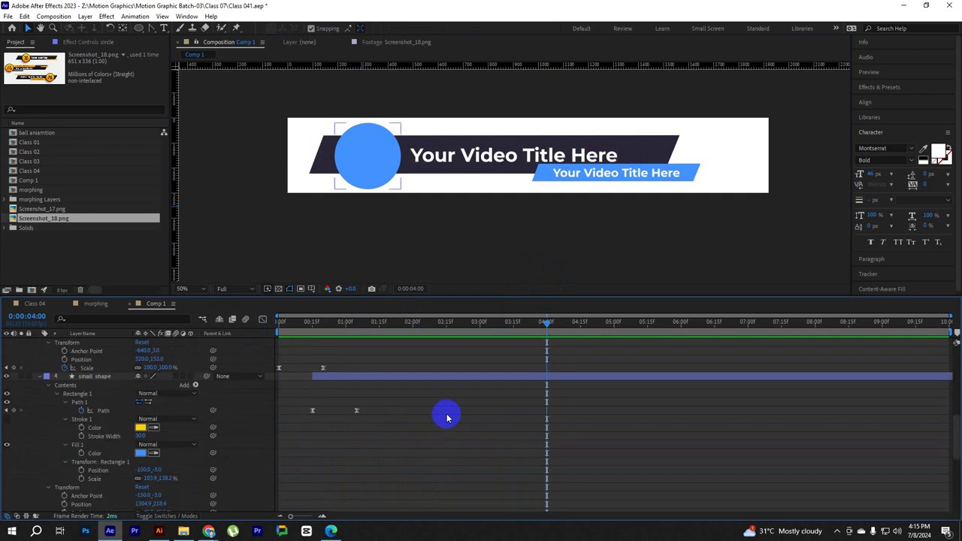
scroll(447, 414, "down", 3)
scroll(454, 419, "down", 2)
Paste each layer's finishing keyframe at 4:00 to hold the finished look
key("u")
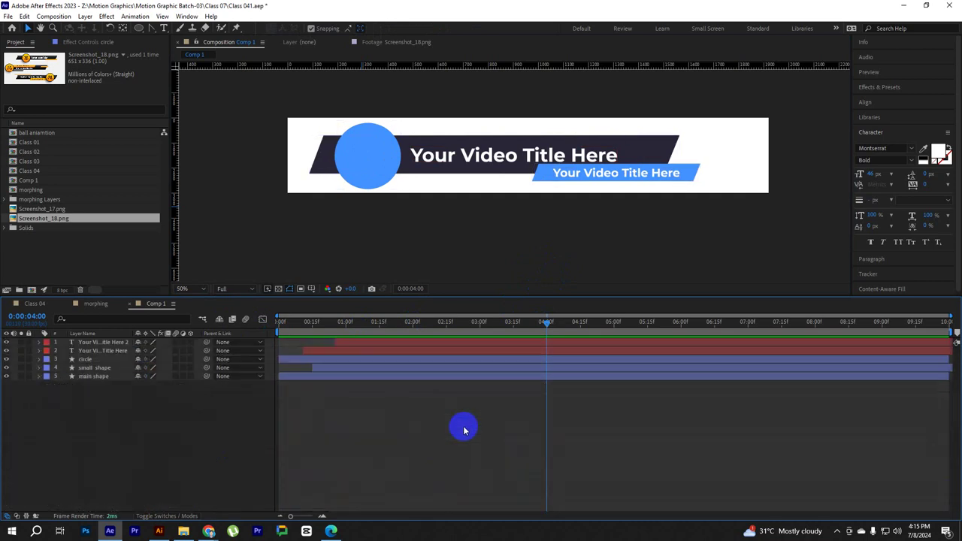
key("u")
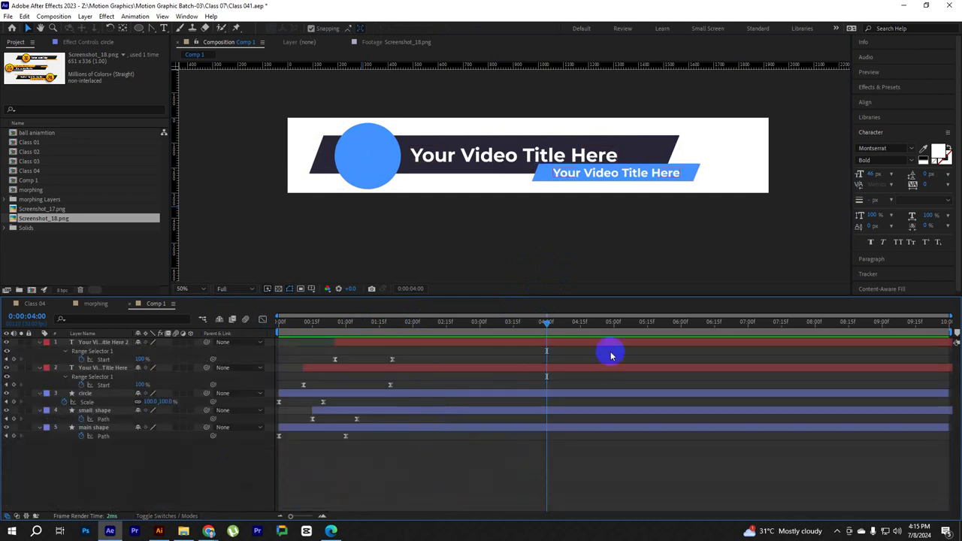
left_click(392, 360)
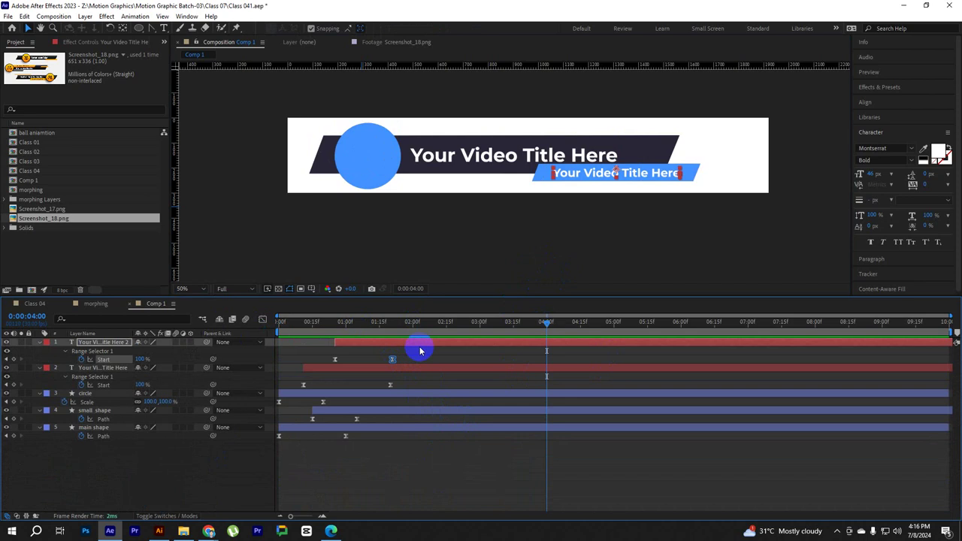
left_click(389, 385)
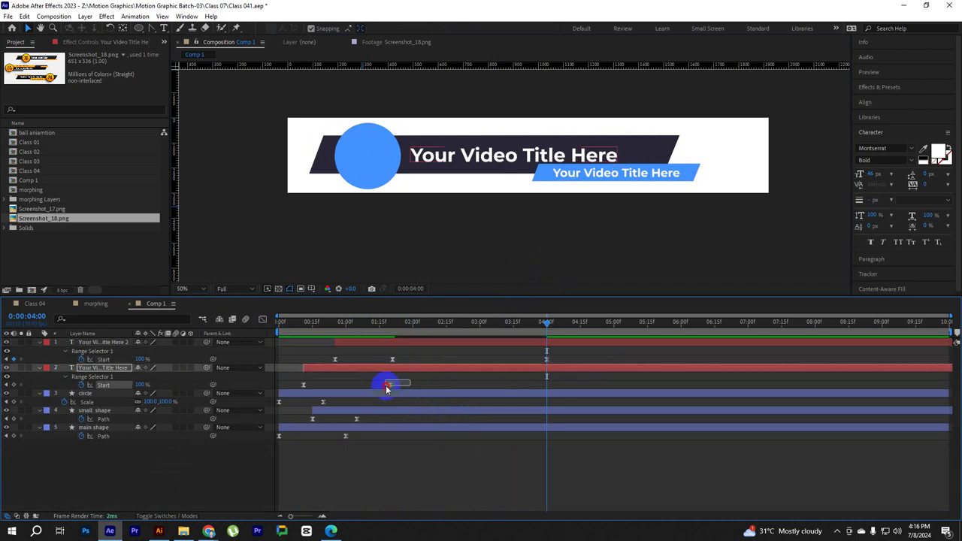
key("ctrl+v")
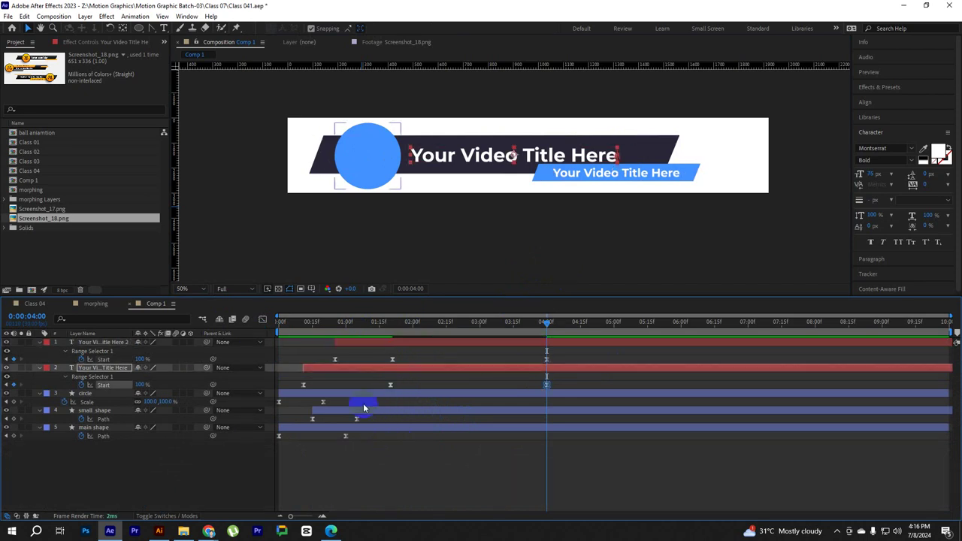
mouse_move(364, 409)
left_mouse_down()
mouse_move(316, 410)
mouse_move(346, 420)
left_mouse_up()
key("ctrl+c")
key("ctrl+v")
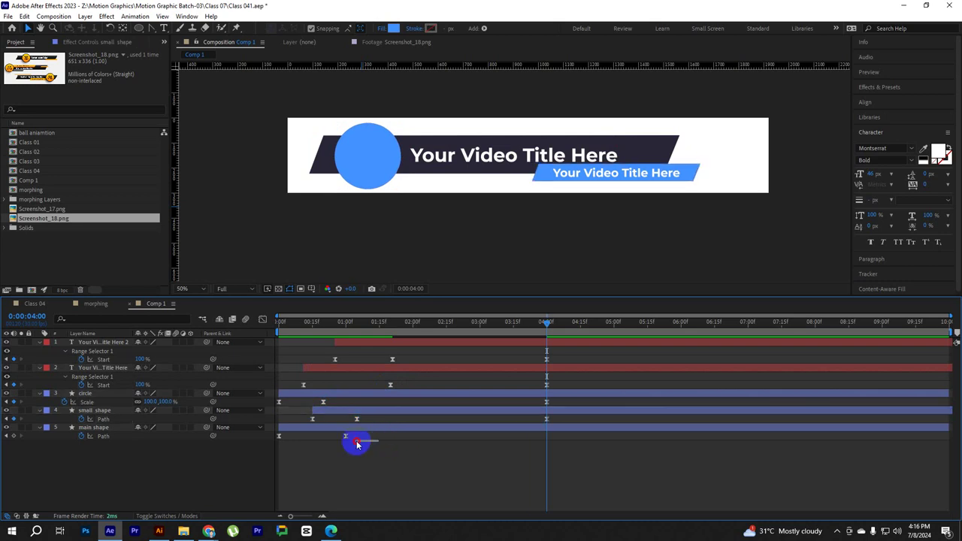
left_click_drag(391, 445, 345, 441)
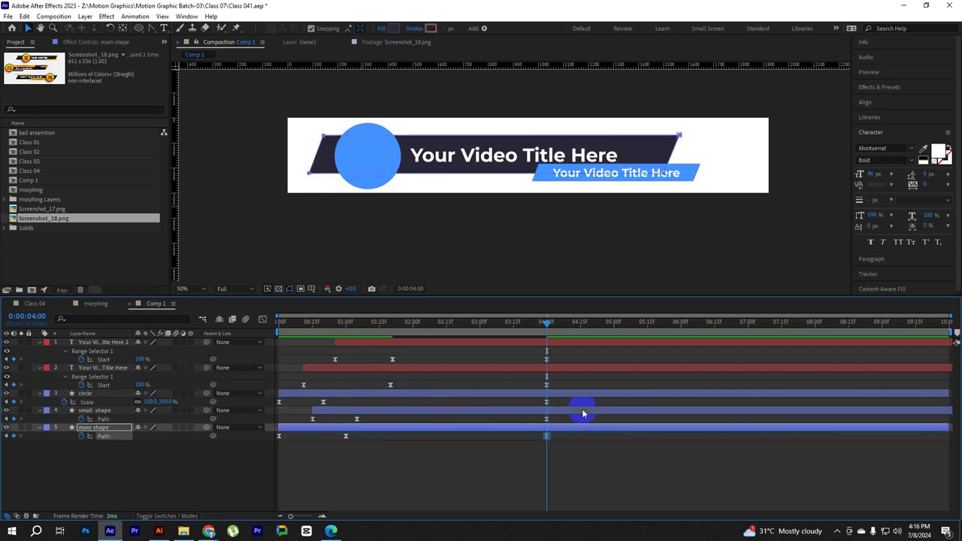
At 5:00, paste the subtitle's and title's starting Start keyframes so the text types off
left_click_drag(547, 325, 615, 333)
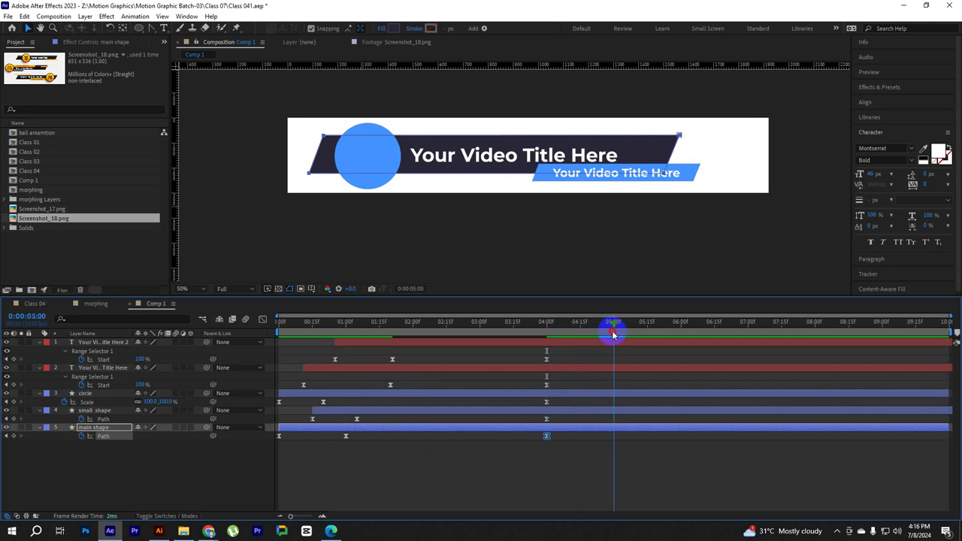
left_click_drag(359, 357, 329, 365)
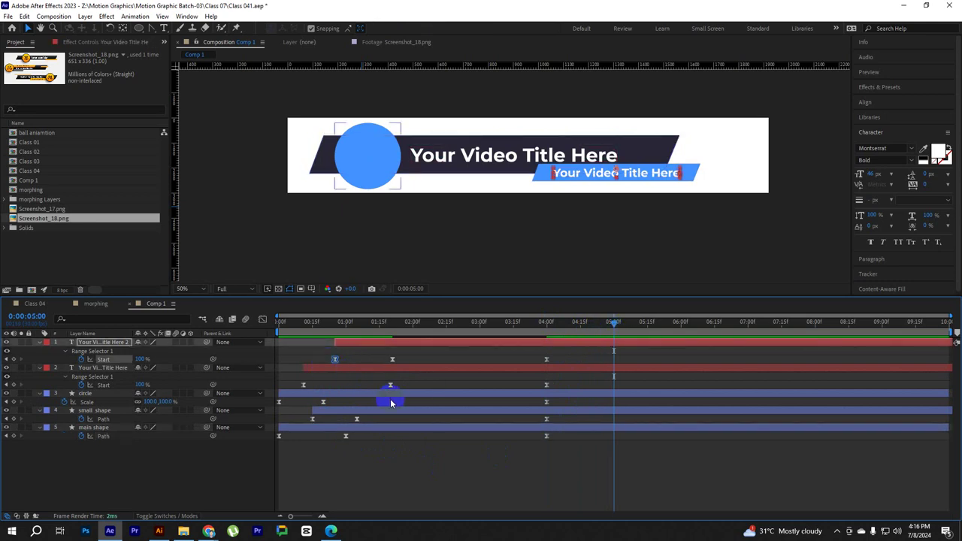
key("ctrl+c")
key("ctrl+v")
left_click_drag(351, 388, 287, 392)
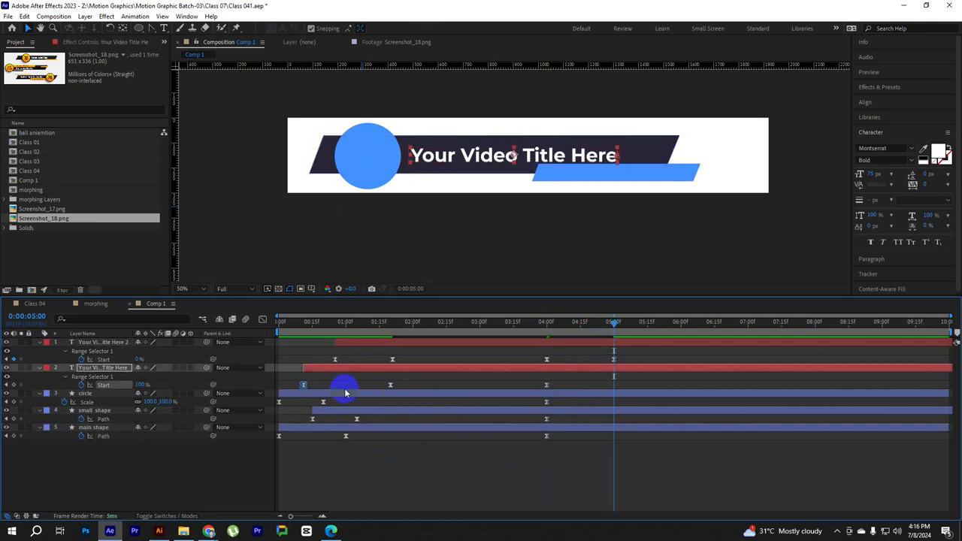
key("ctrl+c")
key("ctrl+v")
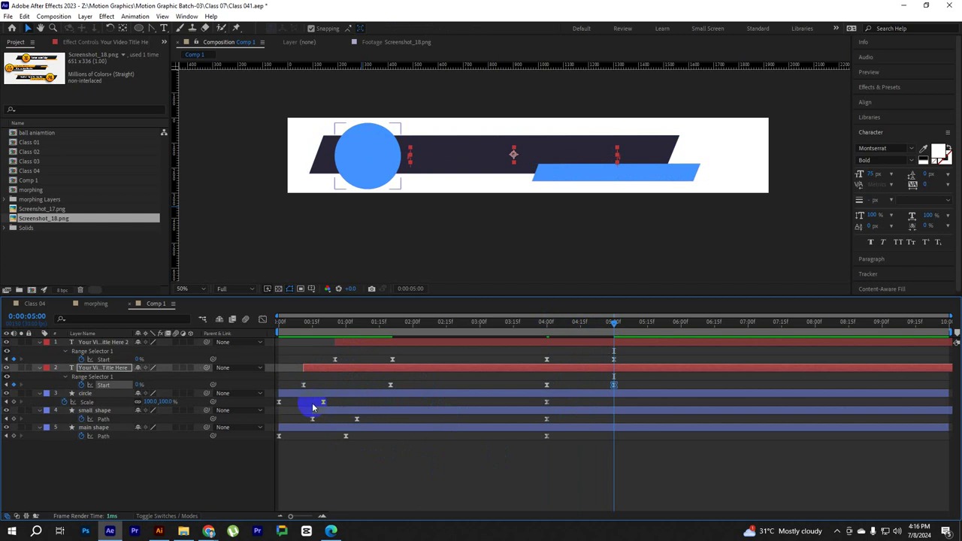
Paste the circle's Scale and both shapes' starting Path keyframes at 5:00
mouse_move(300, 398)
left_mouse_down()
mouse_move(274, 411)
mouse_move(301, 419)
left_mouse_up()
key("ctrl+c")
key("ctrl+v")
key("ctrl+c")
key("ctrl+v")
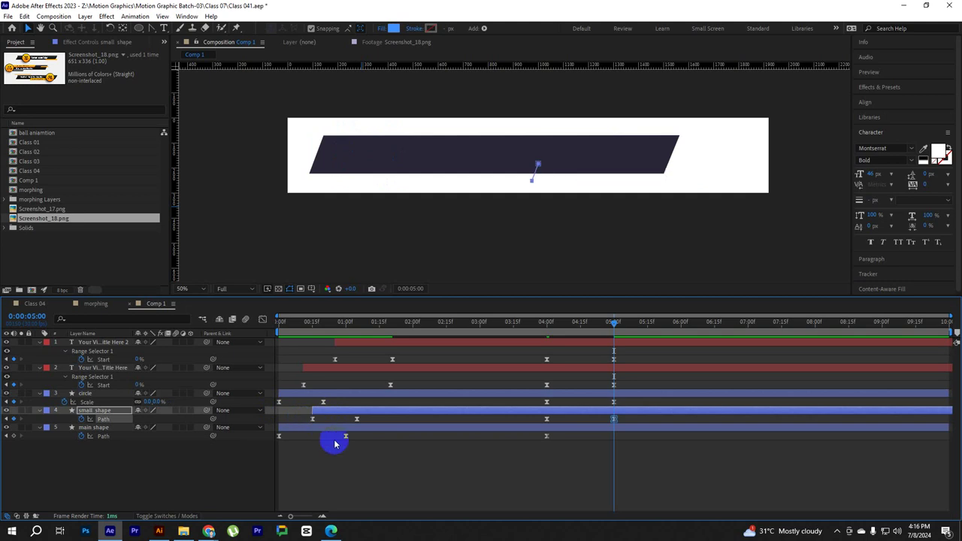
left_click_drag(314, 438, 272, 441)
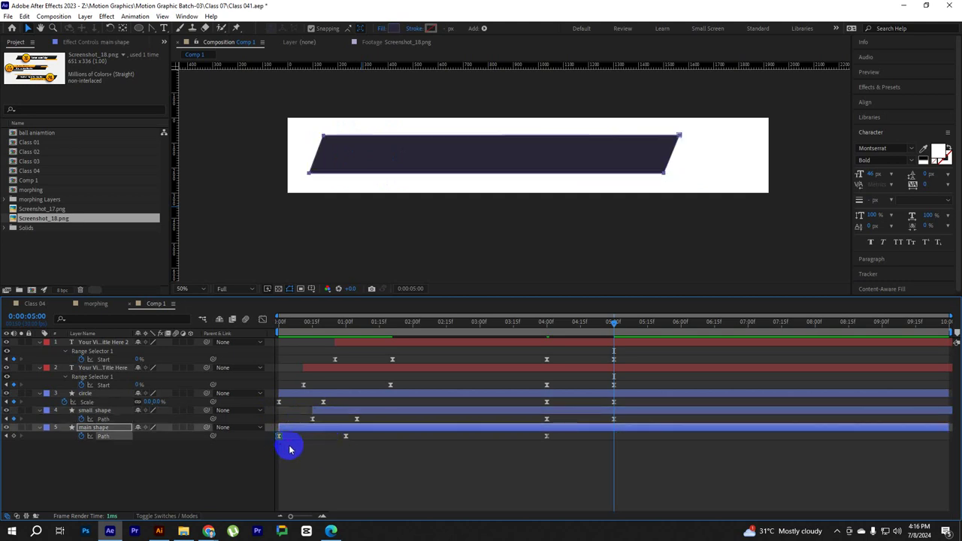
key("ctrl+c")
key("ctrl+v")
Return to the start and end the work area at about 5:15
left_click_drag(616, 321, 180, 361)
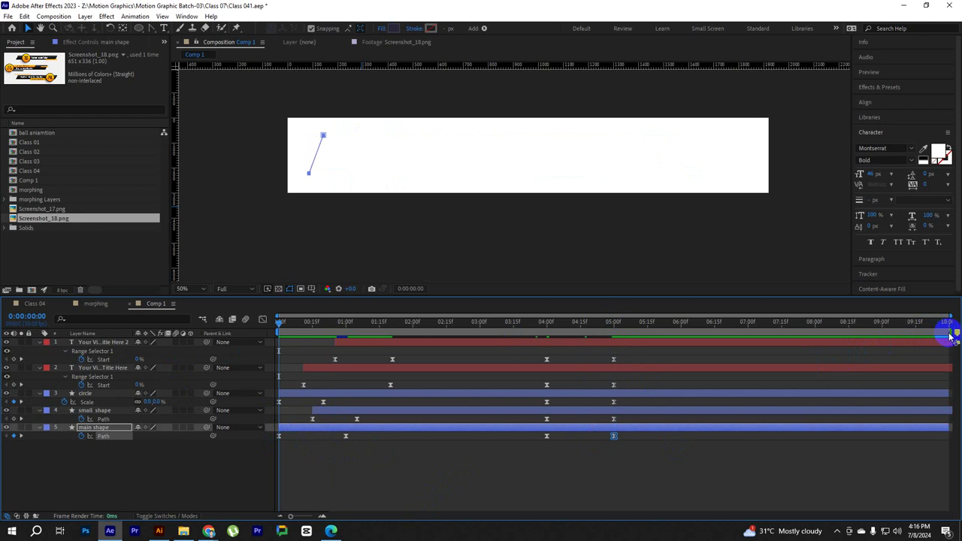
left_click_drag(949, 331, 648, 331)
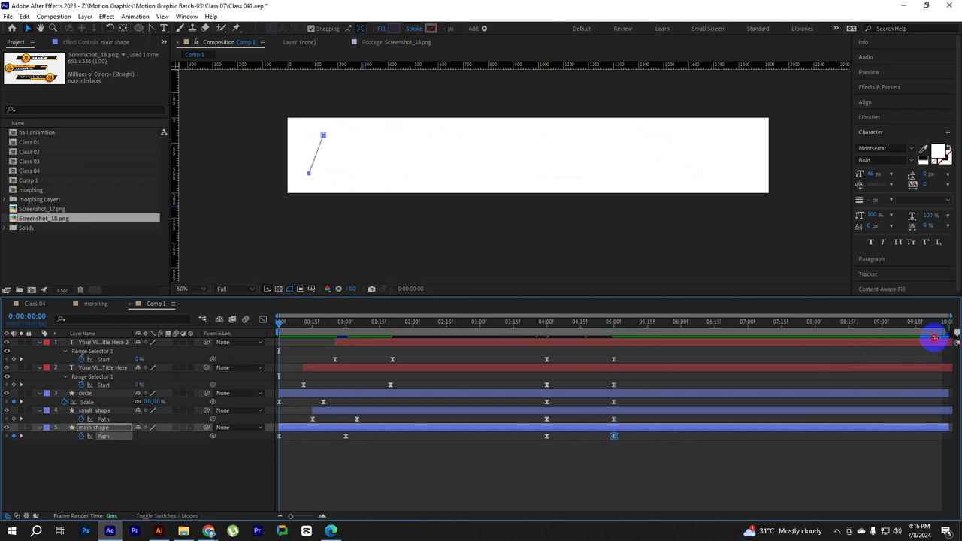
left_click(699, 481)
Preview the intro and outro, replay from 0:00, and save Class 041.aep
key("space")
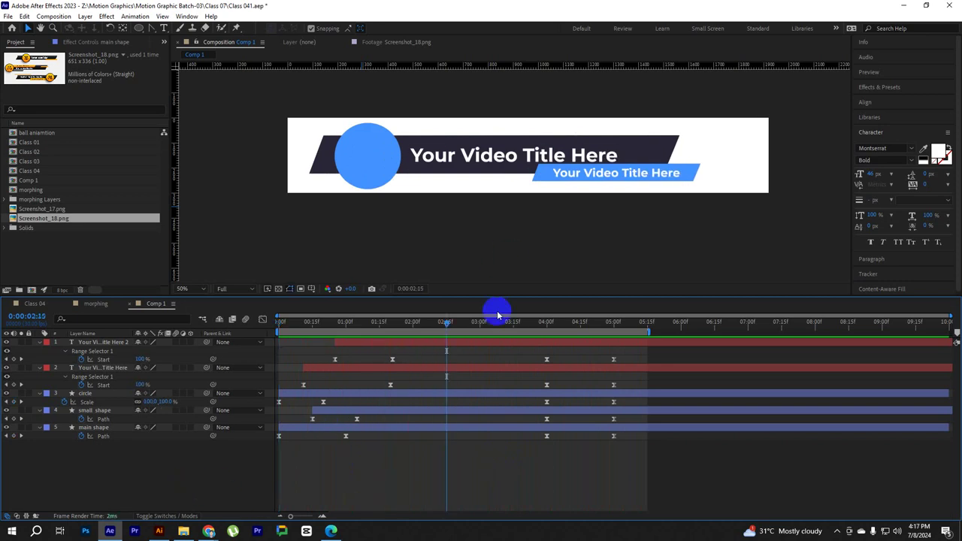
left_click(444, 323)
left_click_drag(444, 323, 278, 331)
key("space")
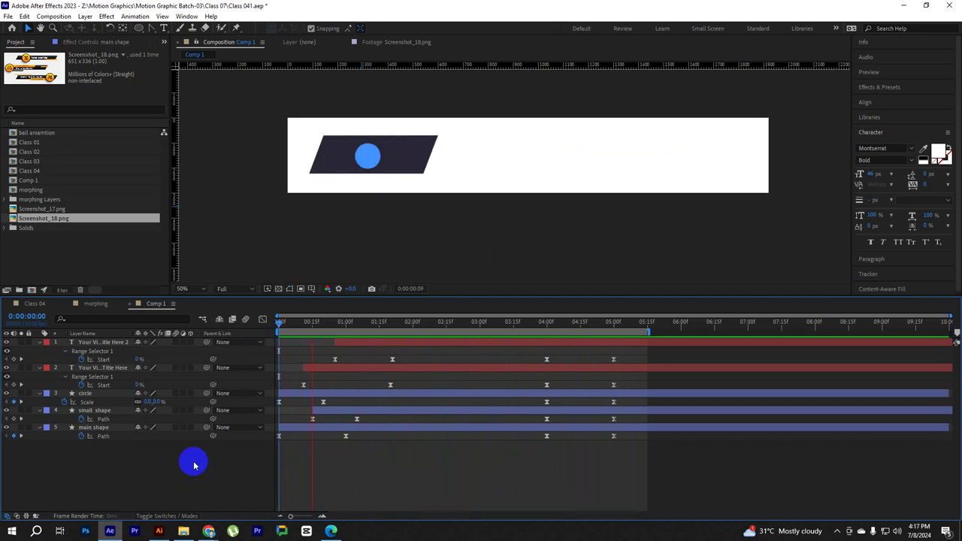
key("ctrl+s")
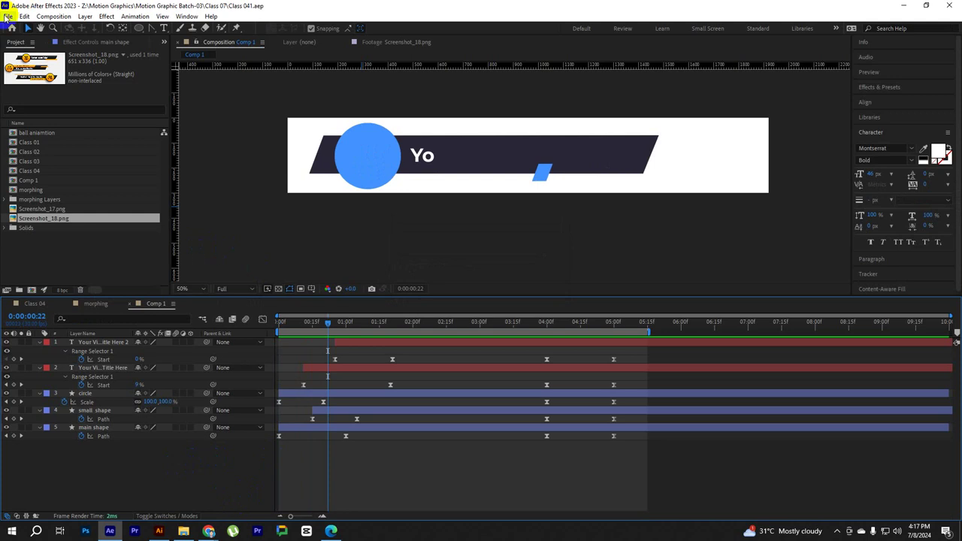
Add Comp 1 to the Render Queue and open its H.264 Output Module settings
left_click(41, 17)
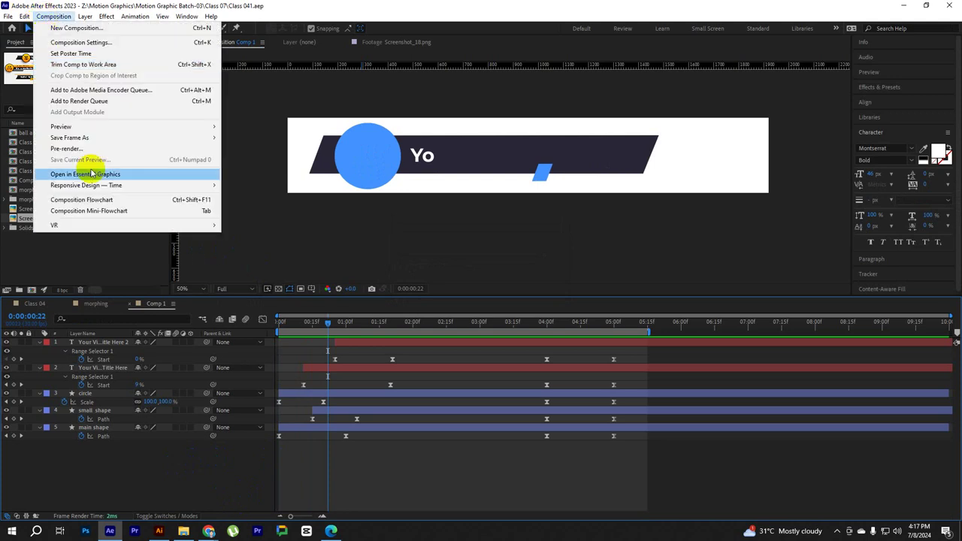
left_click(81, 100)
left_click(112, 365)
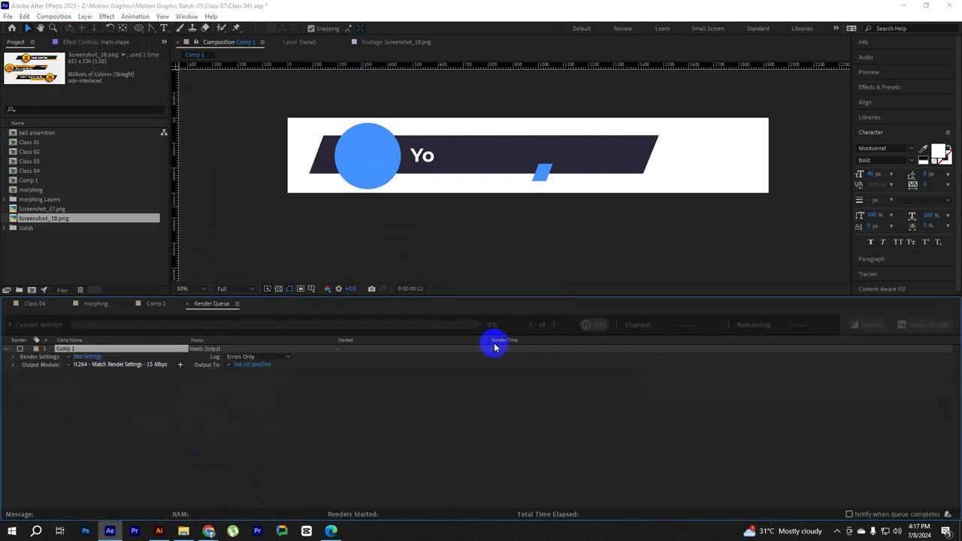
left_click_drag(458, 74, 464, 73)
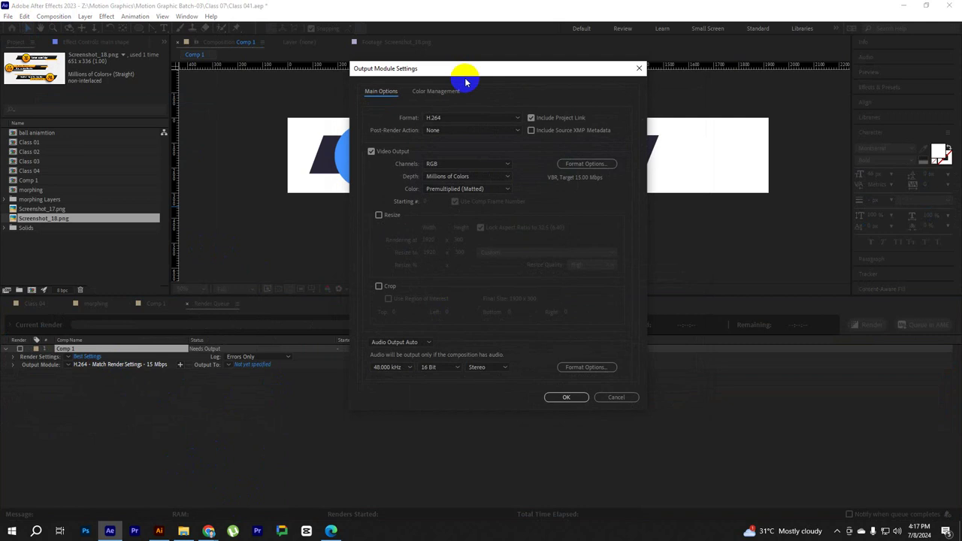
left_click_drag(476, 73, 456, 83)
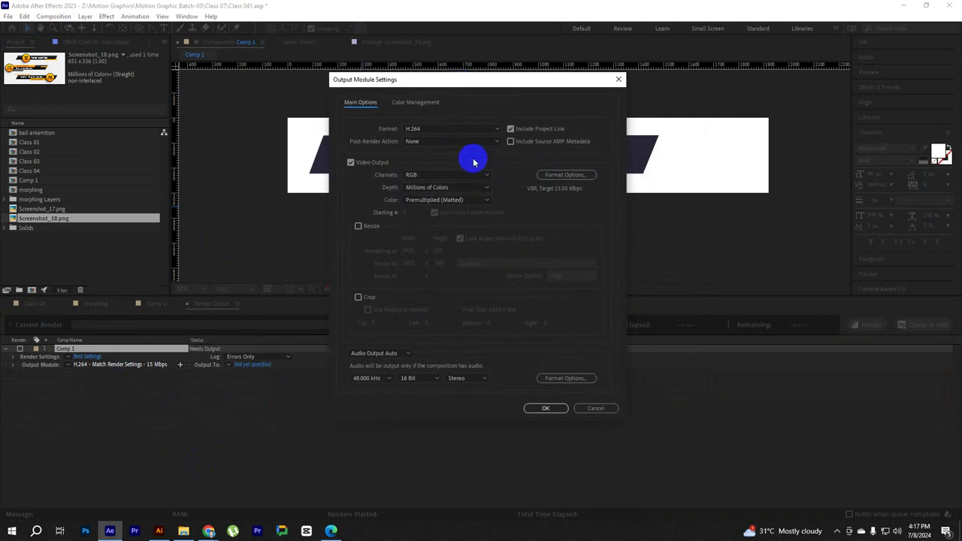
left_click(36, 531)
type("q")
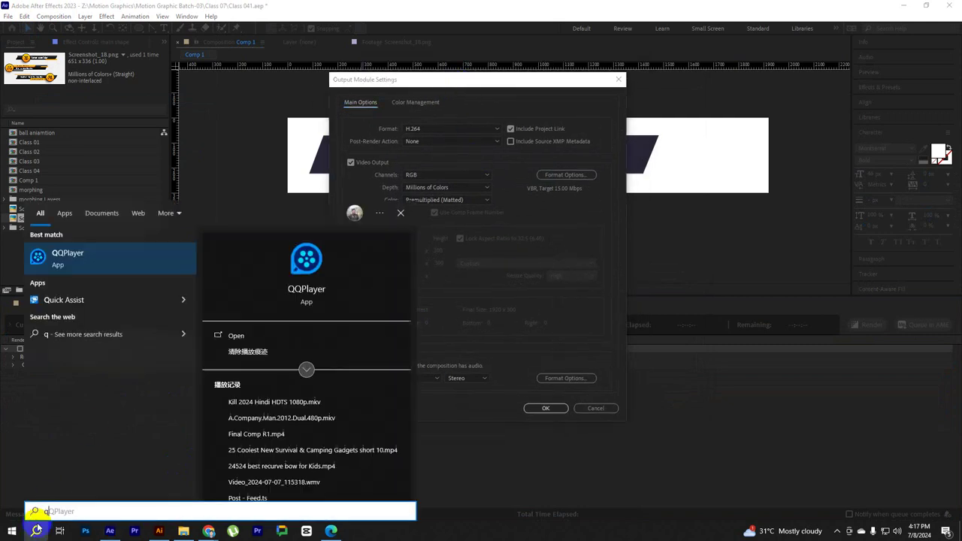
type("uick")
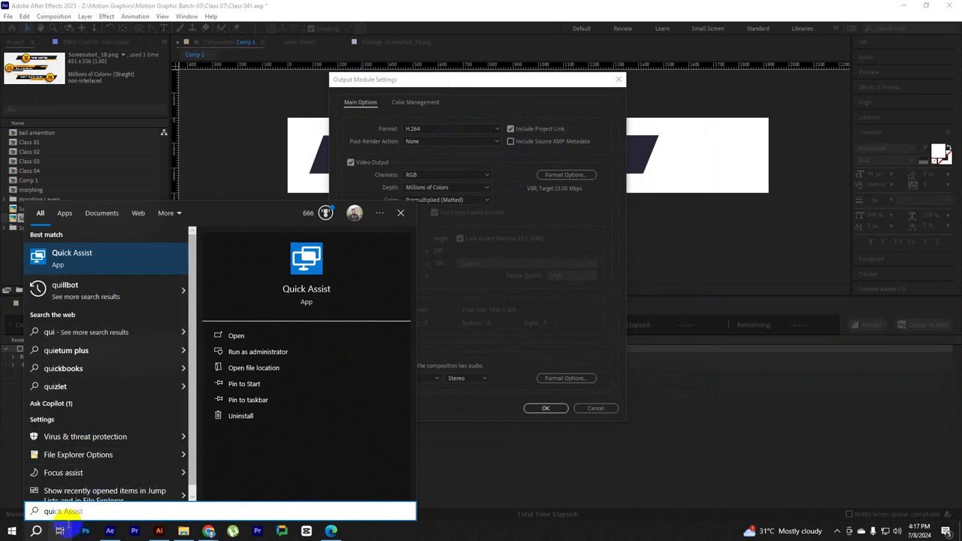
left_click(64, 511)
key("BackSpace")
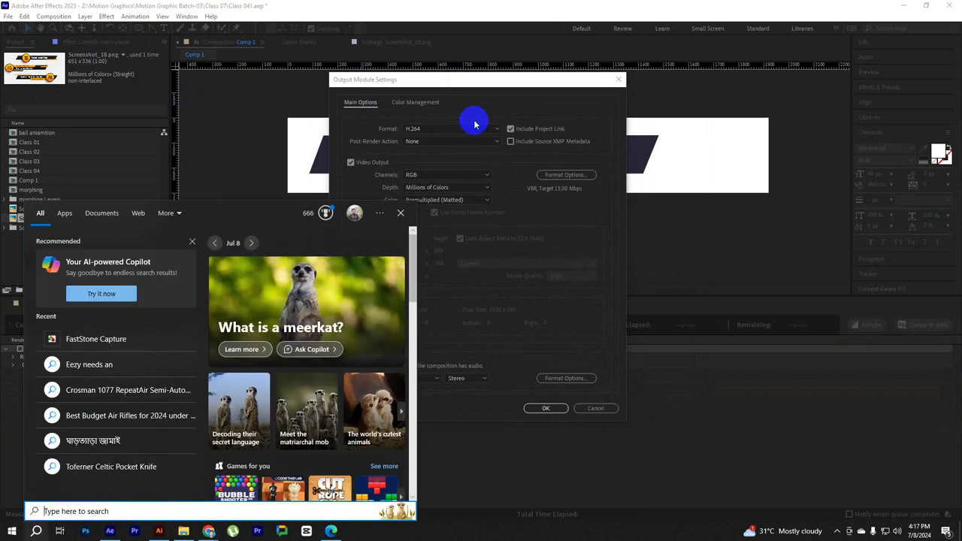
left_click(475, 125)
mouse_move(209, 531)
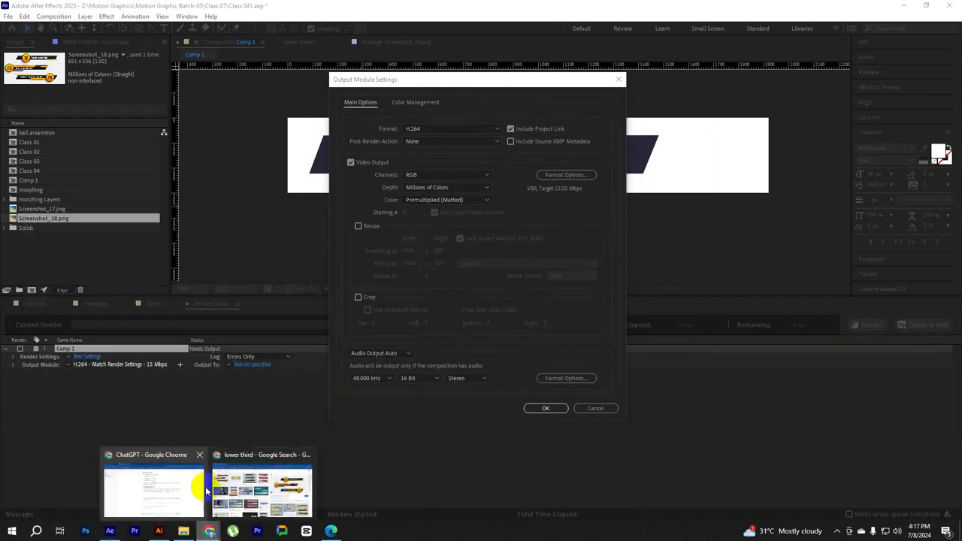
Search 'quicktime player' in a new Chrome tab, then return to After Effects
left_click(262, 488)
key("ctrl+t")
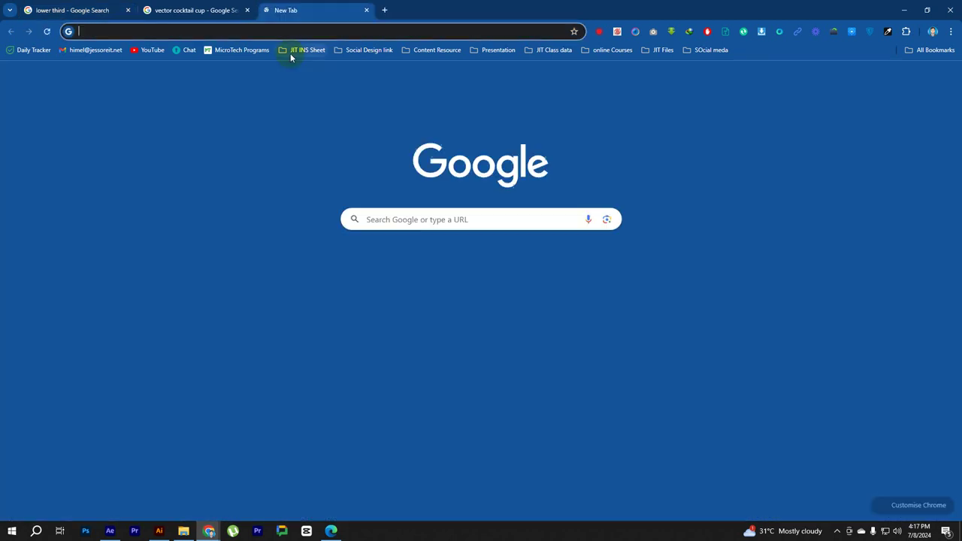
type("quicktime")
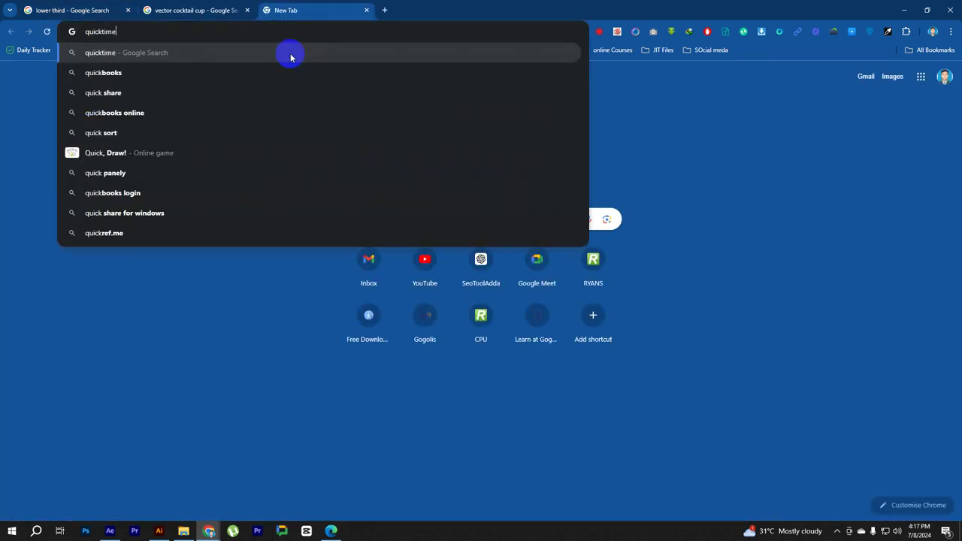
type(" player")
key("Return")
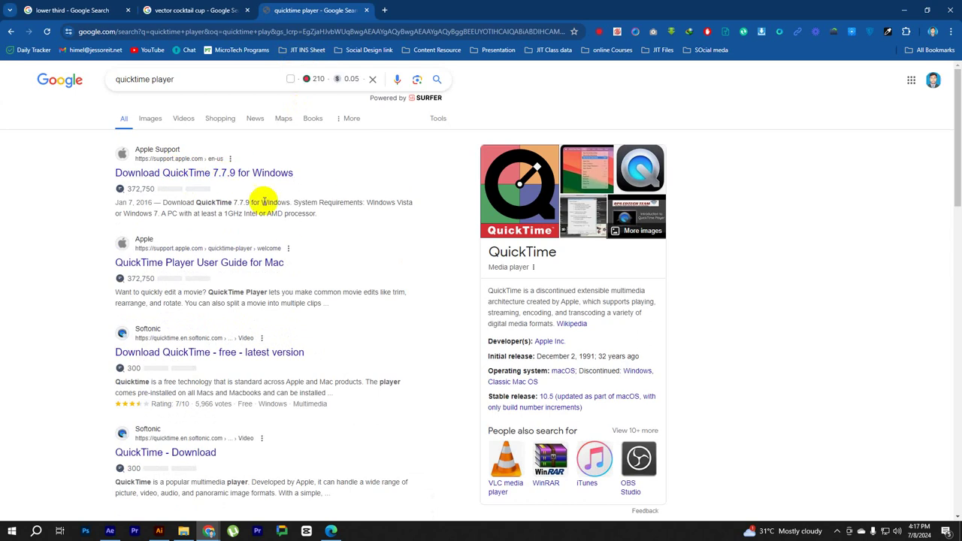
left_click(114, 533)
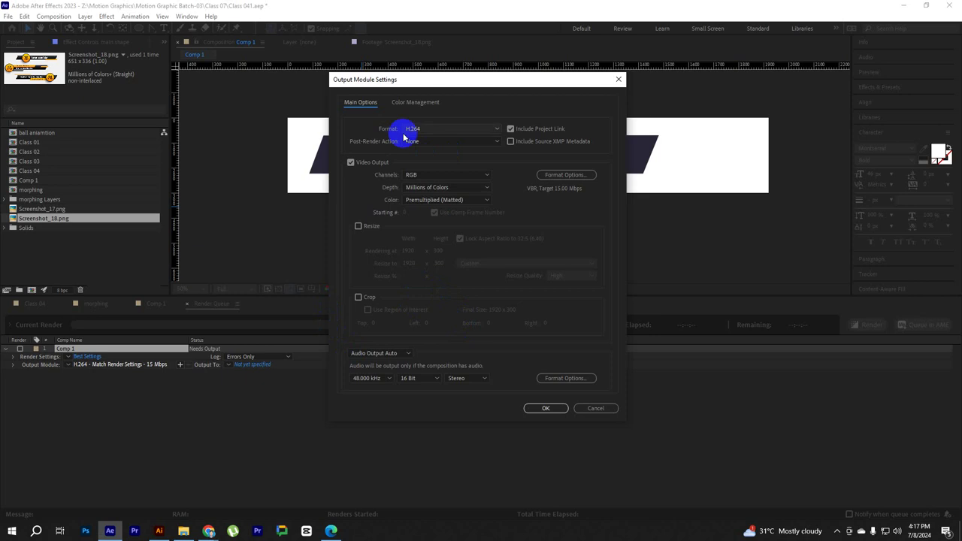
Set the render format to QuickTime with RGB + Alpha channels and confirm
left_click(438, 131)
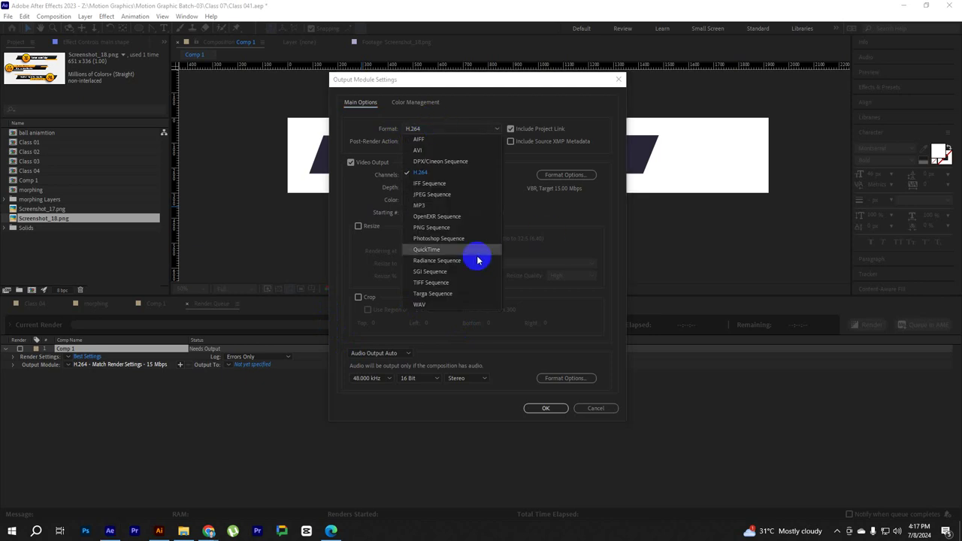
left_click(428, 250)
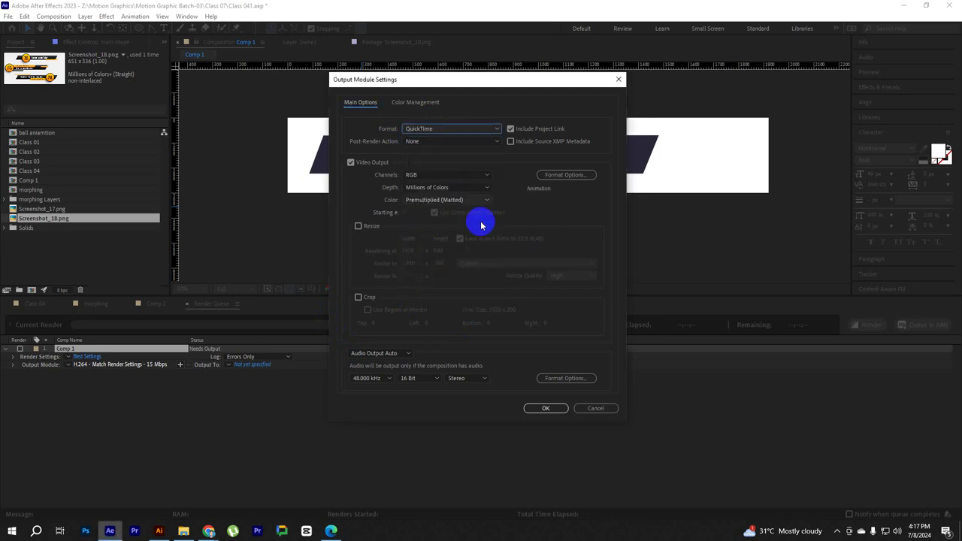
left_click(451, 175)
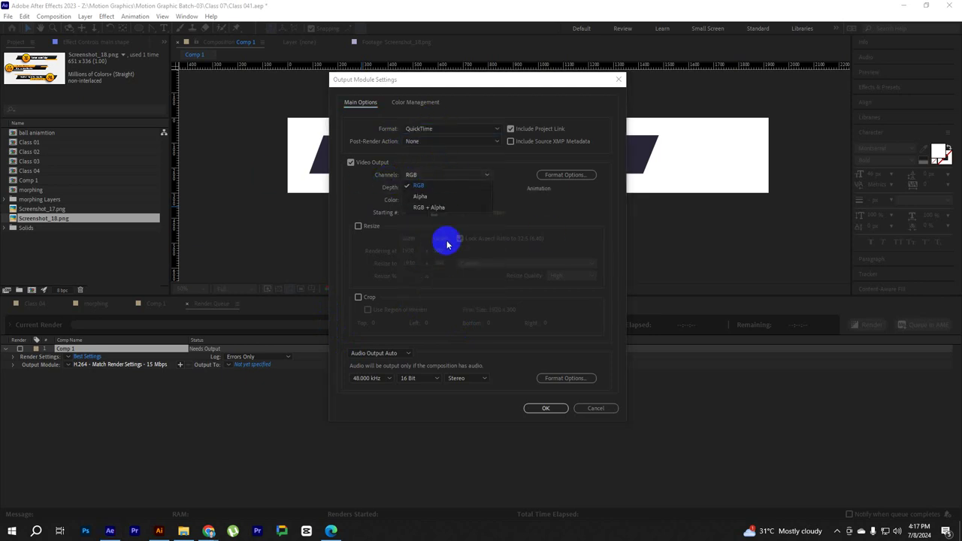
left_click(423, 208)
left_click_drag(446, 86, 476, 86)
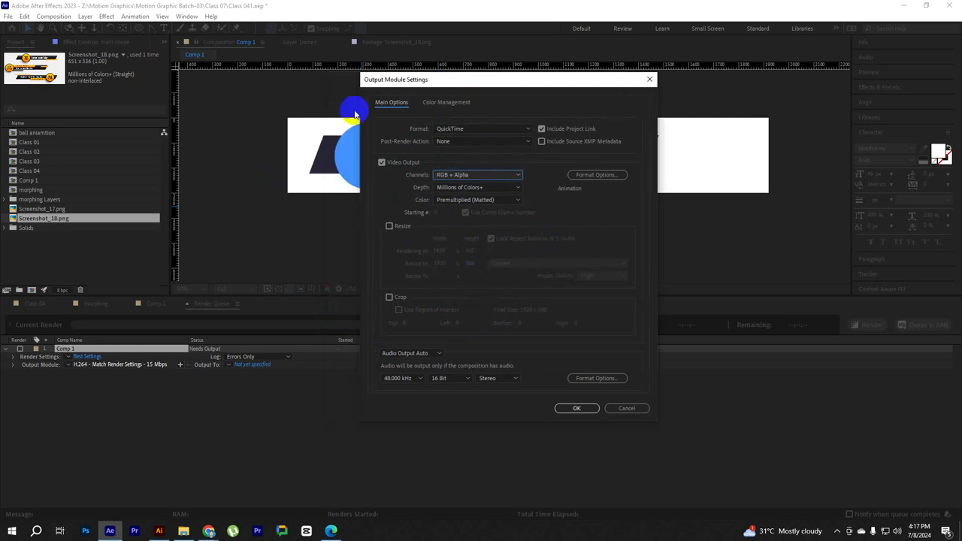
left_click(574, 406)
Save the output as lowerthird.mov in the Class 10 folder and render Comp 1
left_click(251, 364)
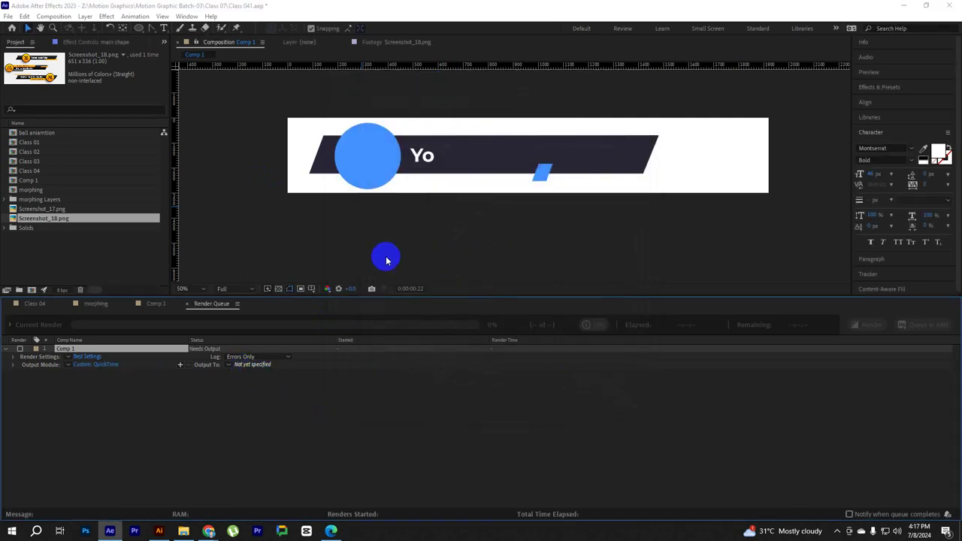
left_click(462, 60)
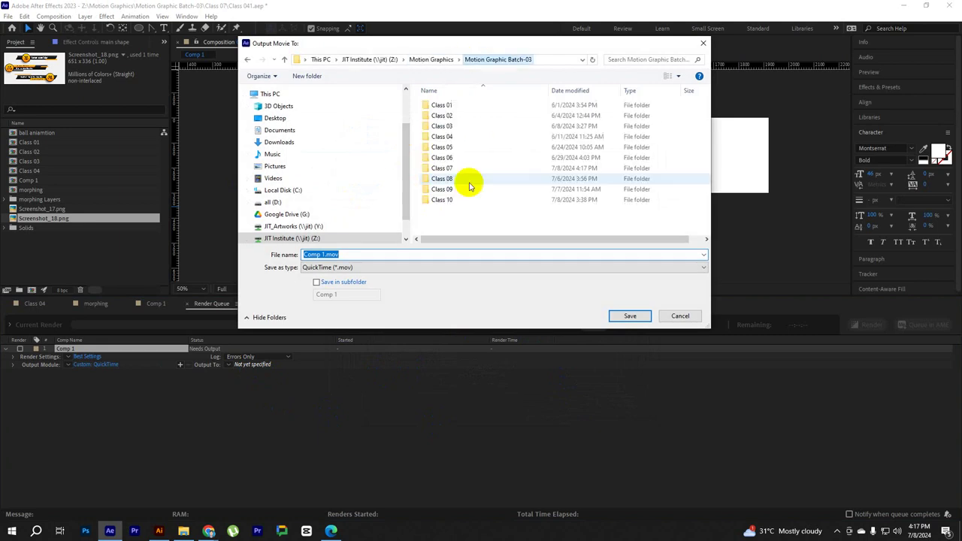
double_click(447, 200)
type("lowerthir")
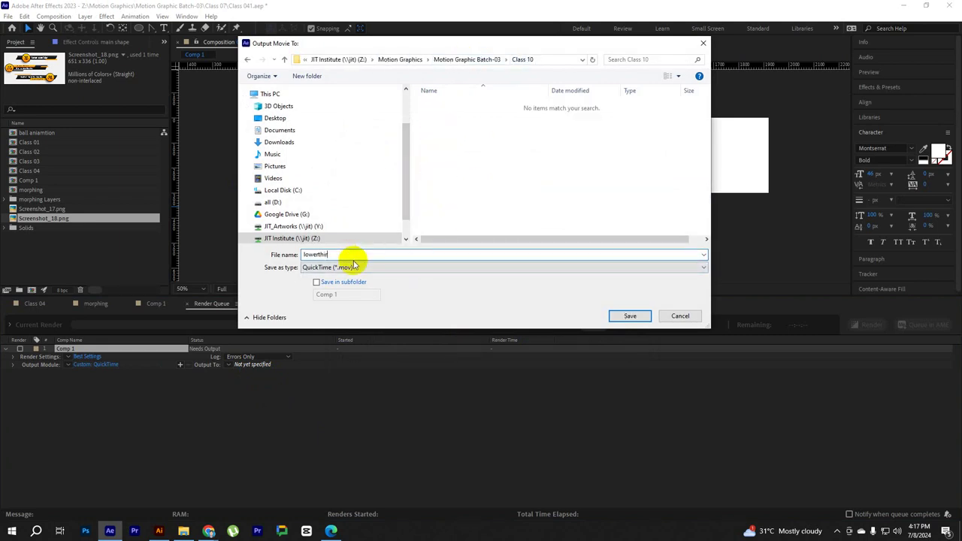
type("d")
key("Return")
left_click(872, 324)
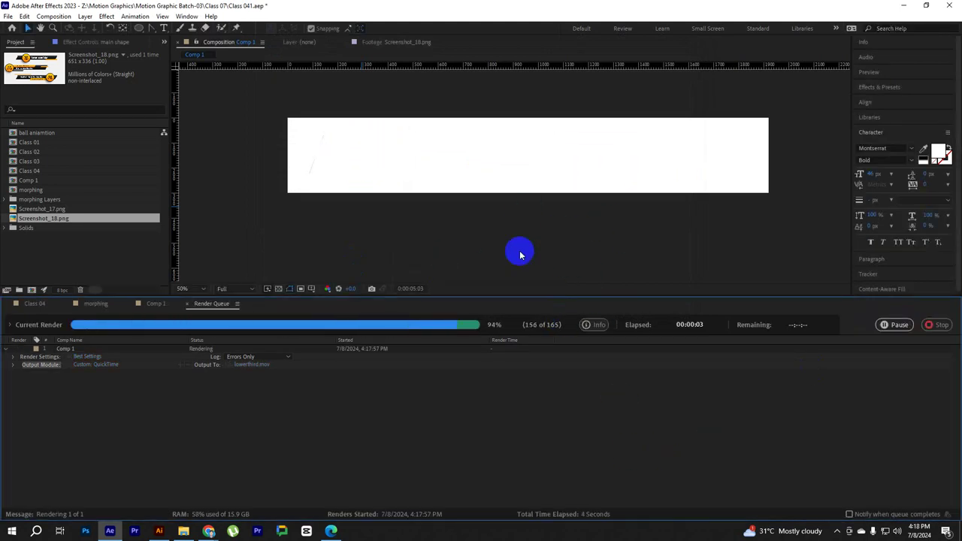
left_click(184, 305)
Scrub the Comp 1 timeline to preview the title and subtitle typing on fully
left_click_drag(328, 324, 390, 332)
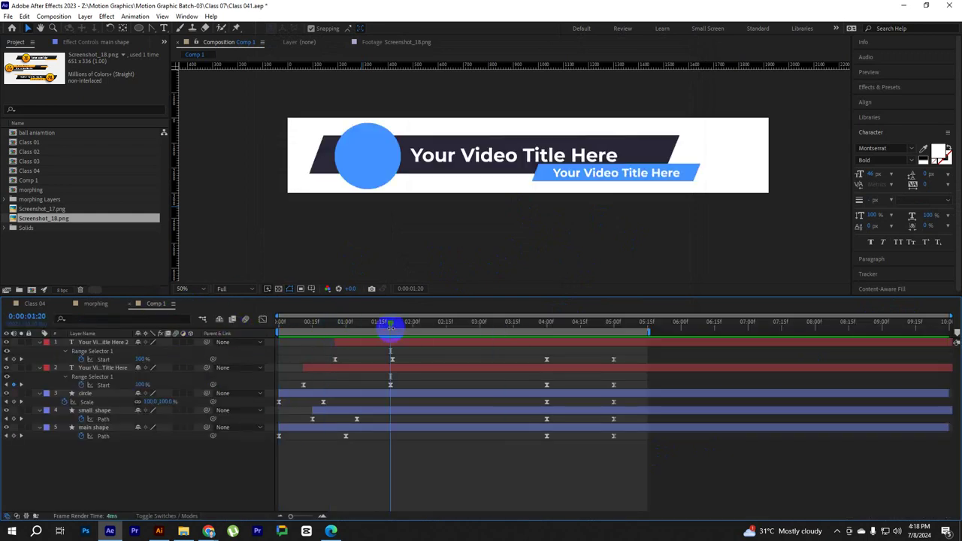
mouse_move(541, 328)
left_mouse_down()
mouse_move(259, 335)
mouse_move(375, 325)
left_mouse_up()
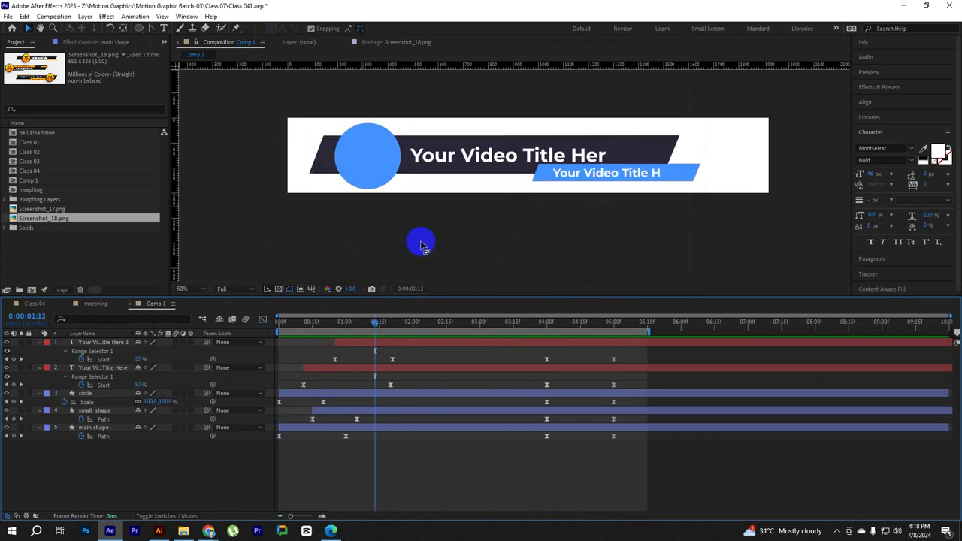
left_click(104, 343)
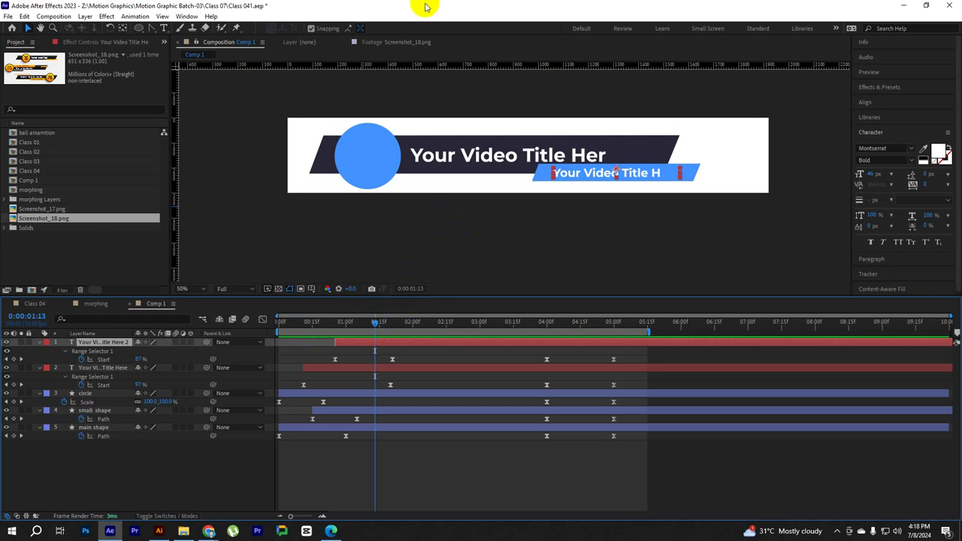
left_click_drag(380, 323, 442, 335)
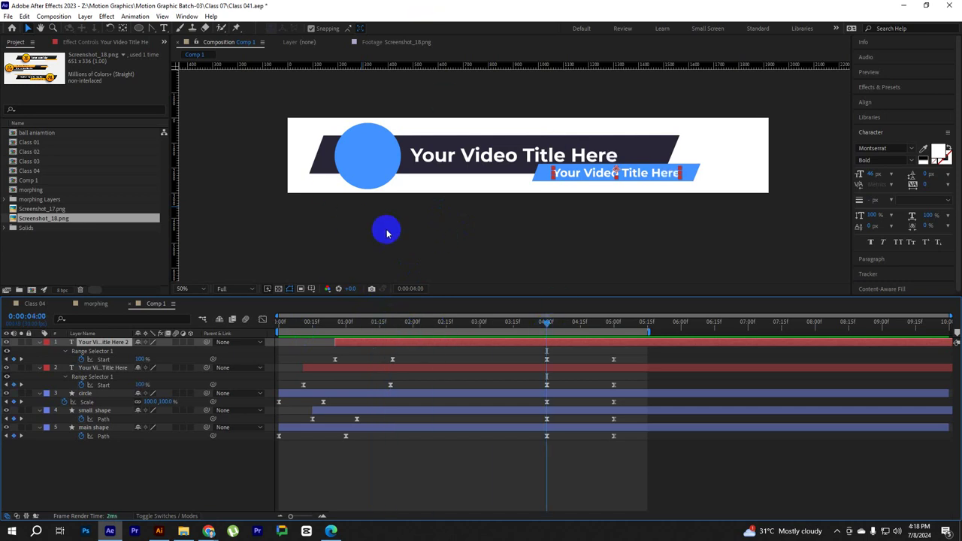
Scrub through the titles animating out by 5:00, then return to the first frame
left_click_drag(366, 325, 389, 342)
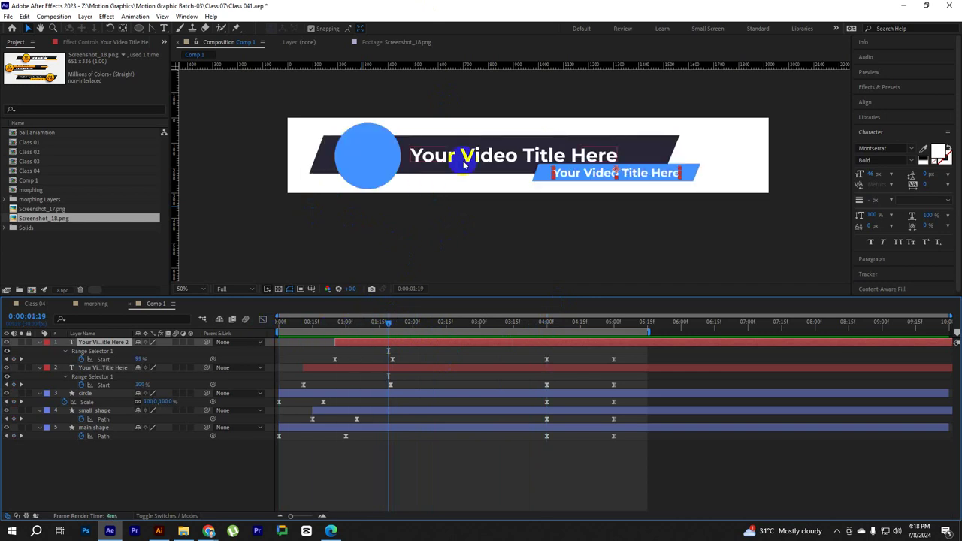
mouse_move(423, 326)
left_mouse_down()
mouse_move(586, 342)
mouse_move(318, 330)
mouse_move(531, 325)
left_mouse_up()
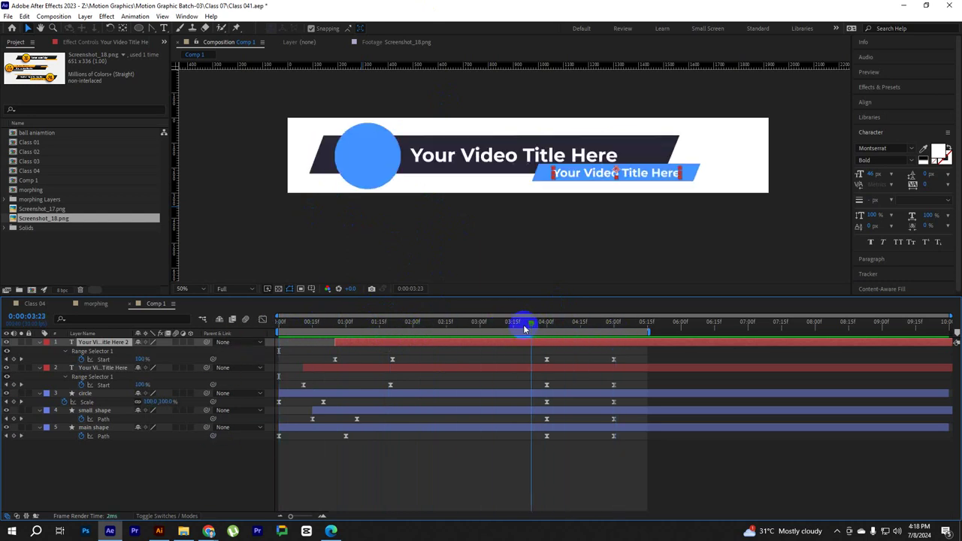
left_click(356, 346)
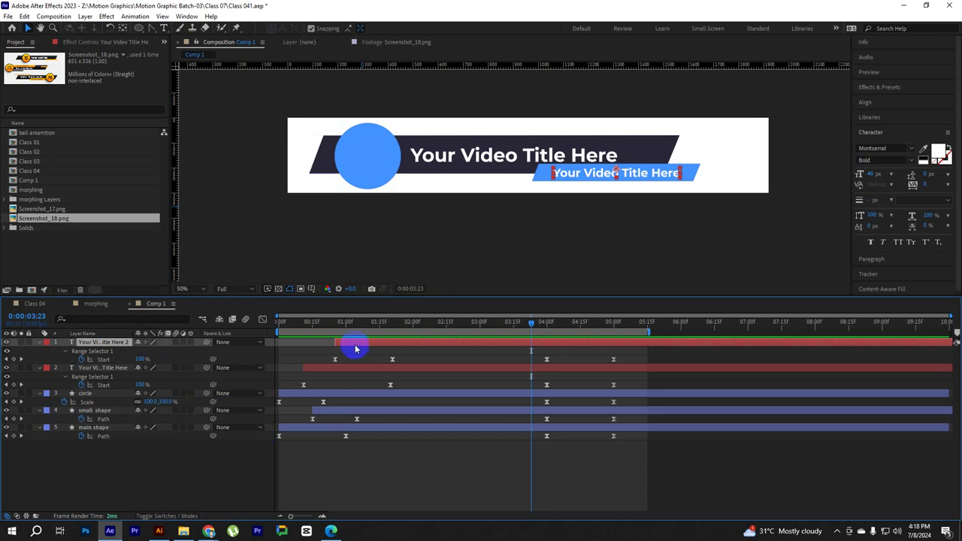
left_click_drag(366, 325, 260, 332)
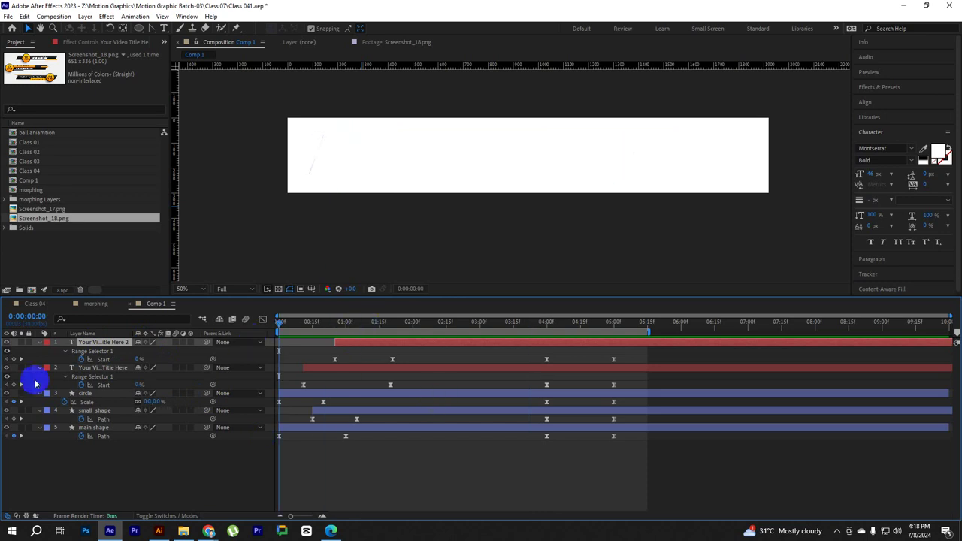